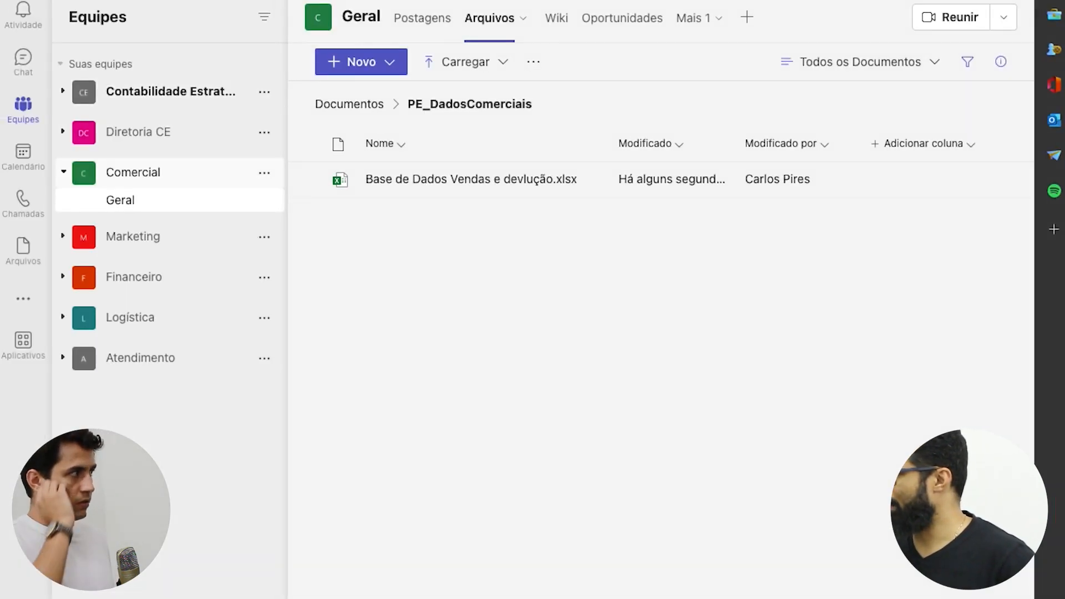
left_click(133, 172)
left_click(133, 173)
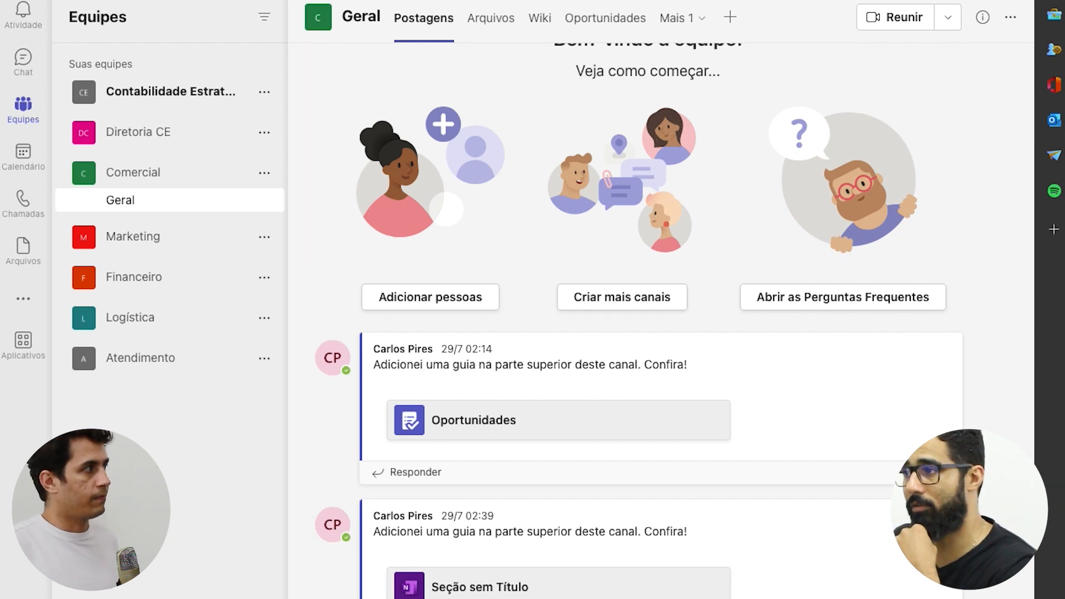
left_click(264, 172)
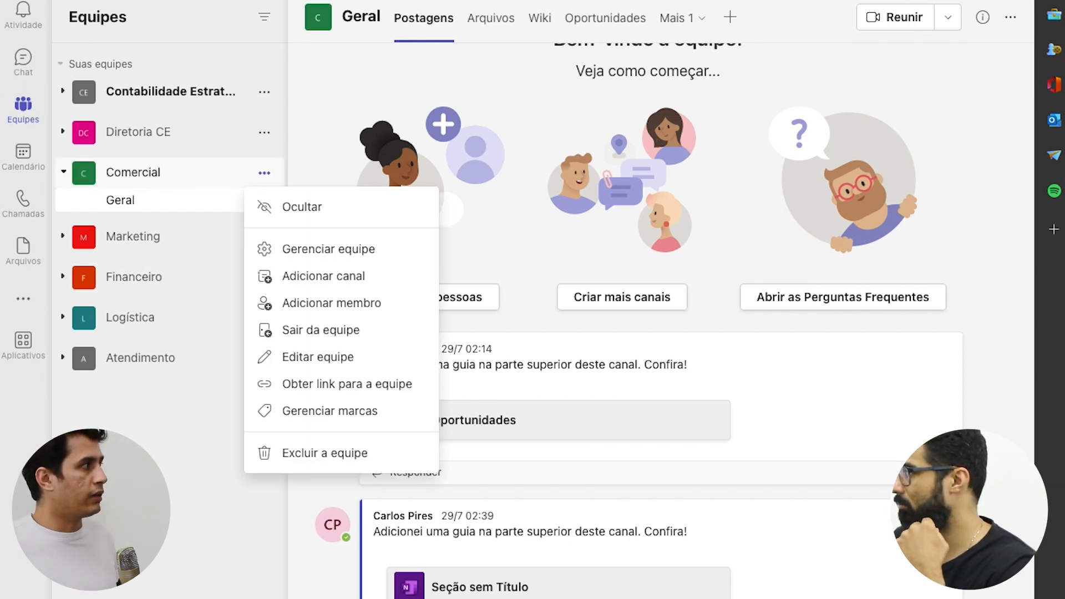
left_click(332, 302)
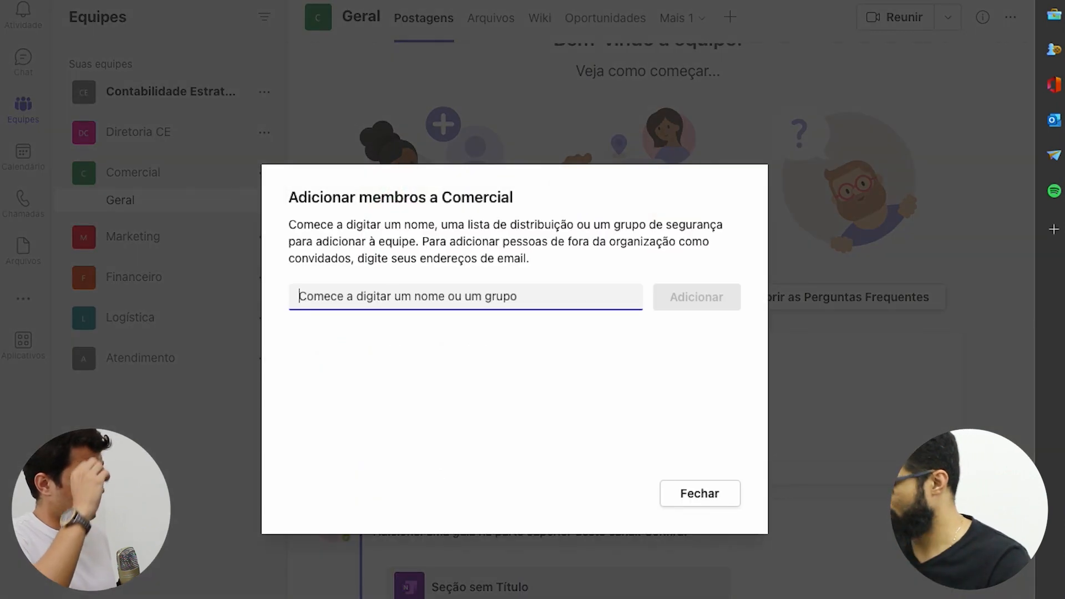
type("ra=")
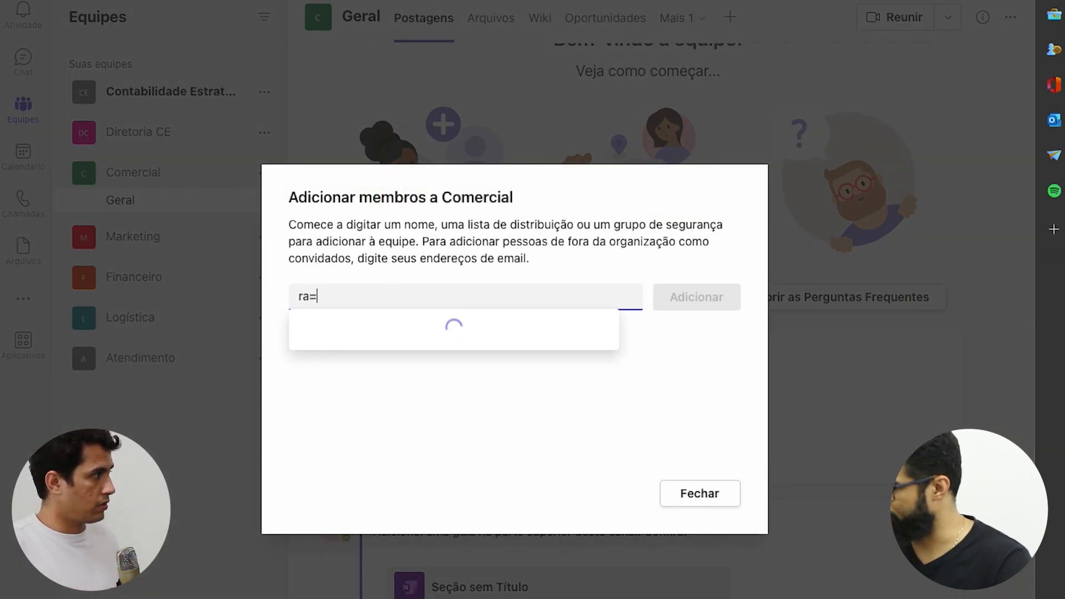
key("Escape")
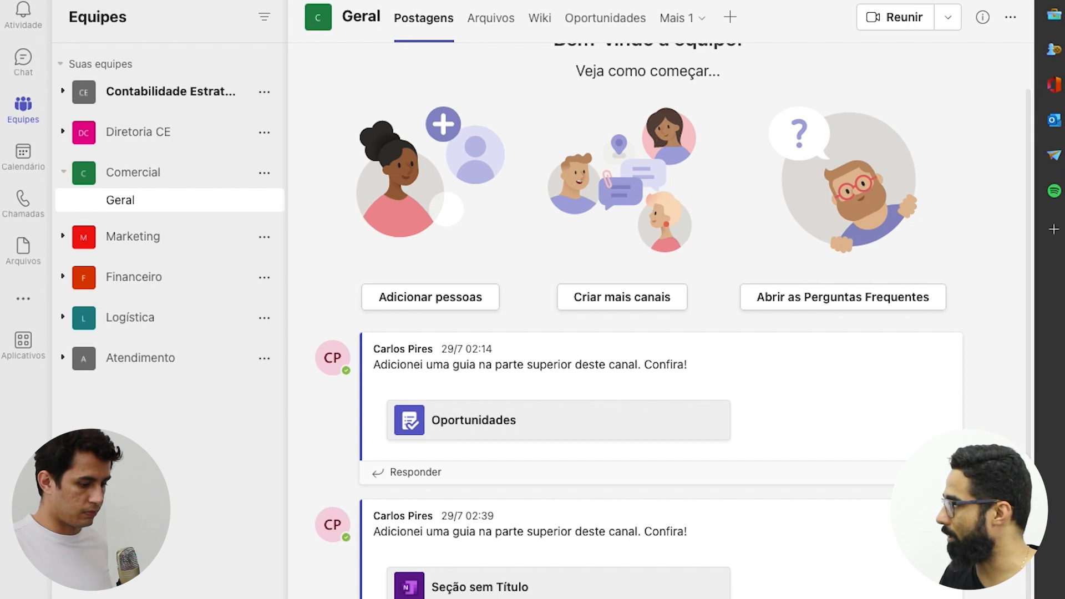
Open the PE_DadosComerciais folder in the Comercial team's files, and switch to the team's SharePoint site home page
left_click(491, 18)
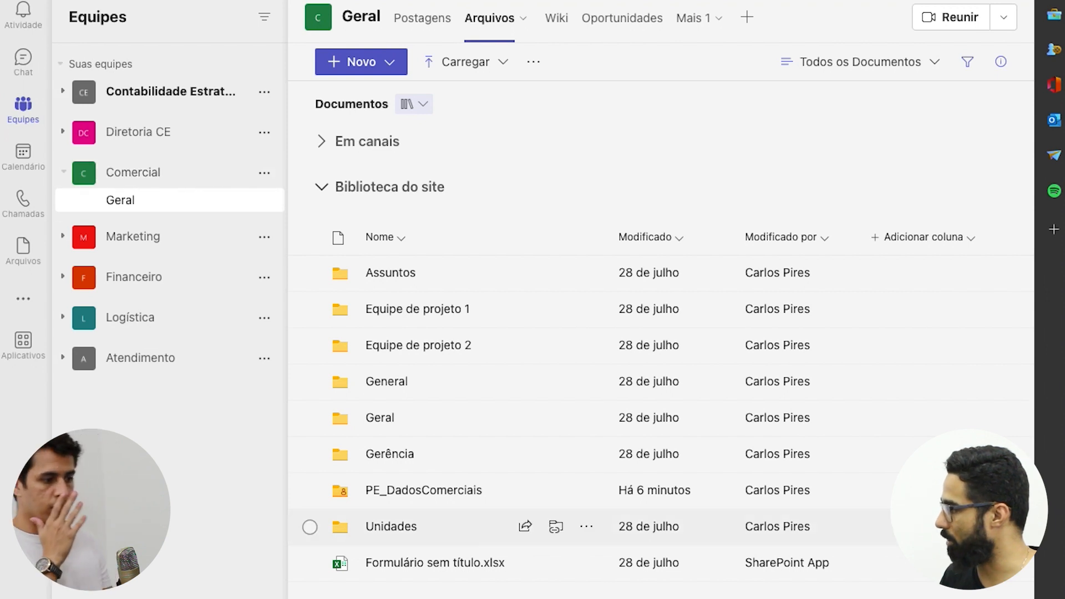
left_click(423, 490)
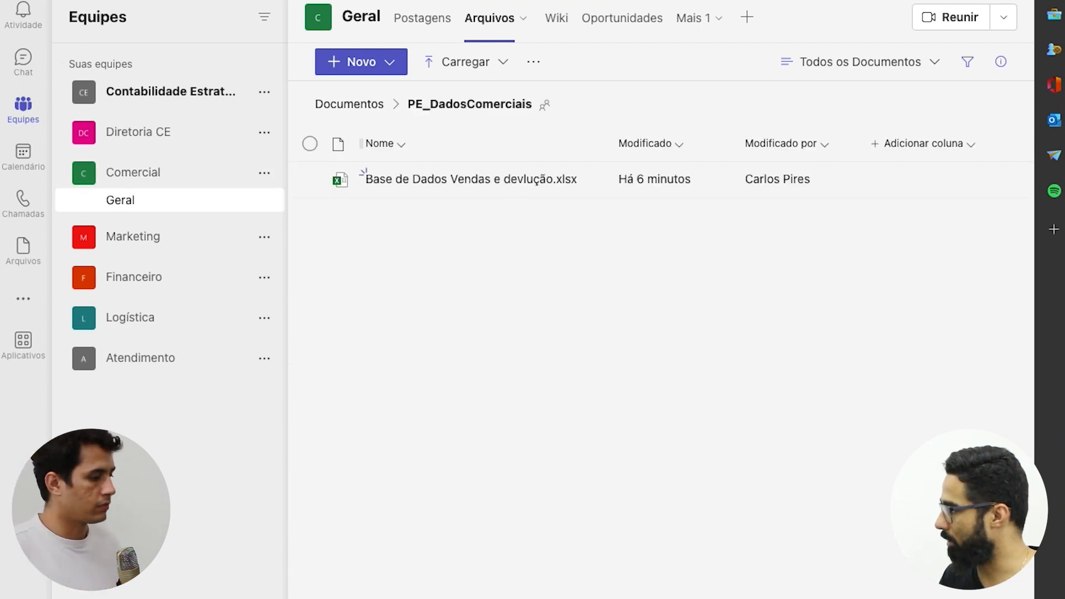
left_click(587, 179)
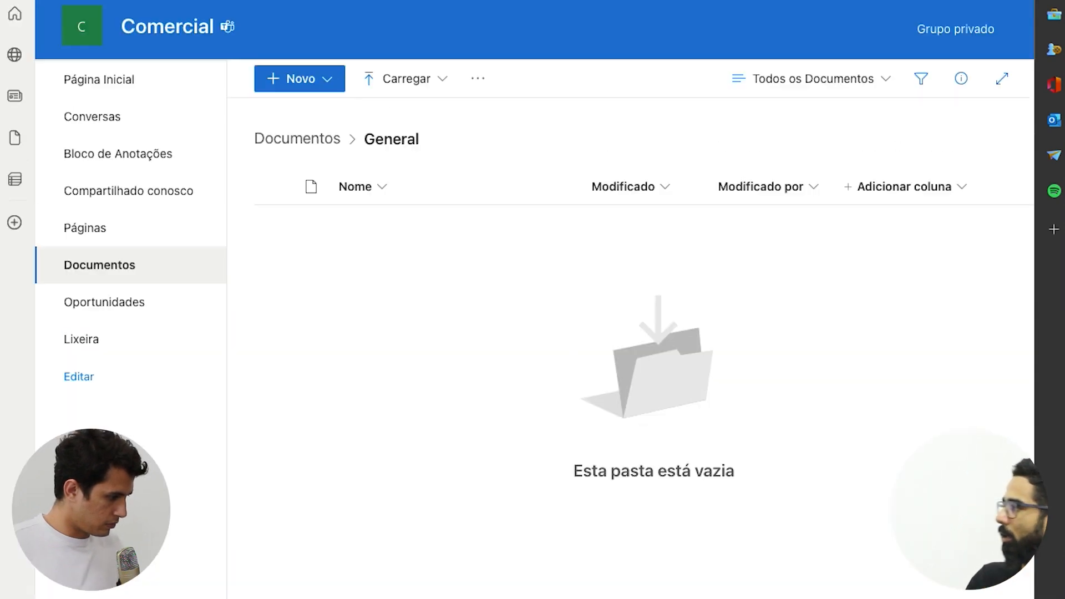
left_click(98, 79)
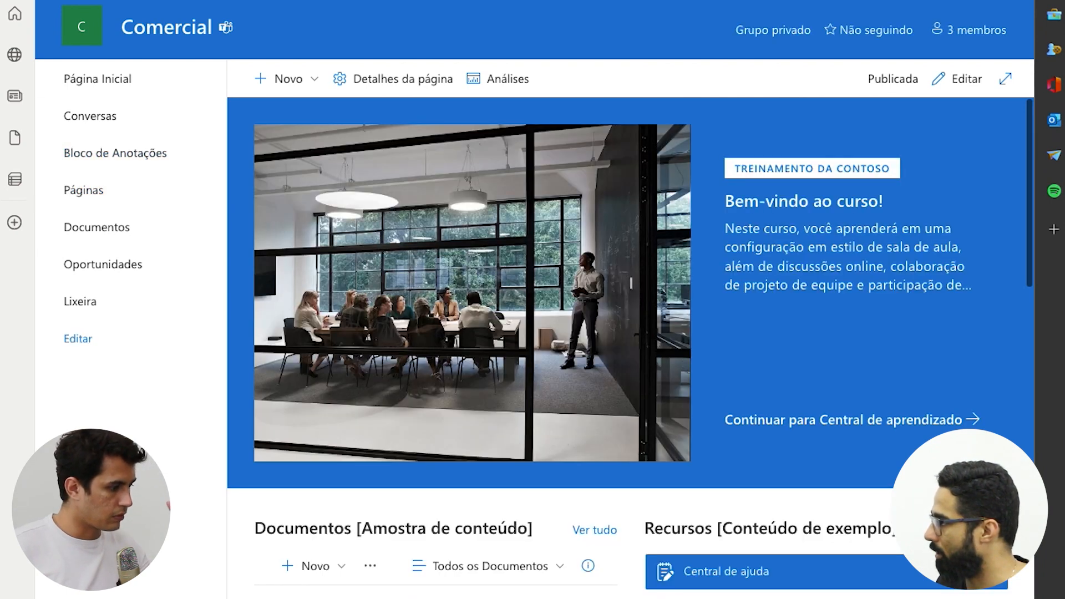
left_click(99, 80)
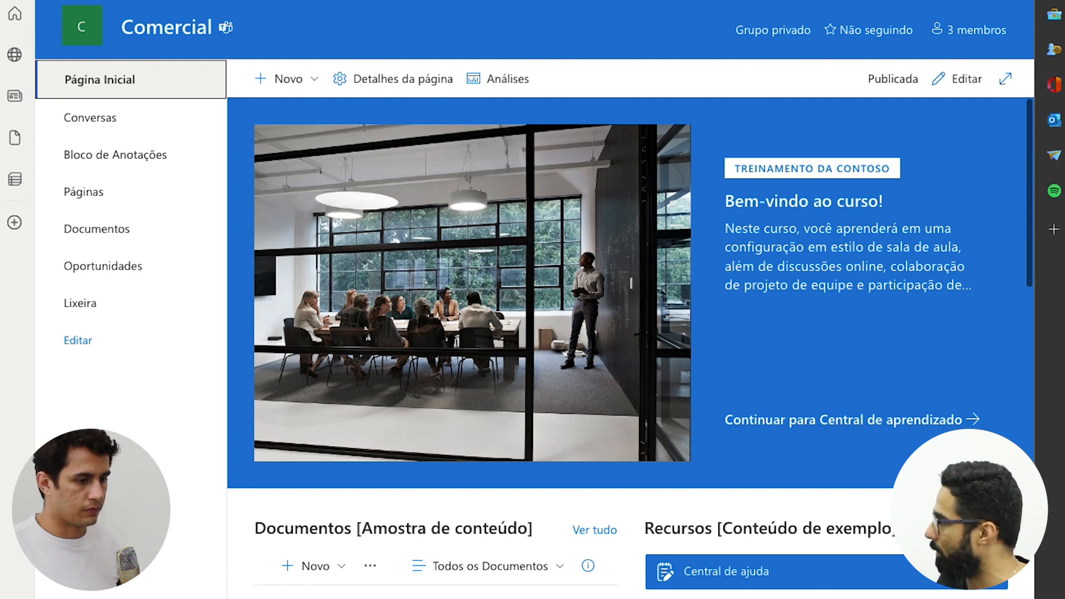
Put the Comercial site's home page into edit mode and republish it
left_click(958, 78)
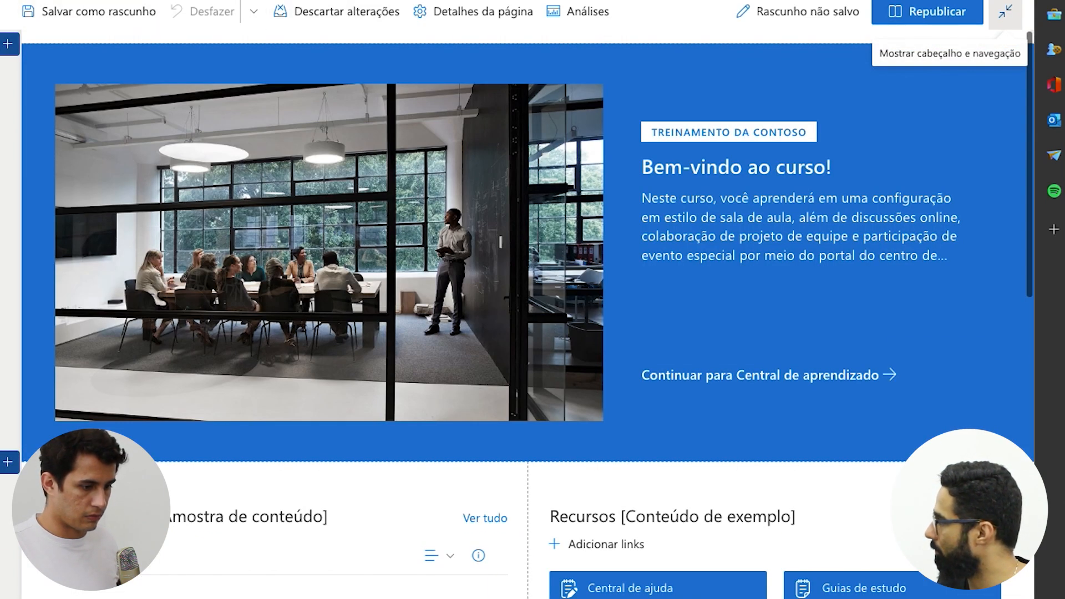
left_click(927, 11)
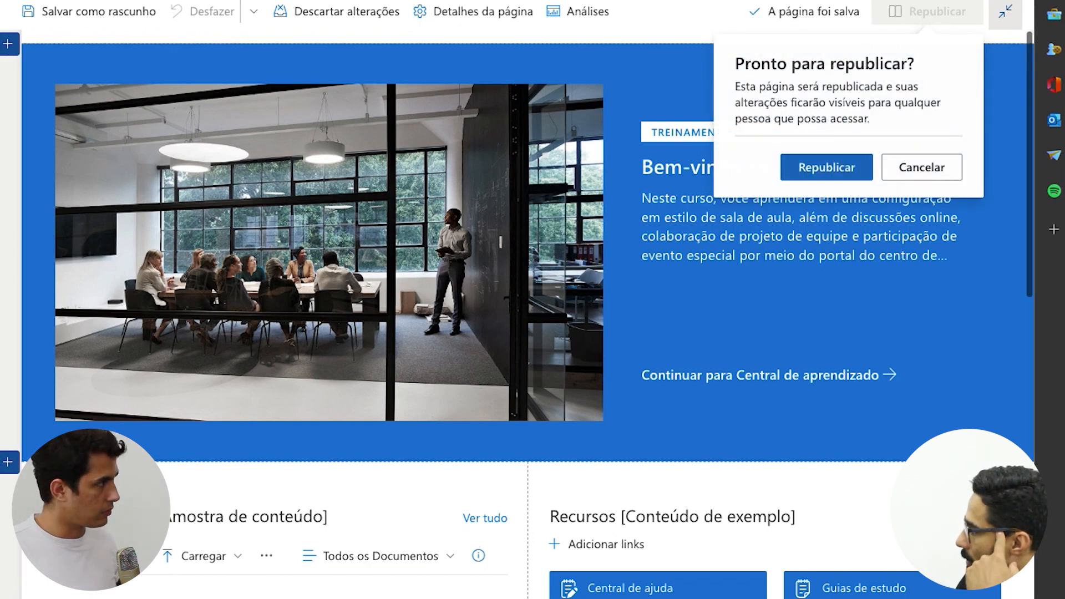
left_click(827, 167)
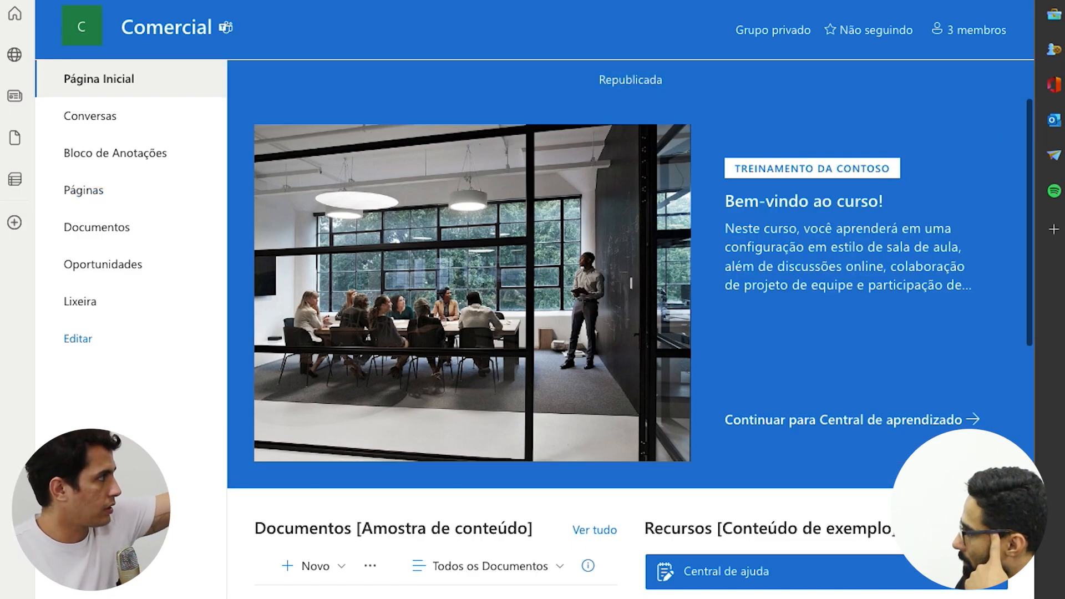
left_click(957, 78)
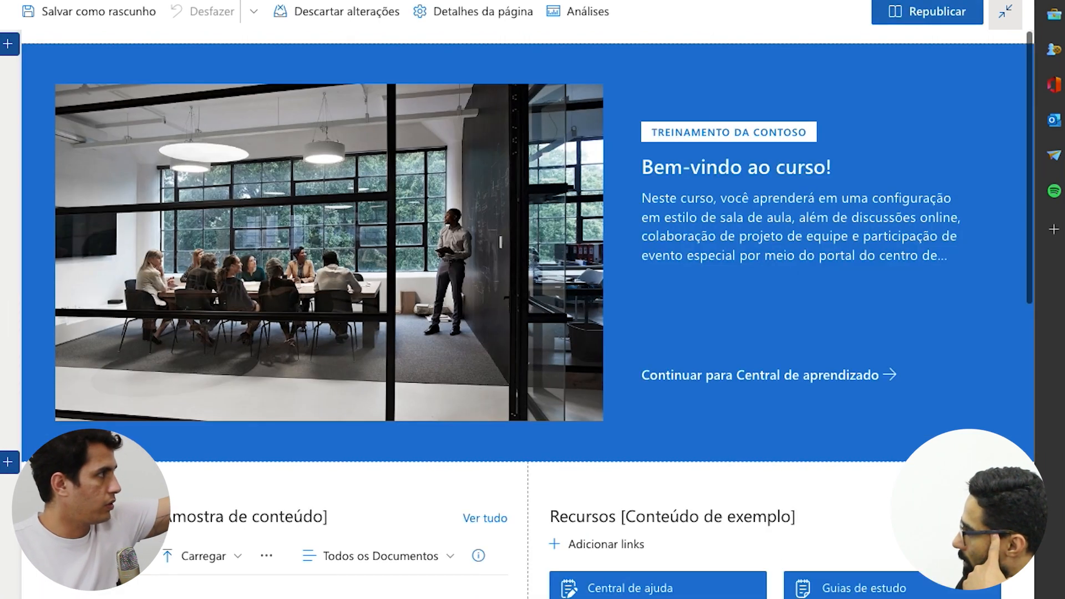
left_click(927, 11)
left_click(827, 167)
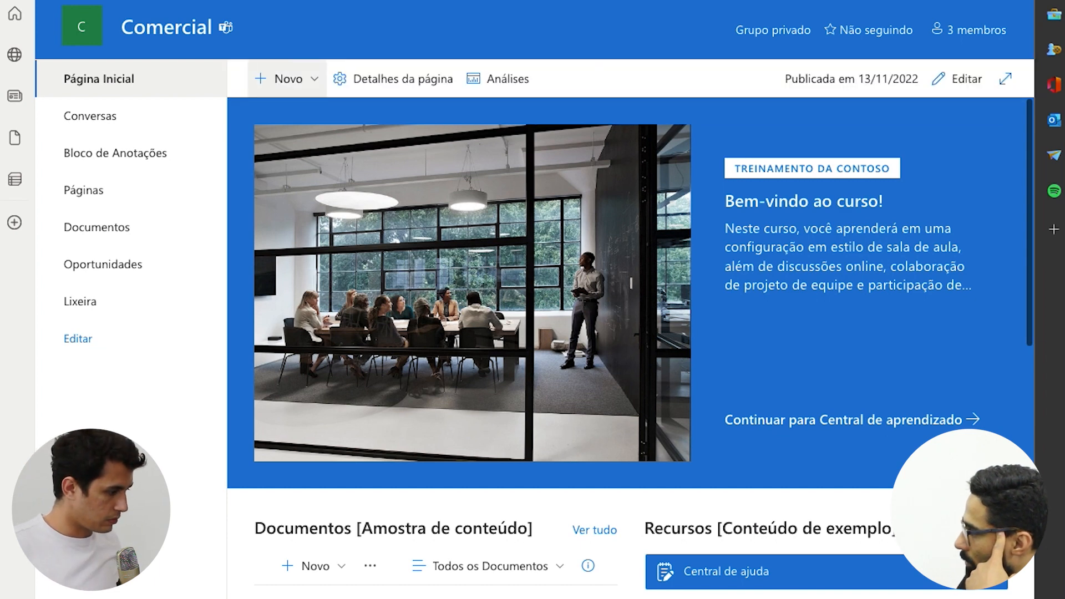
Create a new page on the Comercial site and title it "Controle de Indicadores Estratégicos"
left_click(287, 79)
left_click(271, 171)
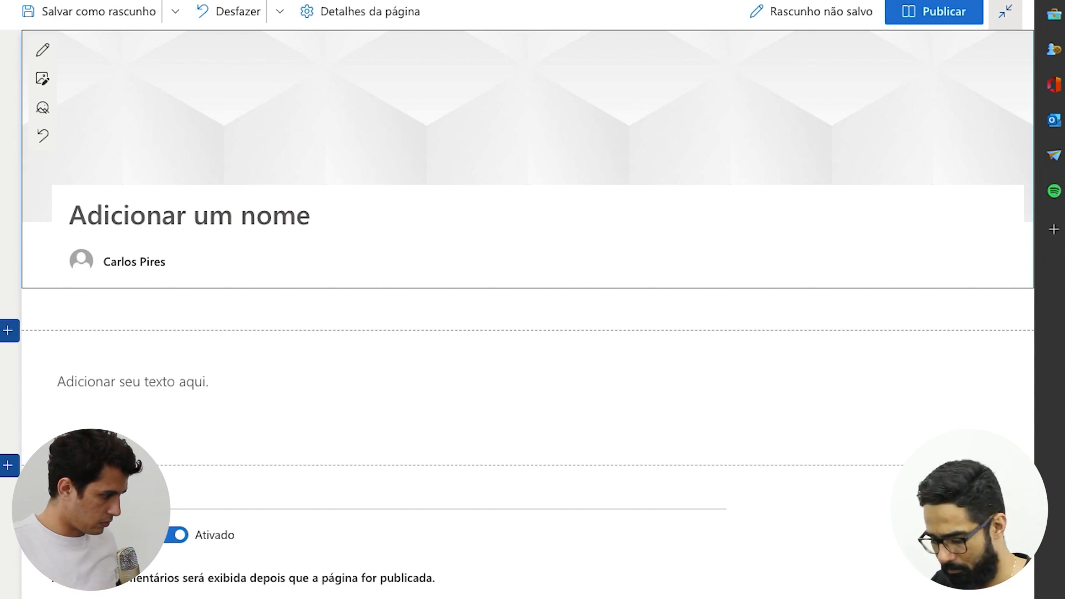
type("Contrle de")
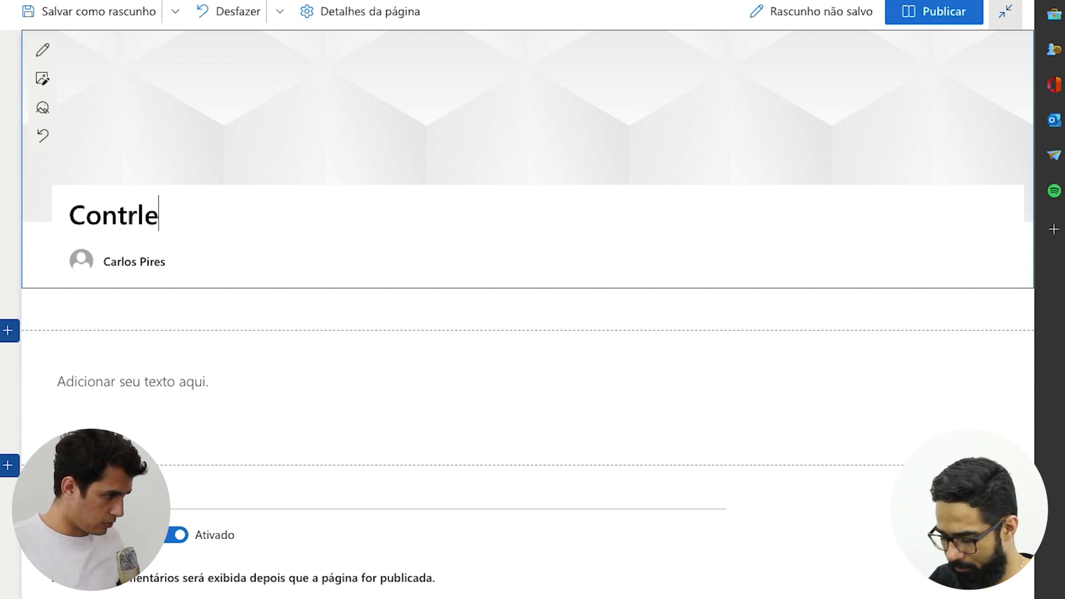
key("BackSpace")
key("BackSpace")
key("BackSpace")
key("BackSpace")
key("BackSpace")
key("BackSpace")
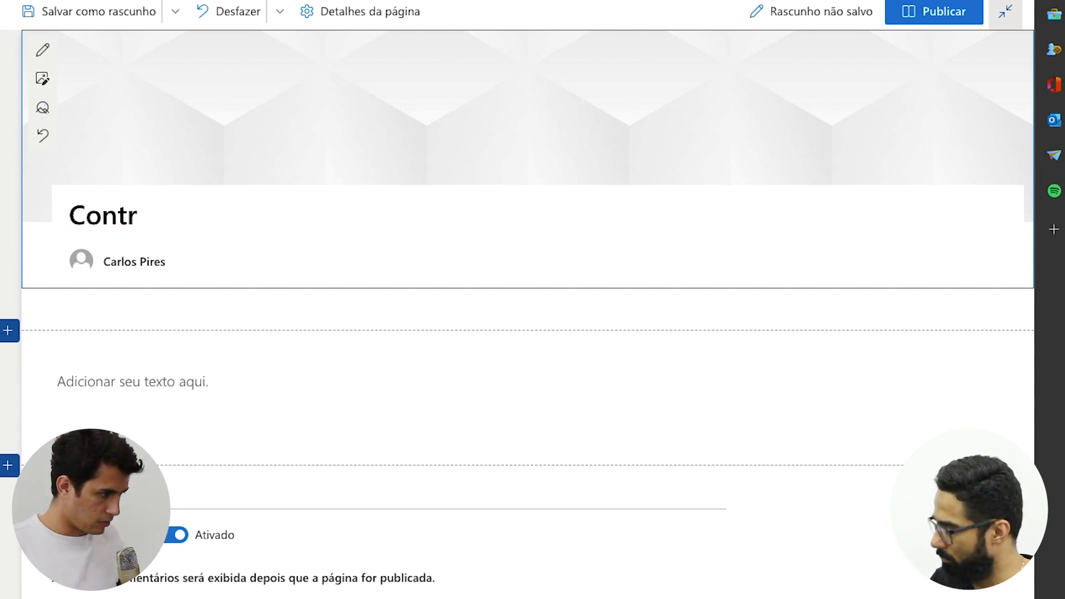
type("ole de Ind")
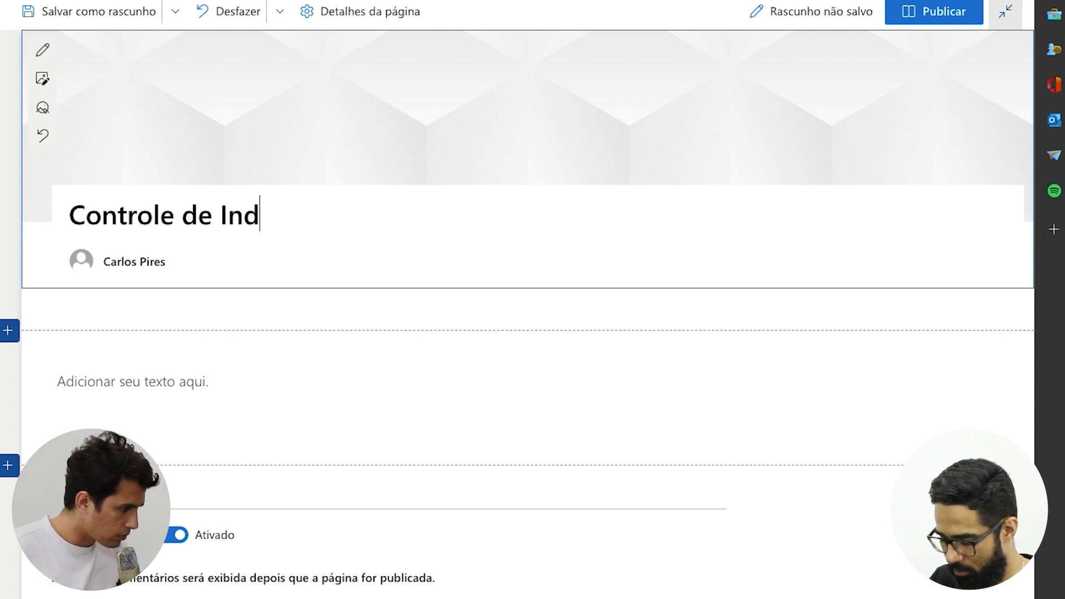
type("icadres Est")
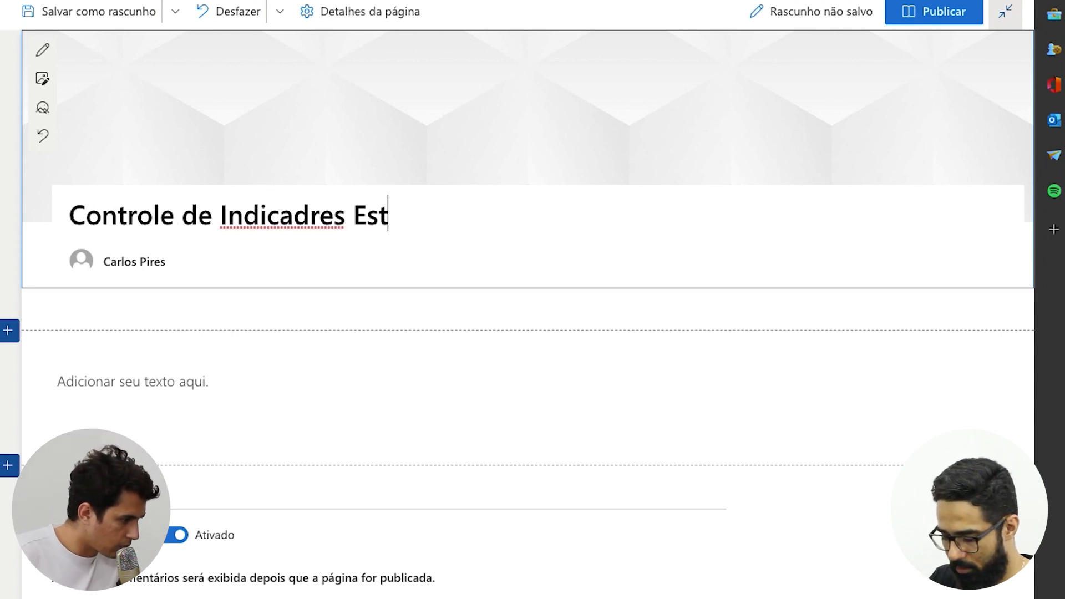
type("ratégicos")
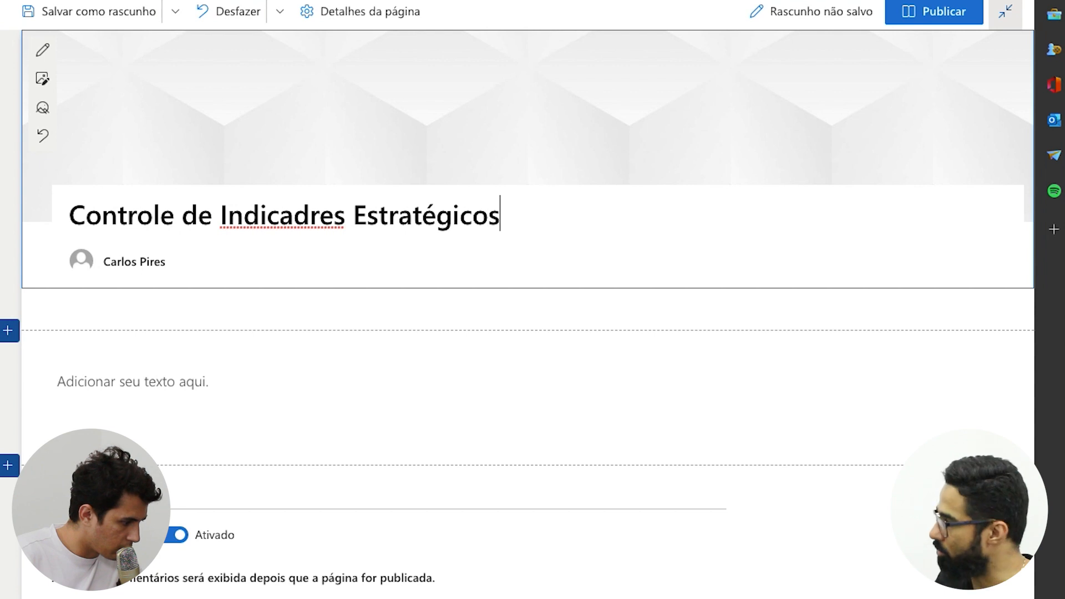
right_click(268, 216)
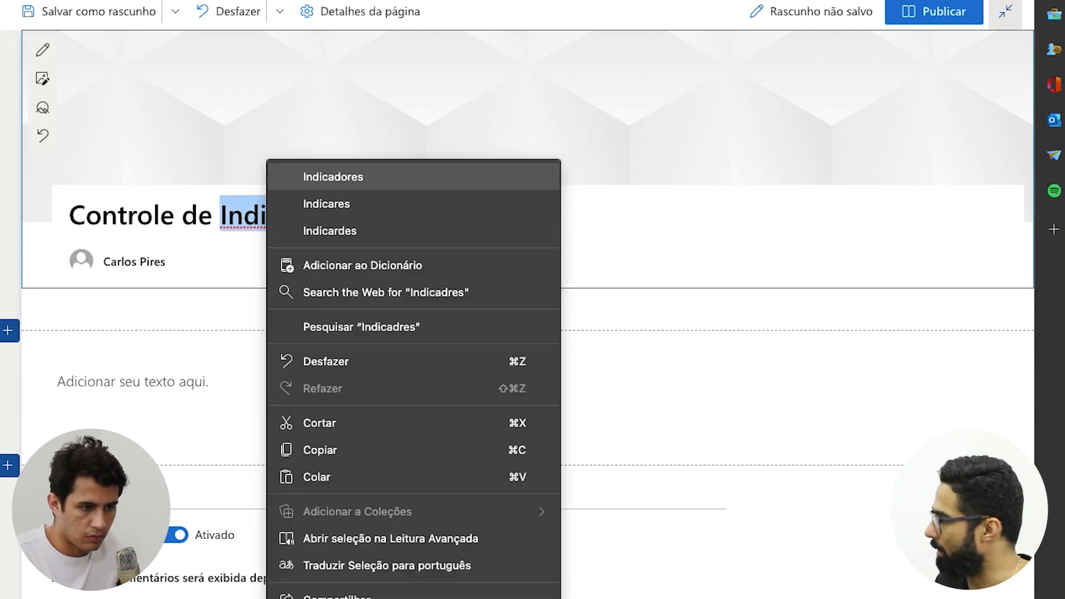
left_click(311, 175)
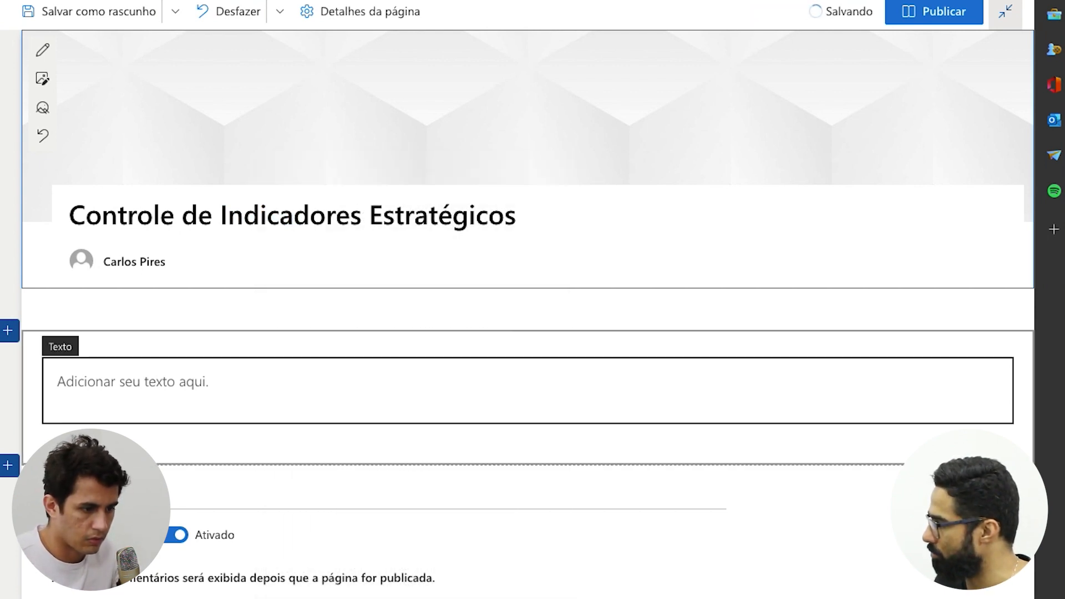
Add a Planner web part below the page's text section and create a plan named "PE Indicadores Comerciais" in it
left_click(266, 387)
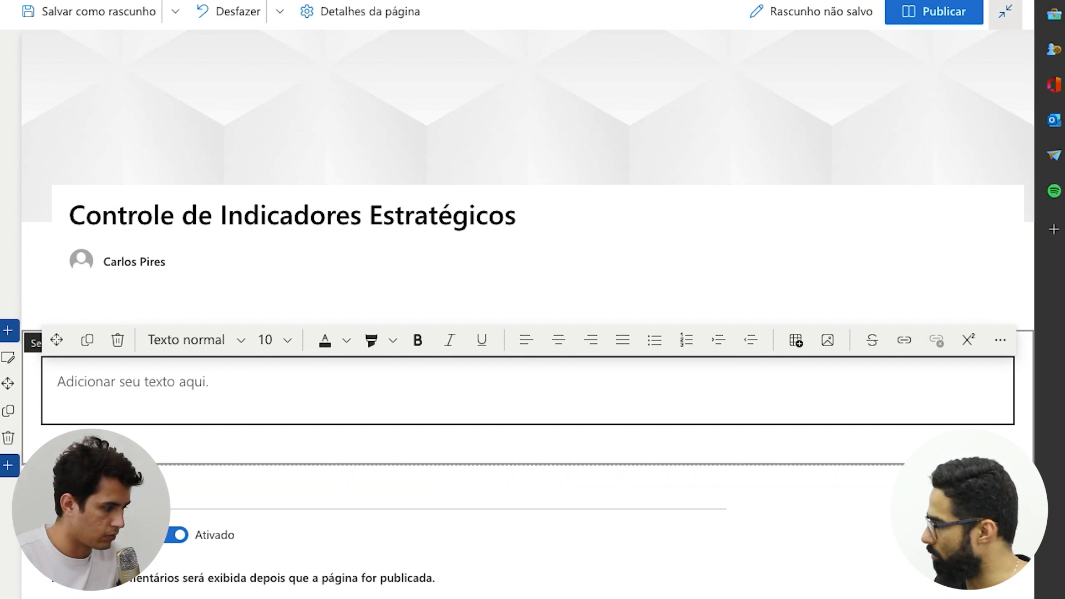
left_click(527, 478)
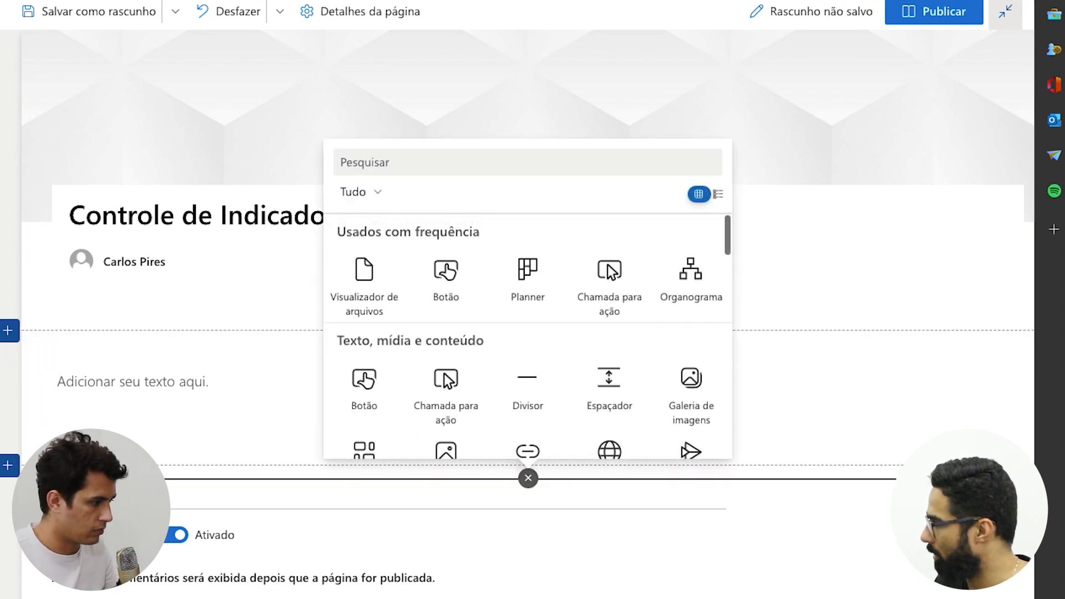
left_click(527, 272)
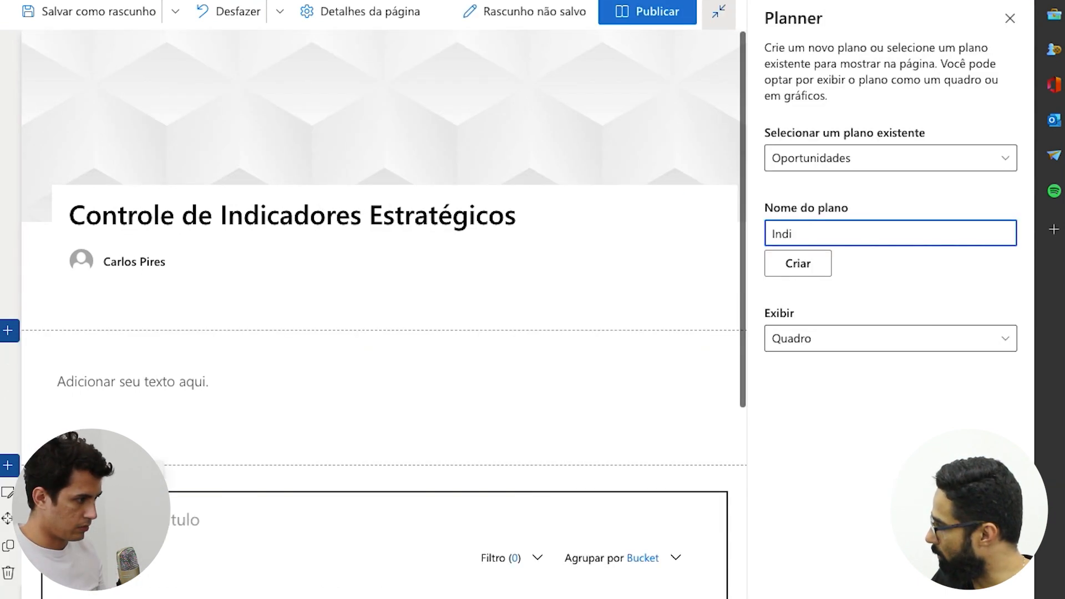
type("P")
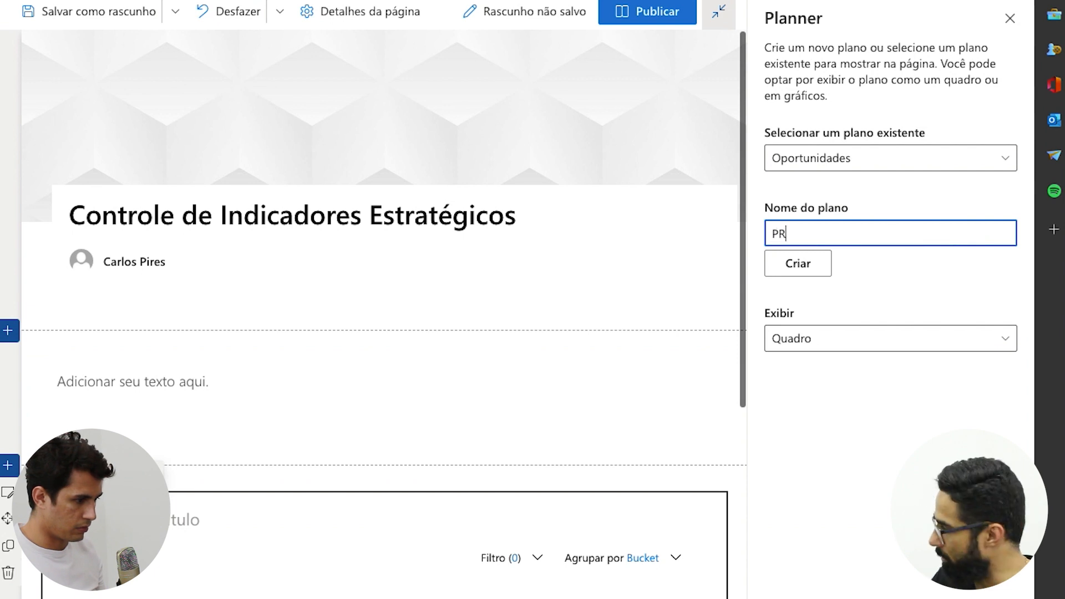
type("E Indicadores Comerciais")
key("Return")
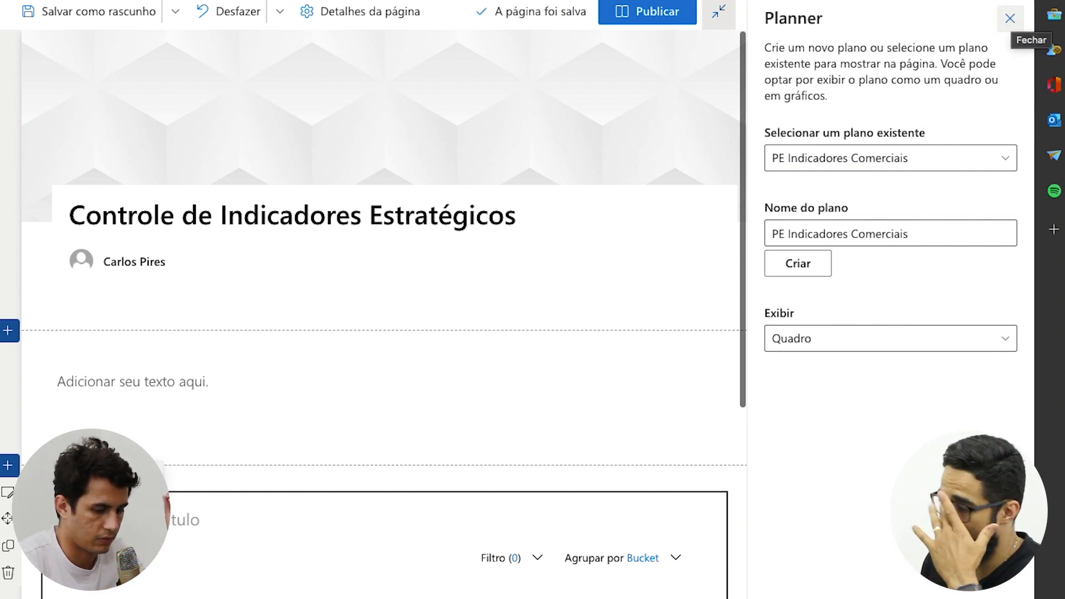
left_click(1010, 18)
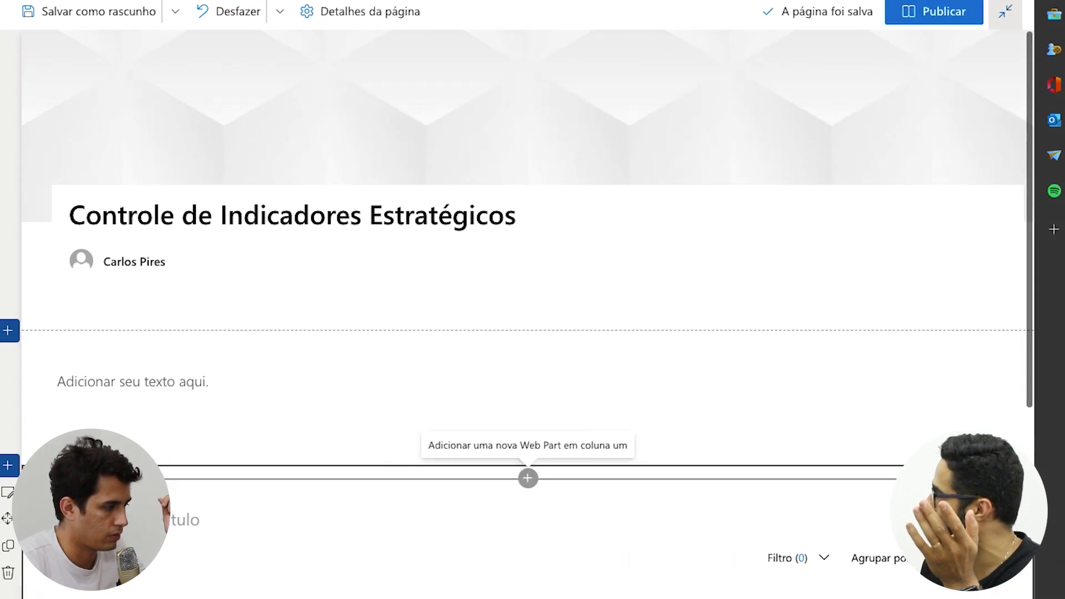
Switch to Planner in a new browser tab, list all plans and open PE Indicadores Comerciais
key("super+t")
key("Return")
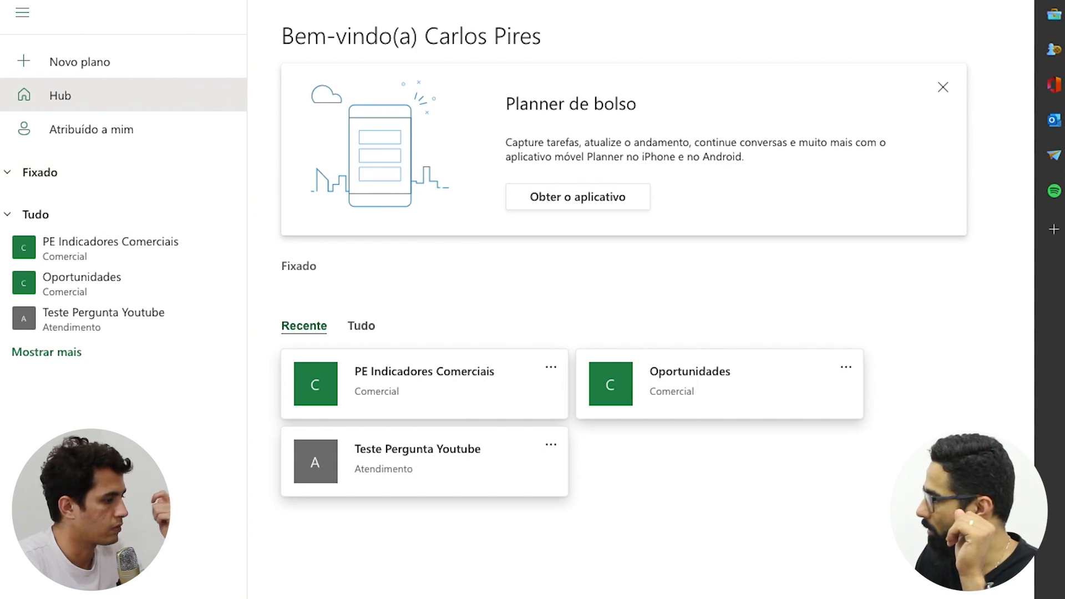
left_click(361, 326)
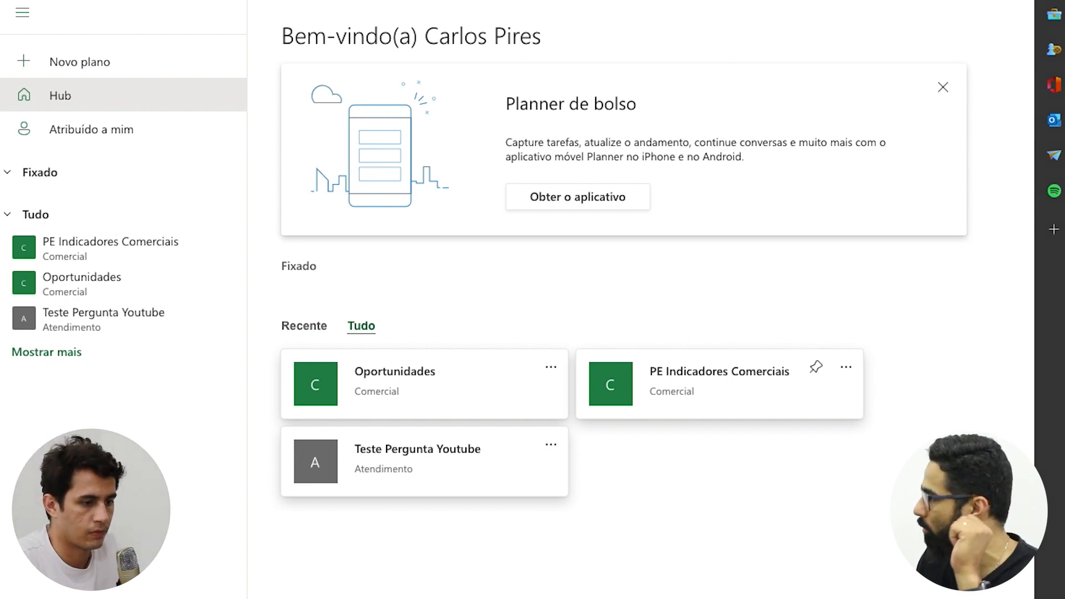
left_click(719, 384)
left_click(352, 107)
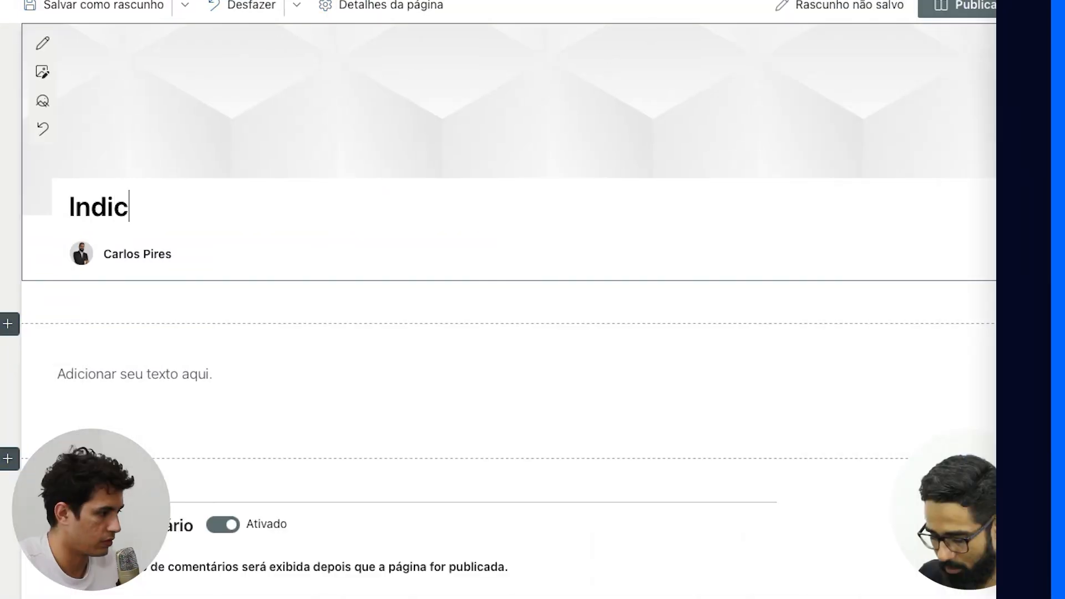
Title the new page "Indicadores Comerciais"
type("adores ")
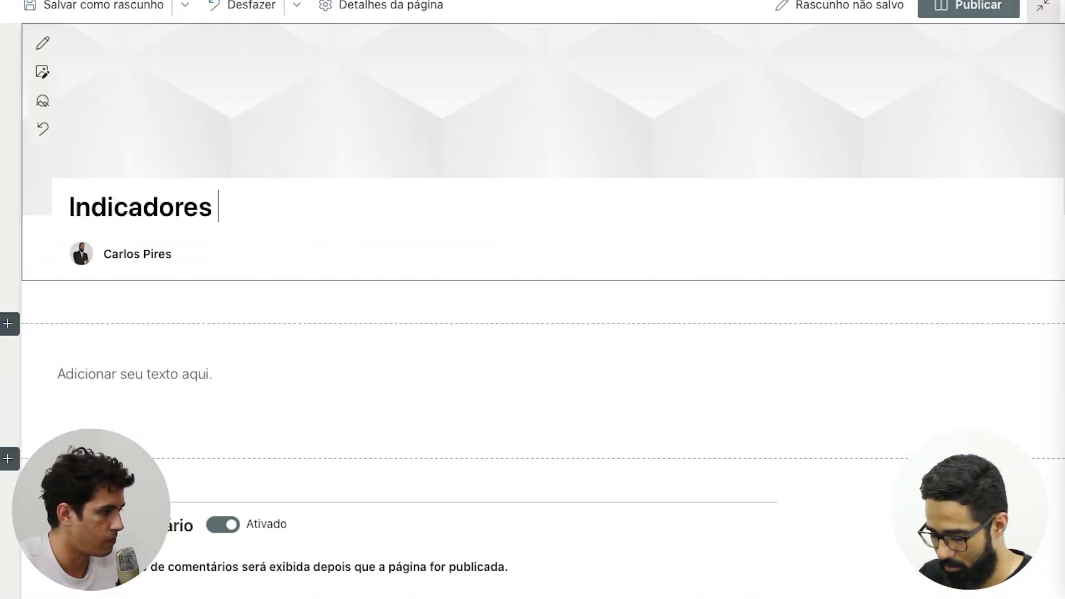
type("Cmerciais")
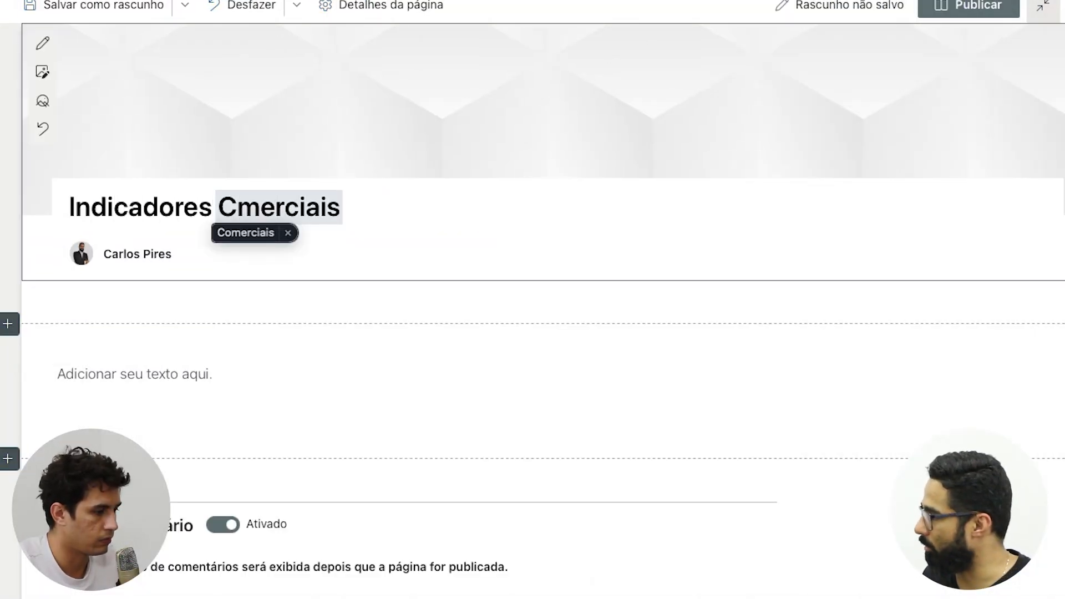
key("Return")
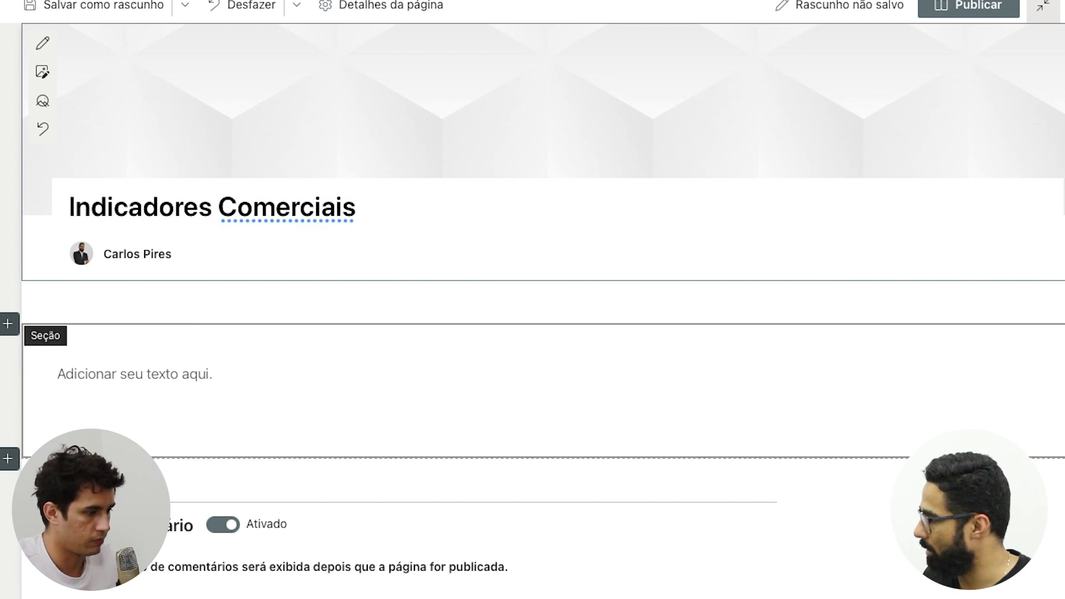
Delete the empty text web part from the section and add a new Text web part in its place
left_click(533, 386)
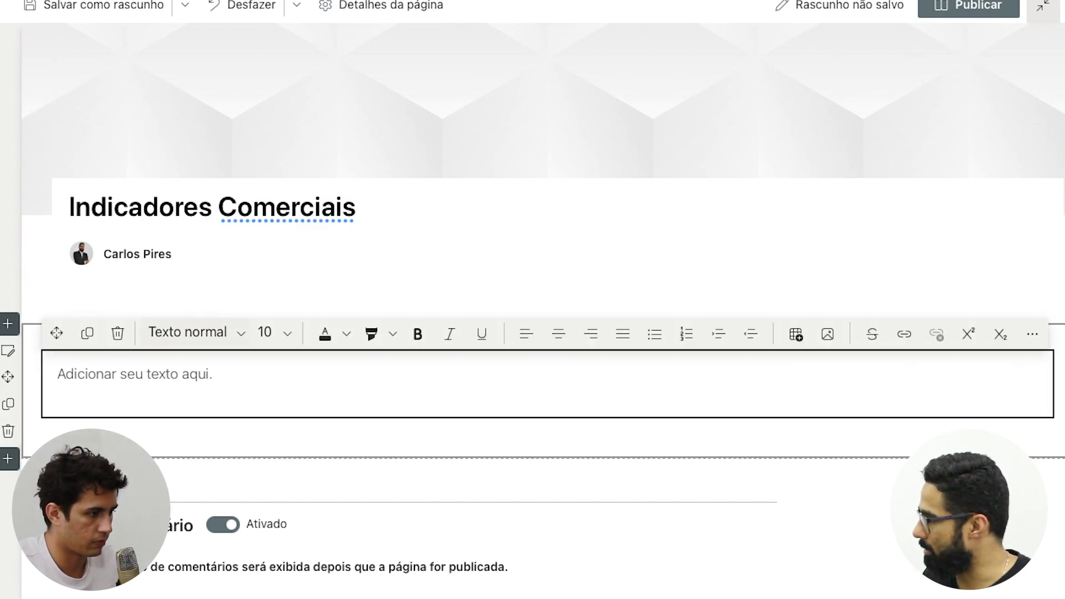
left_click(118, 332)
left_click(547, 337)
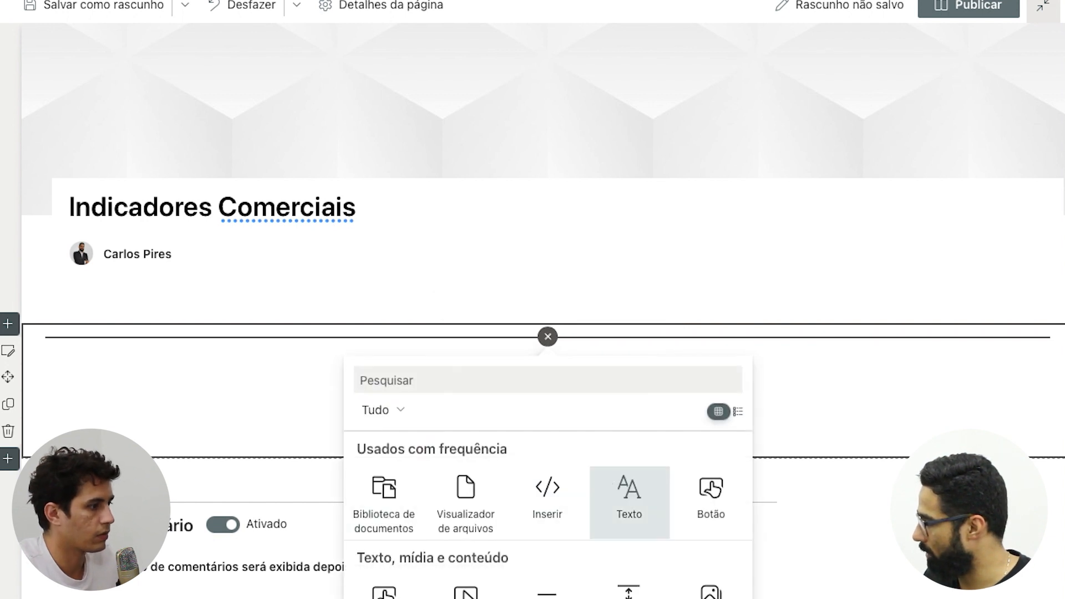
left_click(629, 496)
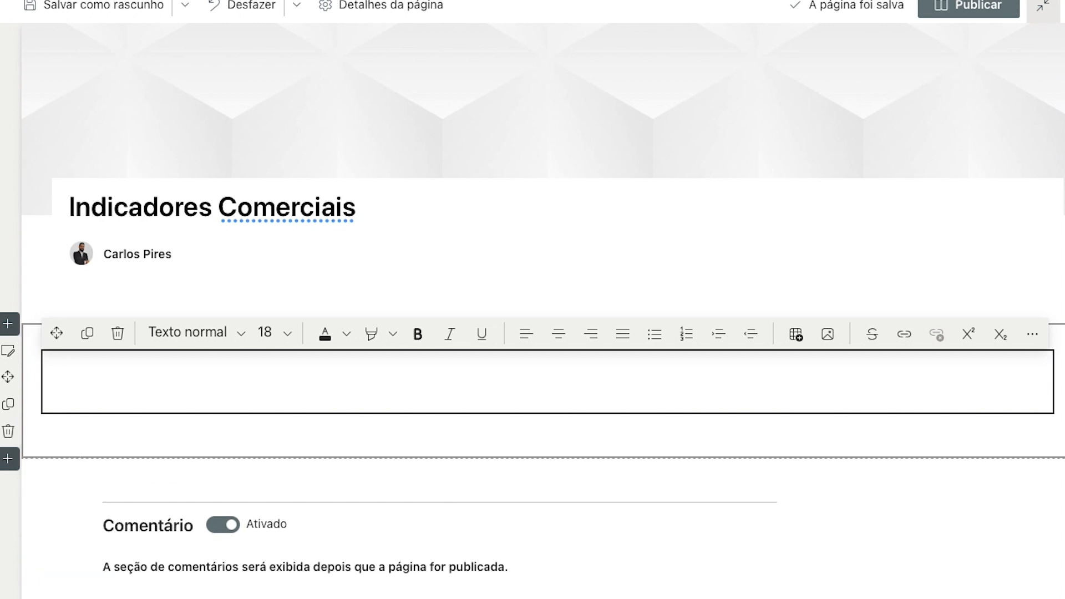
Enter the heading "Indicadores Comerciais" in the text web part, styled as Título 1 and centred
left_click(217, 331)
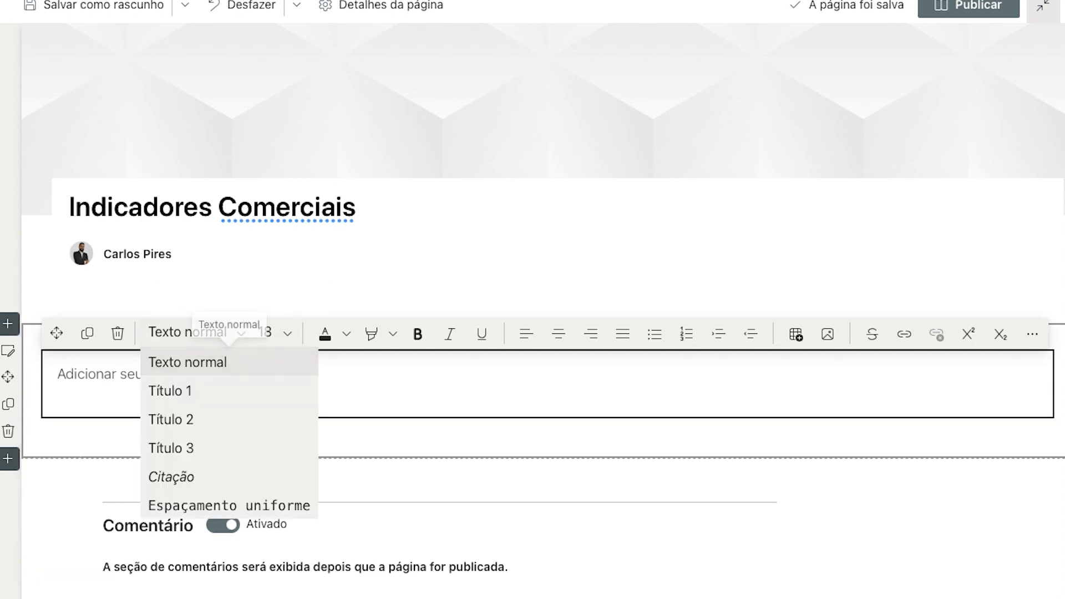
left_click(171, 391)
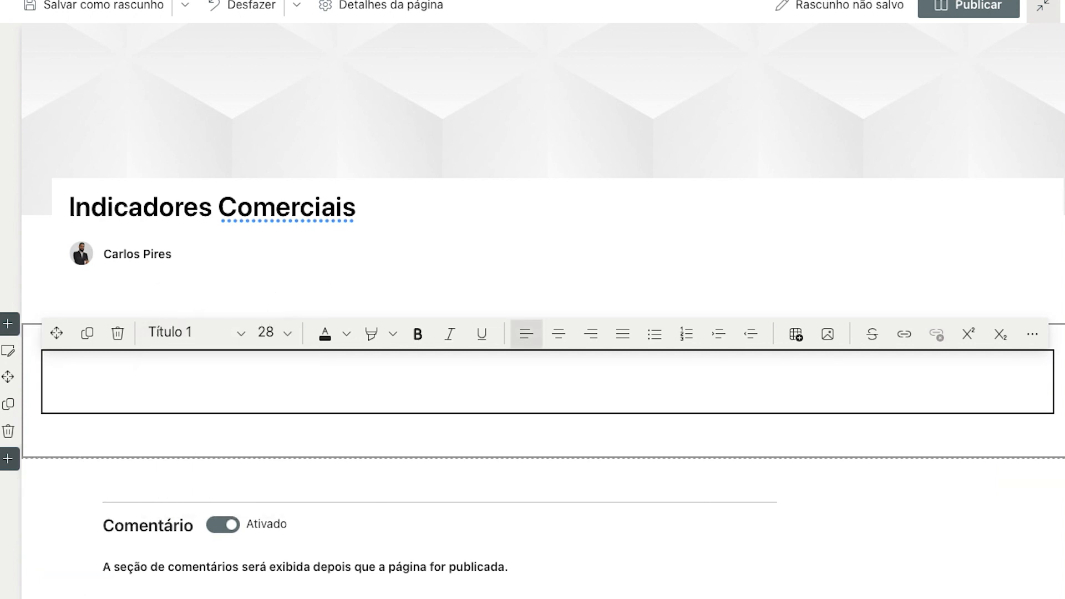
left_click(558, 334)
type("Indicadores")
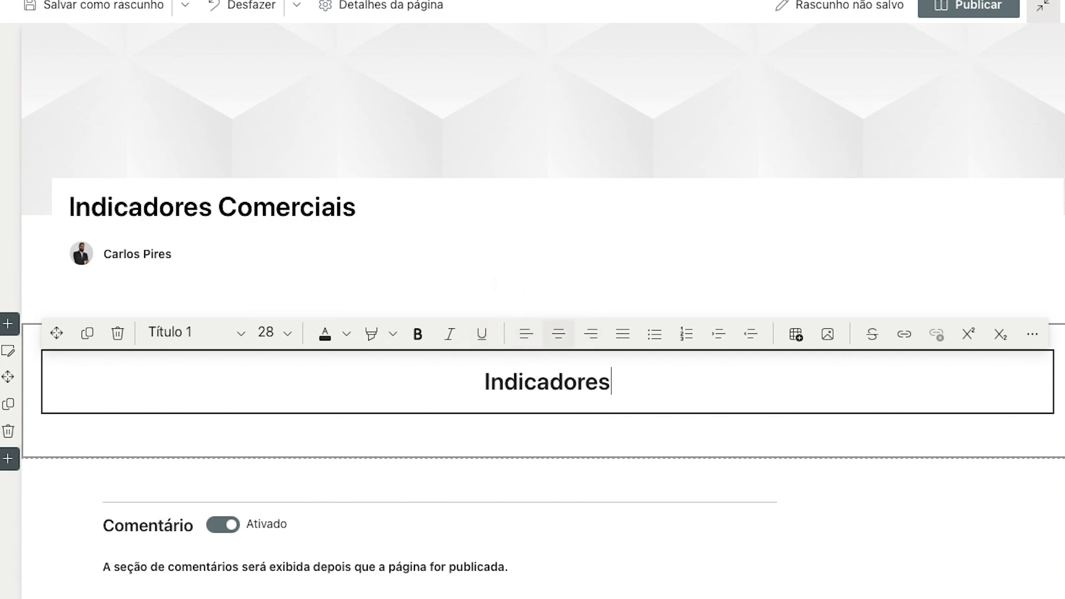
type(" Comerciais")
Add an Inserir (embed) web part below the "Indicadores Comerciais" heading
left_click(548, 426)
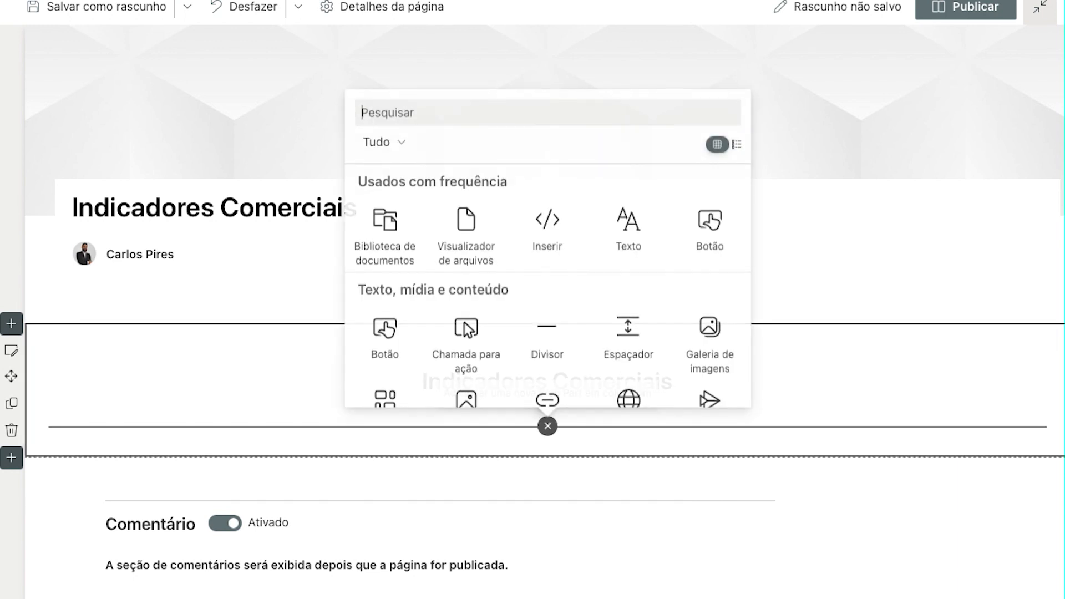
scroll(629, 222, "down", 1)
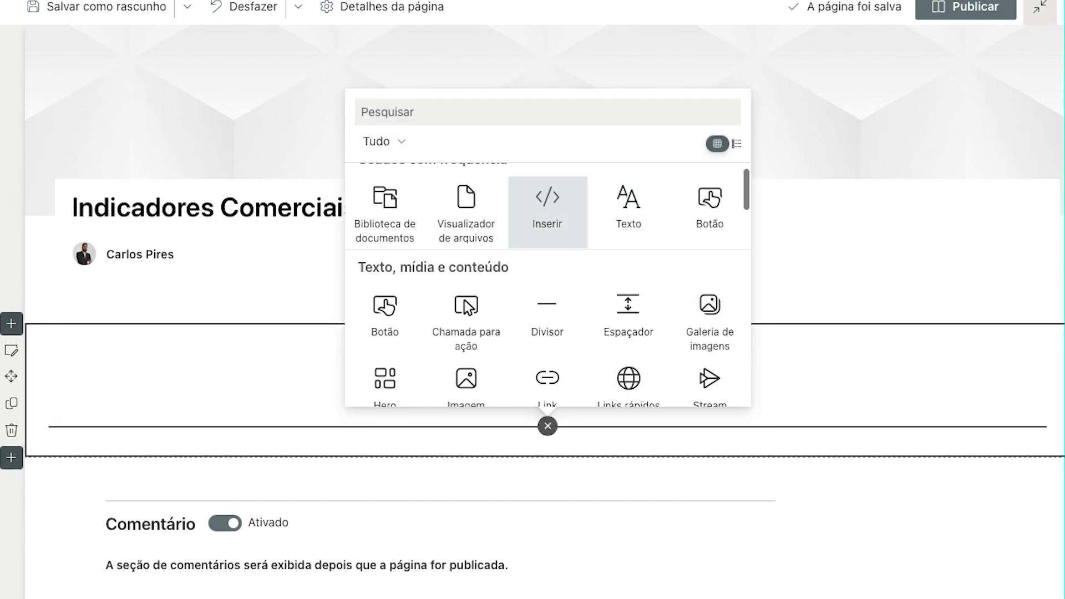
left_click(548, 213)
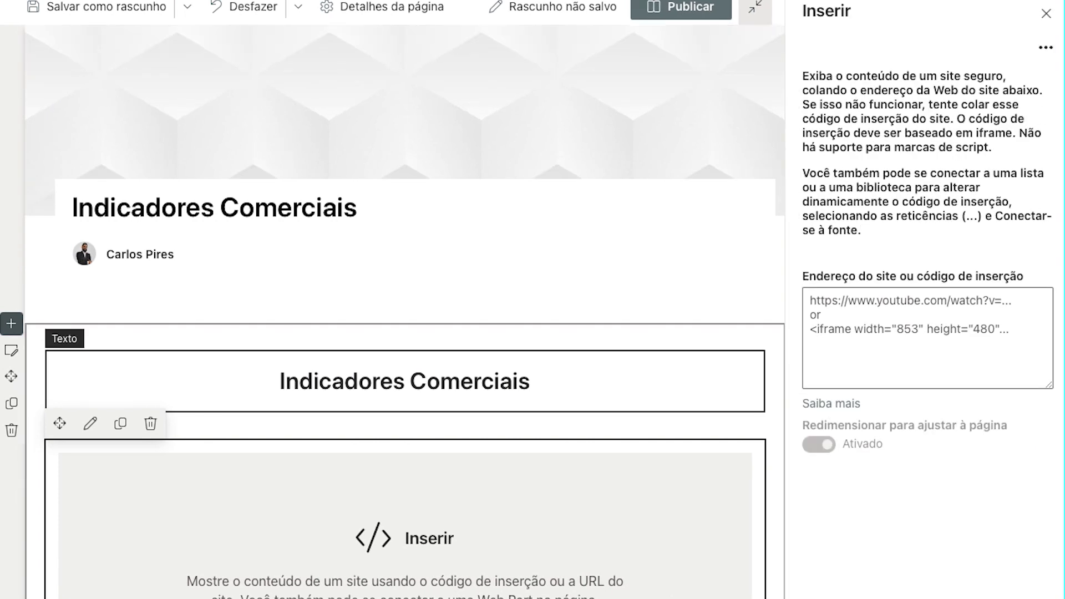
Add a Text web part below the embed web part and set it to Título 2 with centred alignment
scroll(405, 381, "down", 3)
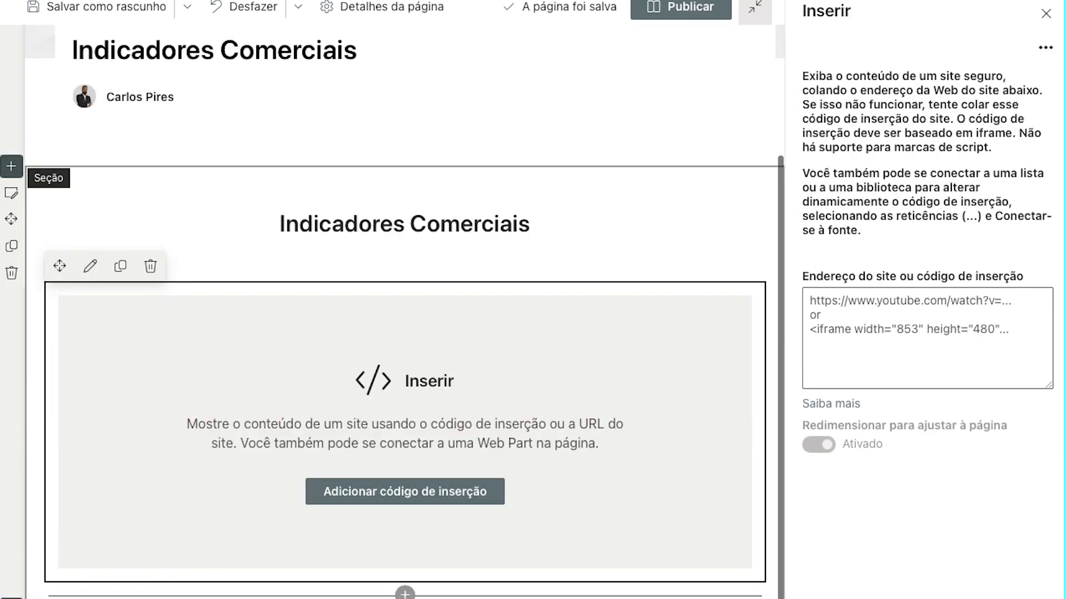
left_click(405, 593)
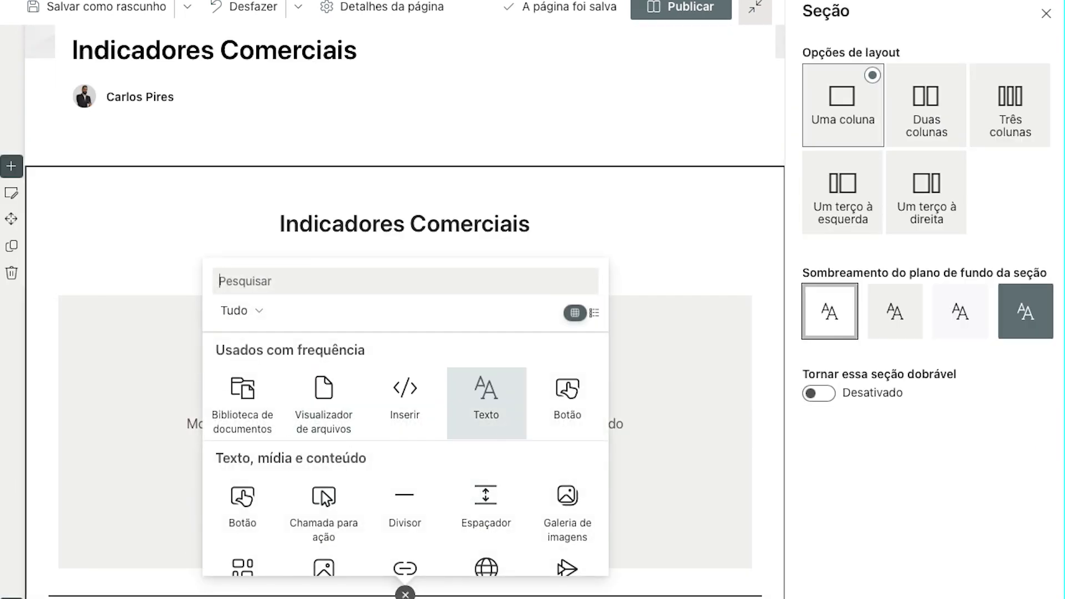
left_click(486, 403)
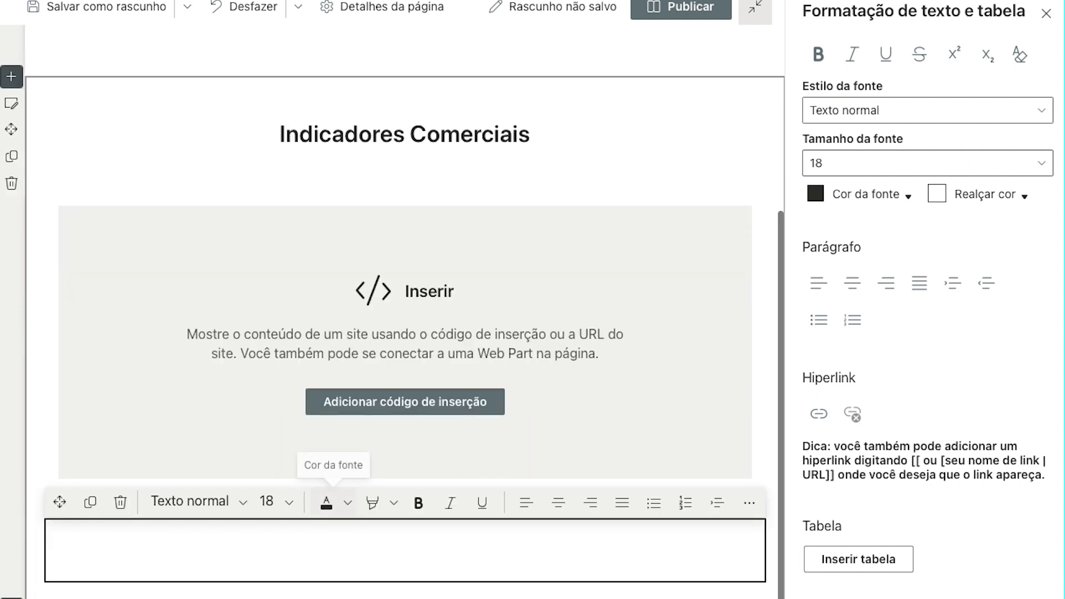
left_click(189, 501)
left_click(211, 583)
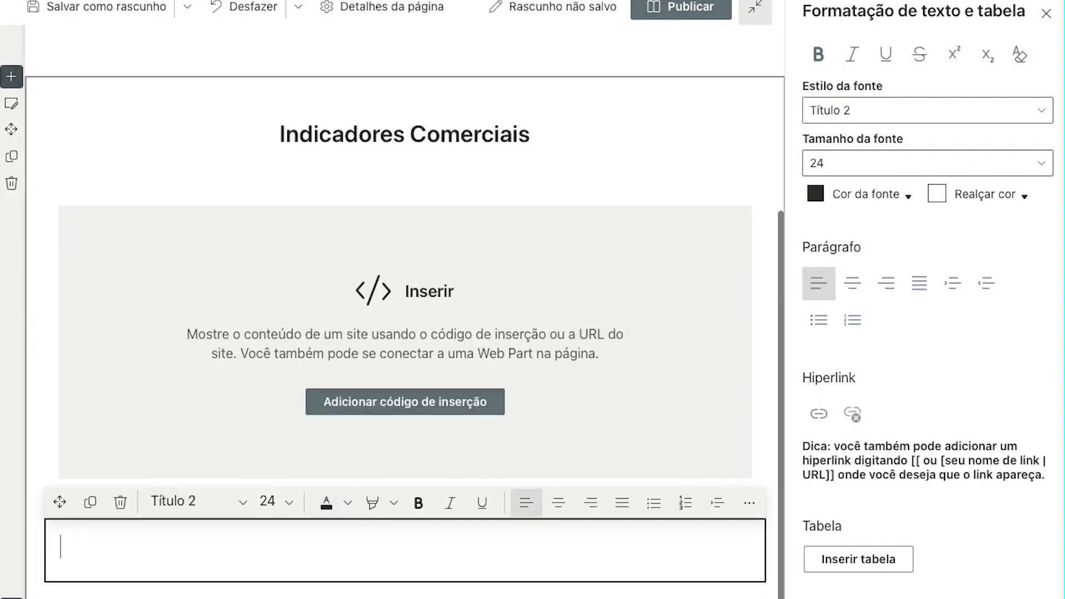
left_click(558, 503)
Enter the heading "Demandas de Acompanhamento de PE" below the embed web part, correcting its misspelled word
type("Demandas de Acompnham,ento de PE")
double_click(502, 547)
right_click(502, 547)
key("Escape")
left_click(482, 547)
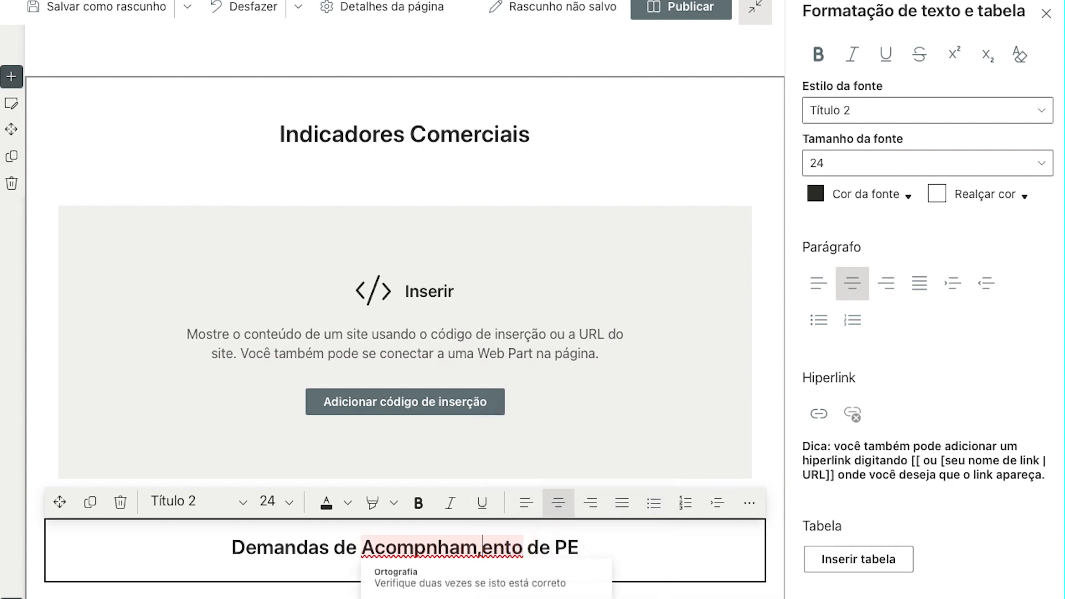
key("BackSpace")
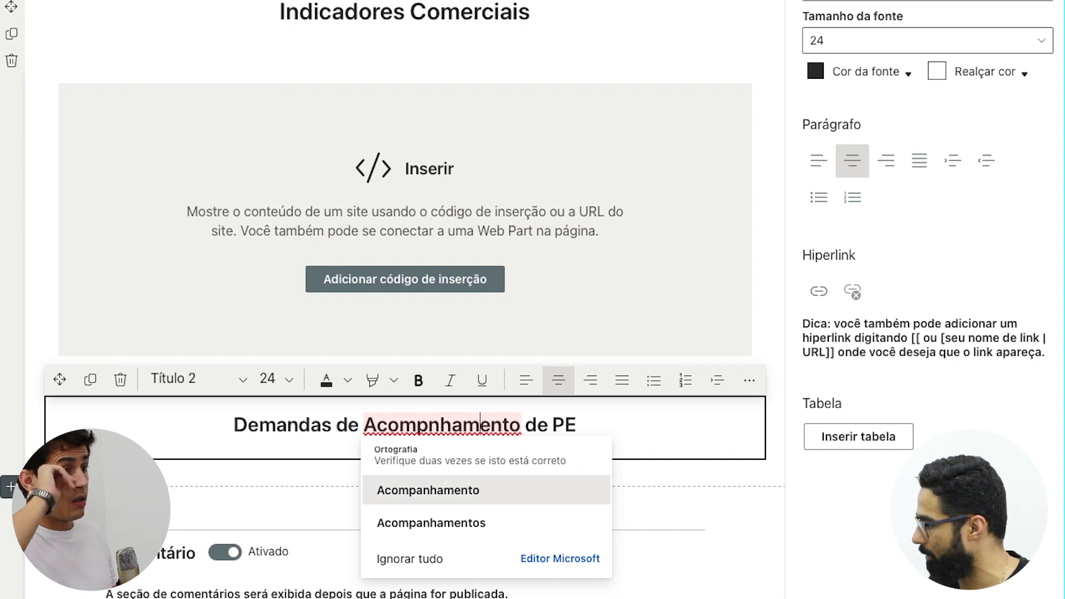
left_click(427, 490)
Find the Planner web part and add it below the "Demandas de Acompanhamento de PE" heading
left_click(405, 499)
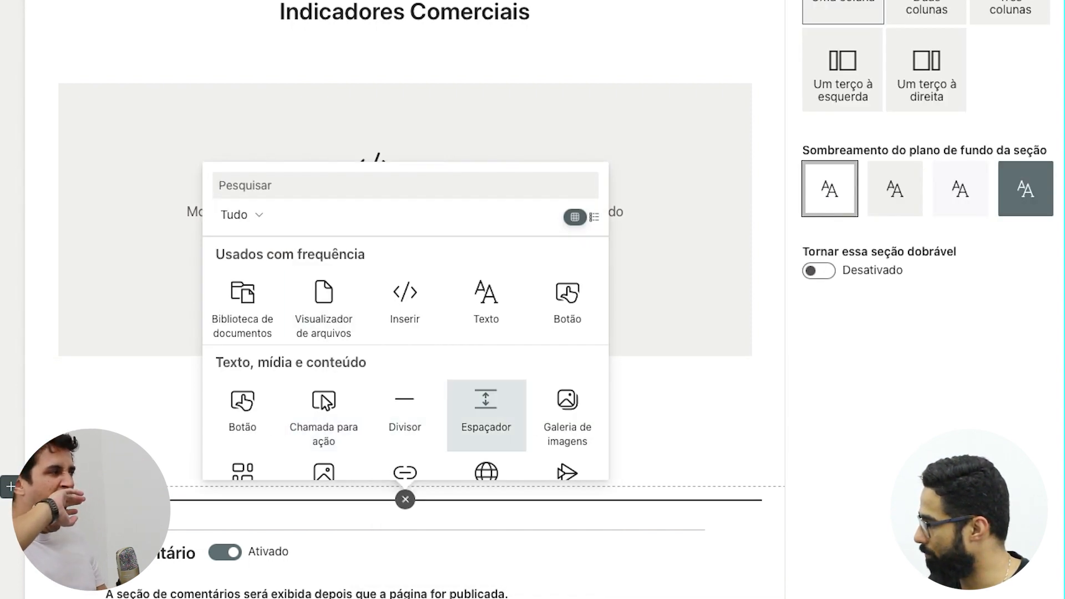
type("plann")
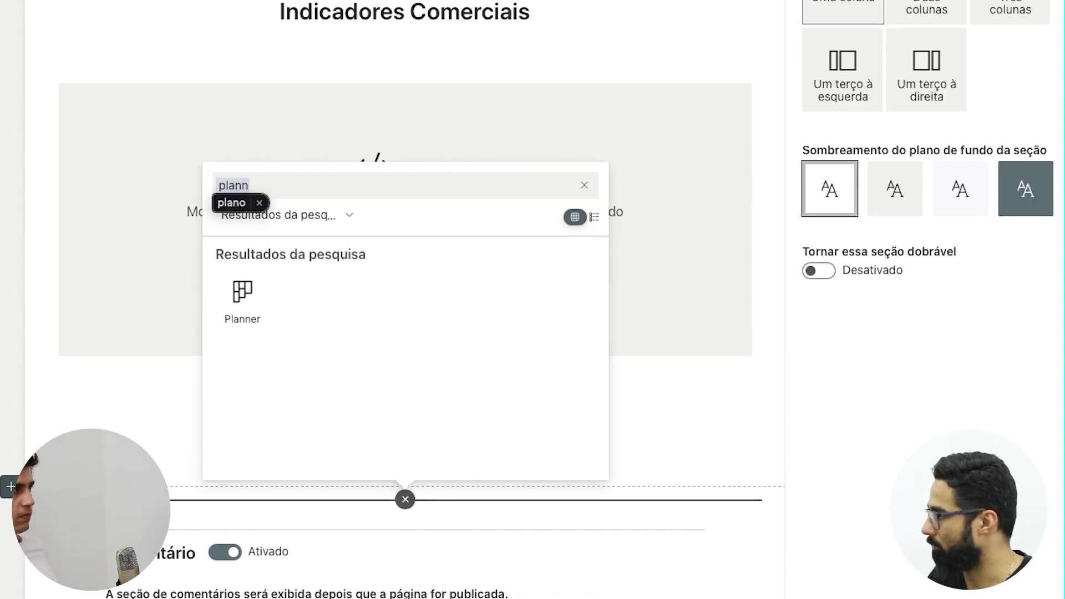
left_click(243, 301)
Create a new plan named "Indicadores Comerciais" for the Planner web part
scroll(405, 388, "down", 4)
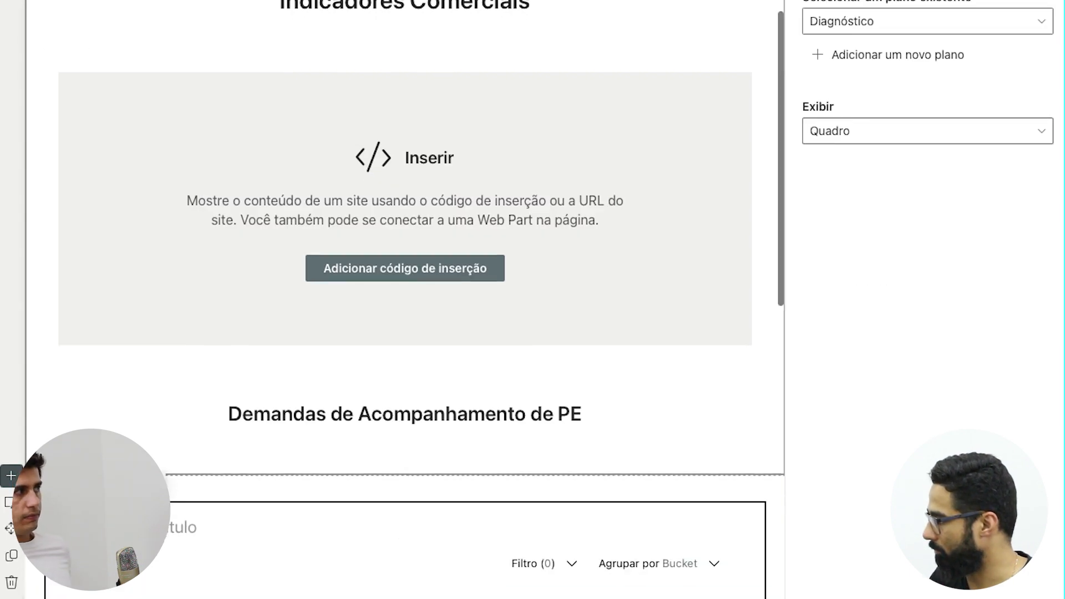
left_click(927, 21)
left_click(927, 22)
left_click(898, 55)
left_click(927, 94)
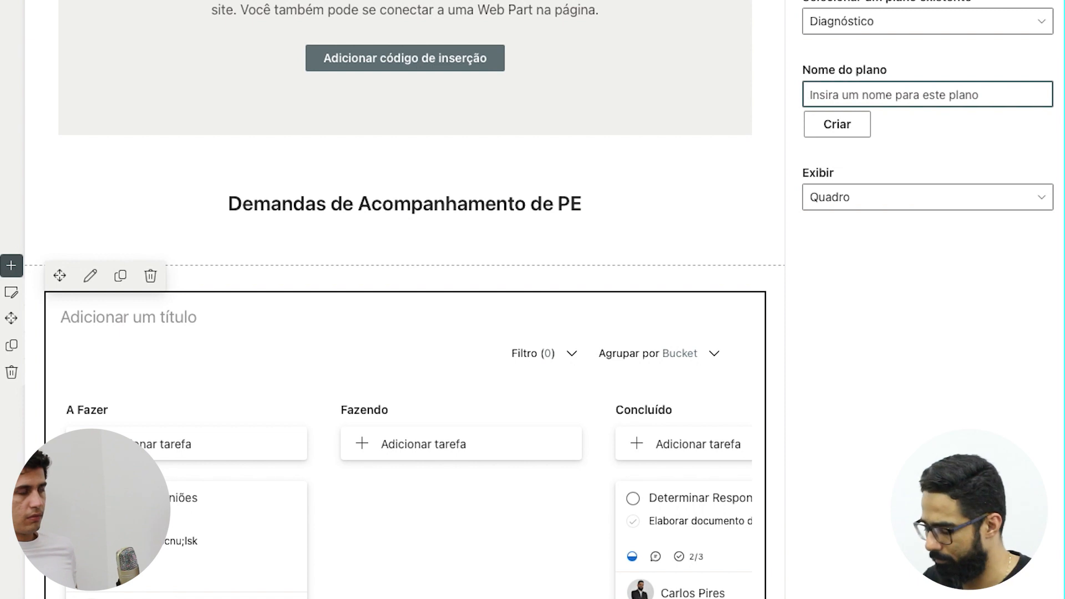
type("Indicadores Comerciais")
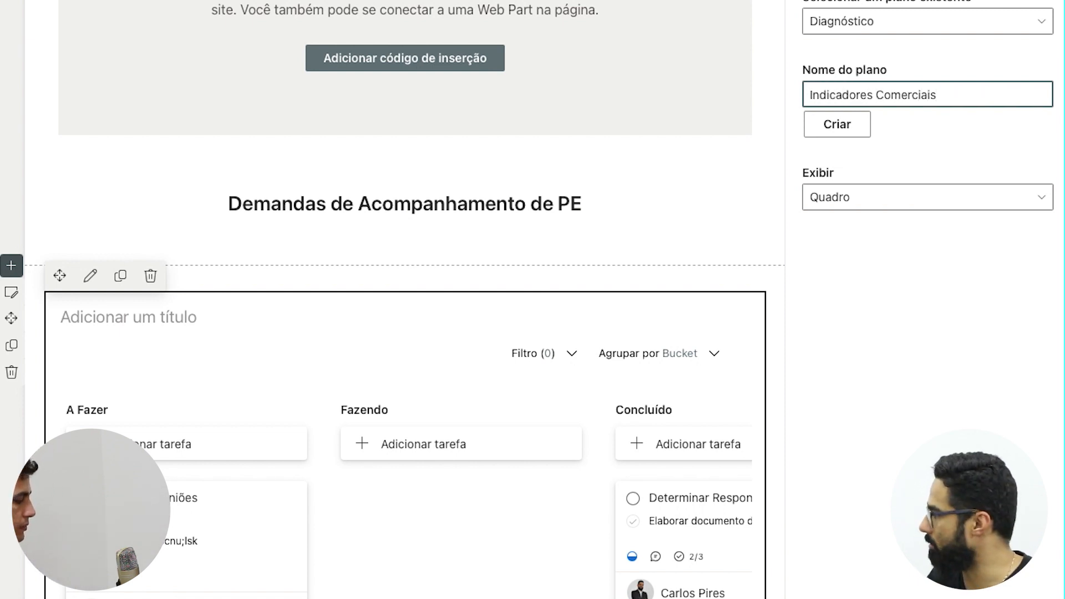
left_click(837, 124)
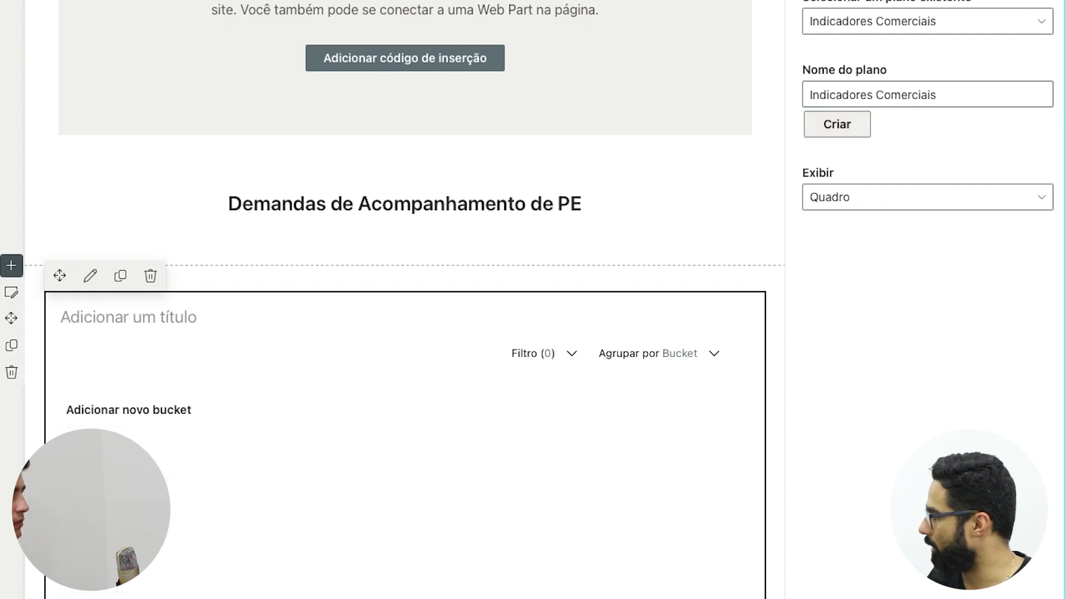
Add a bucket named "Planejamento" after Tarefas pendentes in the embedded plan
scroll(299, 410, "down", 1)
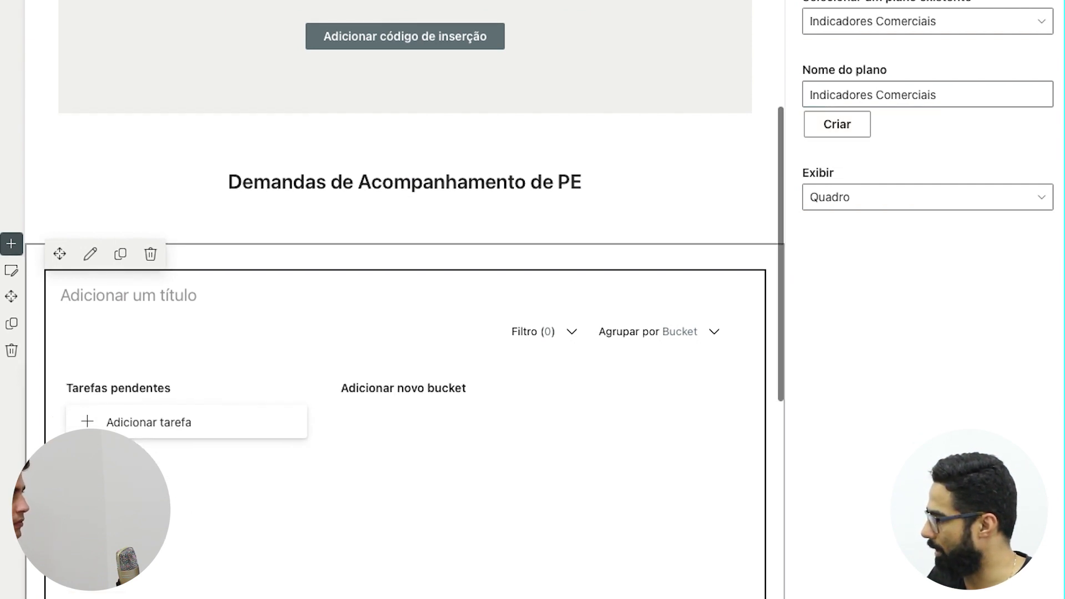
left_click(404, 388)
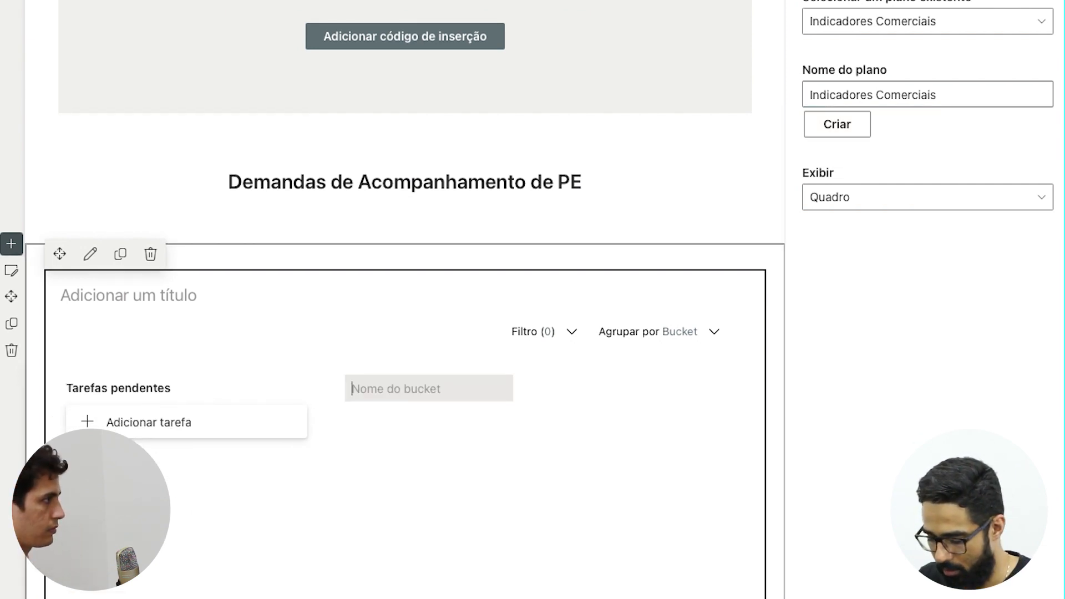
type("Ess")
key("BackSpace")
key("BackSpace")
key("BackSpace")
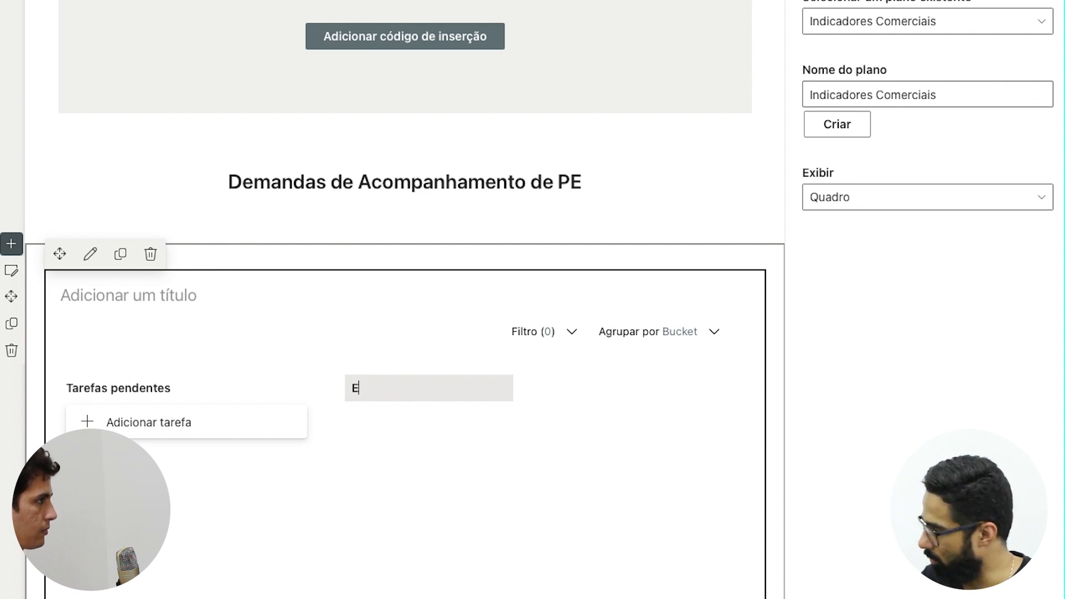
type("Planejameto")
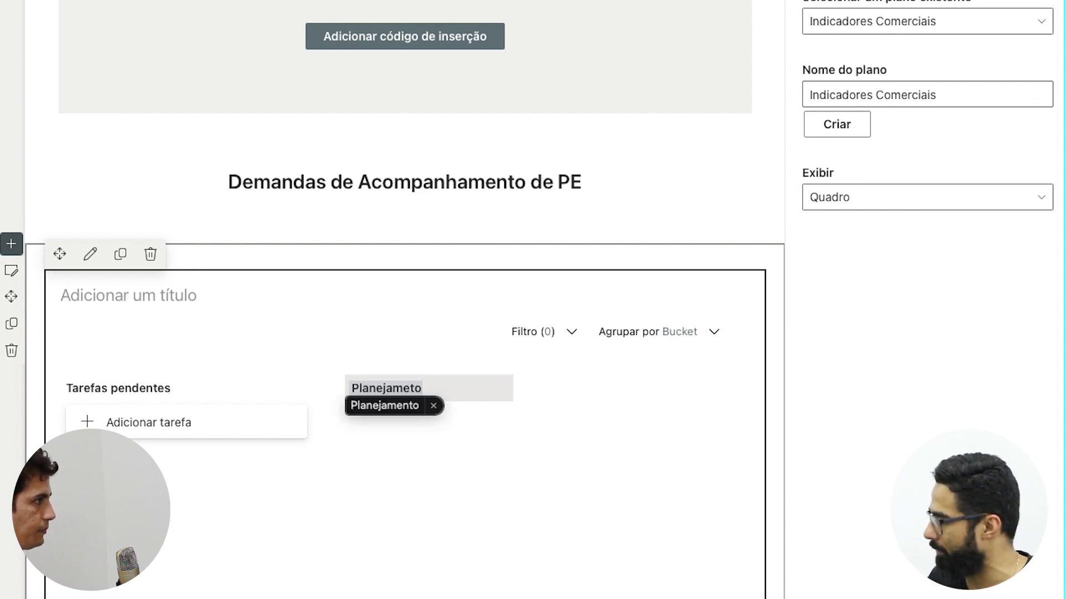
key("Down")
key("Return")
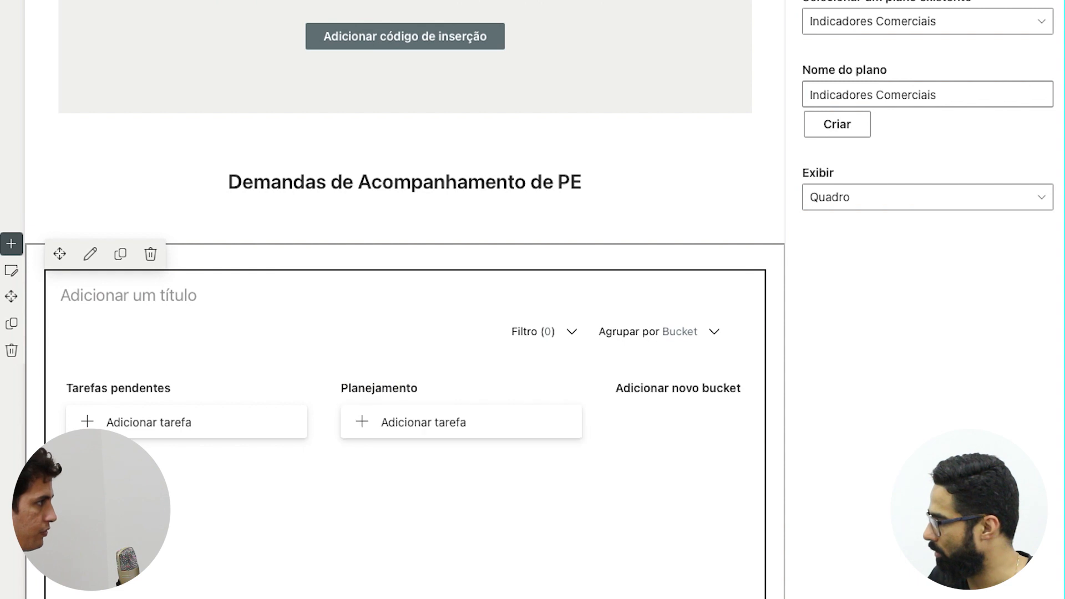
Add the buckets "Execução" and "Análises" after Planejamento in the embedded plan
left_click(678, 388)
type("Execu")
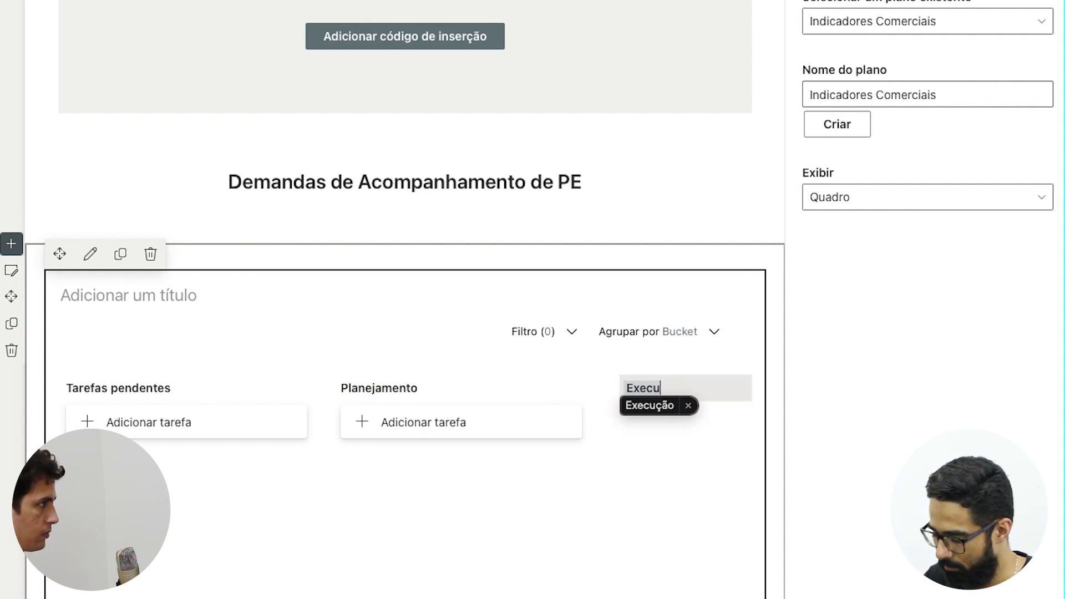
type("ção")
key("Return")
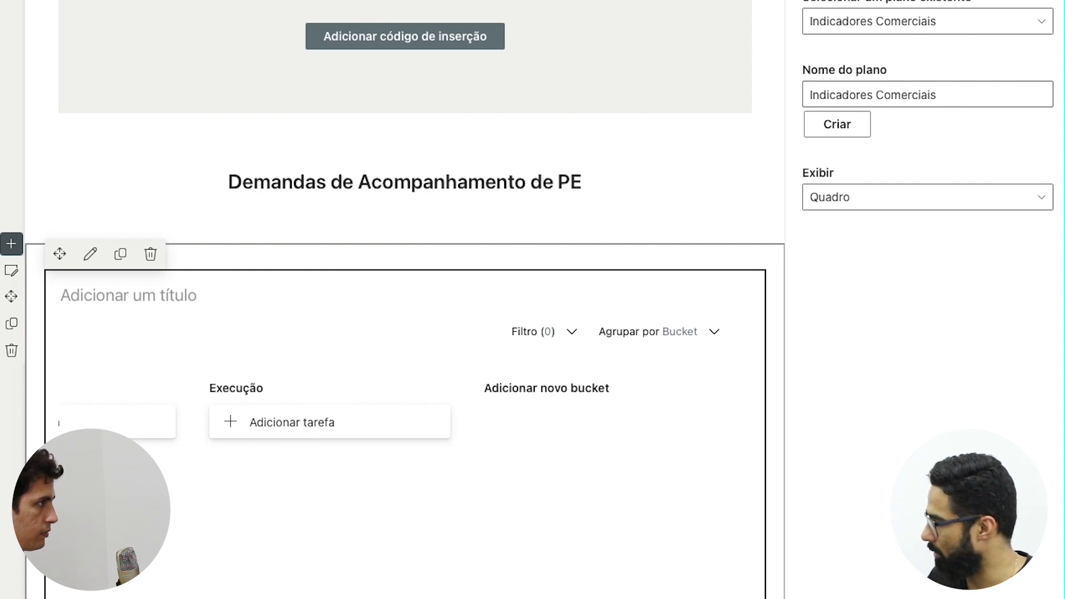
type("Análises")
key("Return")
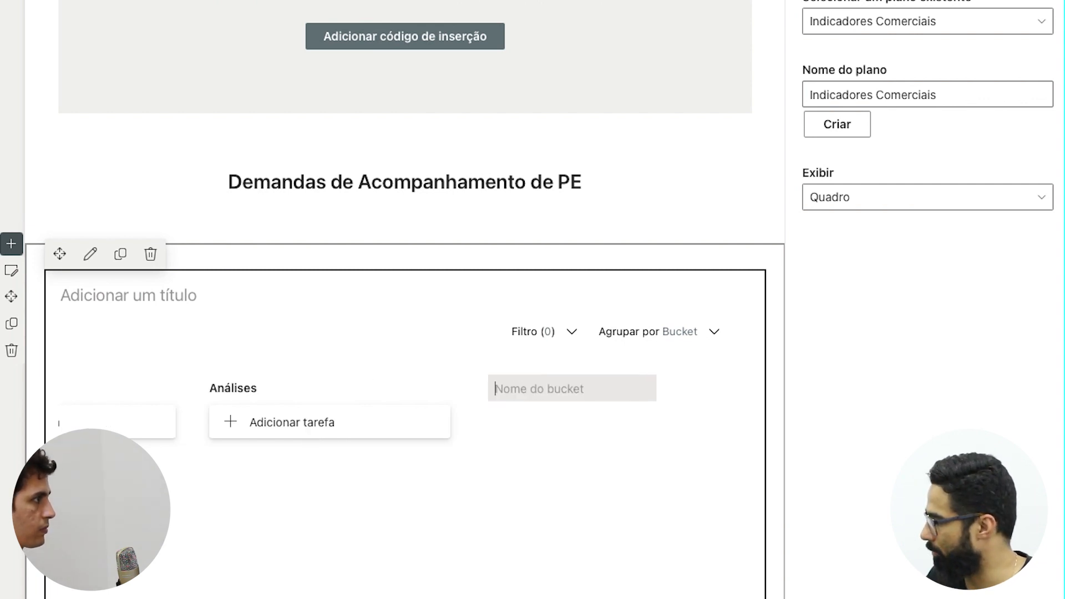
Add the buckets "Correção" and "Concluído" after Análises in the embedded plan
type("Crreção")
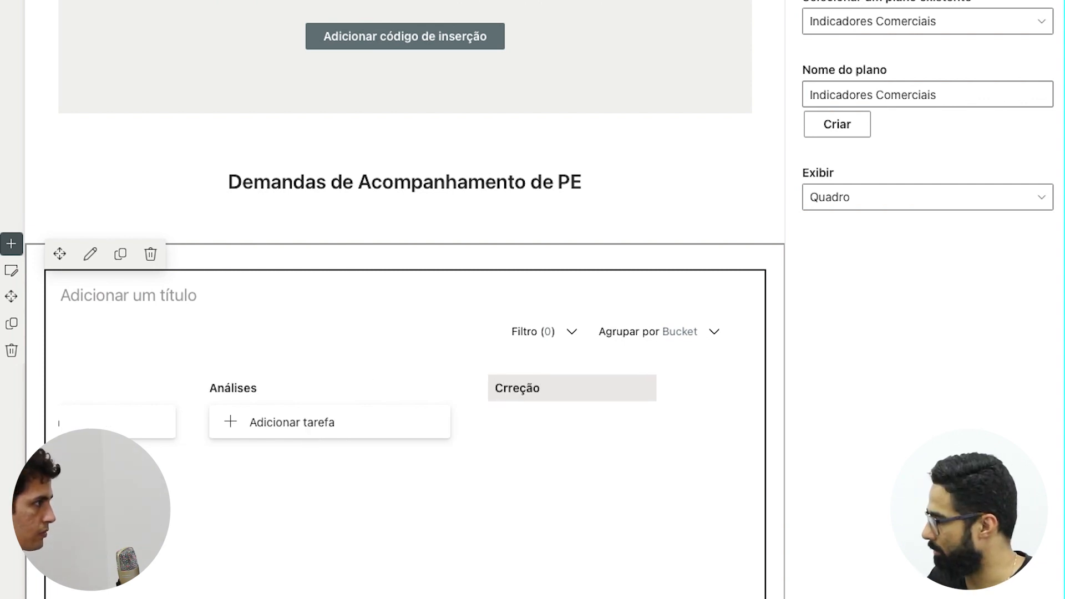
left_click(504, 388)
type("o")
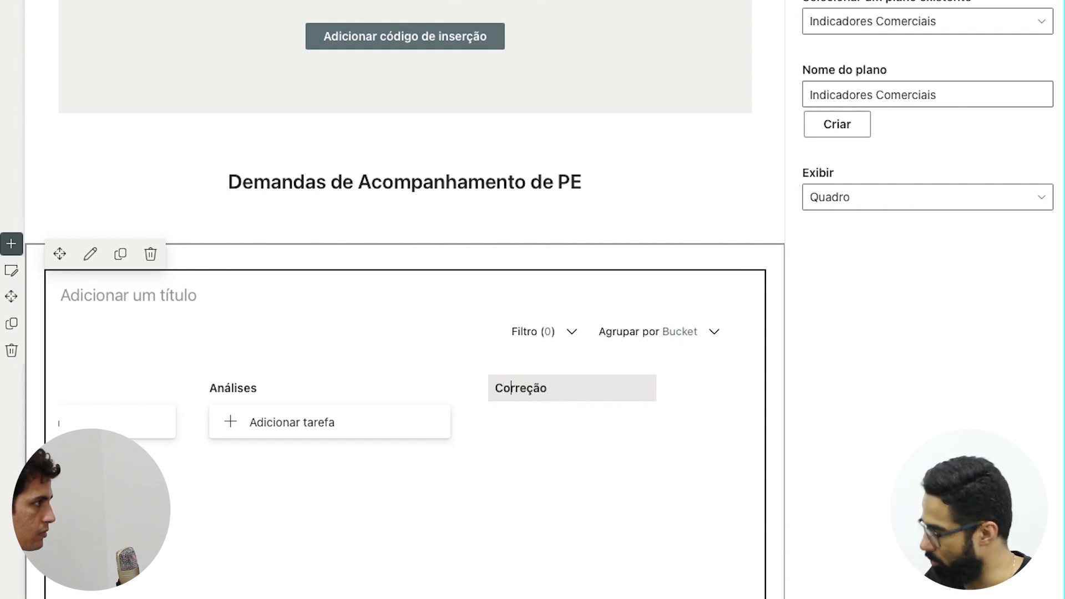
key("Return")
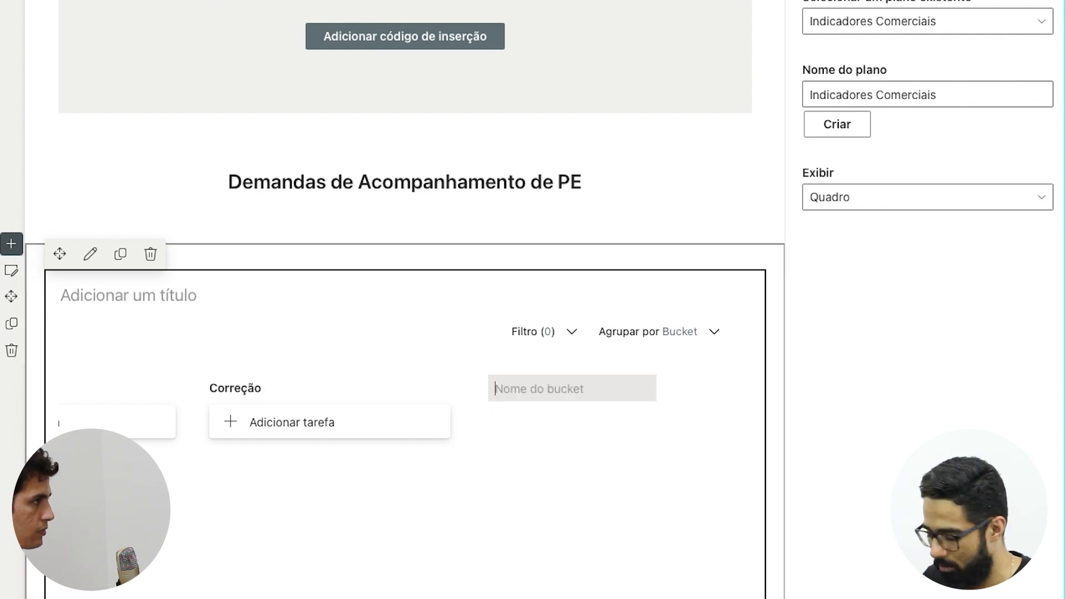
type("Concluído")
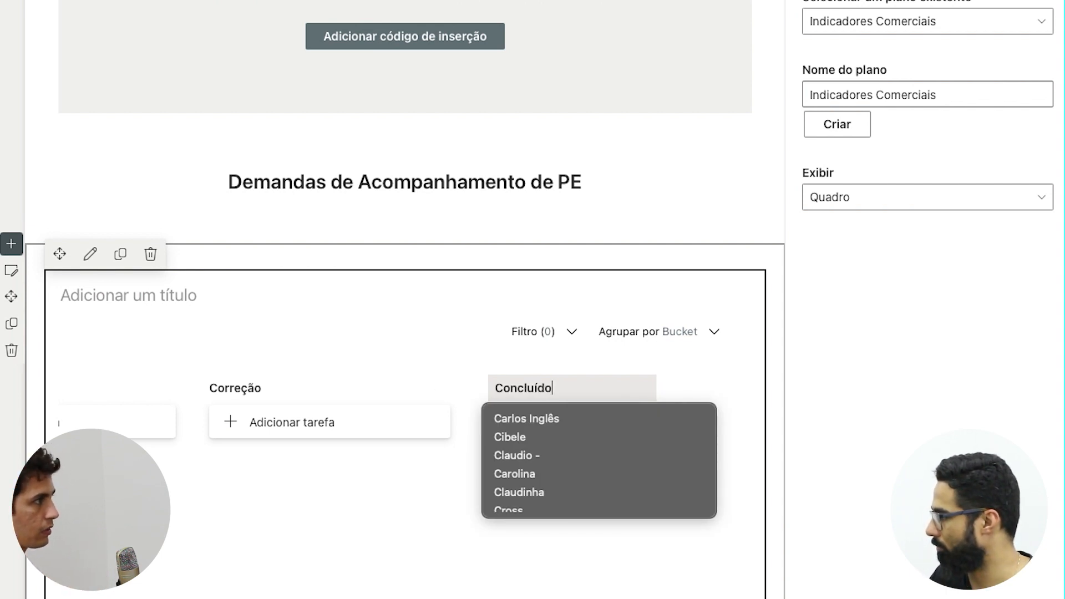
key("Return")
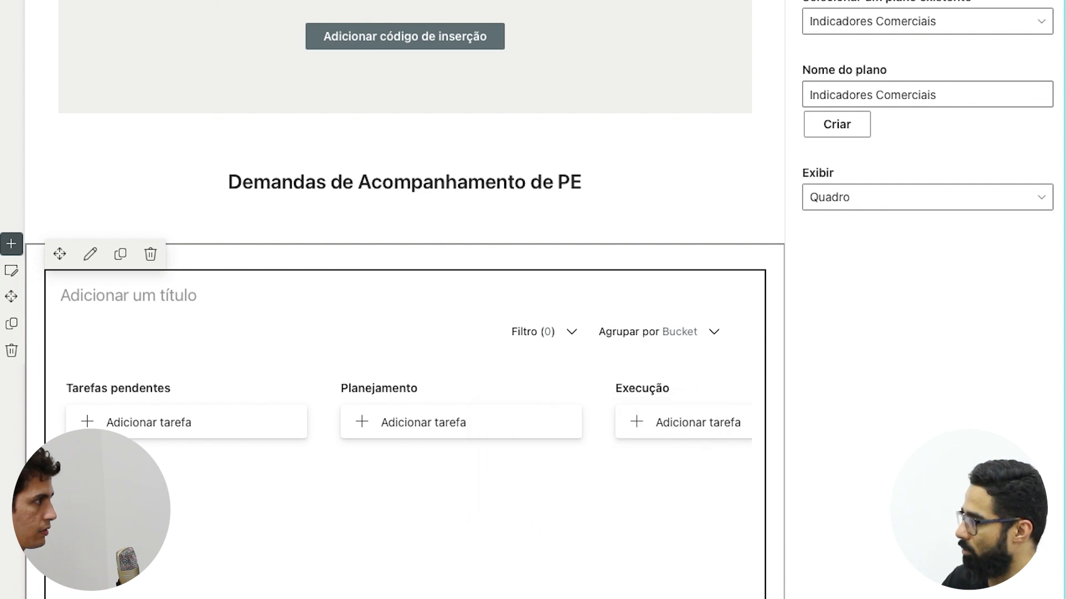
Title the Planner web part "Indicadores Comerciais"
type("Indicadores Comerciais")
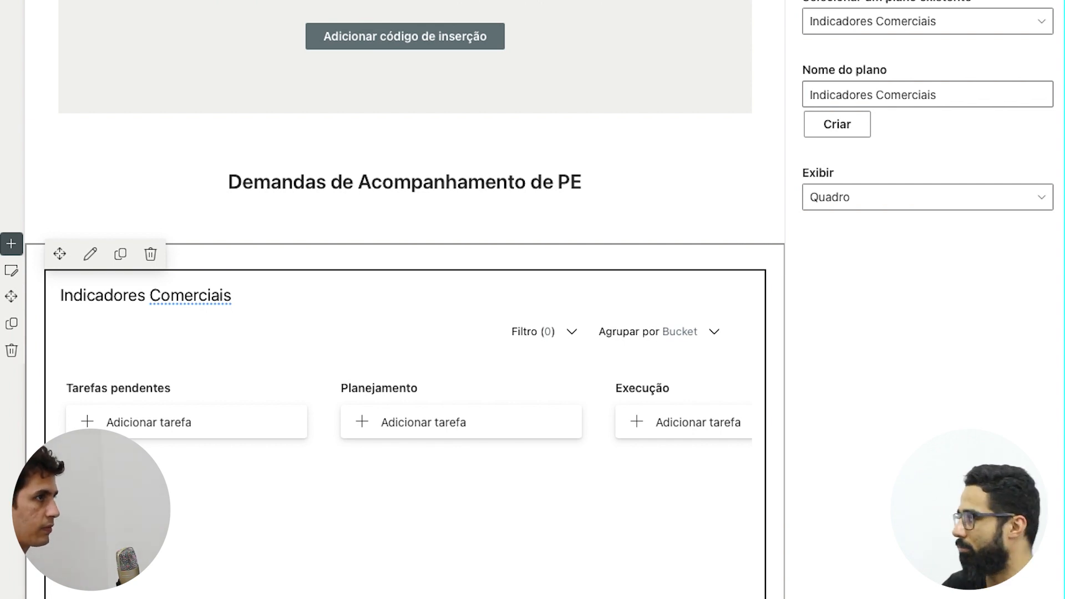
Close the web part properties and publish the Indicadores Comerciais page
left_click(1041, 7)
scroll(532, 333, "up", 10)
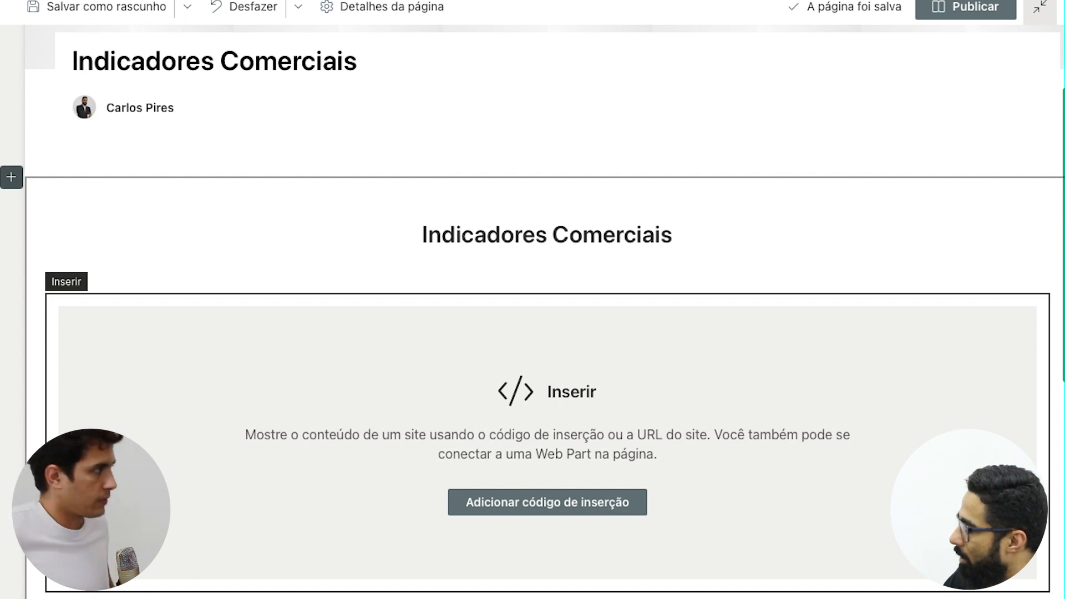
scroll(532, 332, "up", 3)
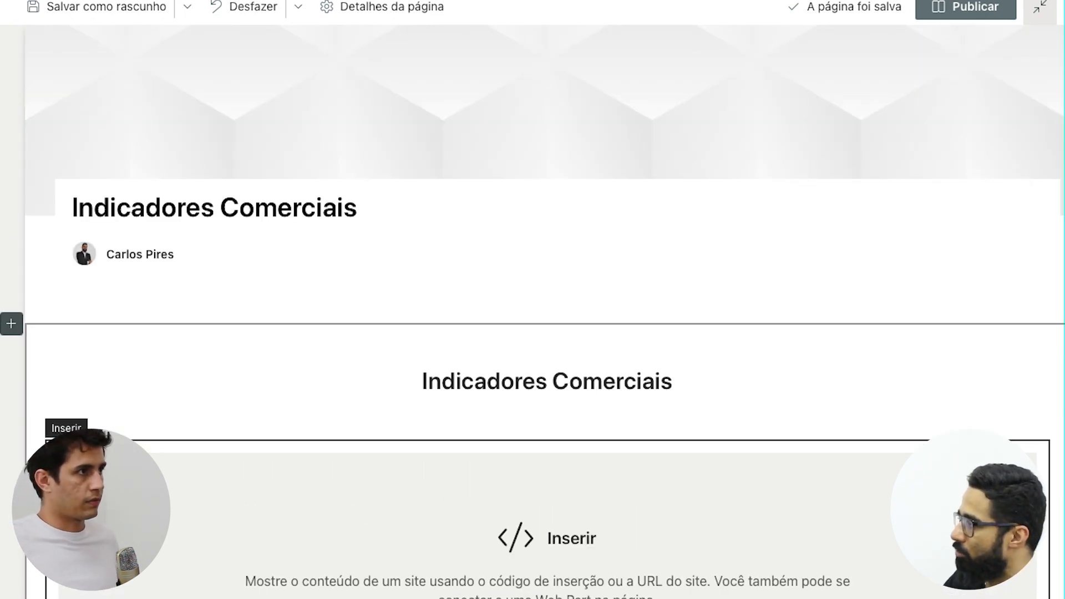
mouse_move(46, 102)
left_click(46, 73)
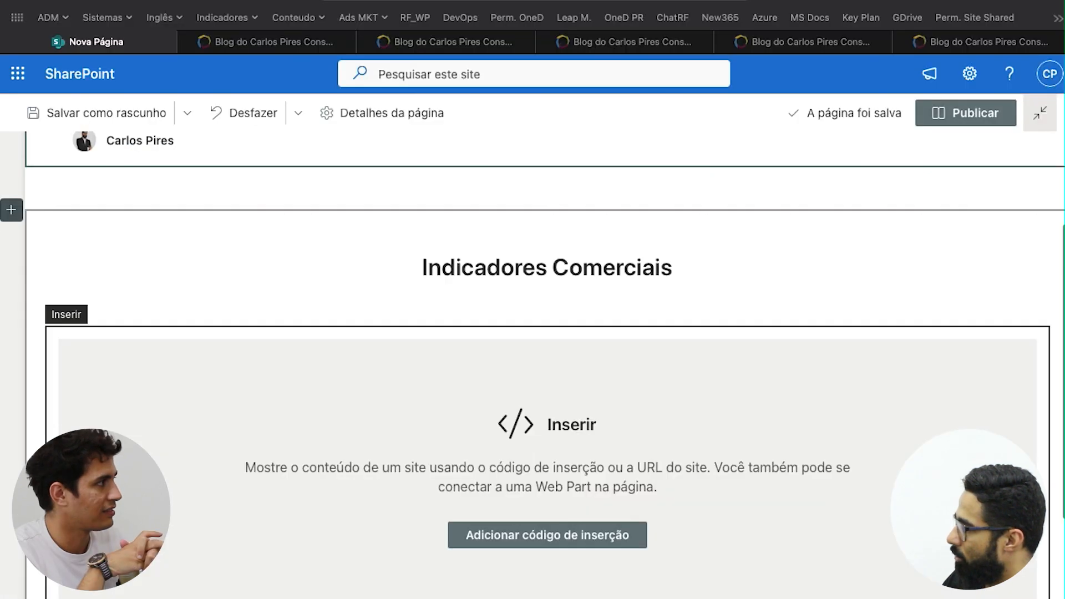
left_click(546, 388)
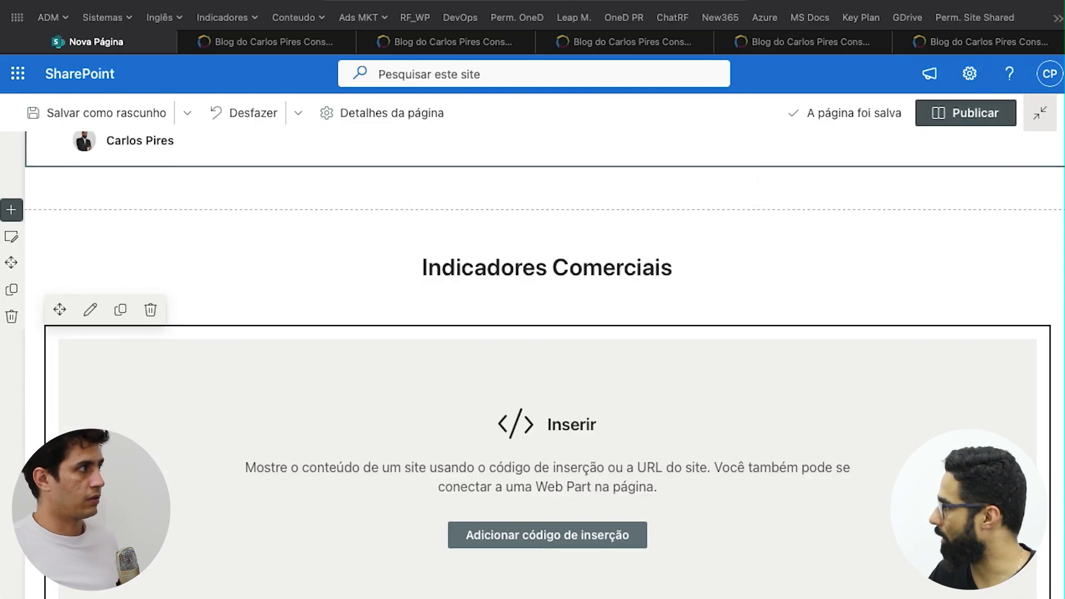
left_click(965, 113)
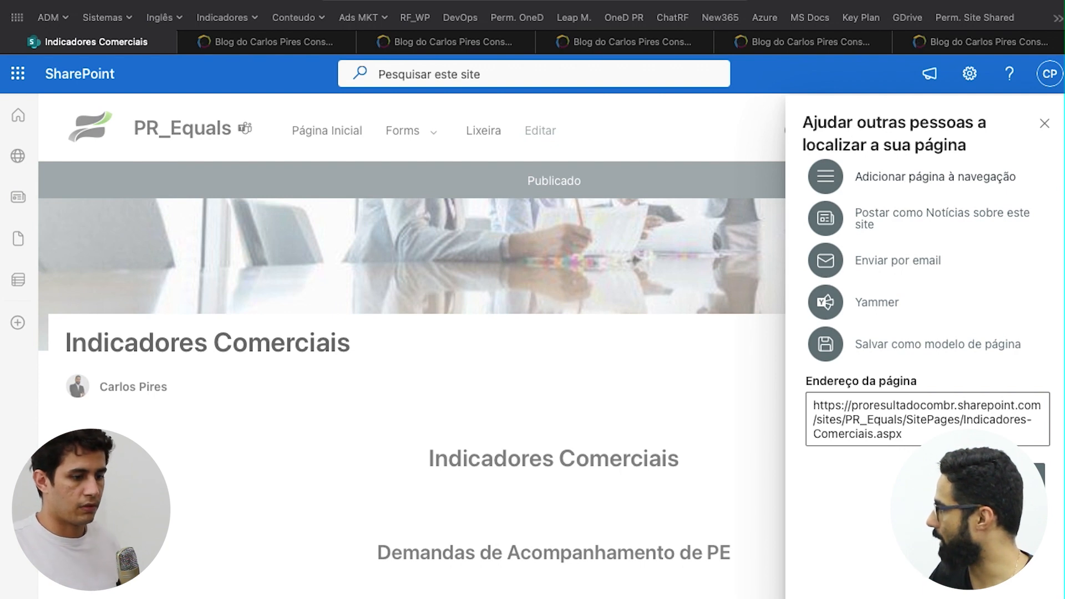
Add the published page to the site navigation and open Indicadores Comerciais from there
left_click(935, 176)
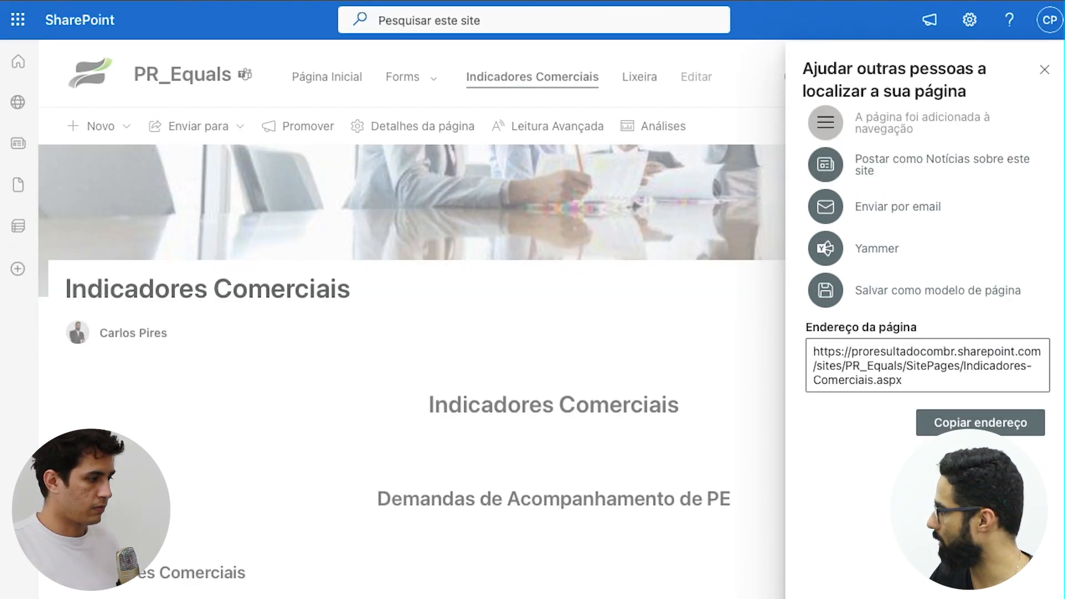
left_click(1045, 70)
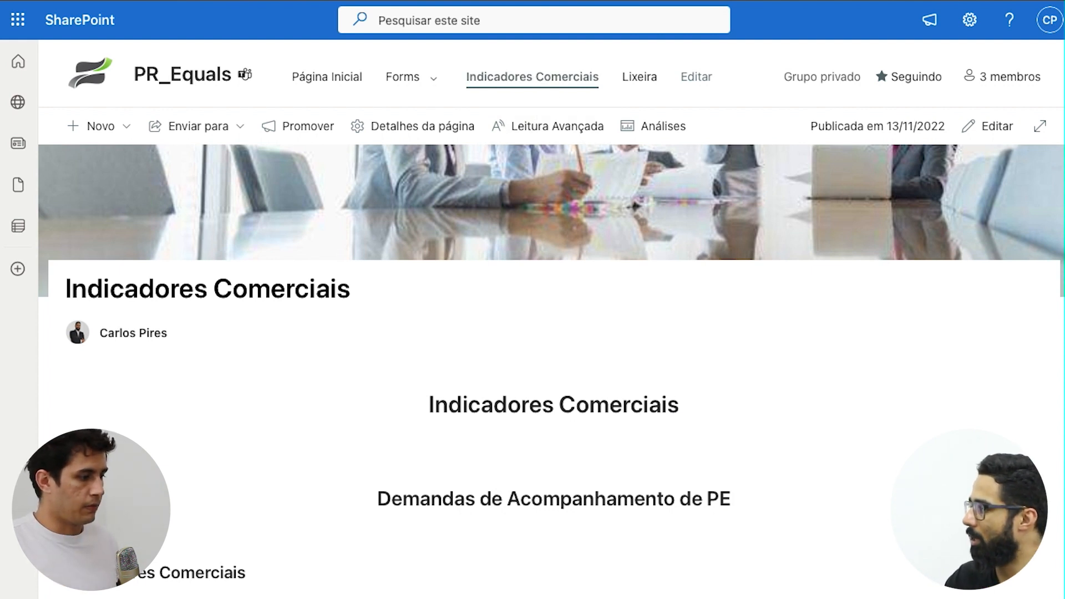
left_click(532, 77)
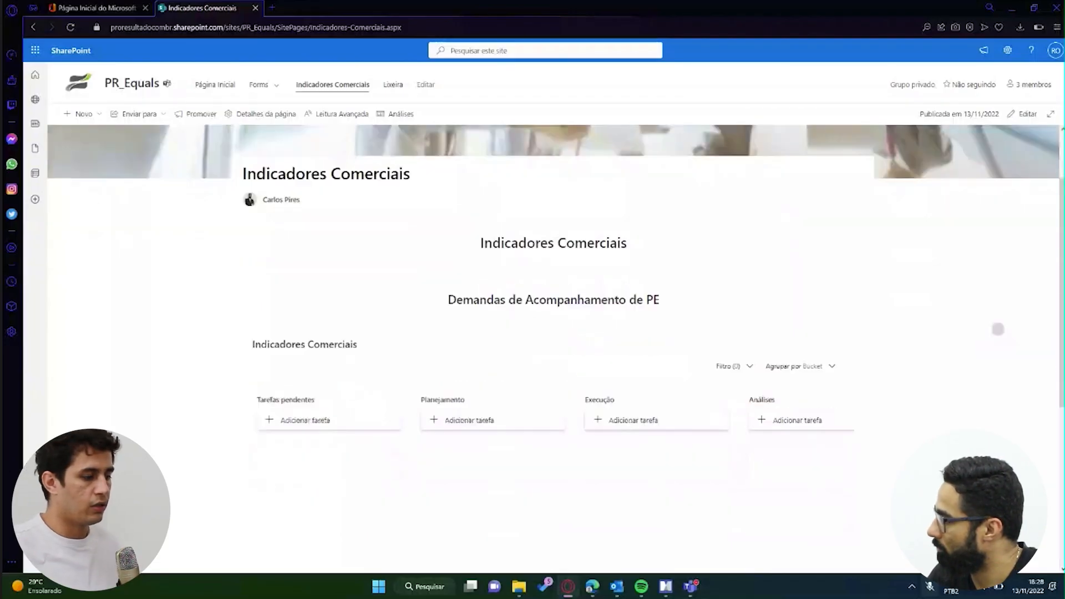
Launch Power BI Desktop from the recent applications
scroll(998, 329, "down", 1)
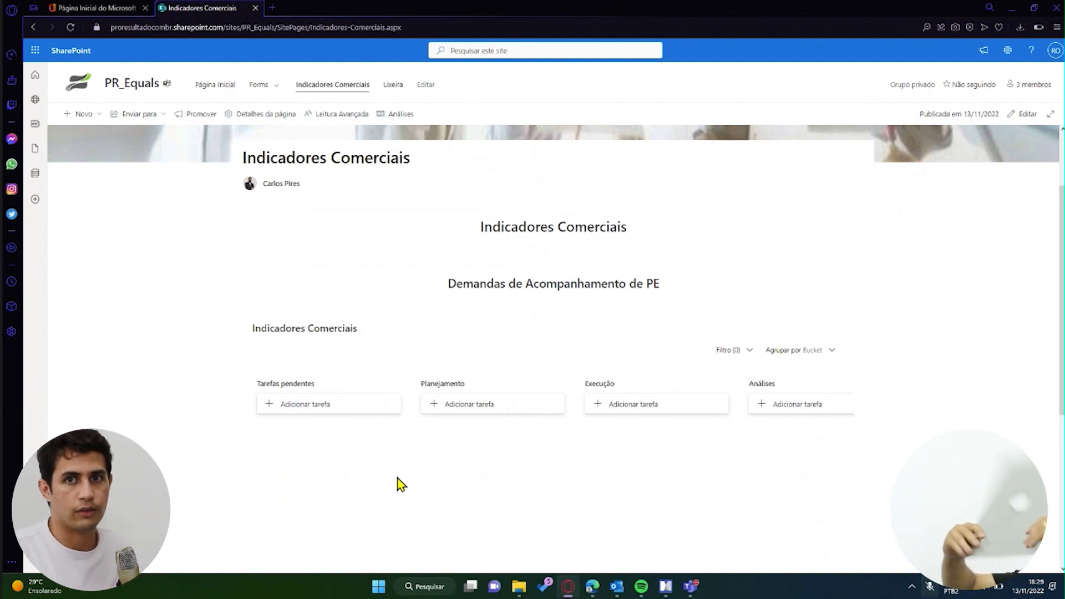
left_click(438, 587)
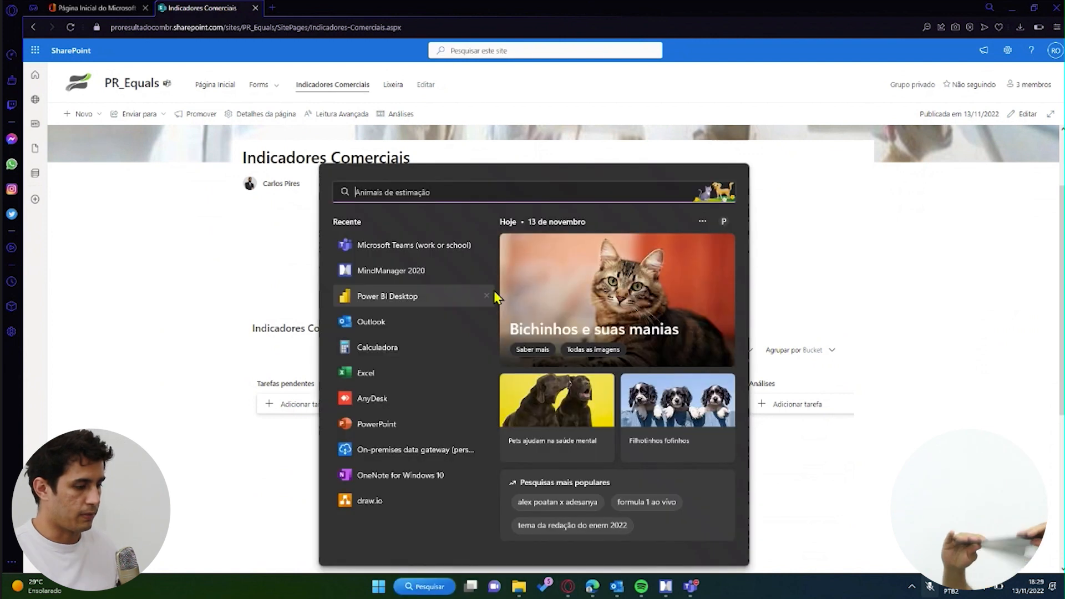
left_click(381, 299)
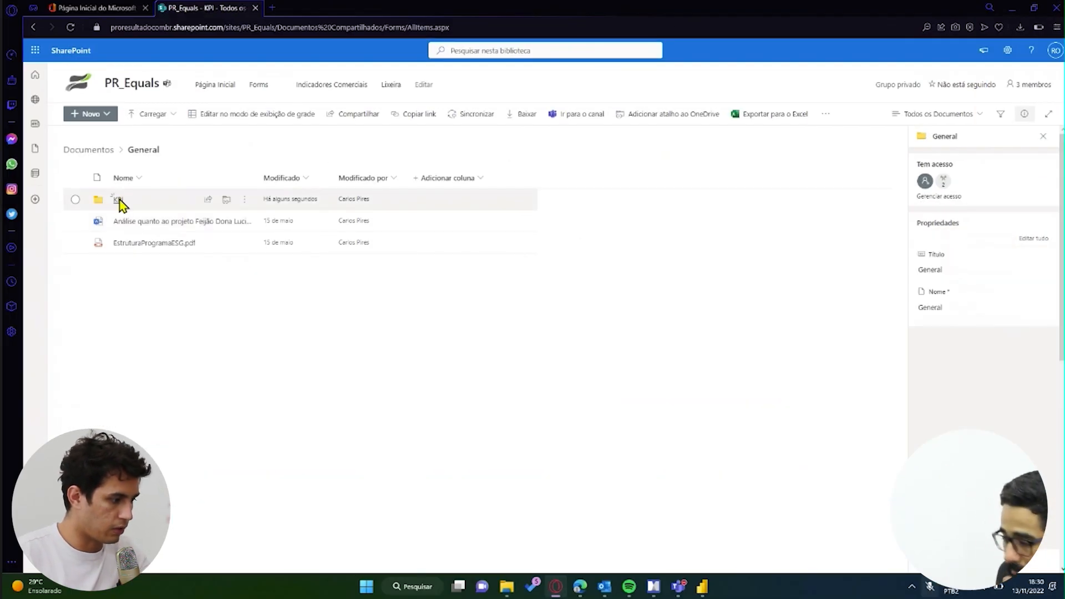
Copy the path of "Base de Dados Vendas e devlução.xlsx" from the KPI folder in the SharePoint document library
left_click(118, 201)
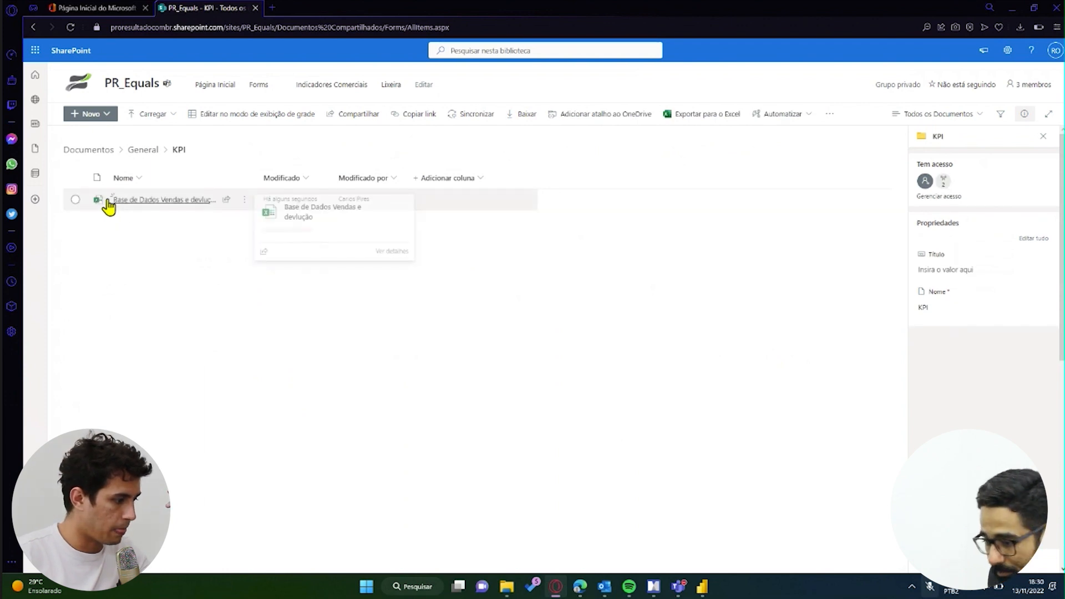
left_click(72, 200)
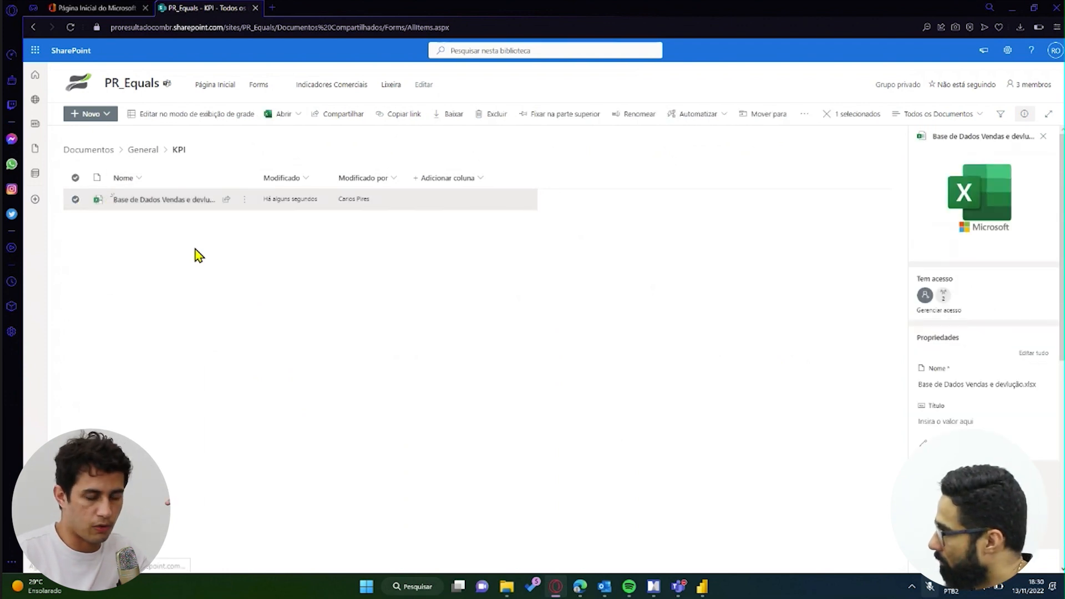
left_click_drag(1062, 237, 1060, 384)
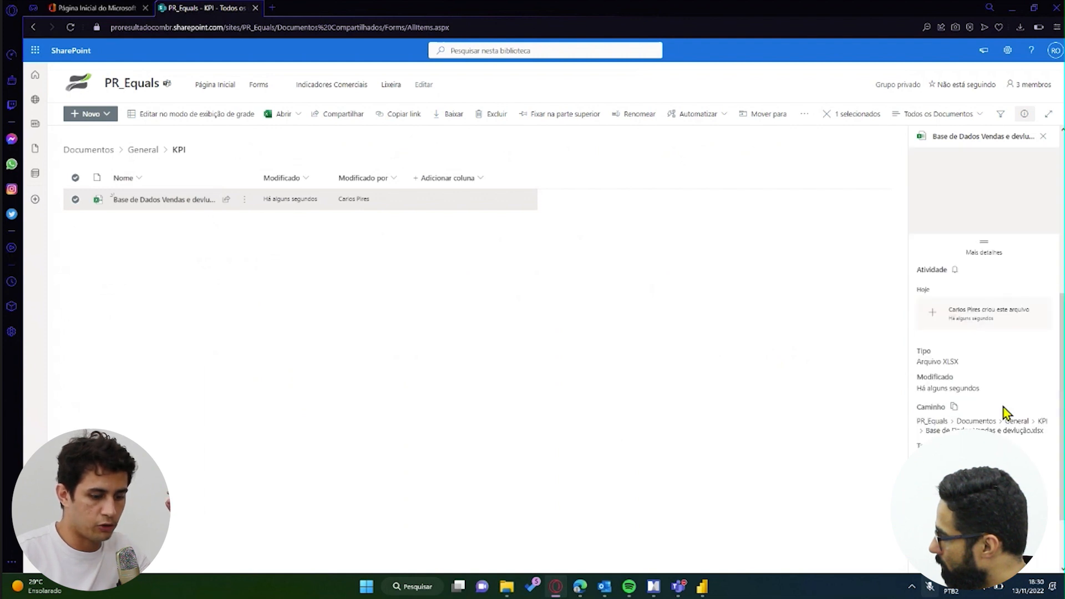
left_click_drag(1061, 382, 1061, 395)
Switch to Power BI Desktop and load the TAB_VENDAS table from the copied workbook URL through the Web data source
left_click(703, 589)
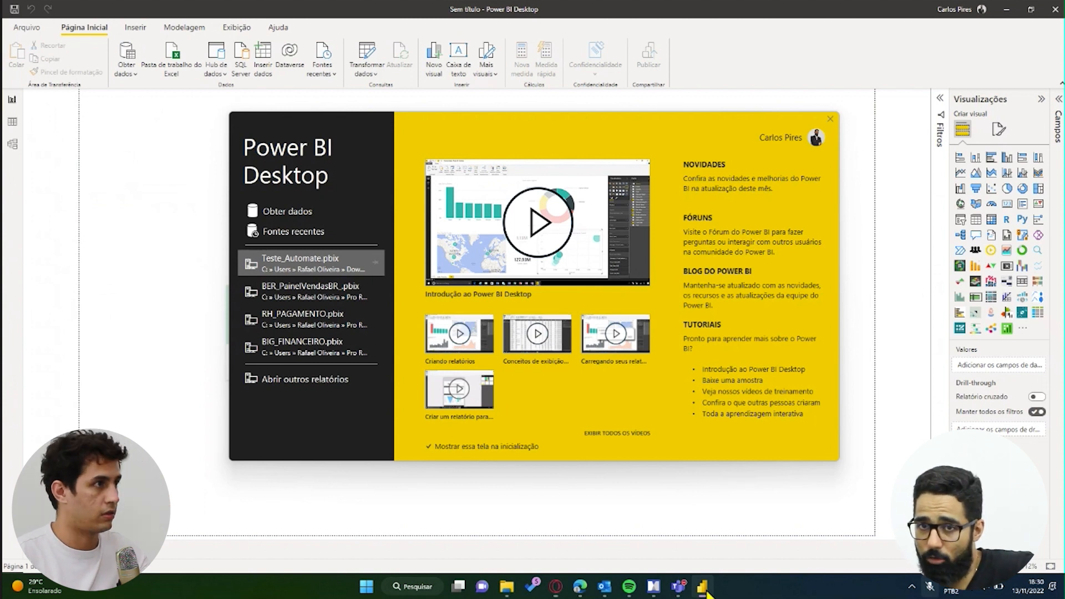
left_click(830, 120)
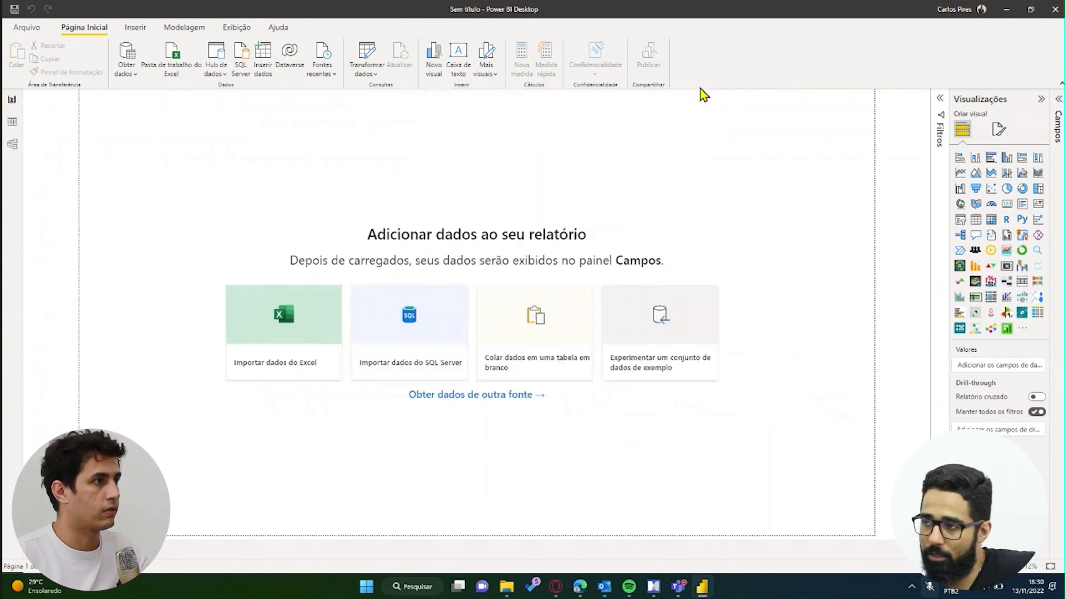
left_click(136, 76)
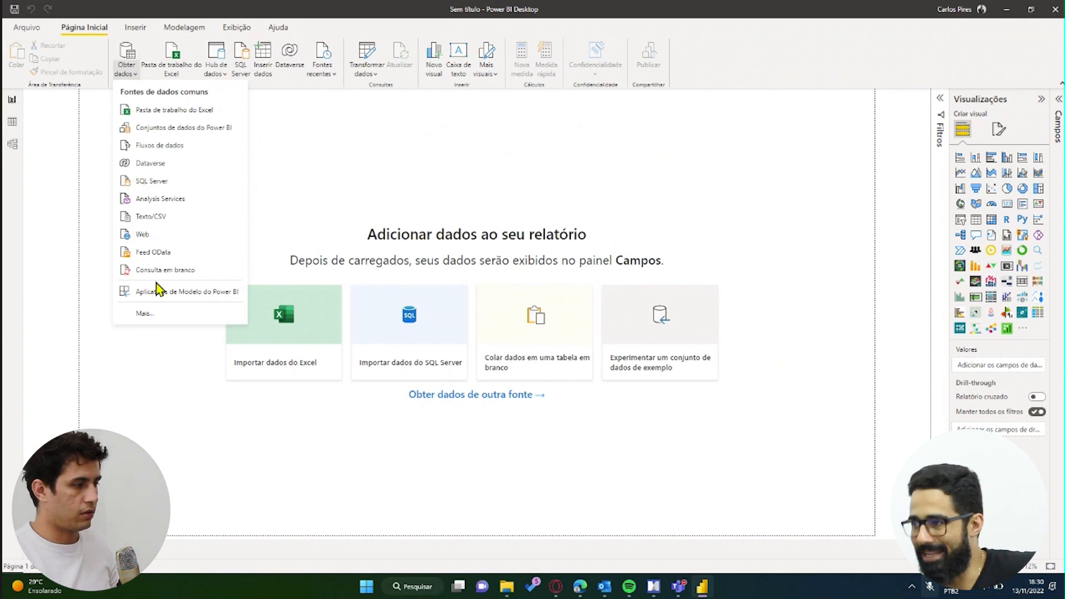
left_click(158, 233)
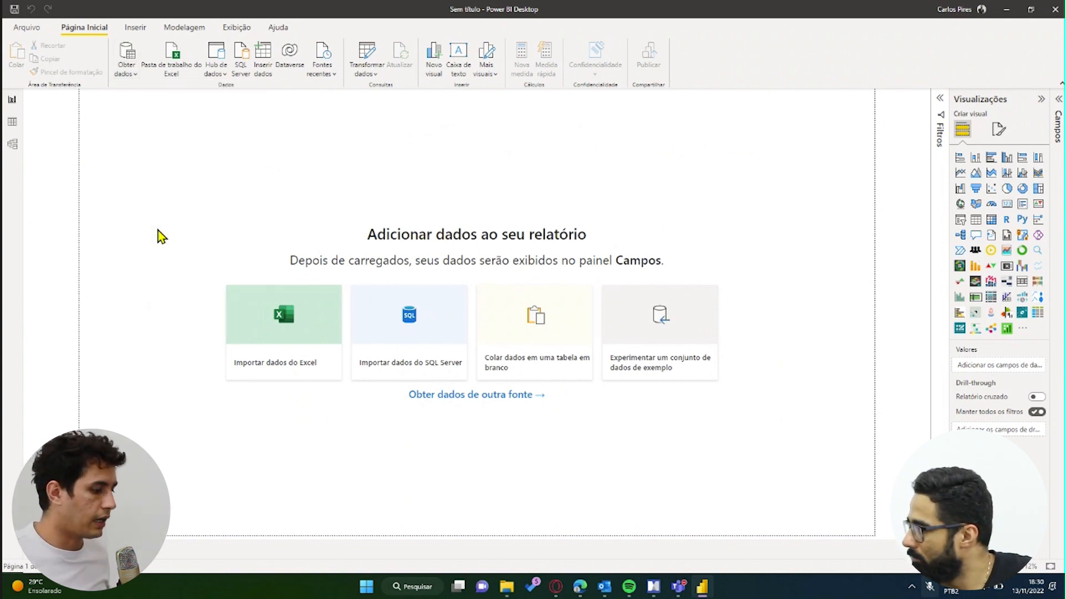
key("ctrl+v")
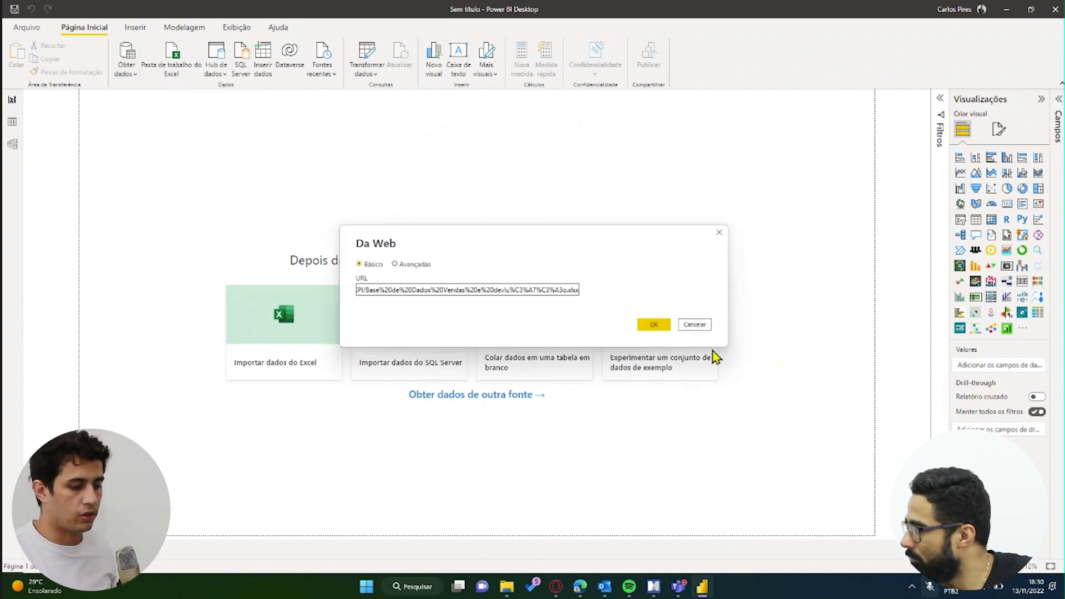
left_click(654, 324)
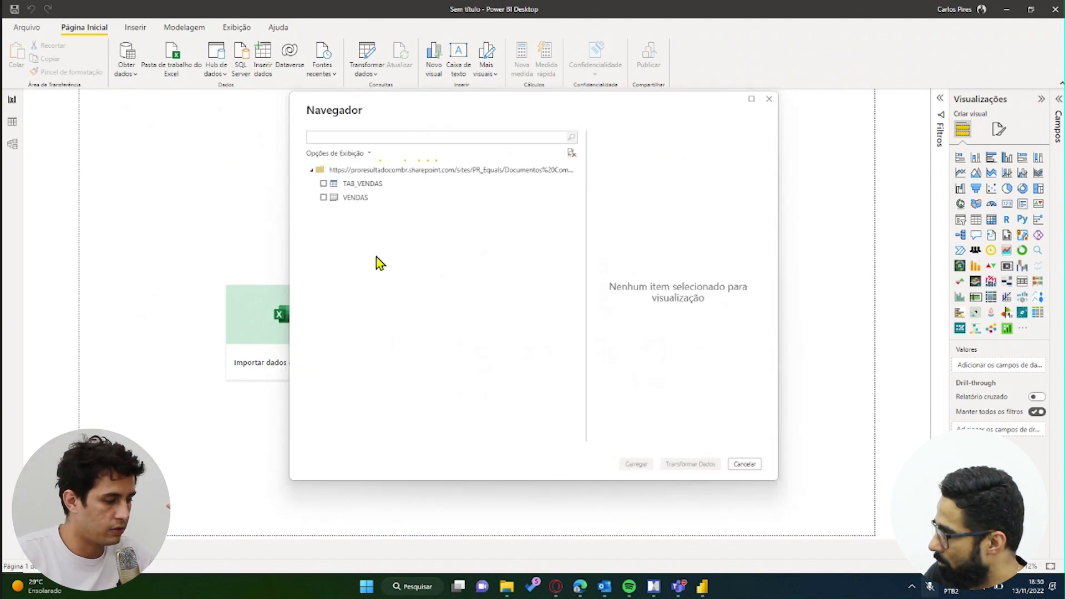
left_click(323, 184)
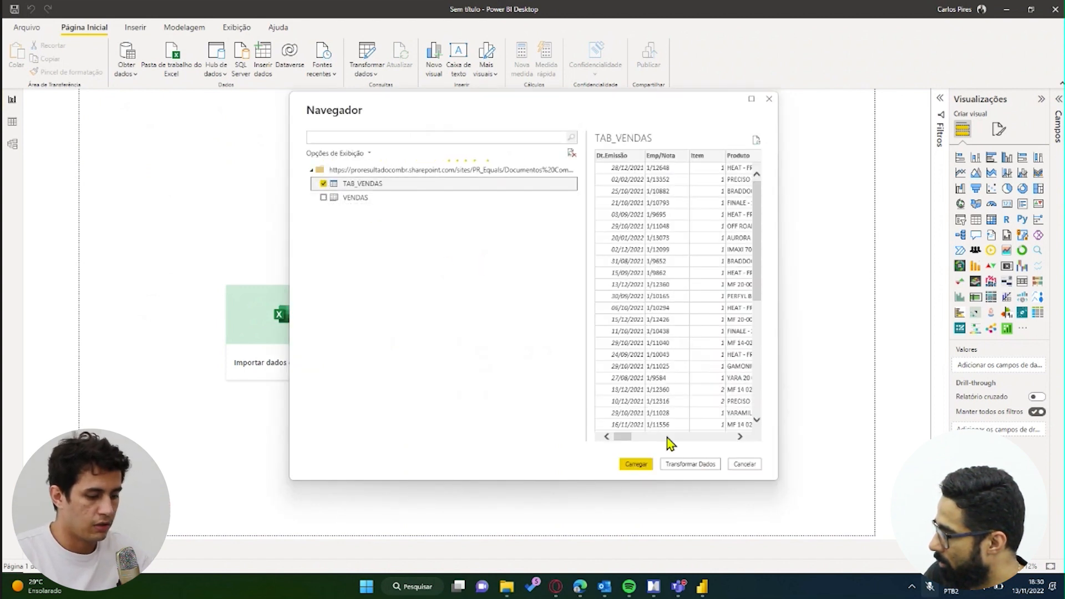
left_click(638, 467)
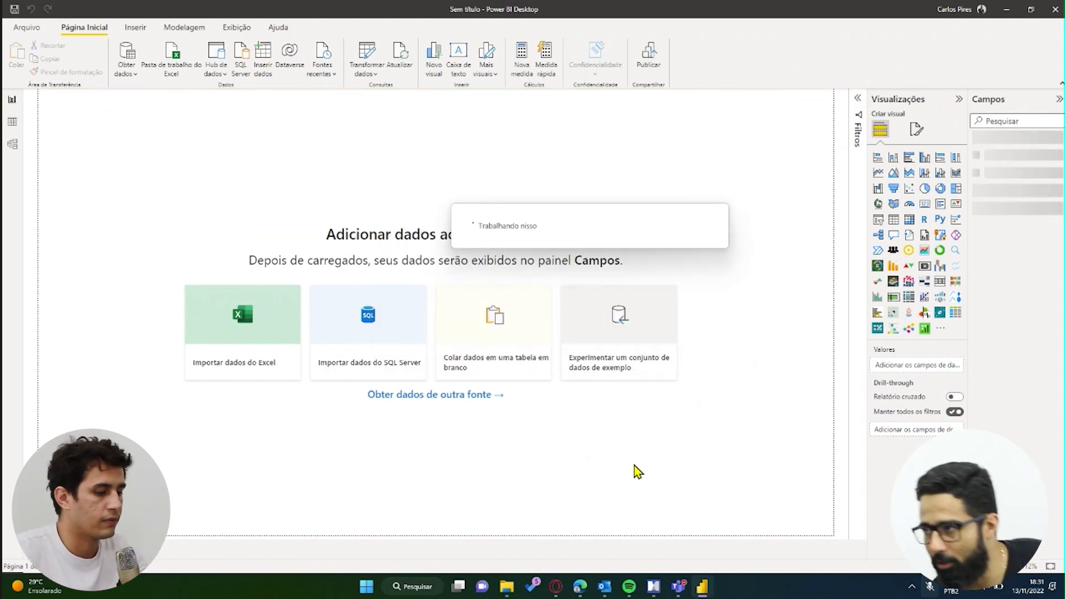
left_click(893, 220)
right_click(135, 165)
key("Delete")
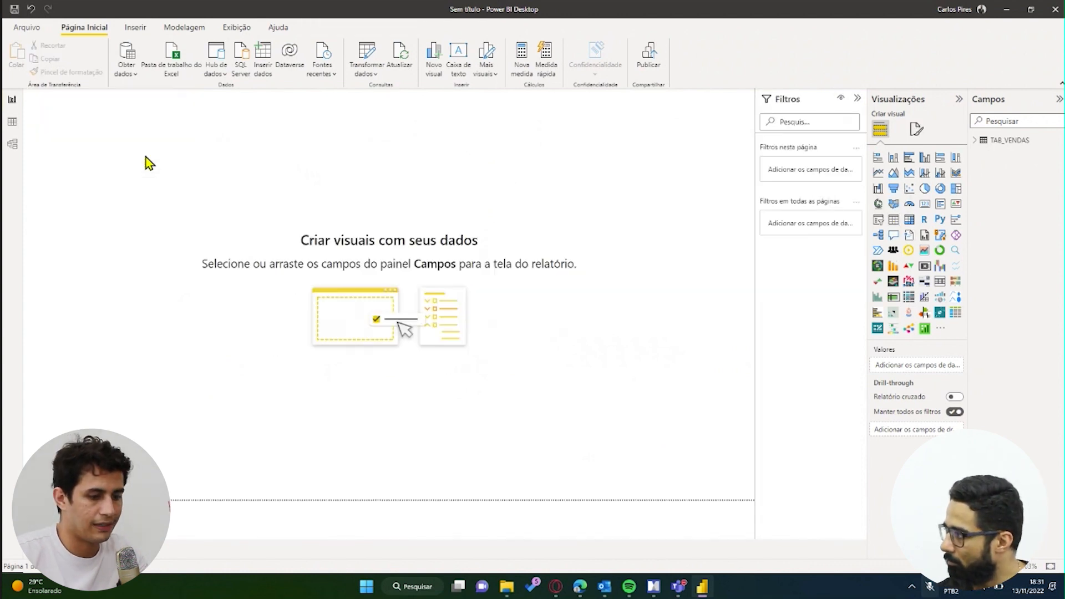
Insert a matrix visual filling the report page, with Dt.Emissão in its rows as a plain date instead of a hierarchy
left_click(908, 219)
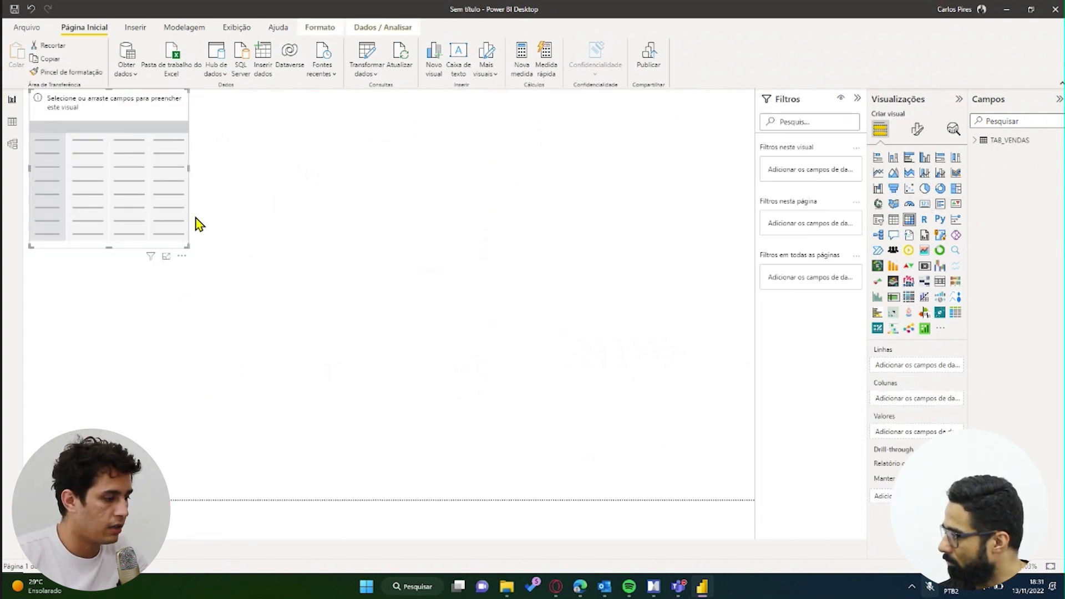
left_click_drag(189, 247, 744, 554)
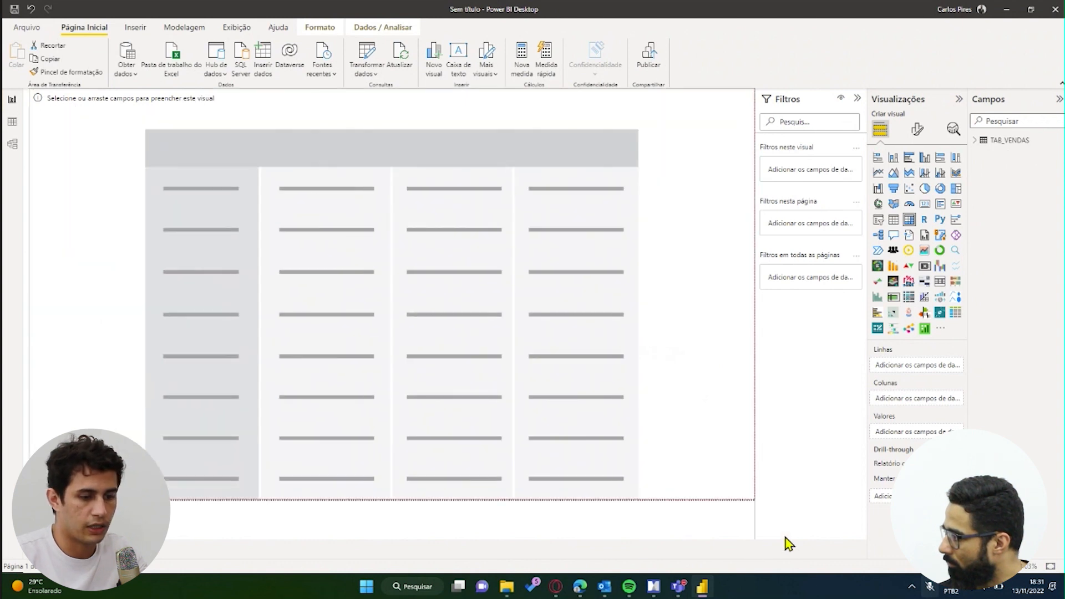
left_click(974, 140)
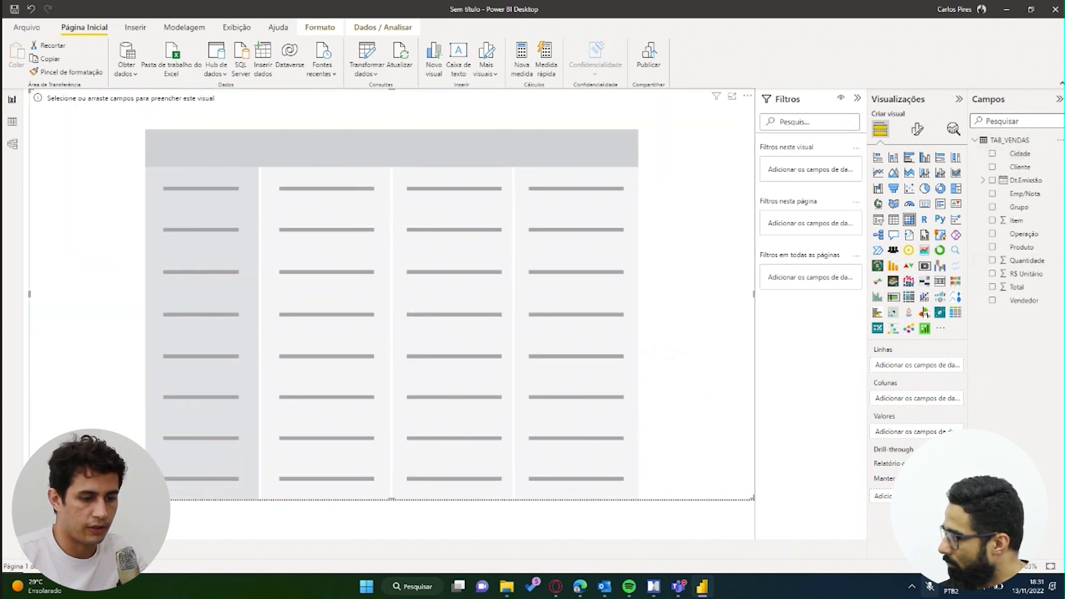
left_click_drag(586, 321, 319, 313)
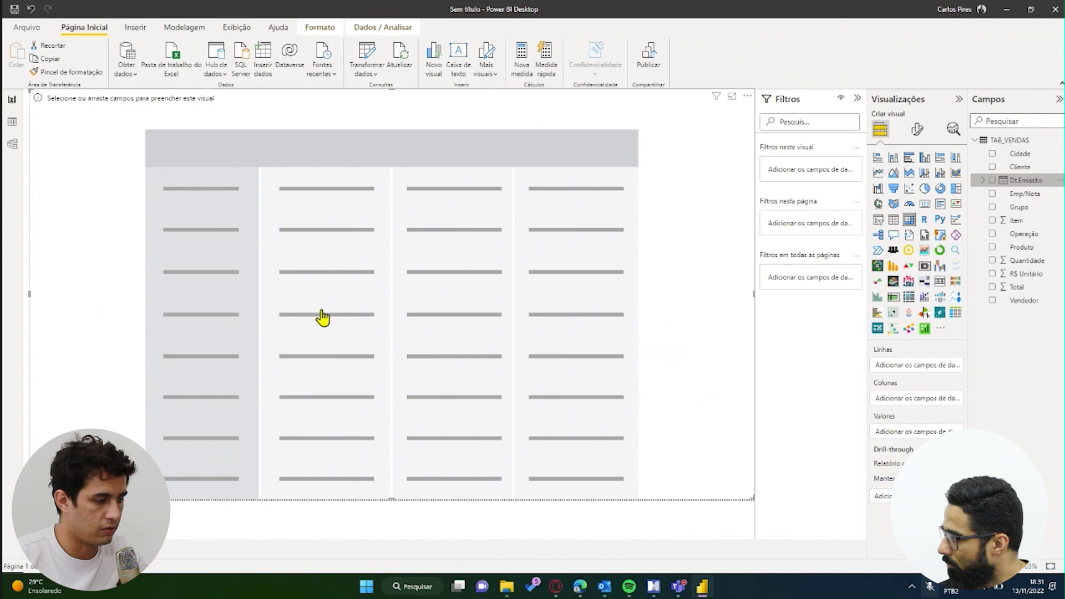
left_click(946, 367)
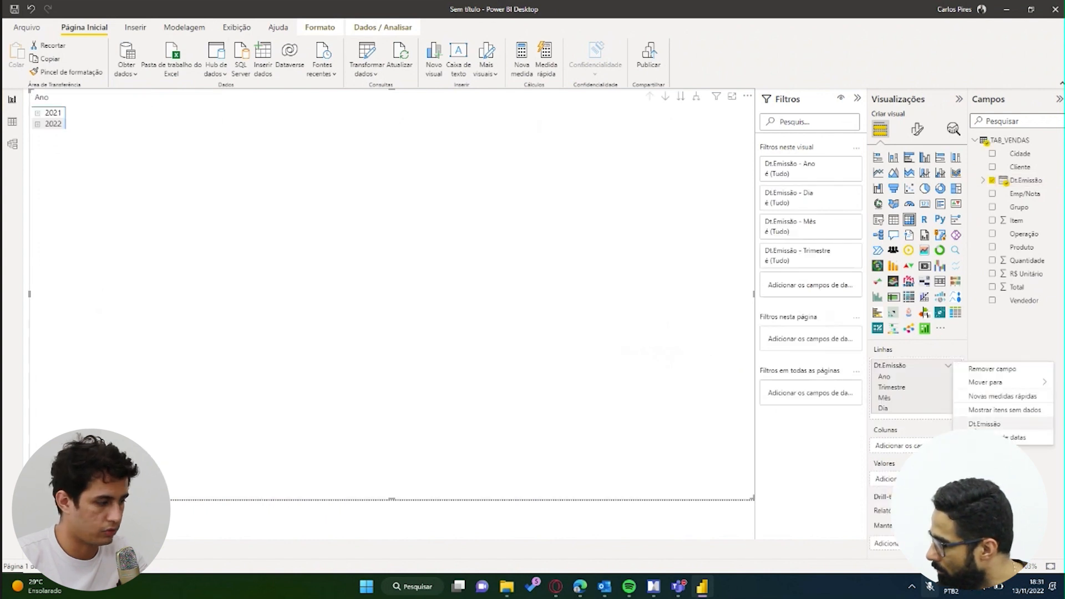
left_click(960, 423)
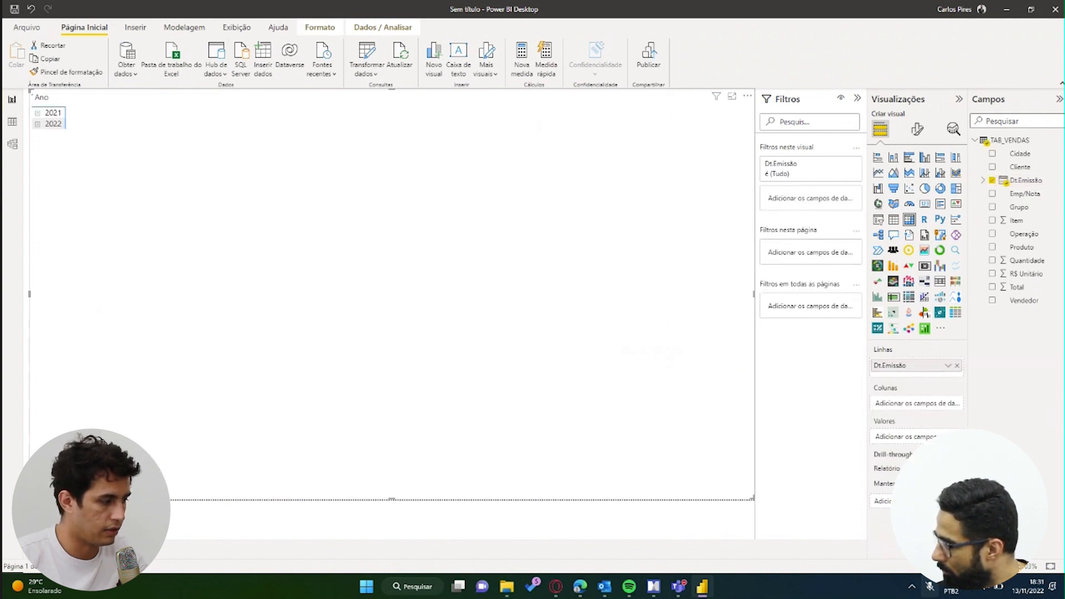
Add a calculated column to TAB_VENDAS with the formula Mes - Ano = FORMAT(TAB_VENDAS[Dt.Emissão],"MMM/YY")
left_click(12, 122)
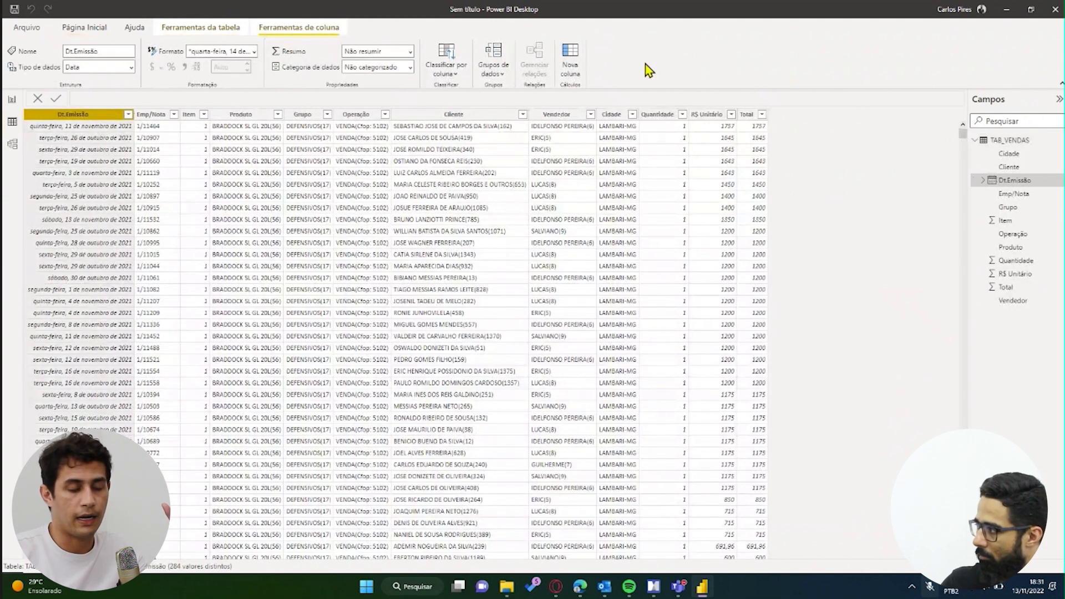
left_click(572, 65)
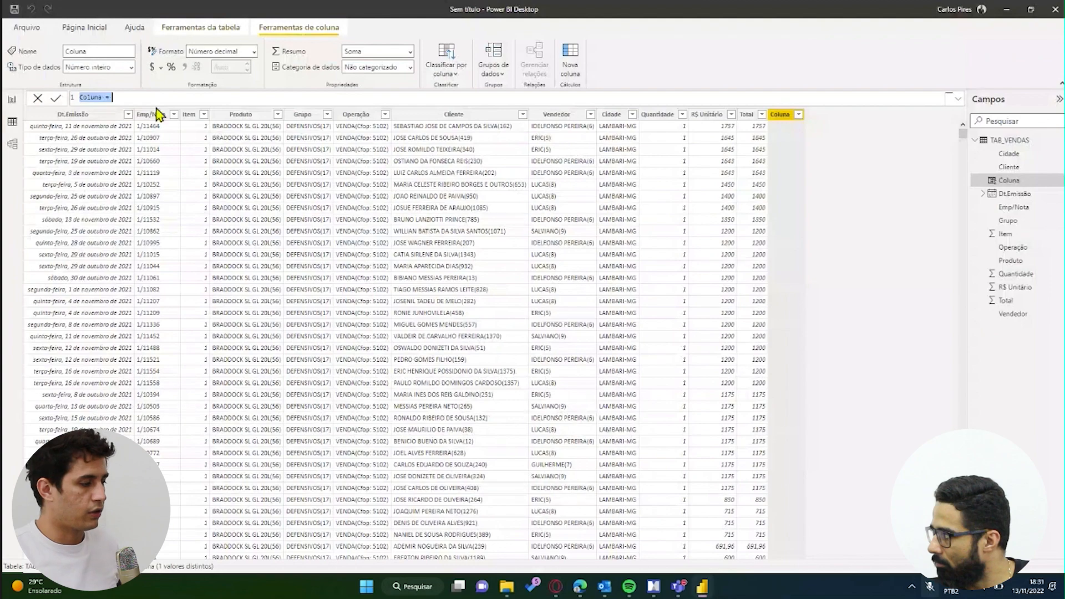
key("ctrl+a")
type("di")
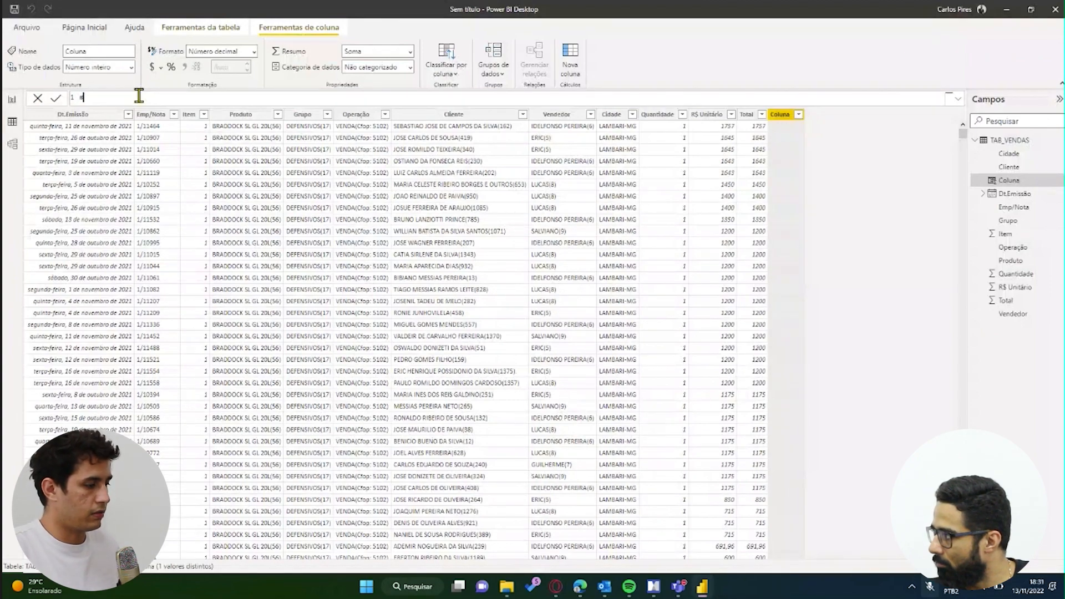
type("ê")
type("s ")
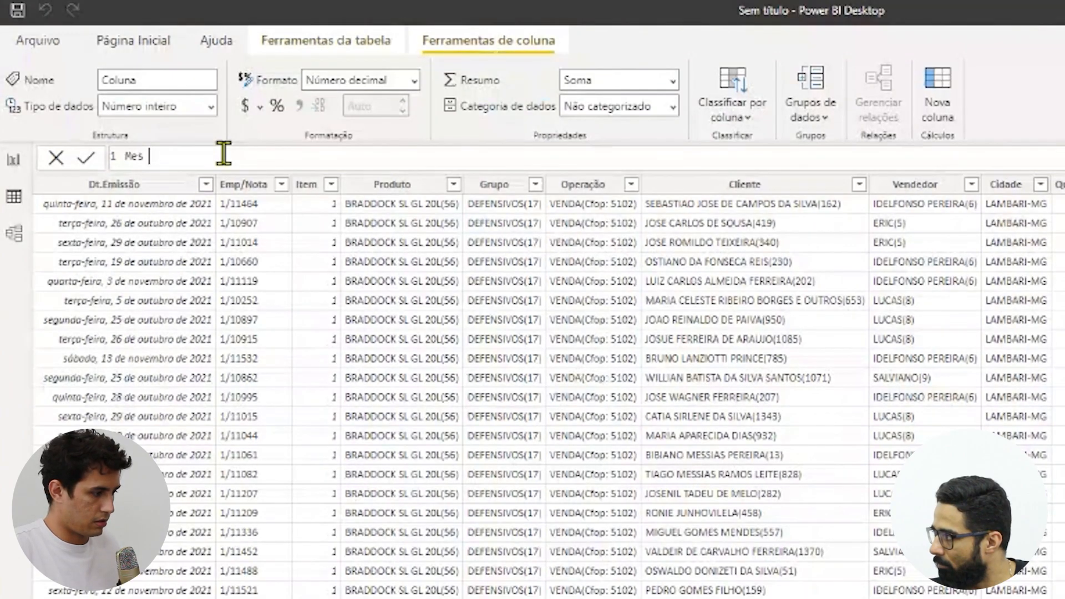
type("- Ano = f")
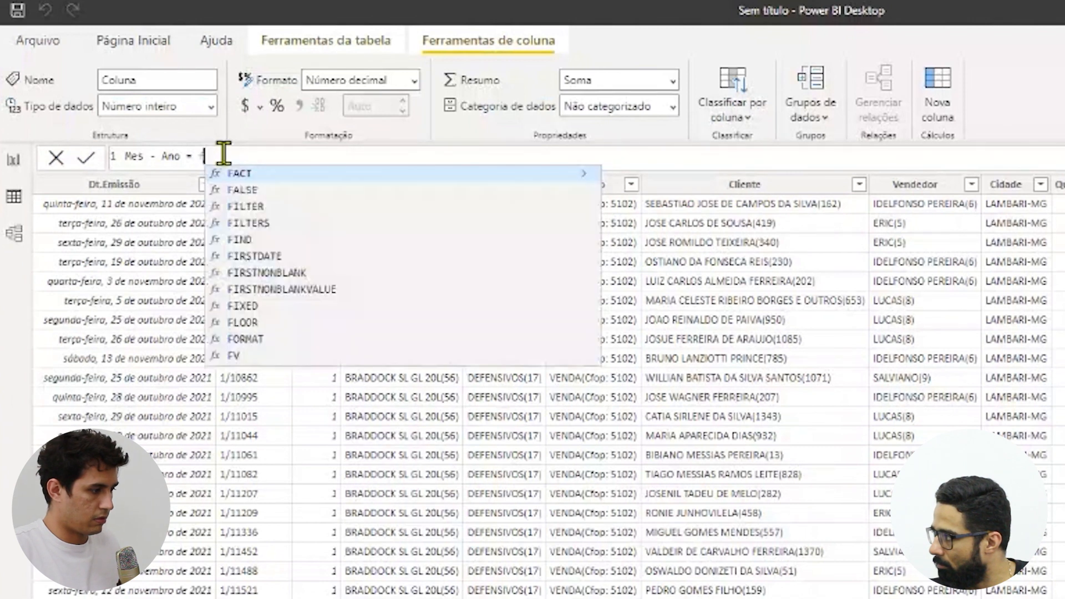
type("orm")
key("Tab")
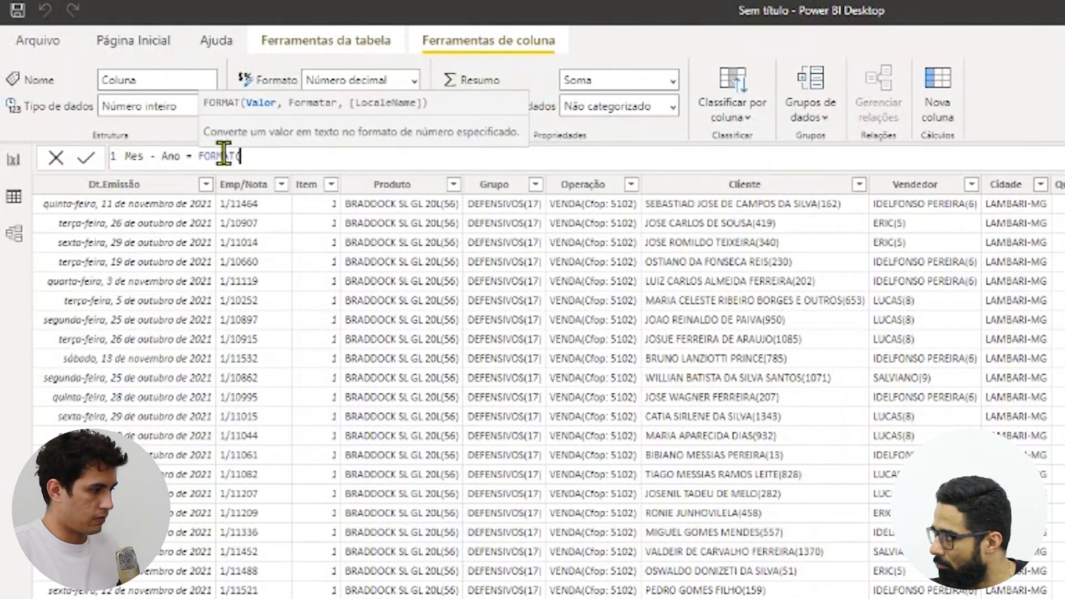
key("BackSpace")
key("BackSpace")
key("BackSpace")
key("BackSpace")
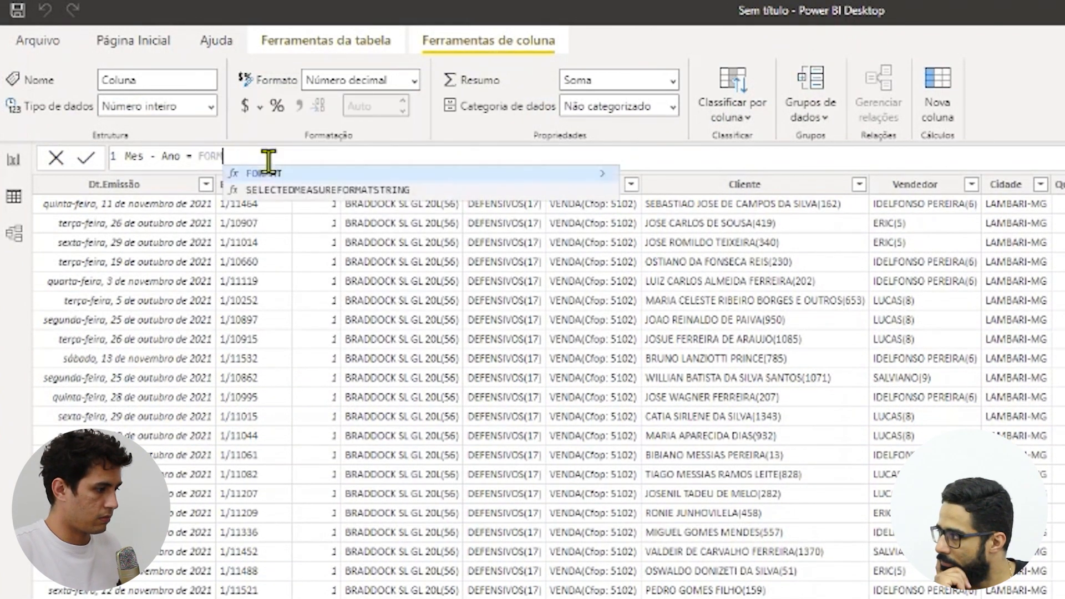
key("Tab")
type("t")
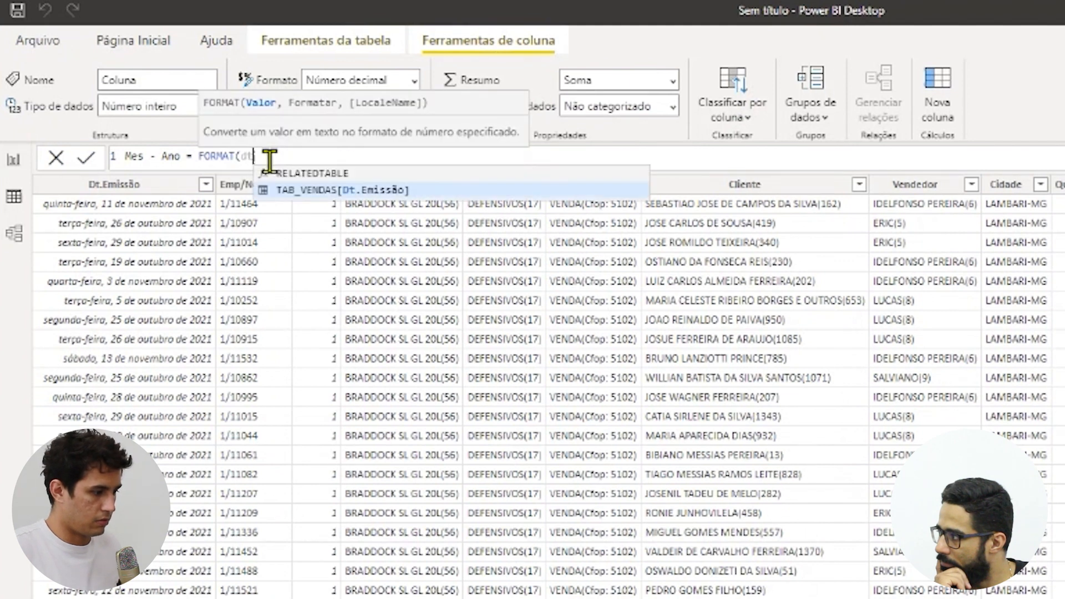
key("Tab")
type(",\"MM")
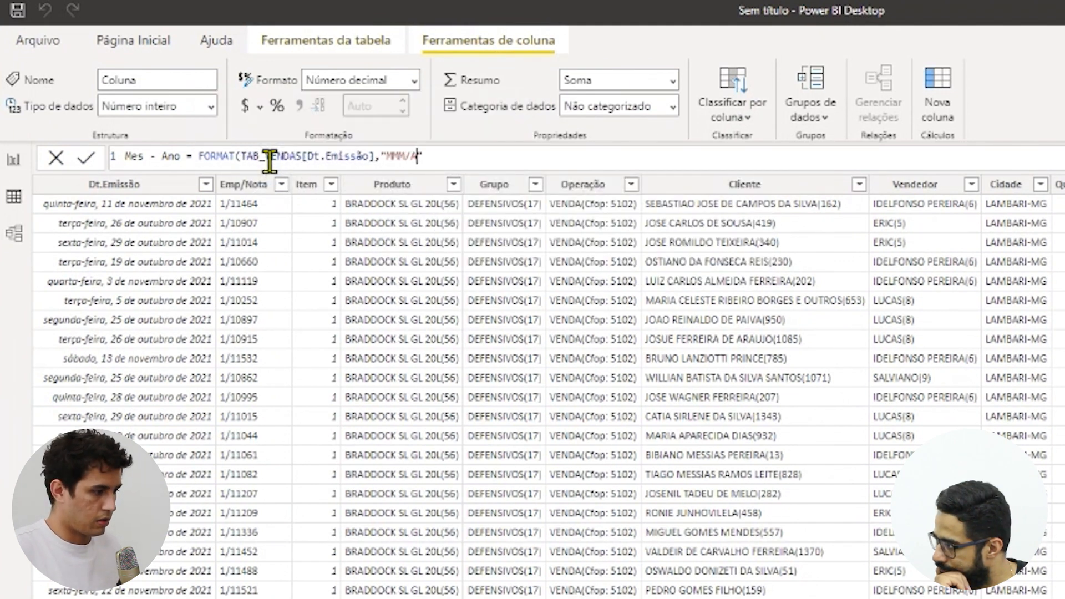
type("M/YY\")")
key("Return")
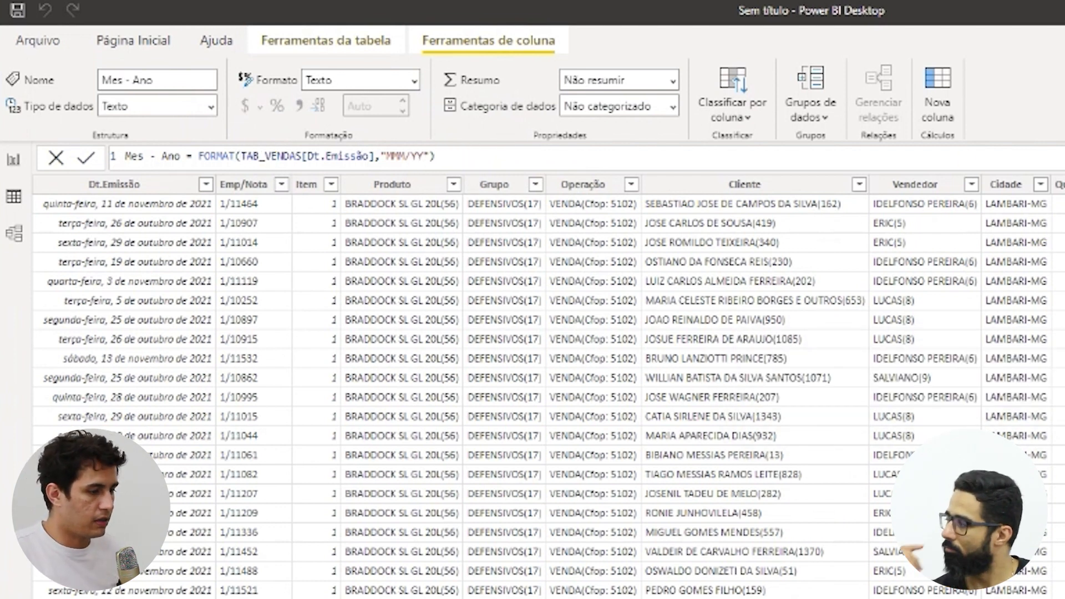
Add a second calculated column to TAB_VENDAS with the formula Ordenar = EOMONTH(TAB_VENDAS[Dt.Emissão],0)
left_click(933, 92)
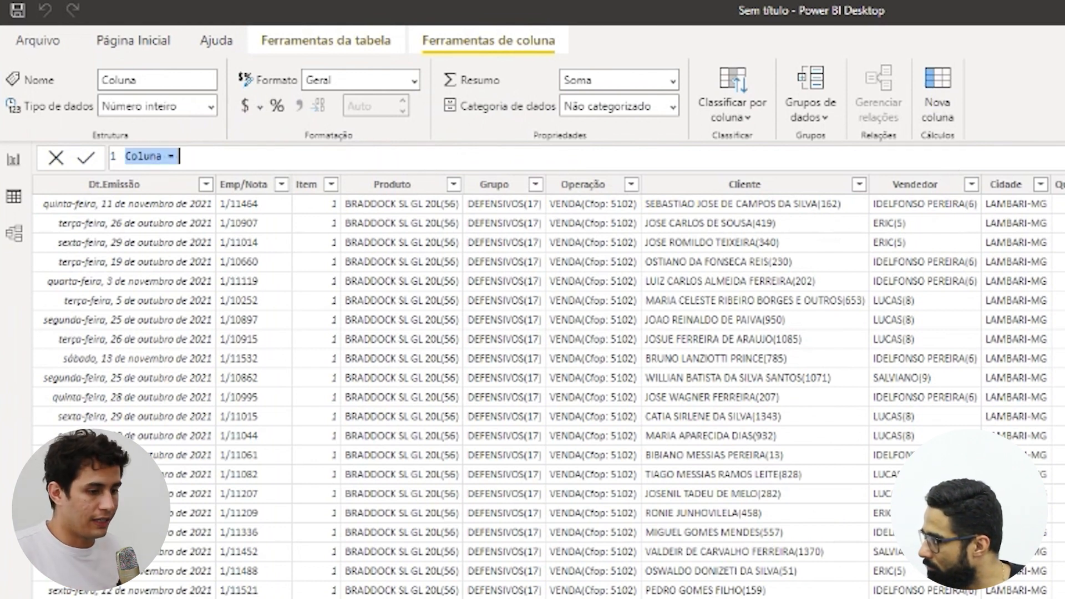
key("Escape")
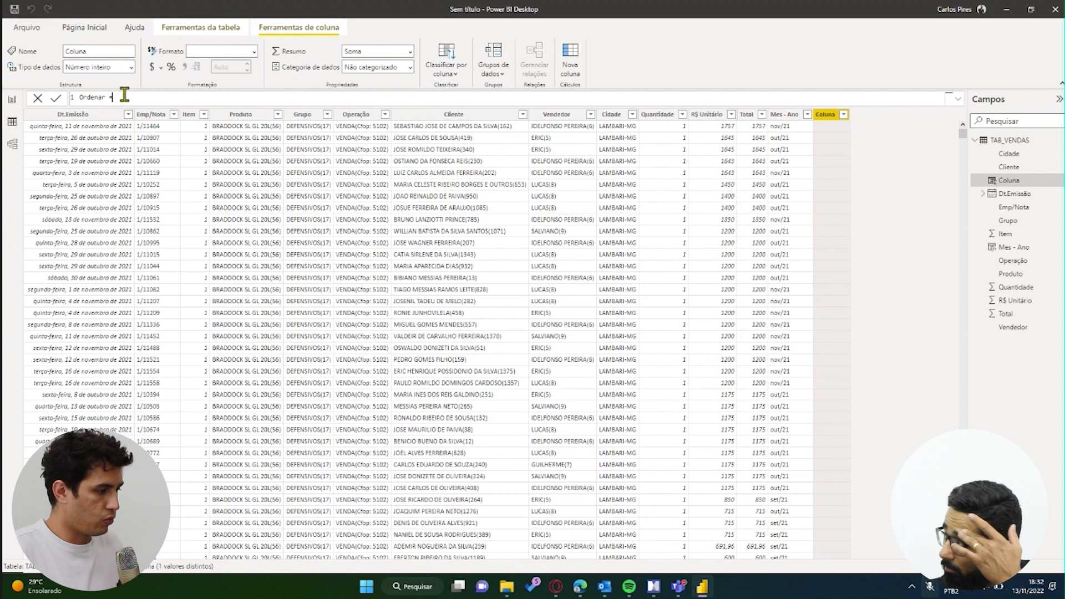
type("f")
key("BackSpace")
type("eo")
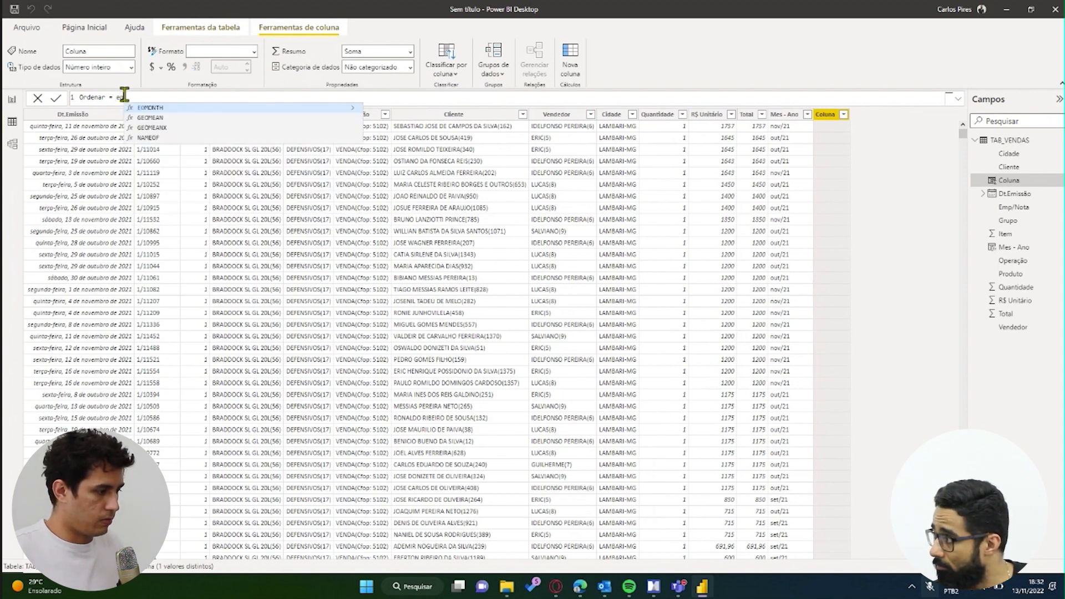
key("Tab")
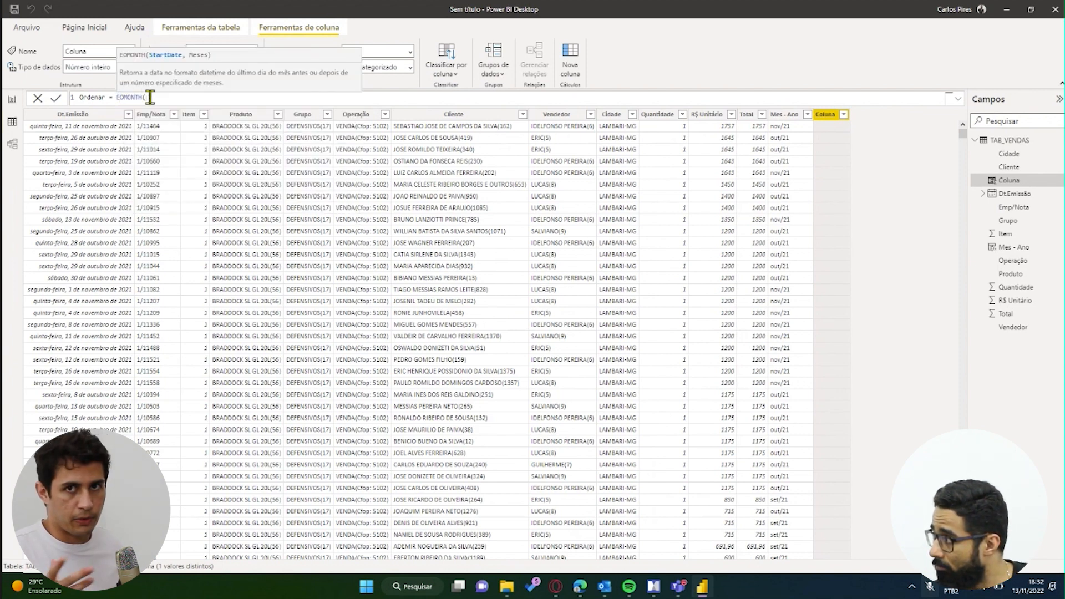
type("d")
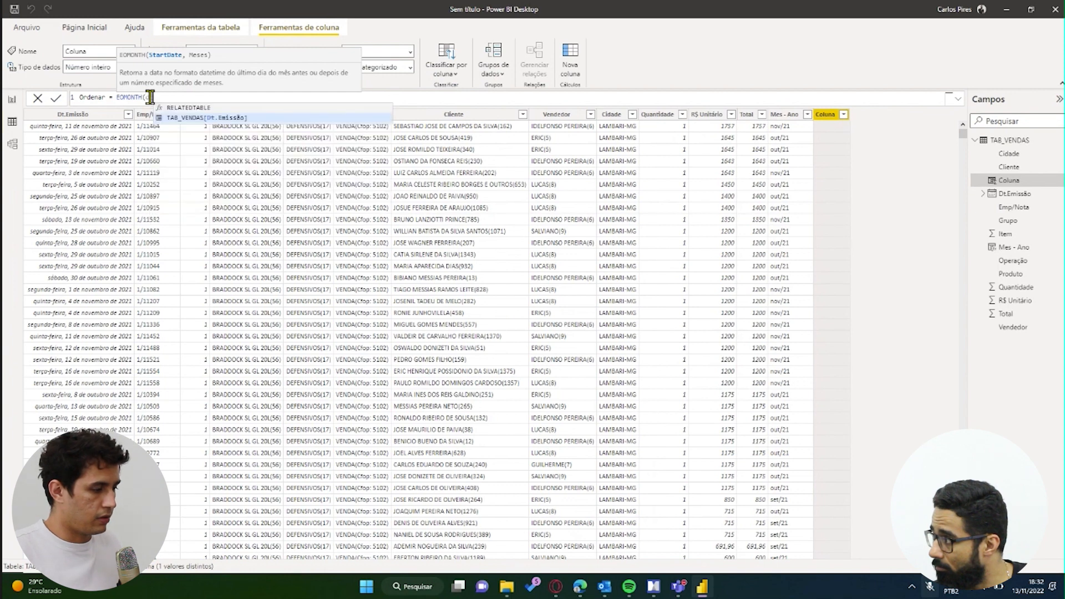
key("Tab")
type(",0)")
key("Return")
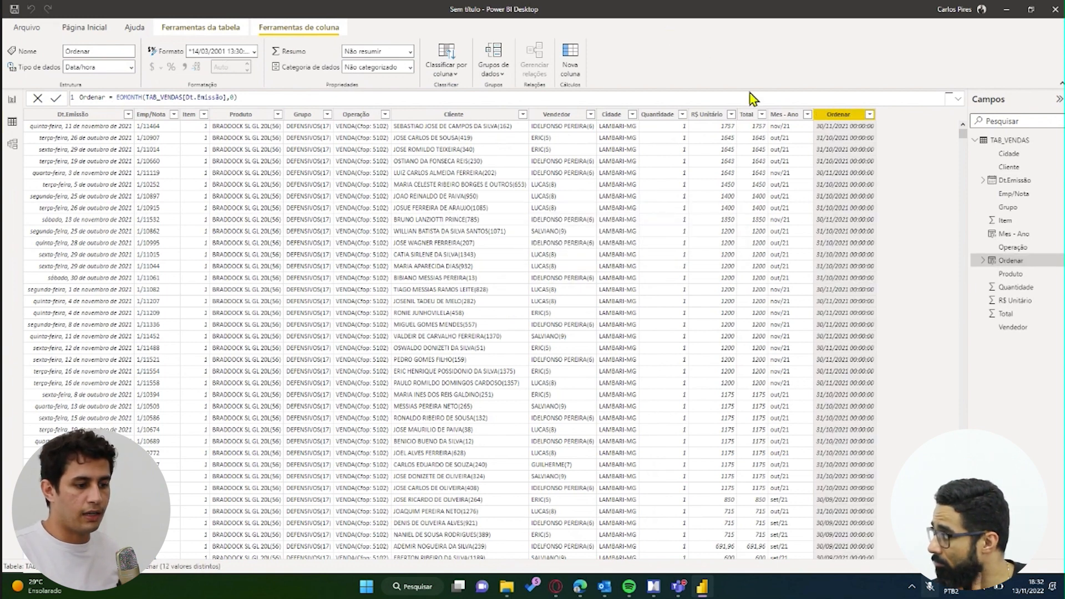
Set the Mes - Ano column to be sorted by the Ordenar column
left_click(782, 114)
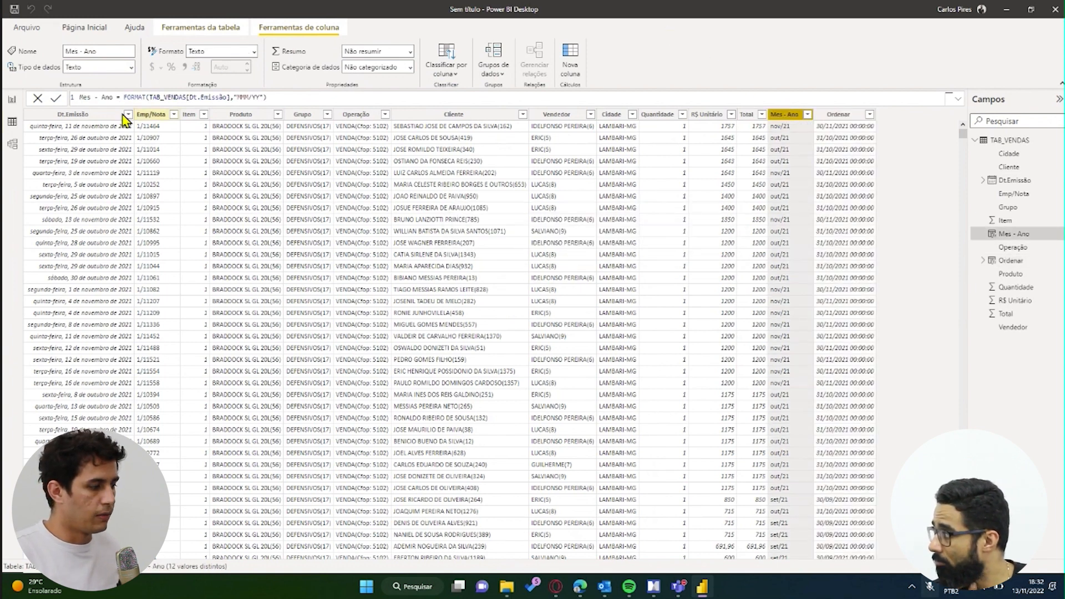
left_click(95, 117)
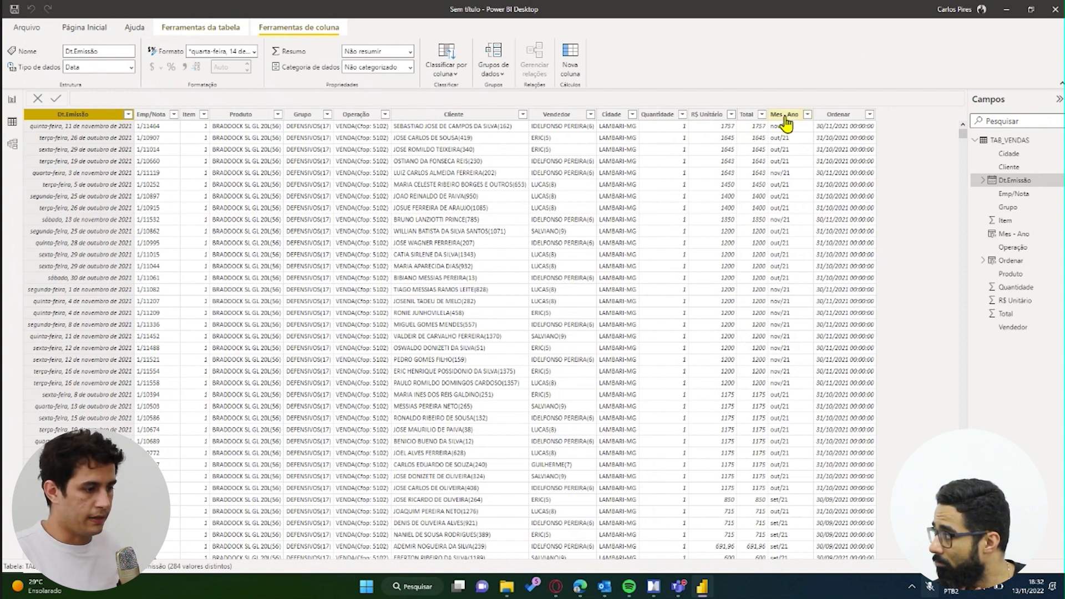
left_click(784, 116)
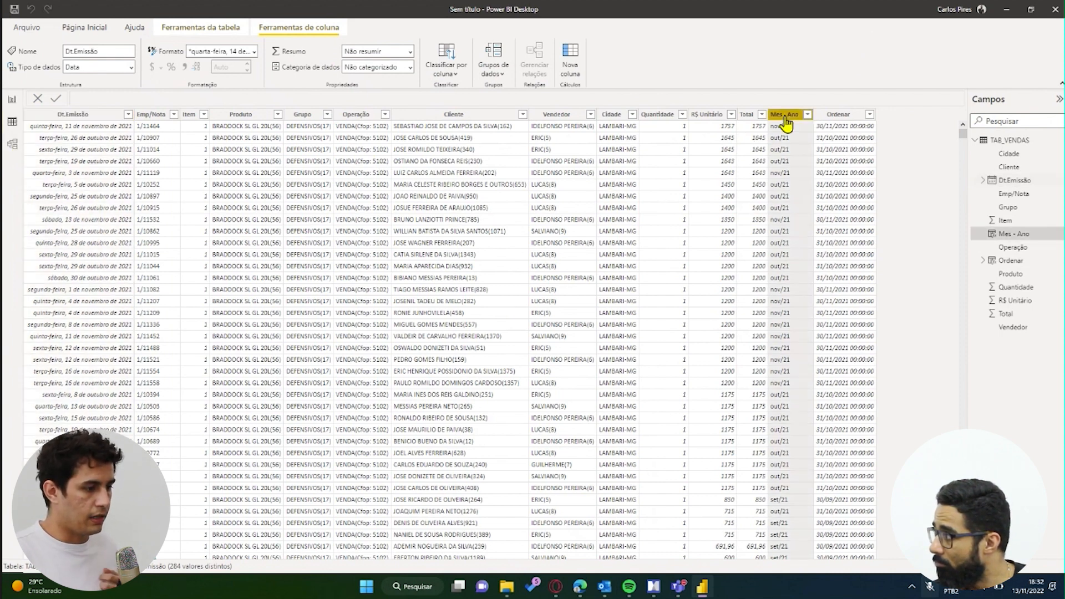
left_click(447, 58)
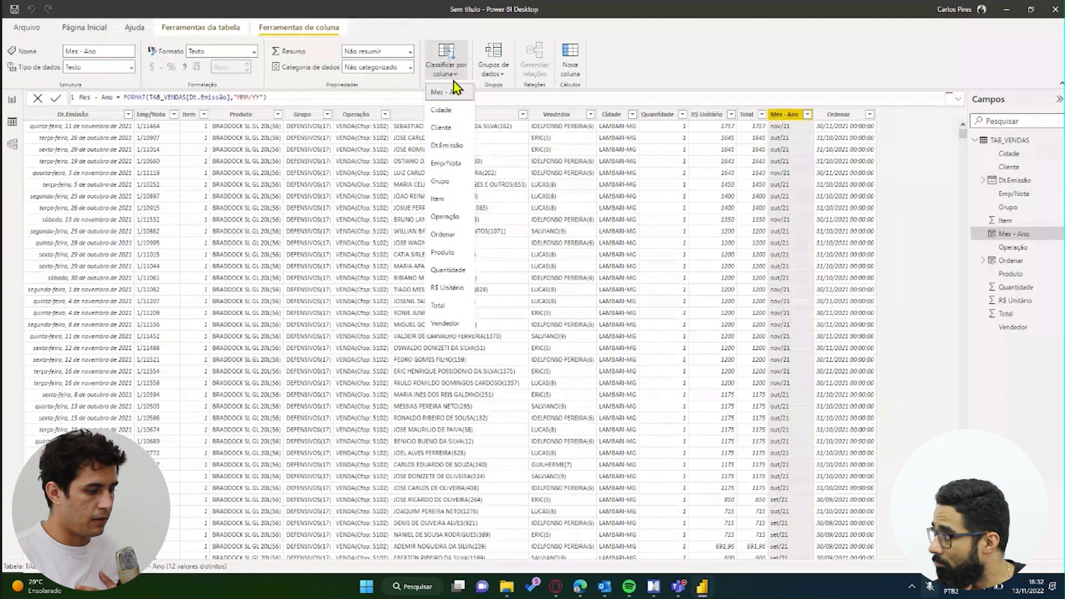
left_click(449, 237)
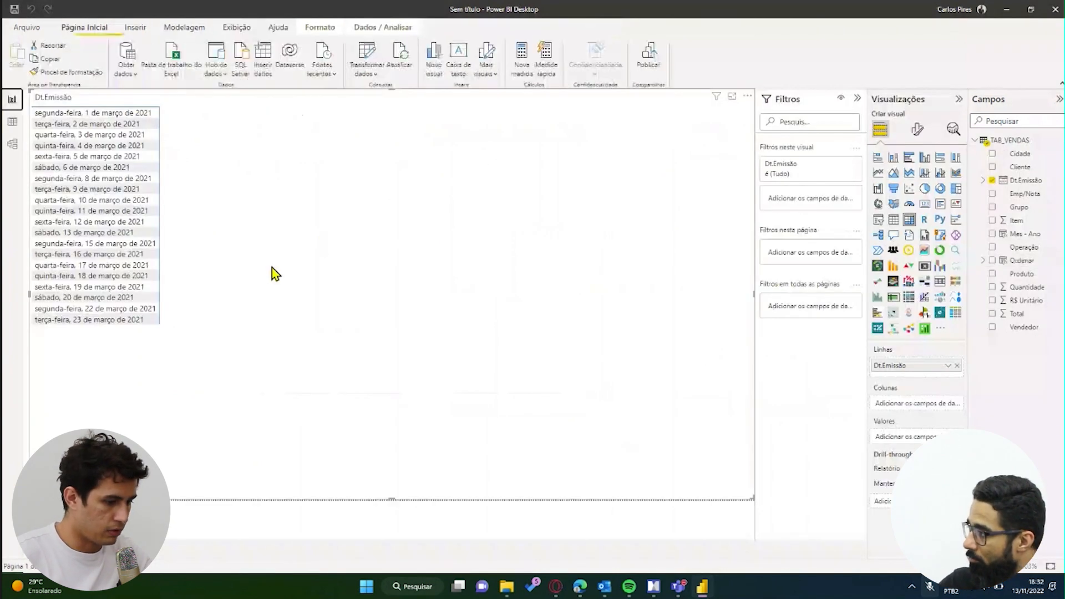
In the report's matrix, replace Dt.Emissão with Mes - Ano in the rows and add Total to the values
left_click(957, 365)
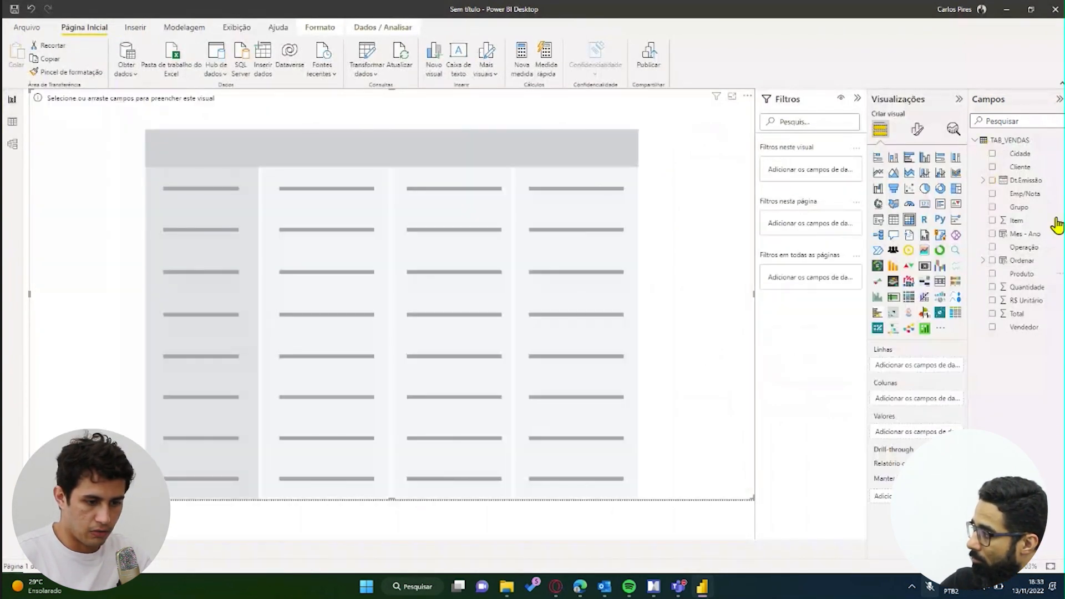
left_click_drag(1024, 233, 932, 371)
left_click_drag(1032, 315, 905, 447)
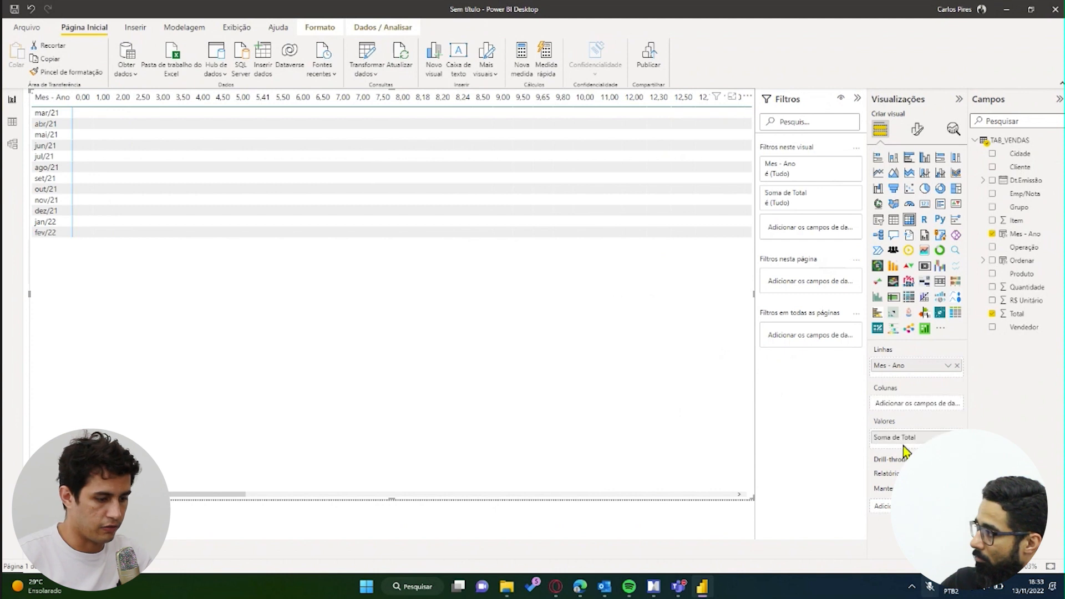
Test the matrix's month order by sorting Mes - Ano descending and back to ascending
scroll(231, 317, "up", 7)
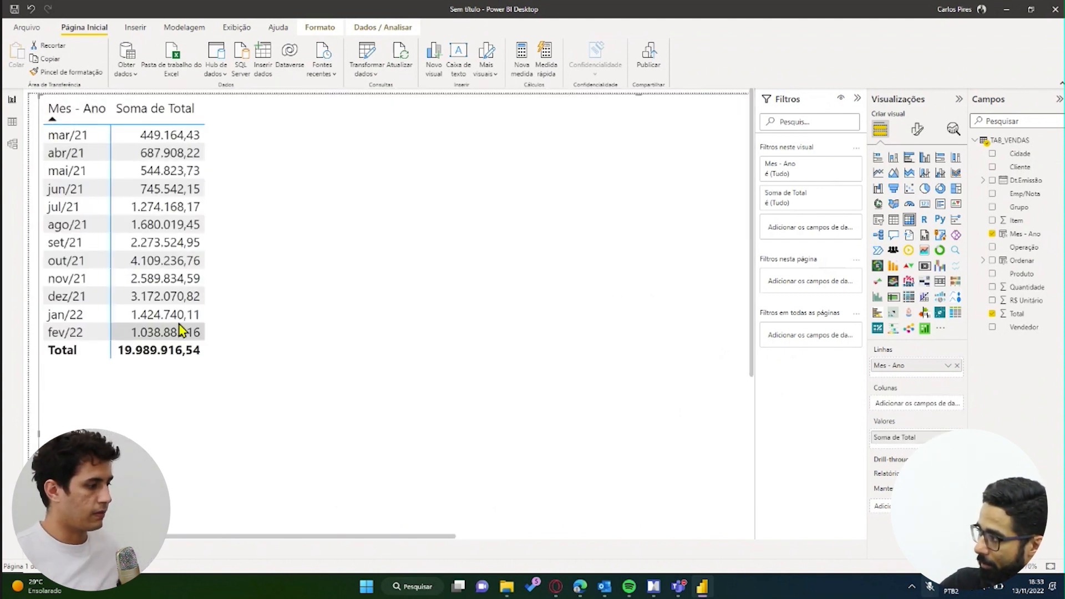
left_click(57, 122)
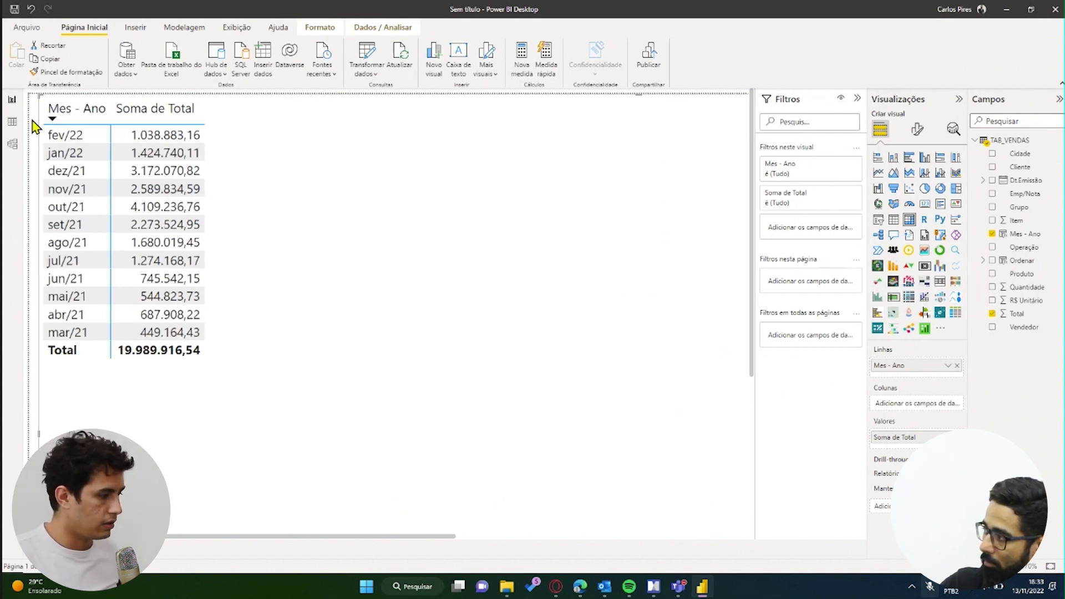
left_click(56, 122)
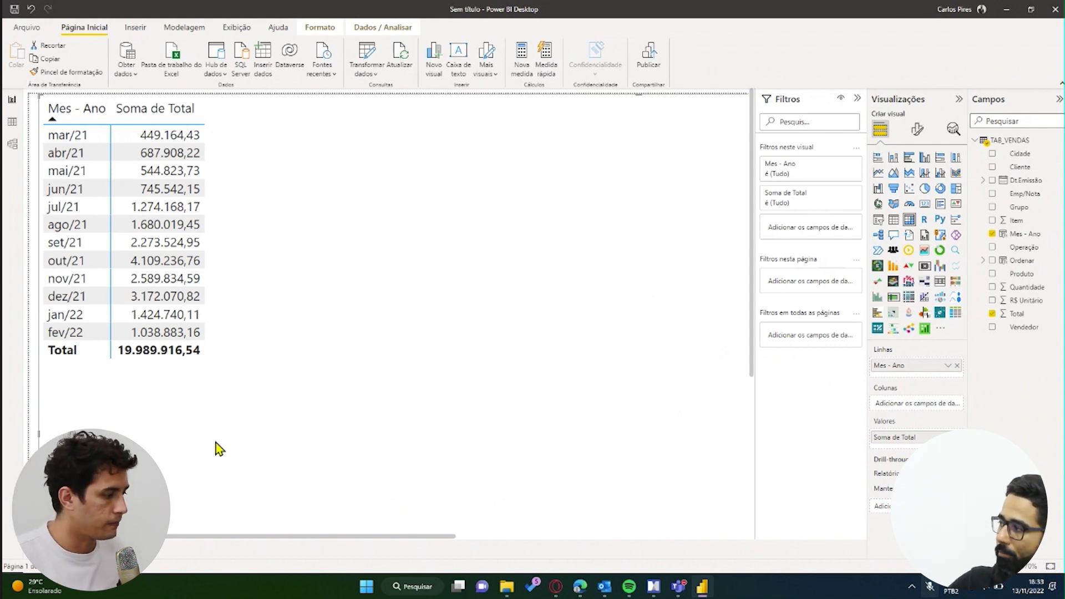
Shrink the matrix to a narrow block in the lower-left part of the report page and deselect it
left_click_drag(39, 96, 54, 244)
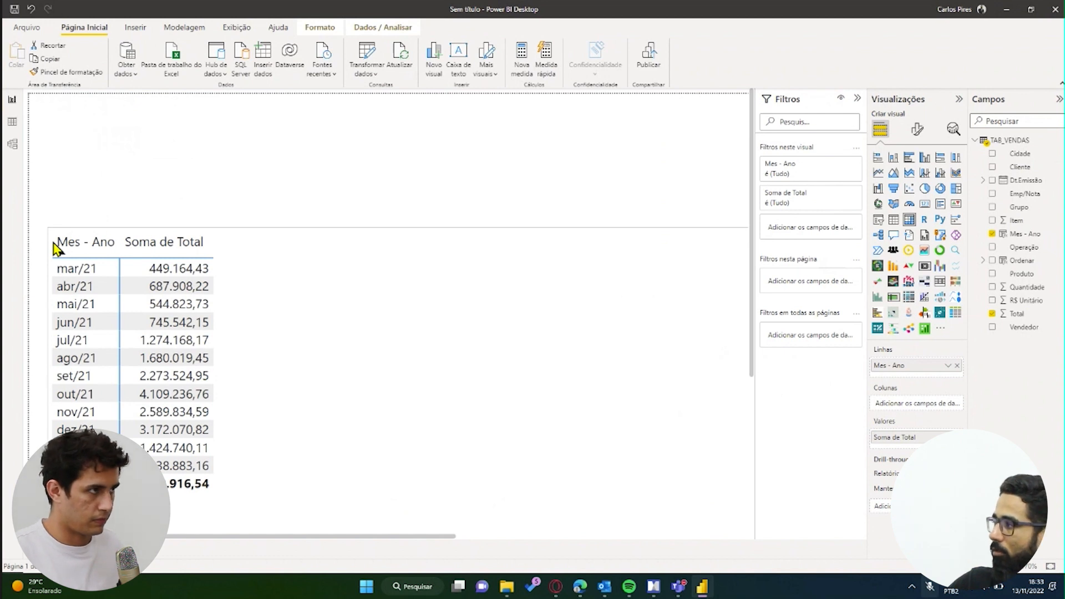
left_click_drag(54, 244, 37, 264)
scroll(619, 390, "down", 13)
scroll(613, 390, "up", 9)
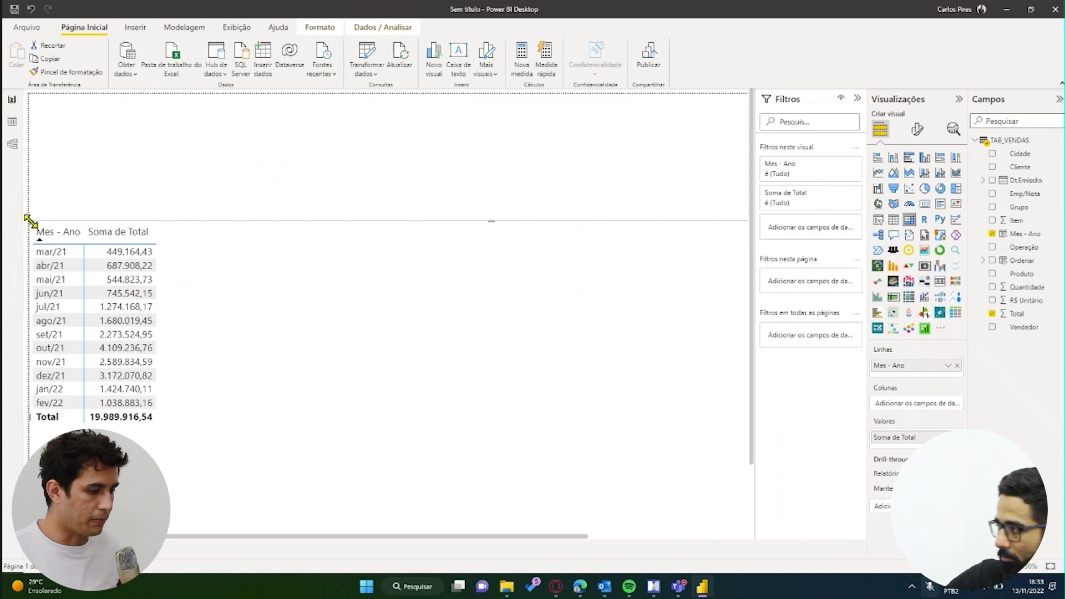
left_click_drag(29, 220, 31, 279)
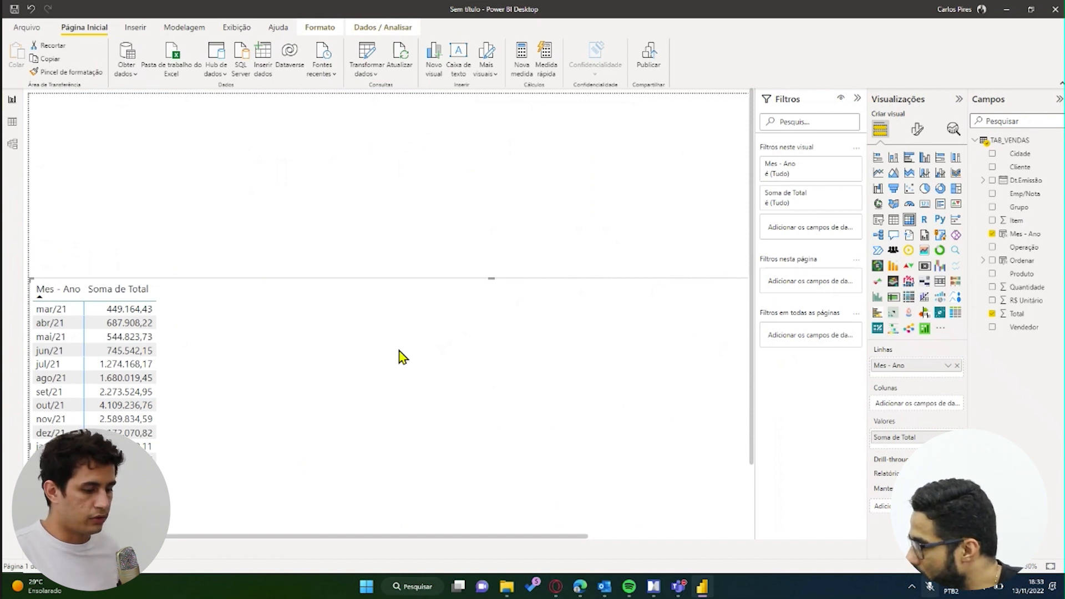
scroll(668, 448, "down", 3)
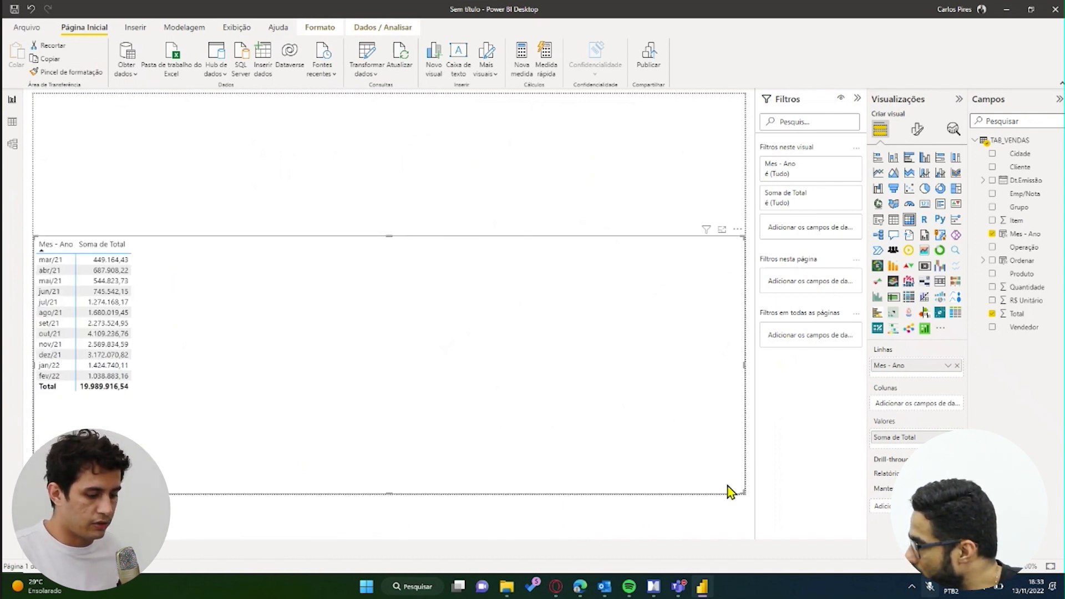
left_click_drag(741, 493, 183, 492)
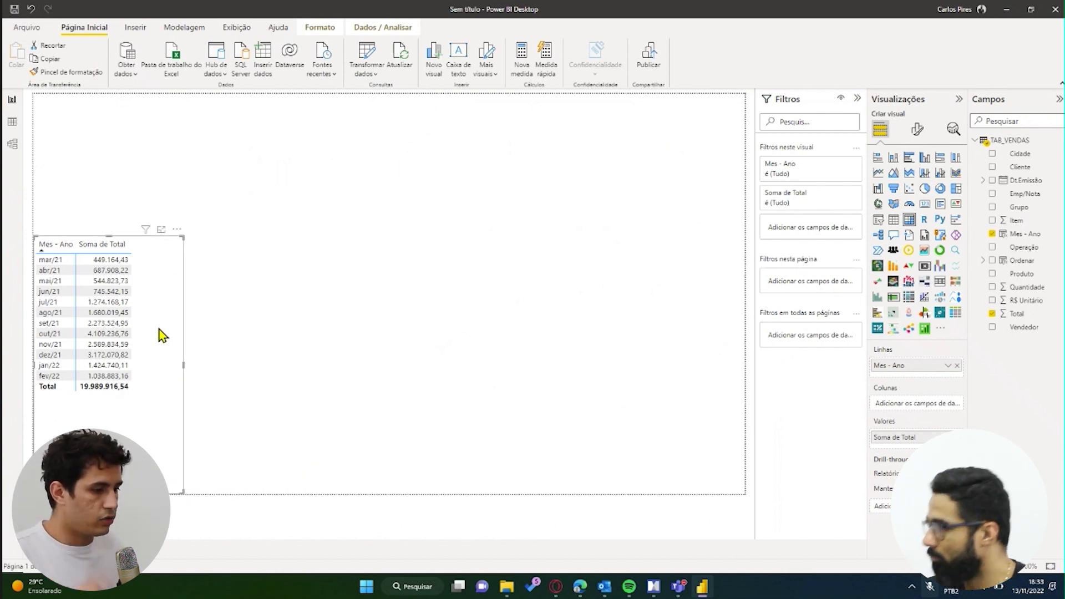
left_click(387, 250)
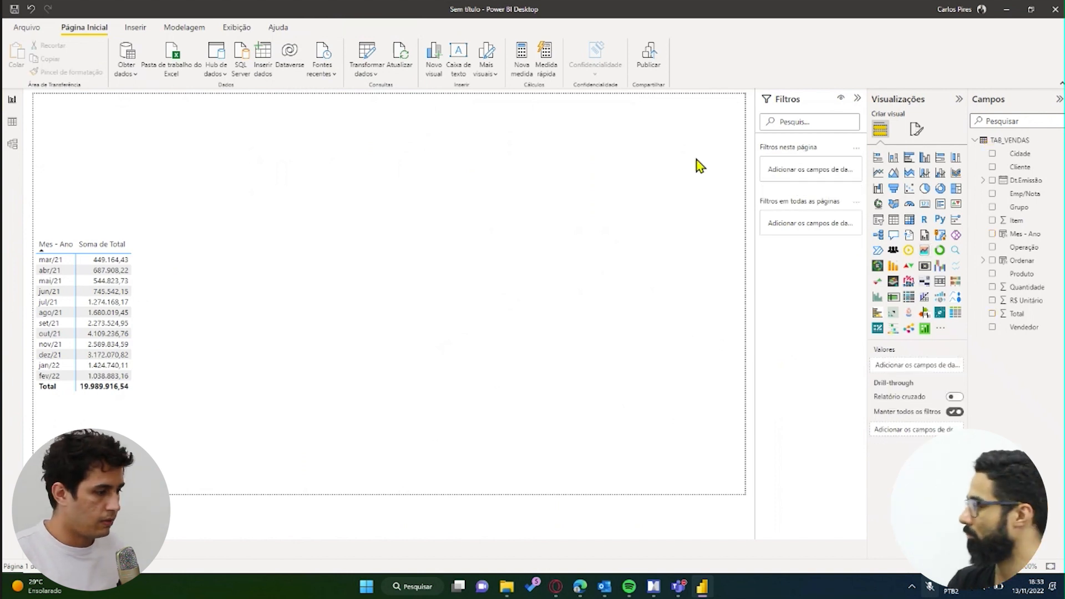
Create an empty table named Medias and load it into the model
left_click(271, 70)
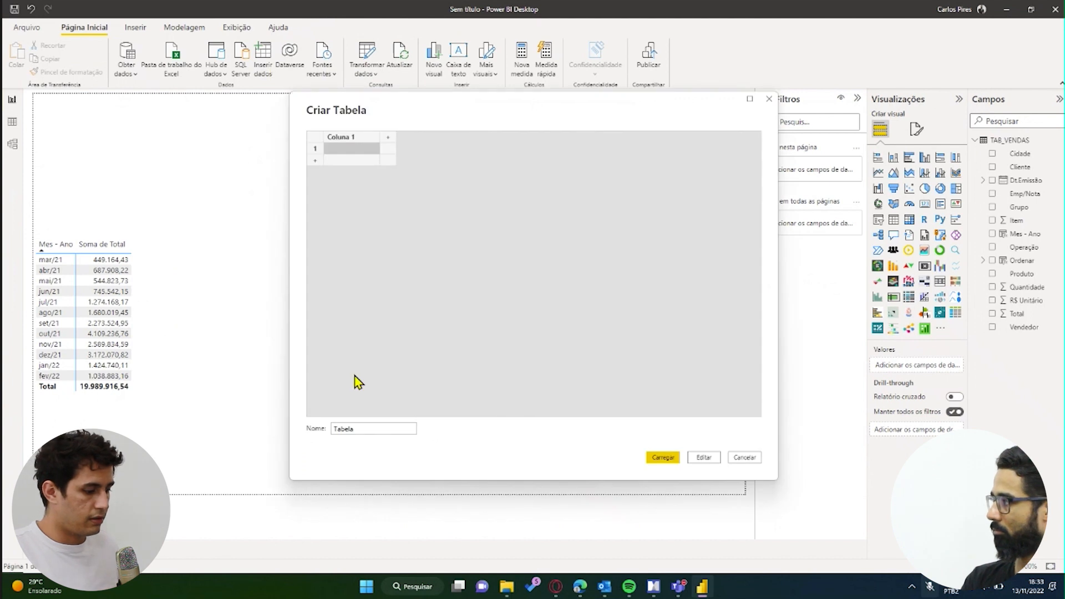
double_click(344, 428)
type("Medias")
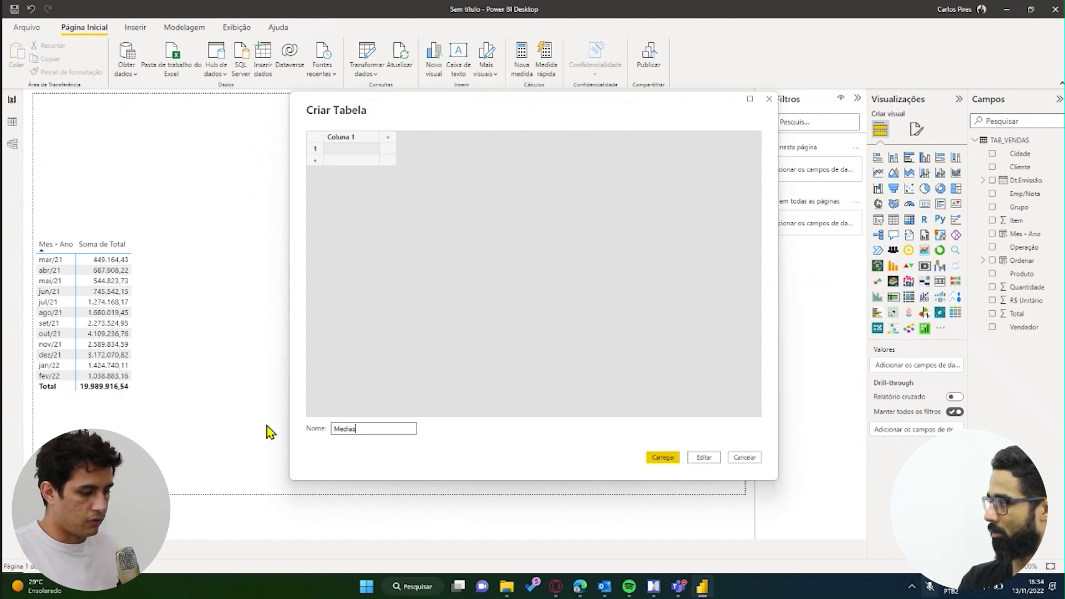
left_click(664, 458)
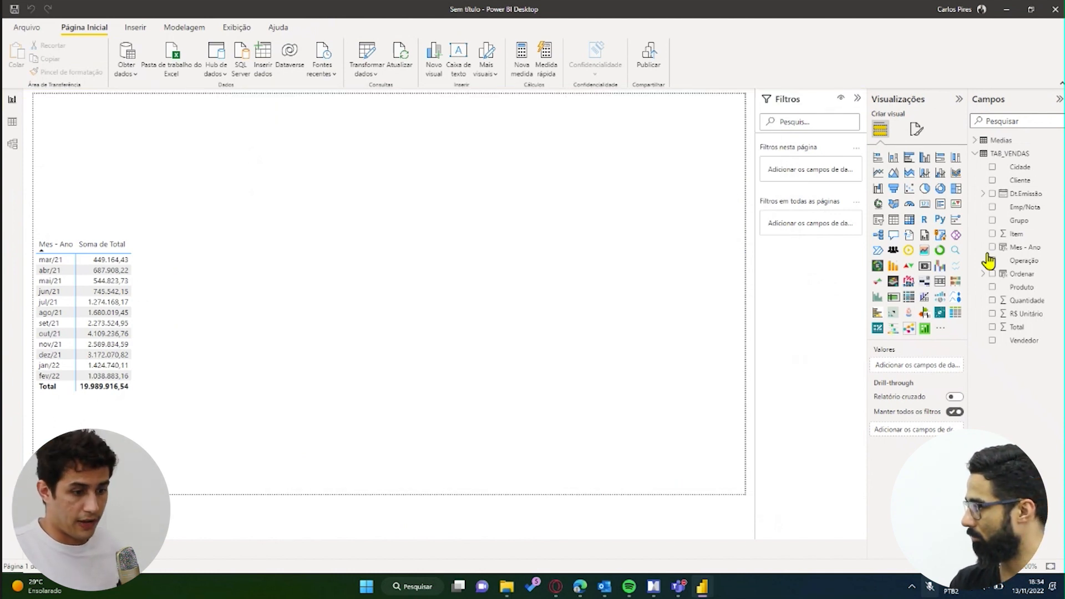
Create a measure named Jan/22 in the Medias table, starting its formula with CALCULATE(SUM(TAB_VENDAS[Total])
left_click(977, 146)
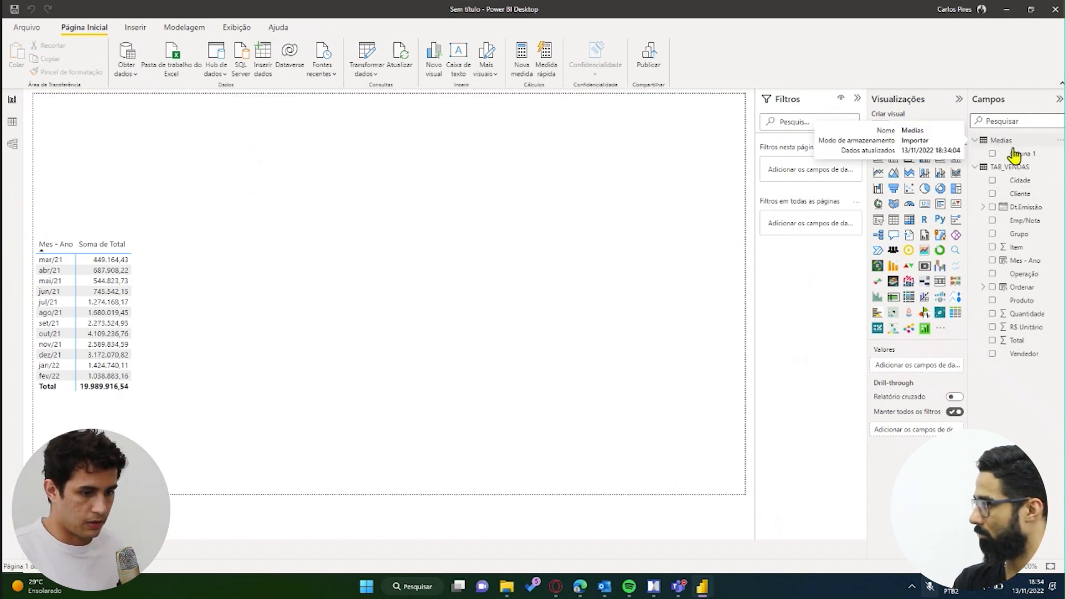
right_click(1016, 155)
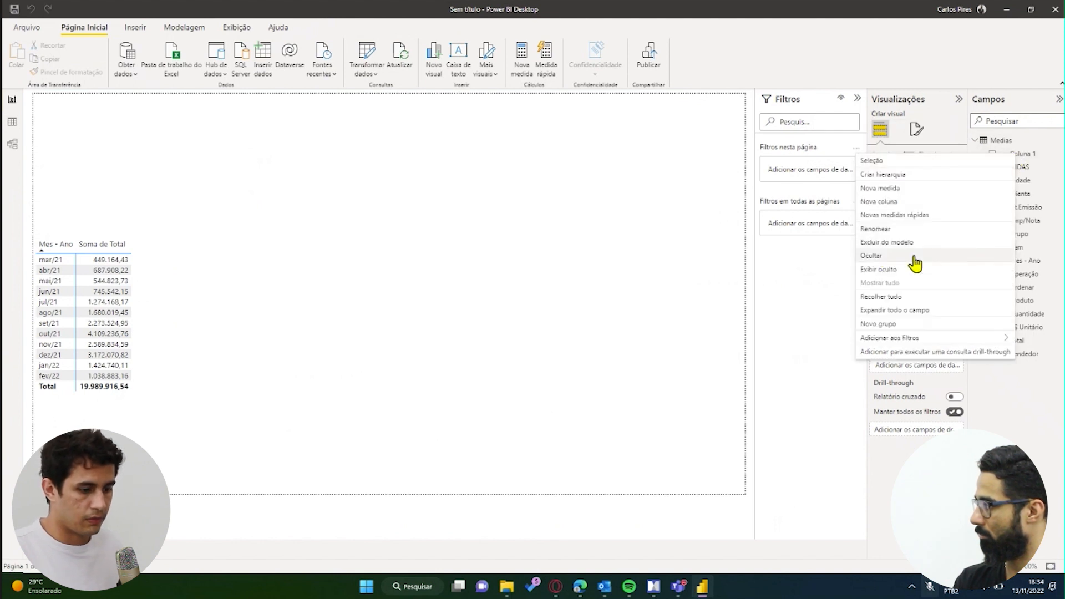
left_click(886, 190)
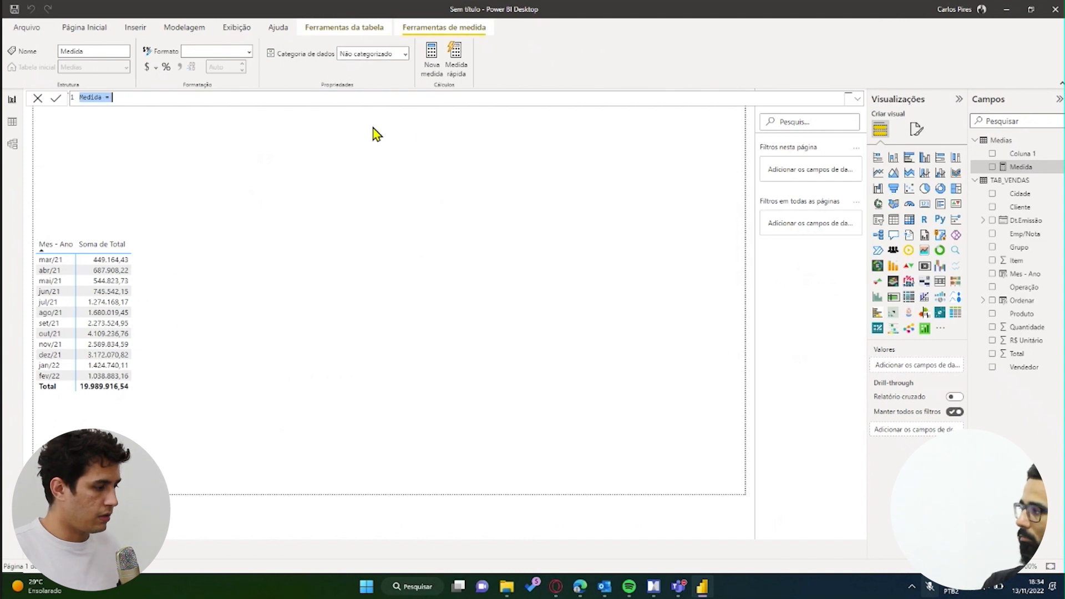
left_click(144, 99)
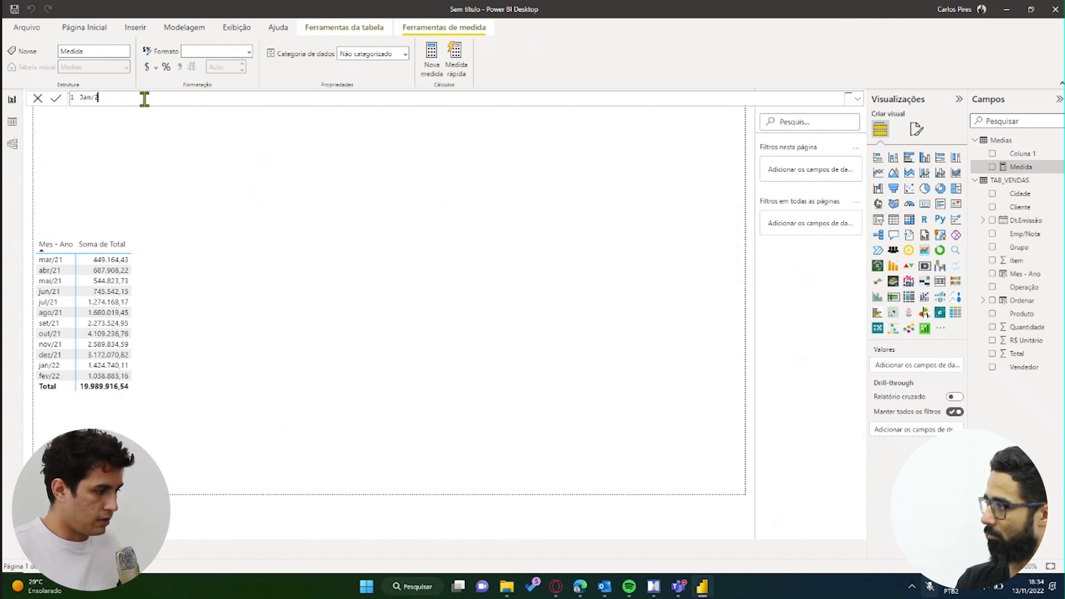
type("CALCULATE(")
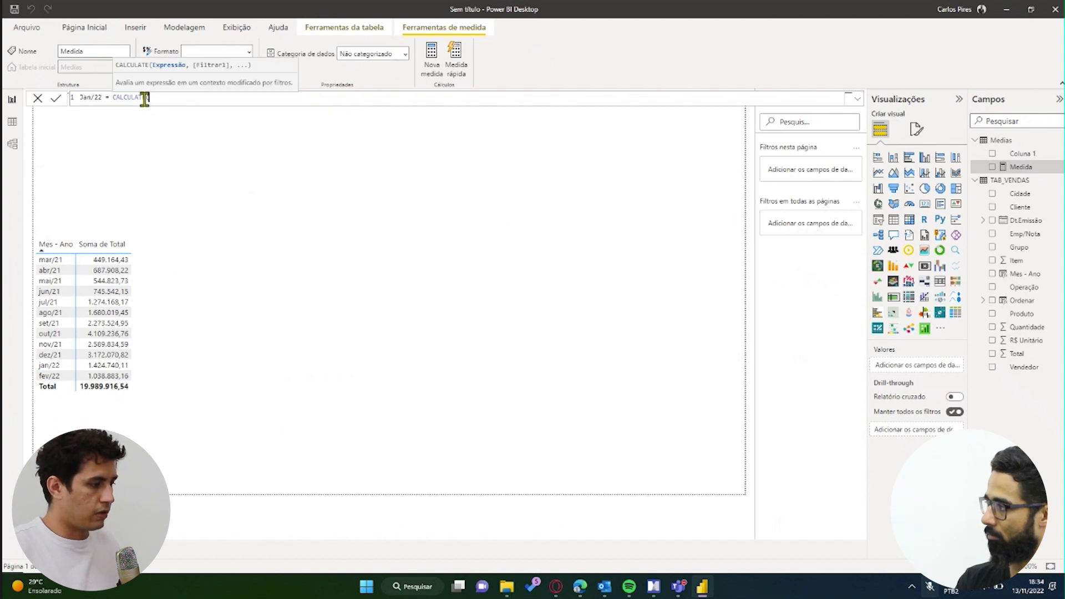
type("SUM(val")
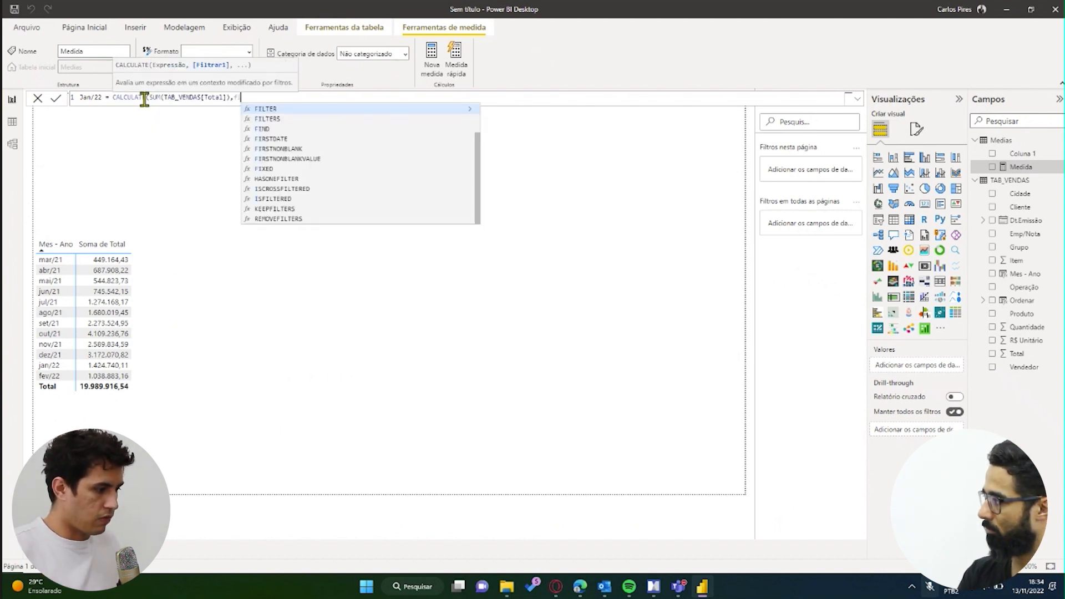
Complete the Jan/22 formula with FILTER(TAB_VENDAS,TAB_VENDAS[Mes - Ano]="Jan/22") and commit the measure
type("LTER(")
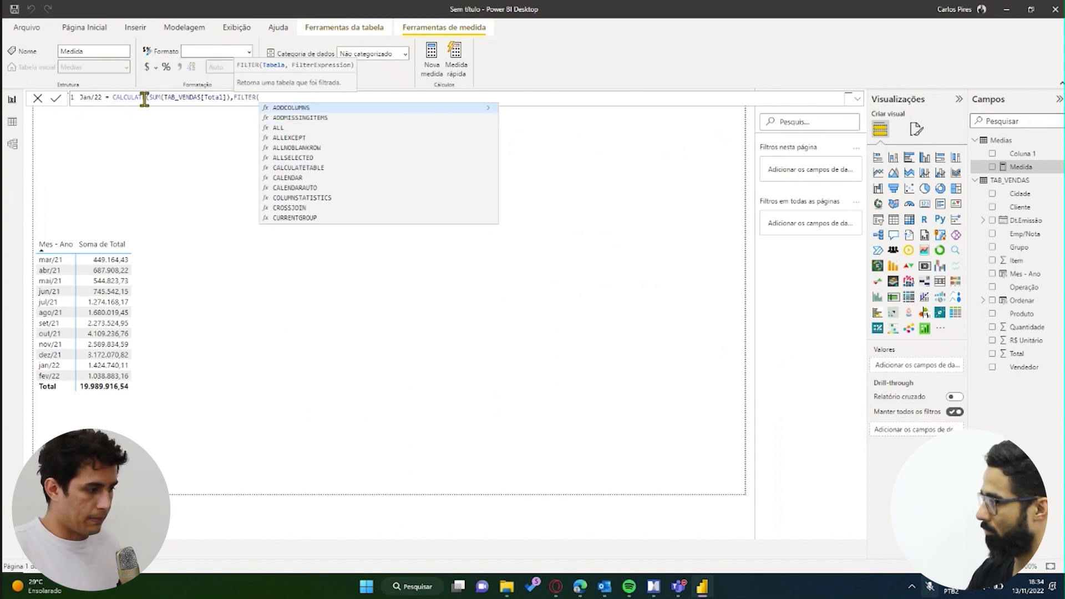
type("TAB_VENDAS,venda")
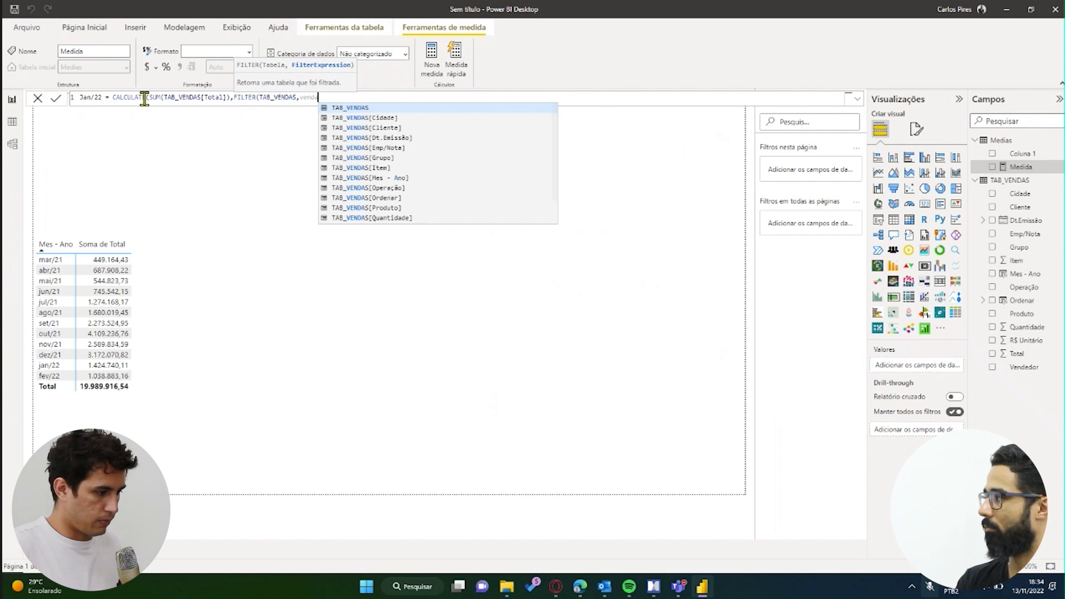
key("BackSpace")
key("BackSpace")
key("BackSpace")
key("BackSpace")
key("BackSpace")
type("TAB_VENDAS[Mes - Ano]")
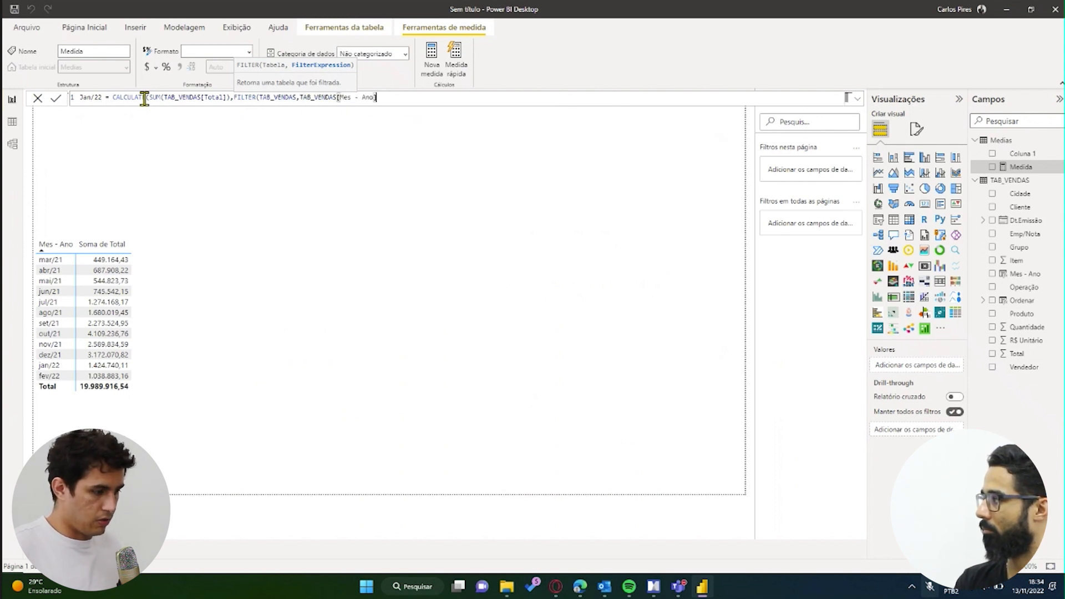
type("=\"Jan")
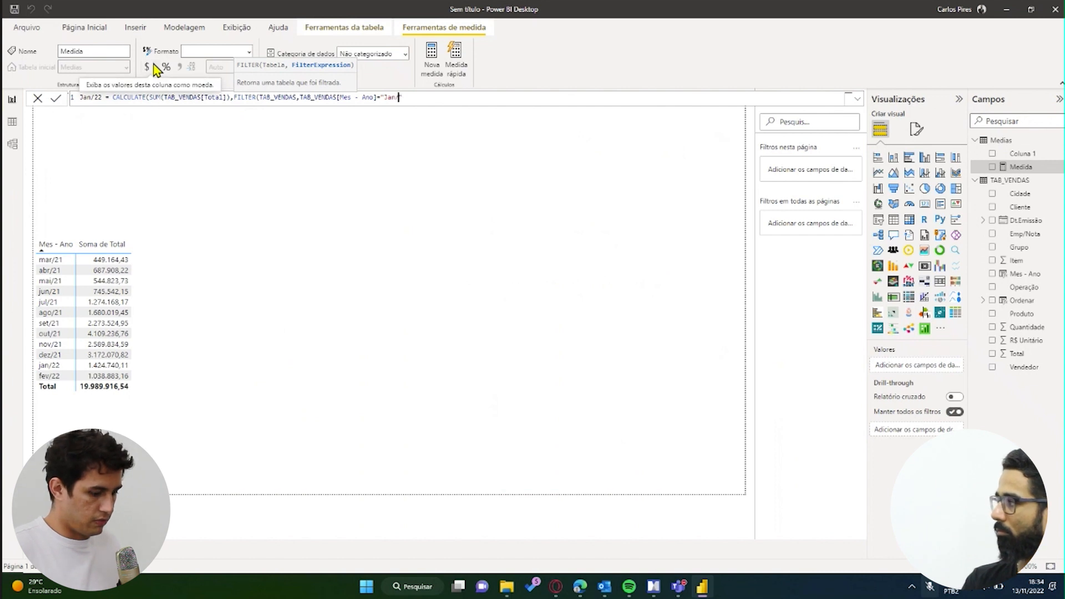
type("/222")
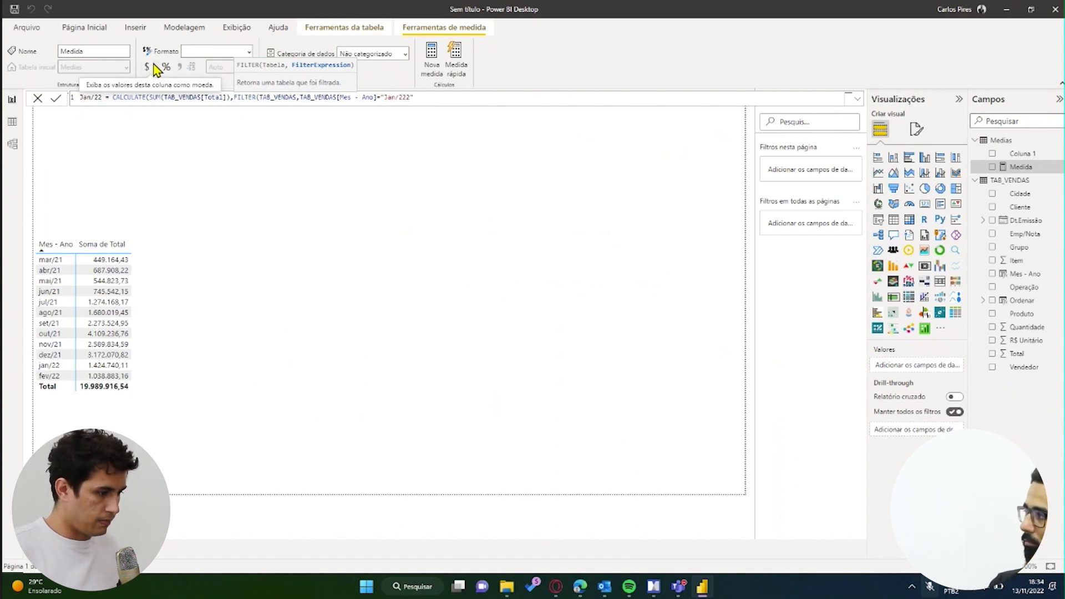
left_click(421, 97)
type(")")
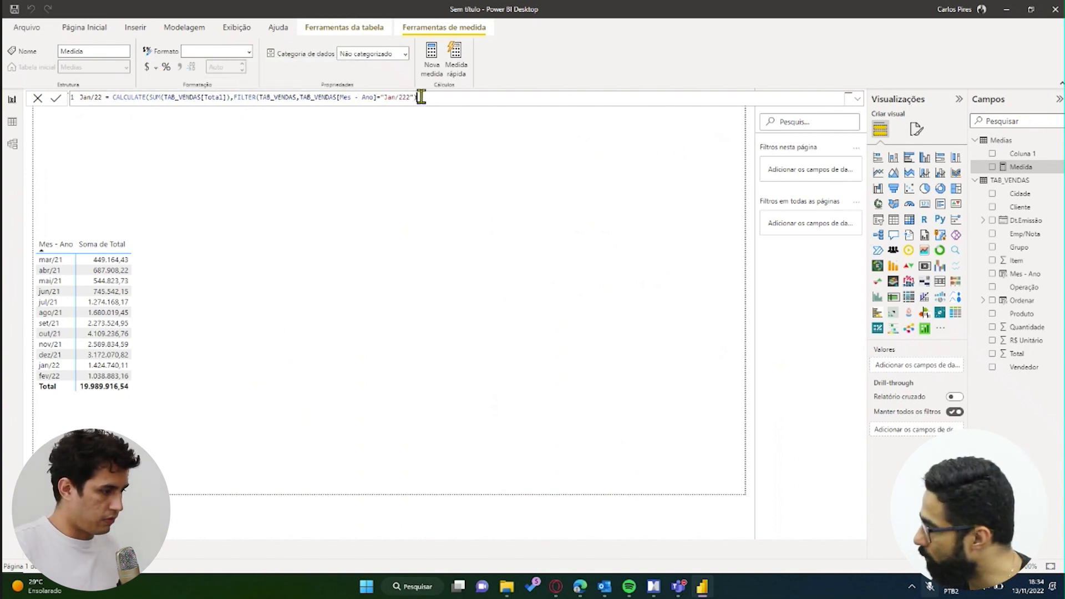
left_click(406, 97)
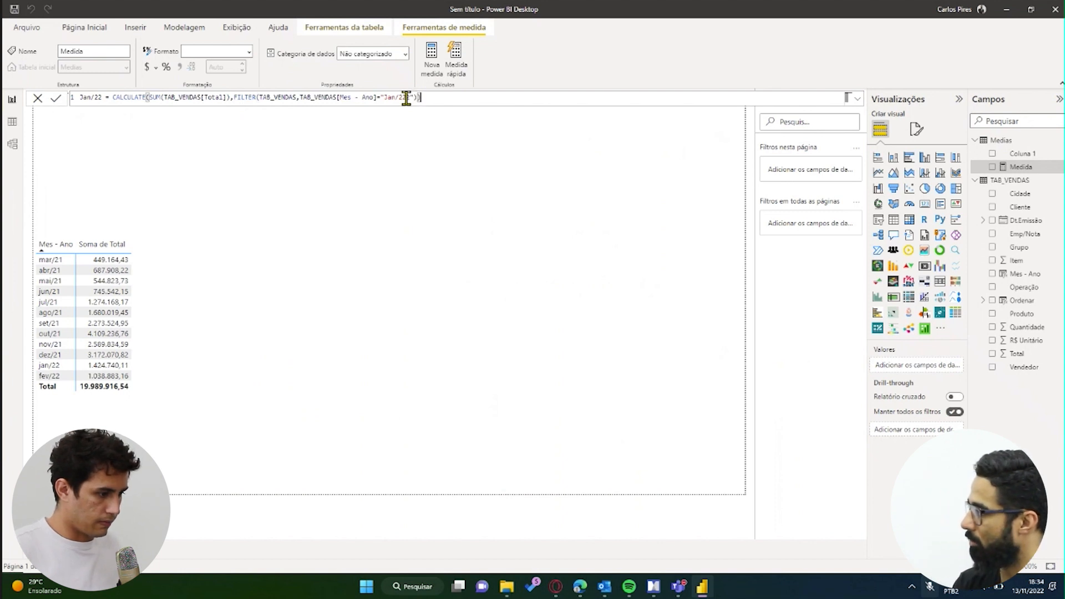
left_click(438, 100)
key("Return")
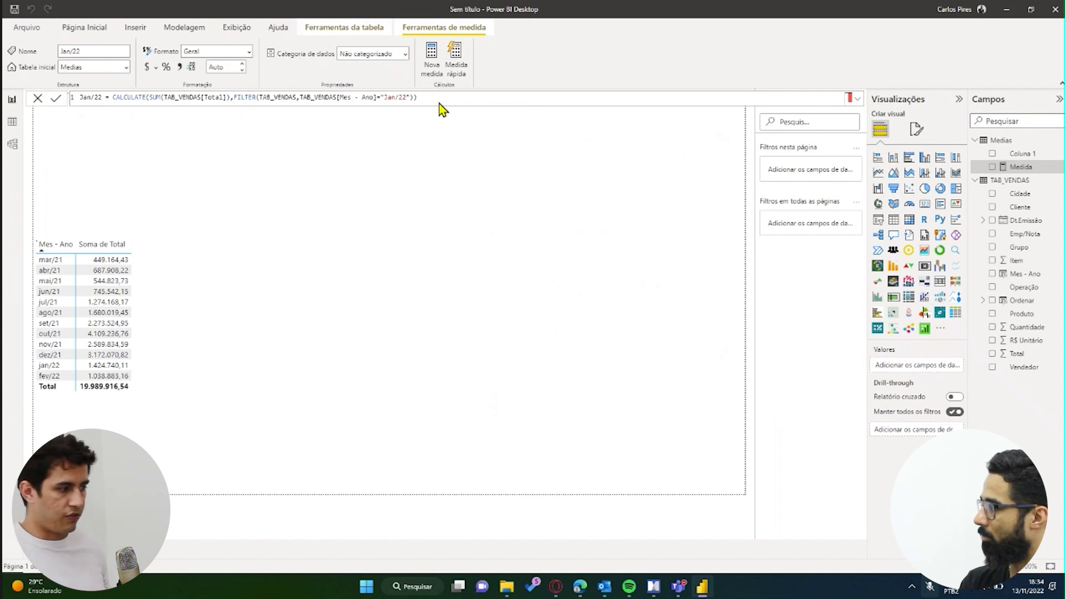
left_click(412, 400)
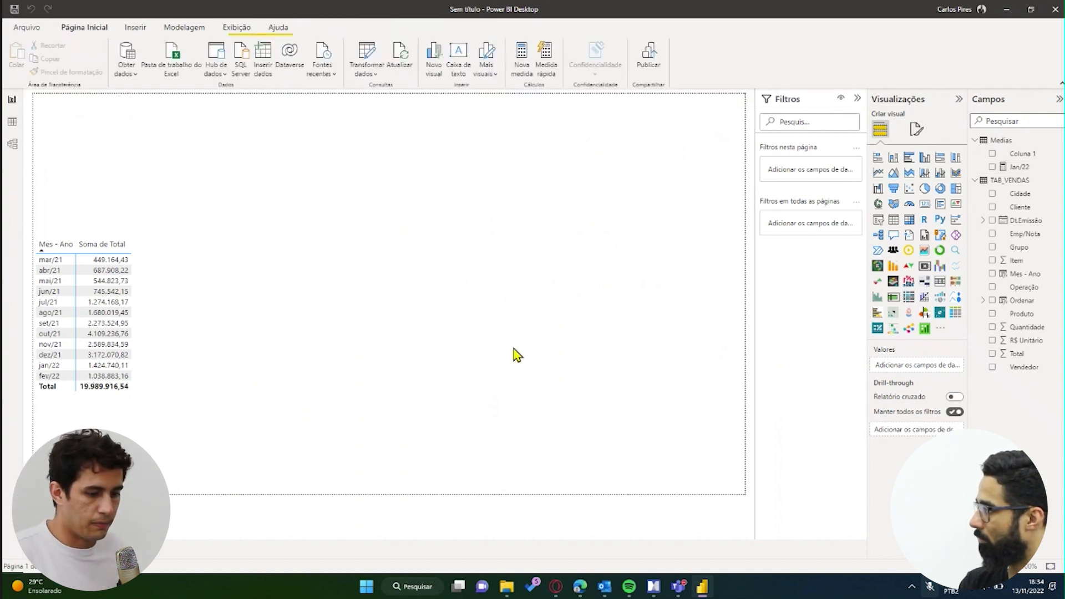
Add a card visual showing the Jan/22 measure, sized as a short, wide block above the matrix
left_click(921, 205)
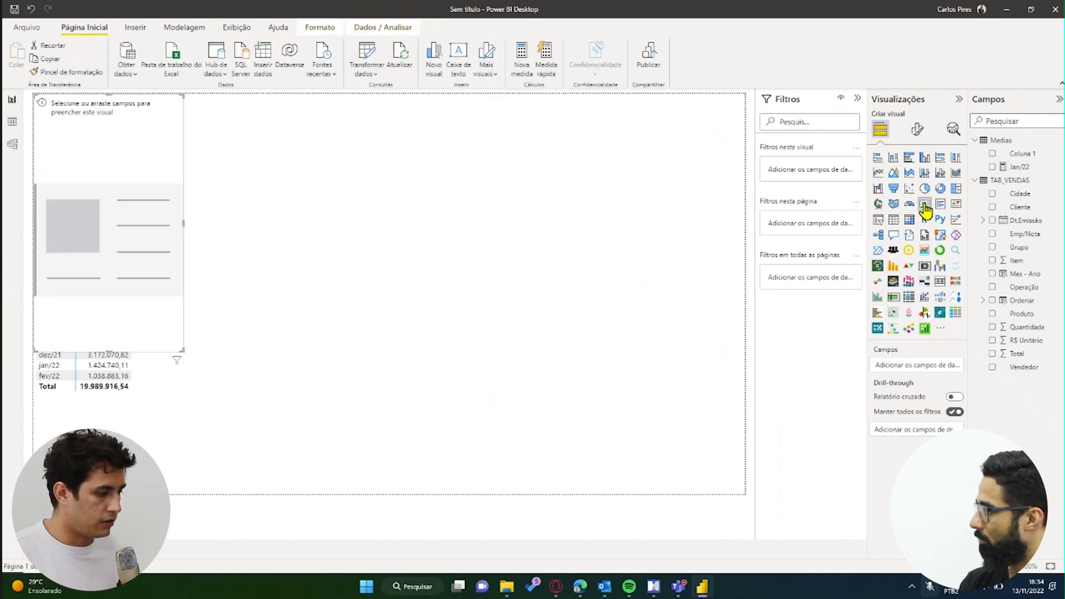
left_click_drag(183, 353, 224, 183)
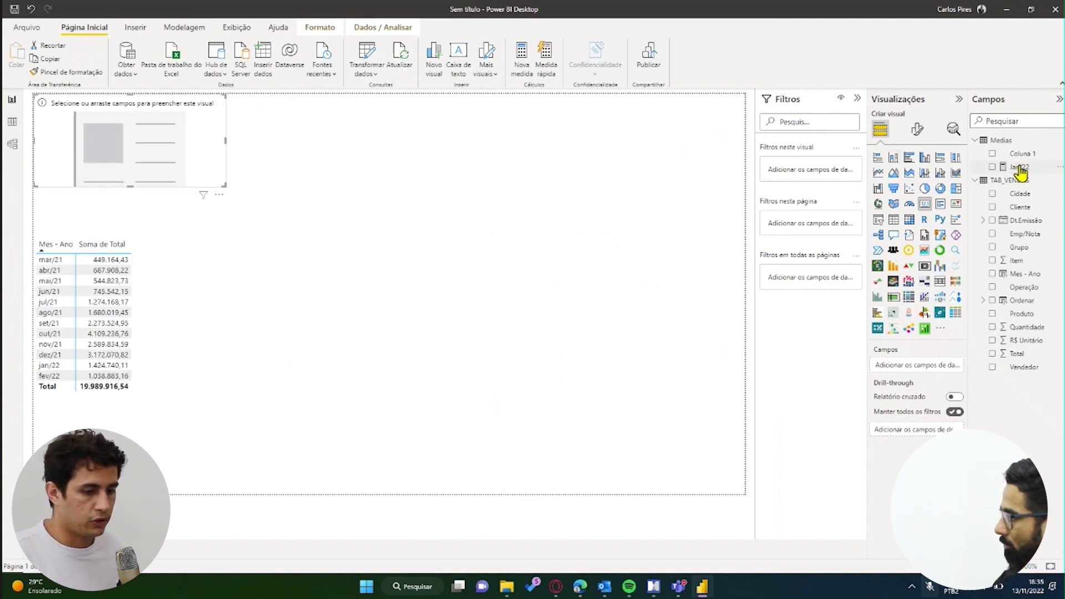
left_click_drag(1021, 172, 158, 137)
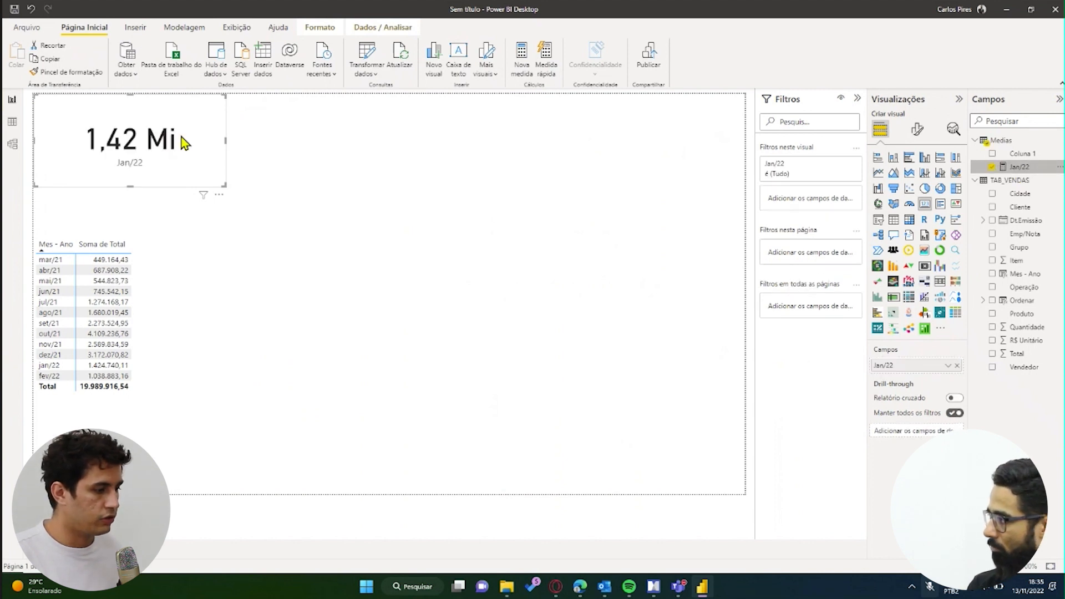
Format the Jan/22 card with a category label font size of 20 and the callout value's display units set to Nenhum
left_click(916, 129)
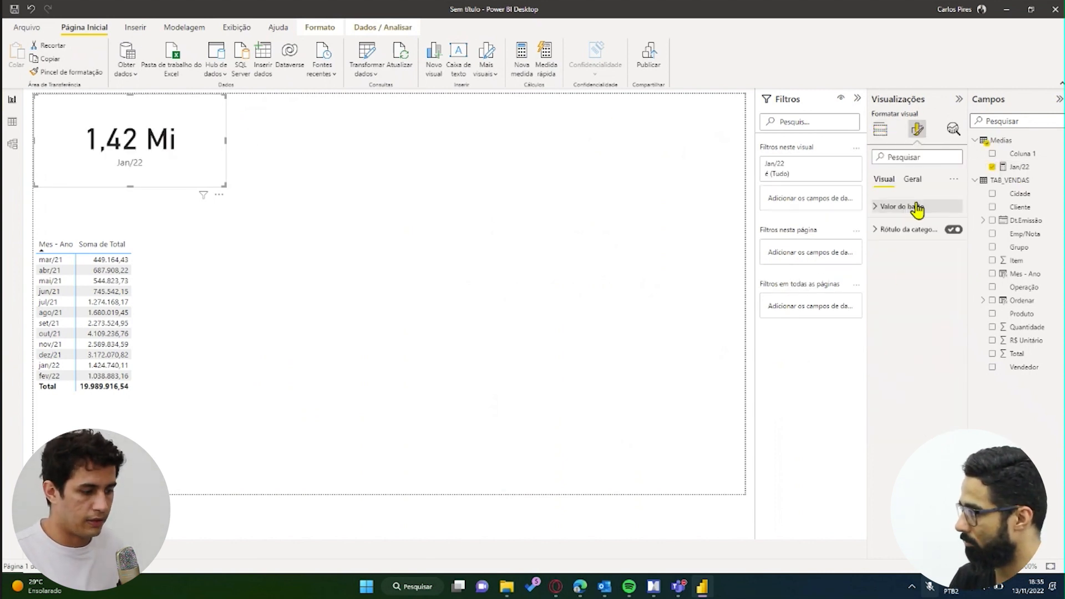
left_click(915, 184)
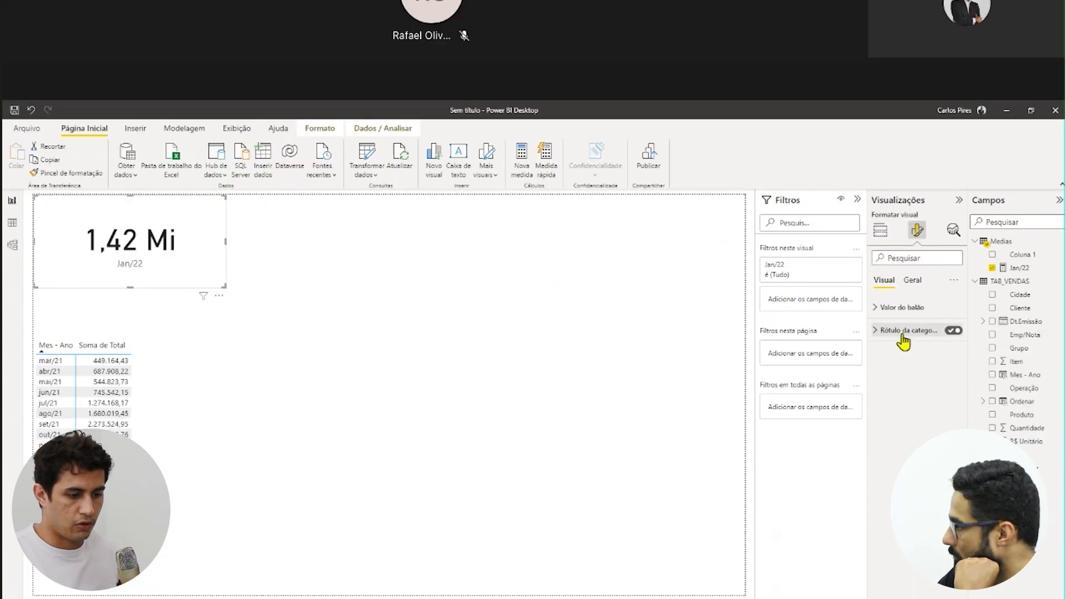
left_click(904, 229)
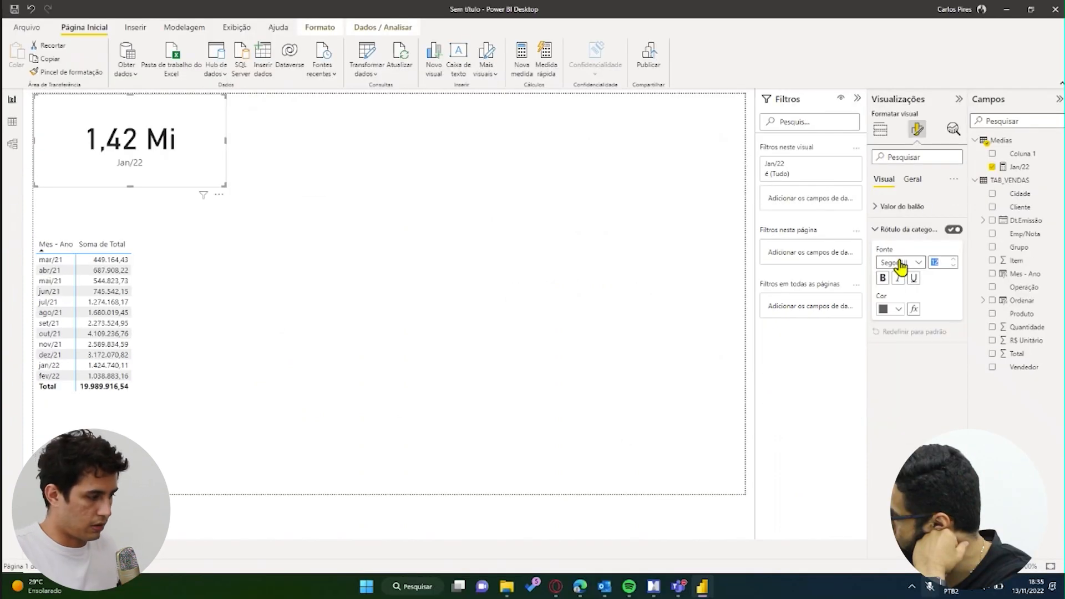
type("16")
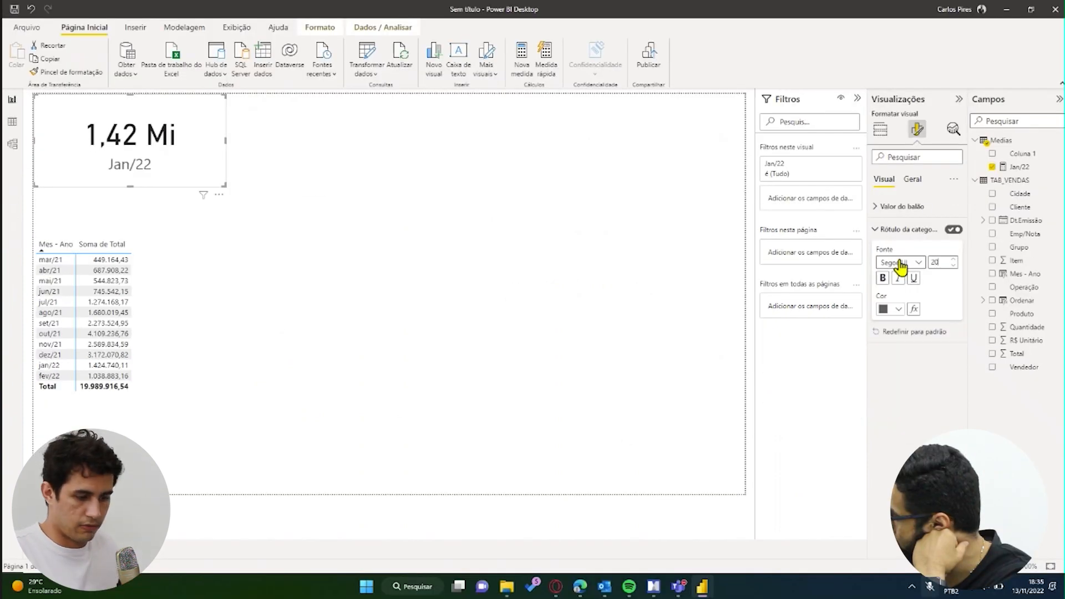
left_click(904, 230)
left_click(897, 208)
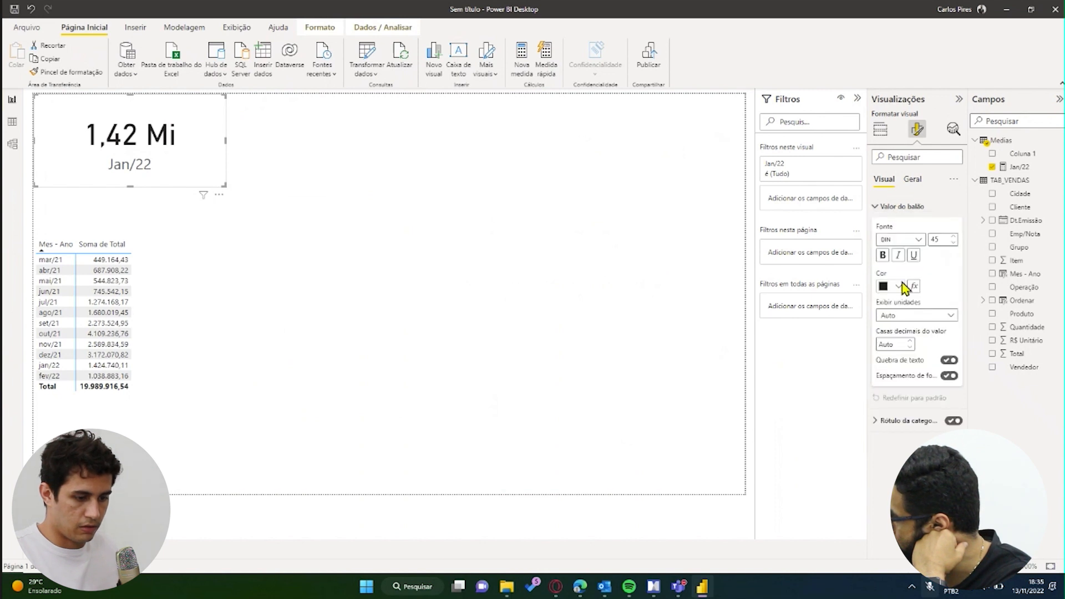
left_click(904, 315)
left_click(893, 343)
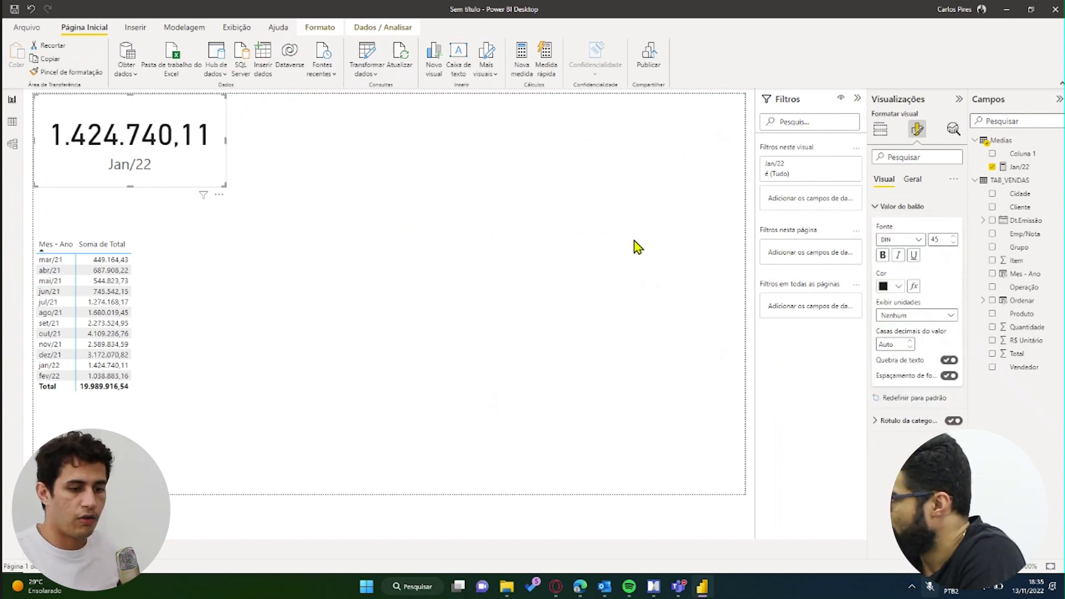
Copy the whole Jan/22 measure formula into a new measure in the Medias table
left_click(1020, 166)
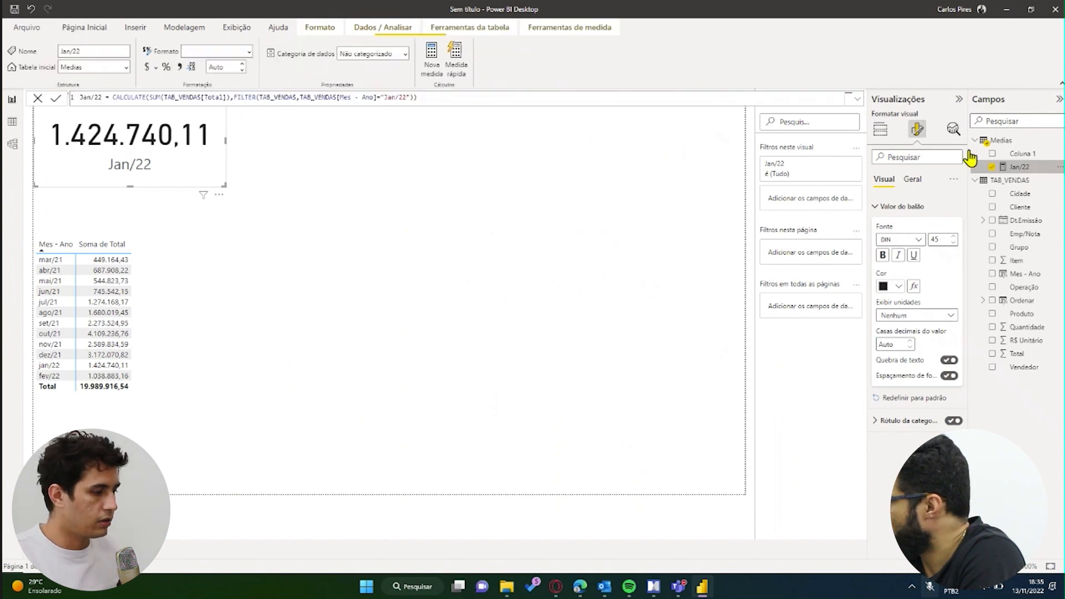
left_click(338, 99)
key("ctrl+a")
key("ctrl+c")
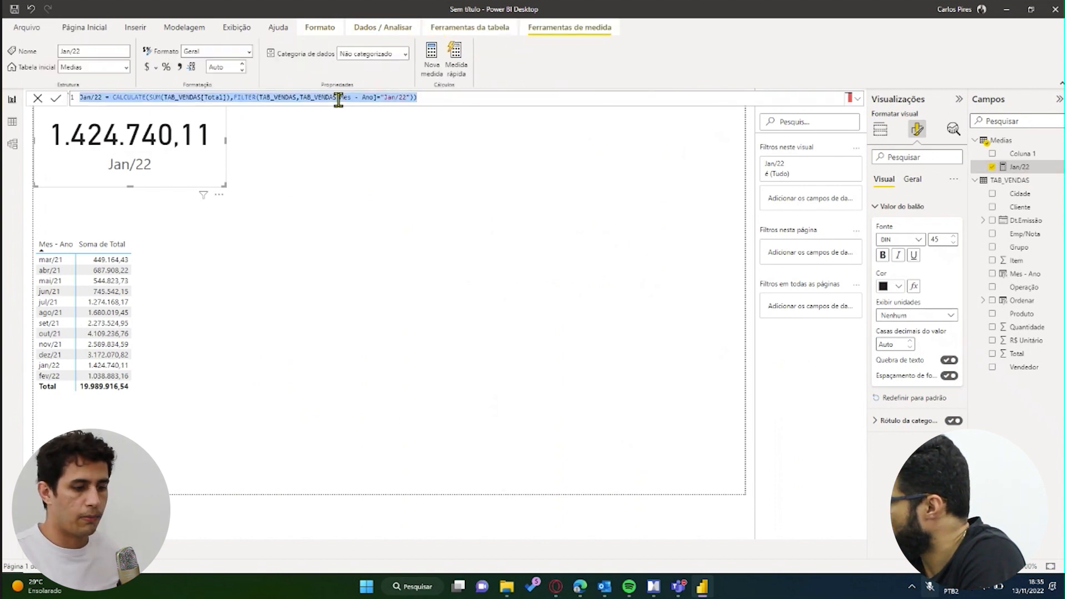
right_click(1040, 166)
left_click(932, 187)
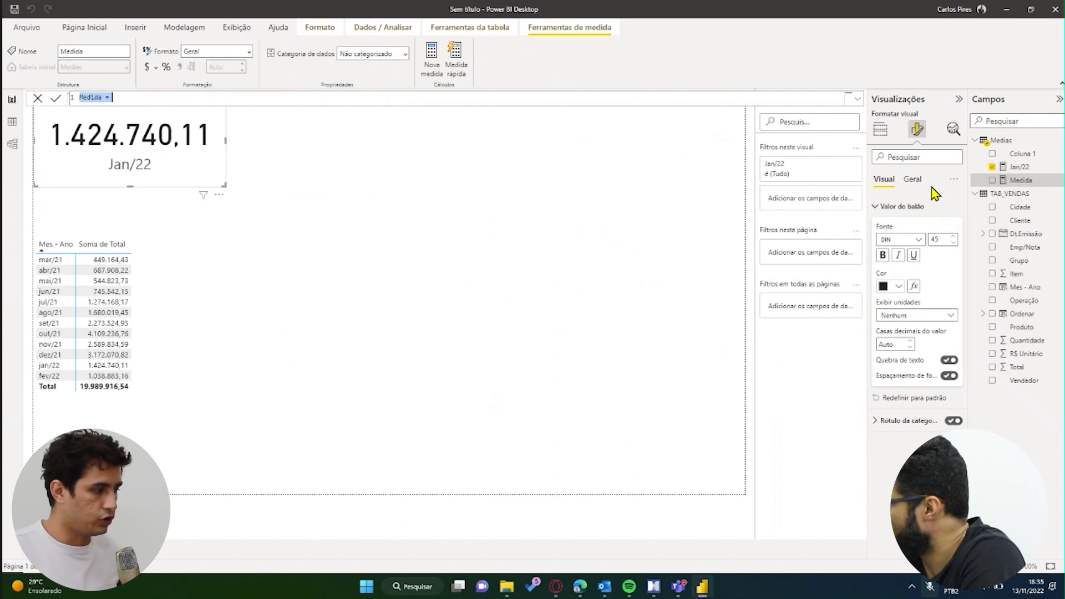
key("ctrl+v")
Change the new measure's name and its Mes - Ano filter value to Fev/22 and commit the formula
left_click(96, 97)
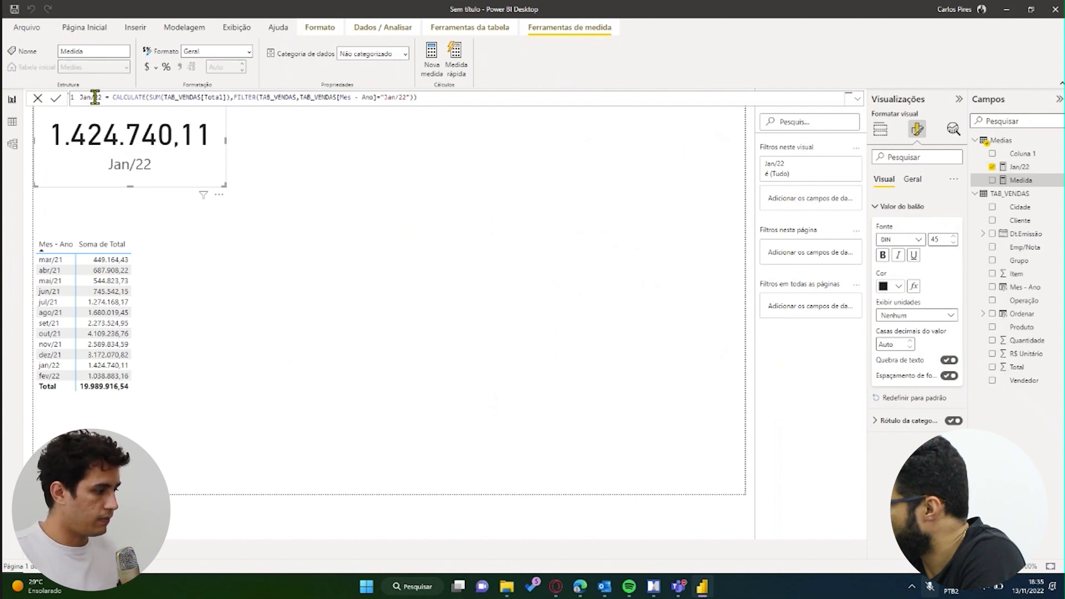
type("Fev")
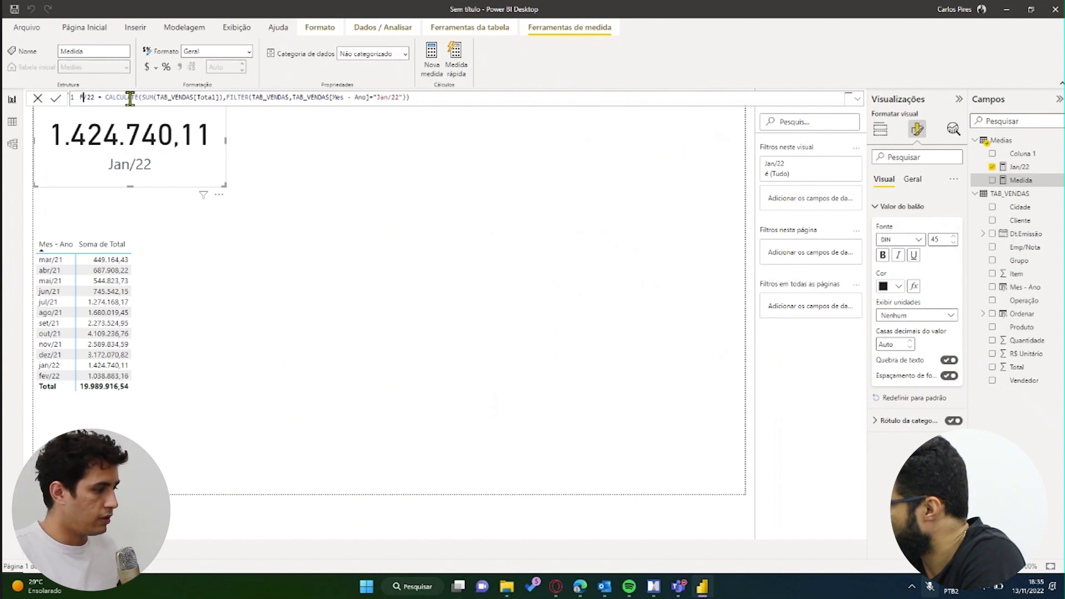
left_click(395, 98)
key("BackSpace")
key("BackSpace")
key("BackSpace")
type("Fev")
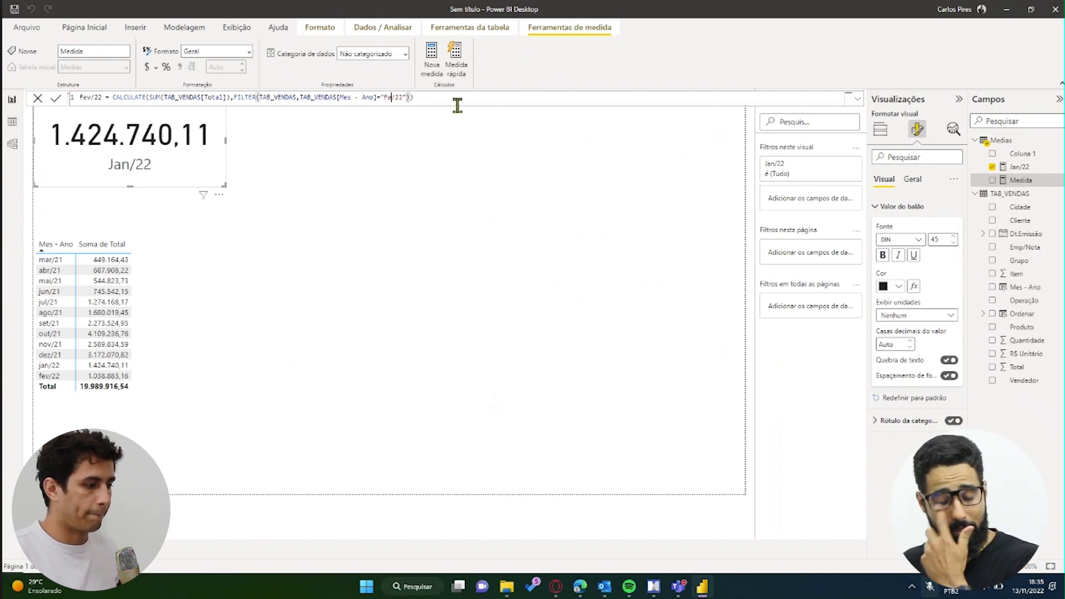
left_click(451, 102)
key("Return")
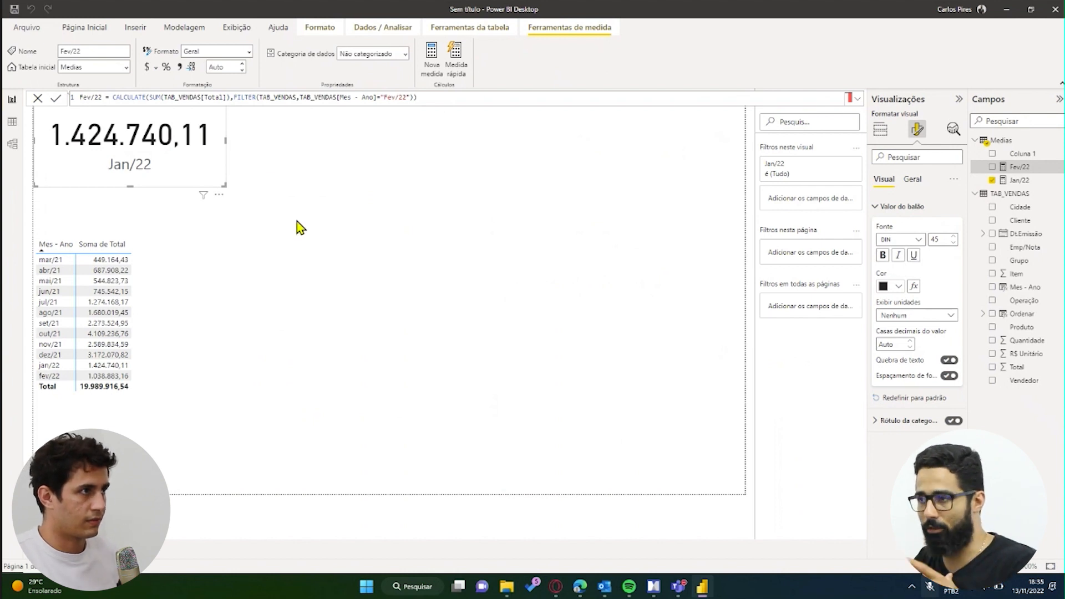
Duplicate the Jan/22 card beside the original and replace its field with the Fev/22 measure
left_click(474, 264)
key("ctrl+v")
left_click_drag(356, 147, 380, 135)
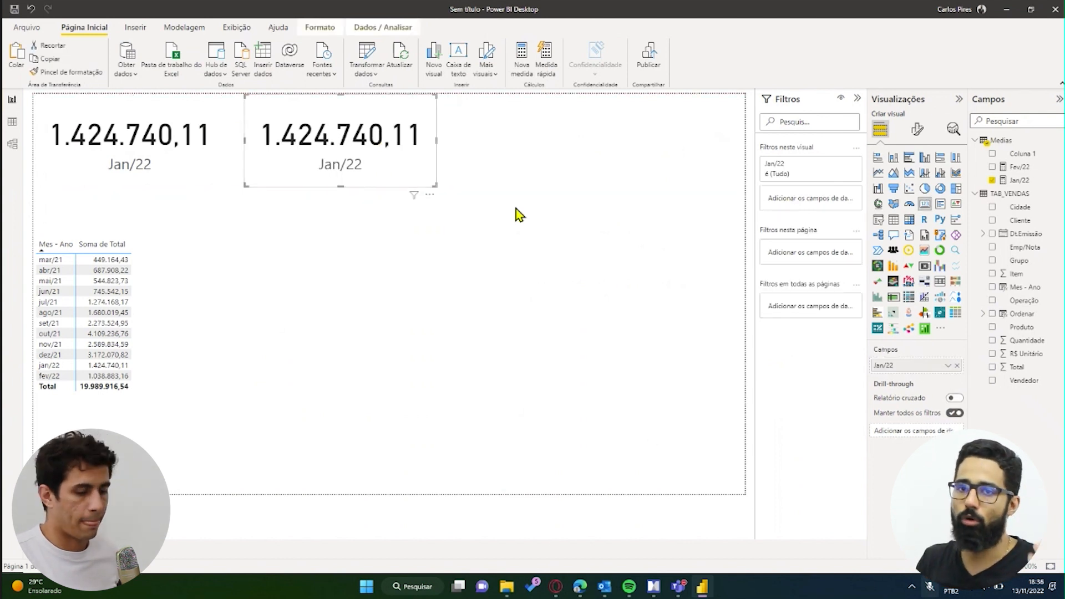
left_click(956, 365)
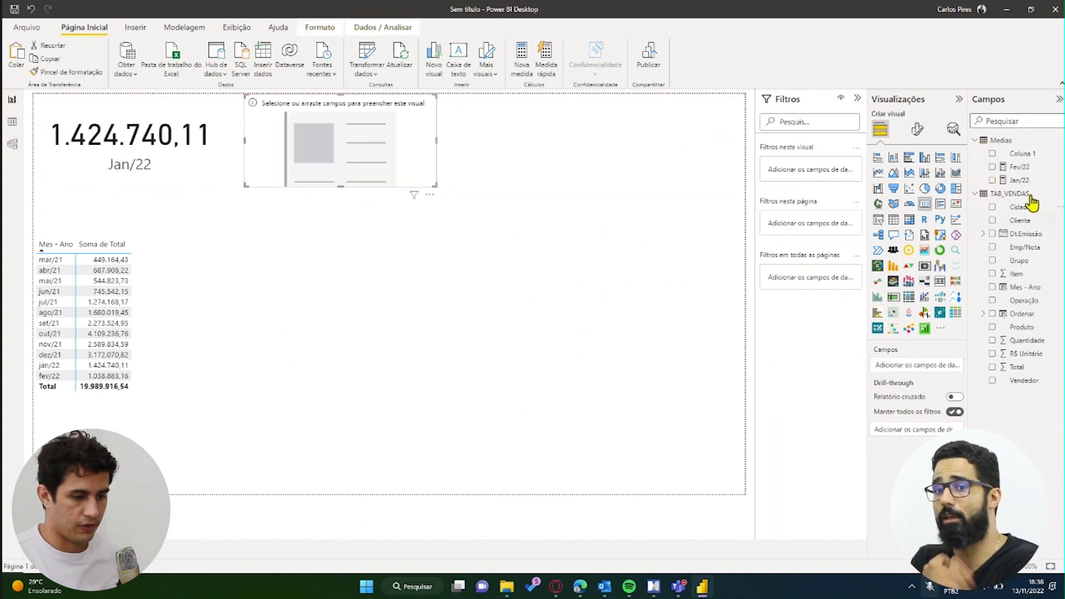
left_click_drag(1018, 168, 930, 377)
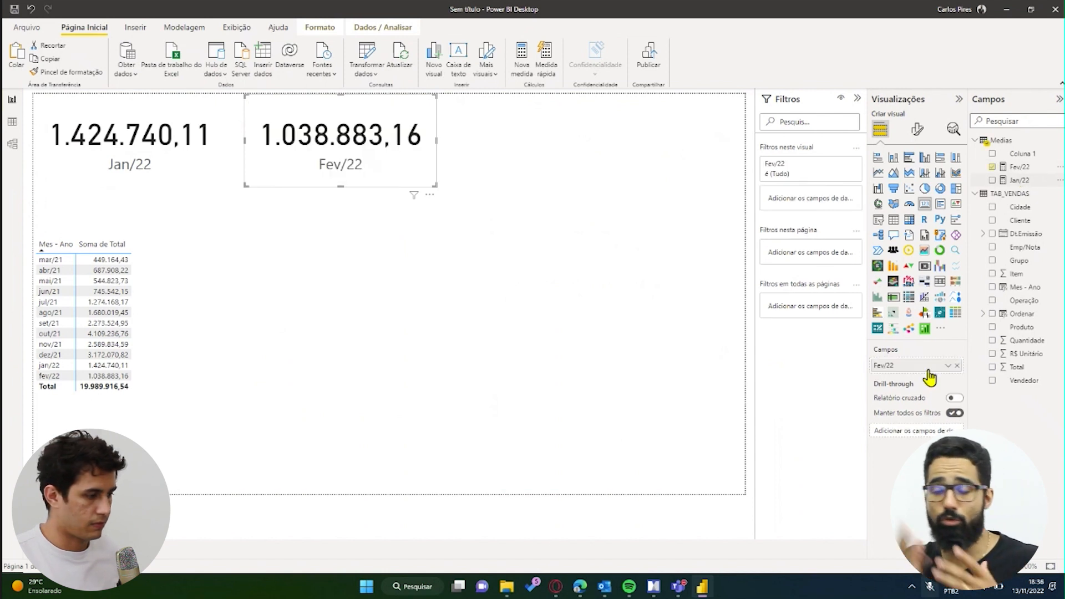
left_click(194, 358)
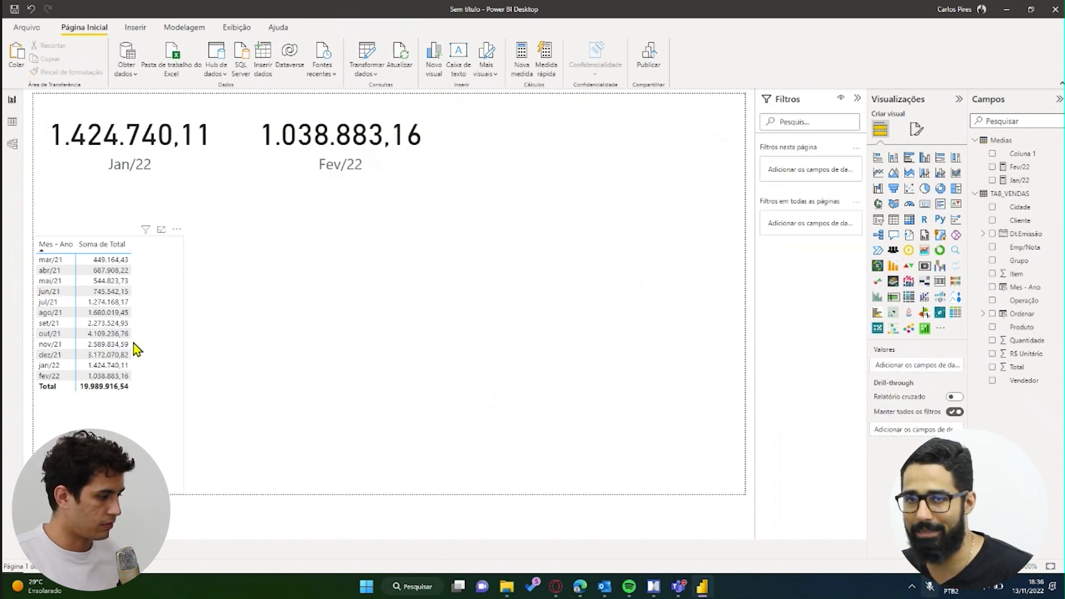
Resize the Mes - Ano sales table into a full-width block across the lower half of the page
left_click(154, 350)
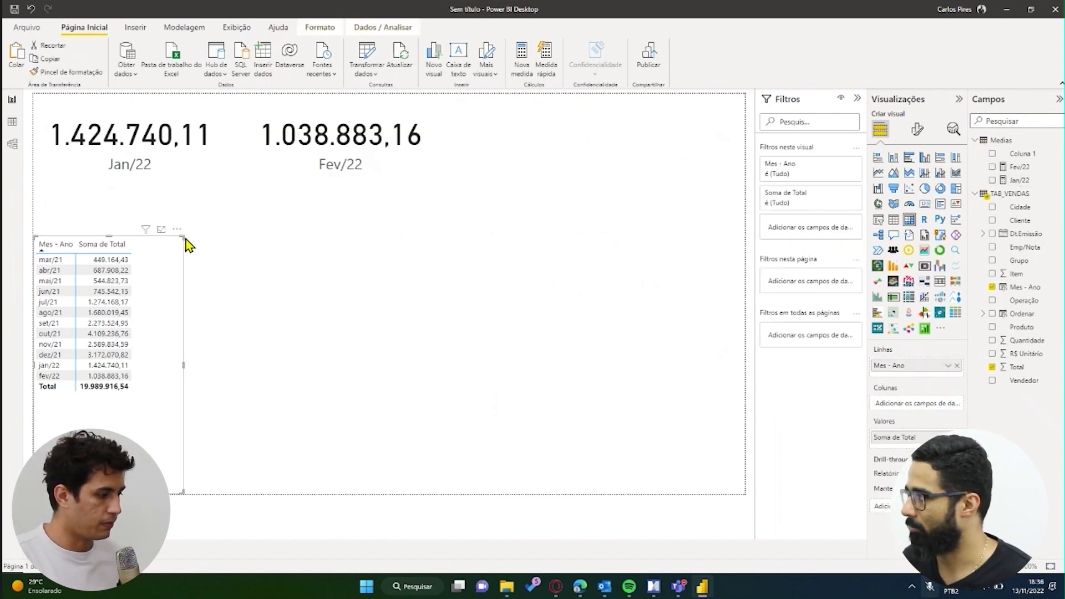
left_click_drag(183, 233, 763, 333)
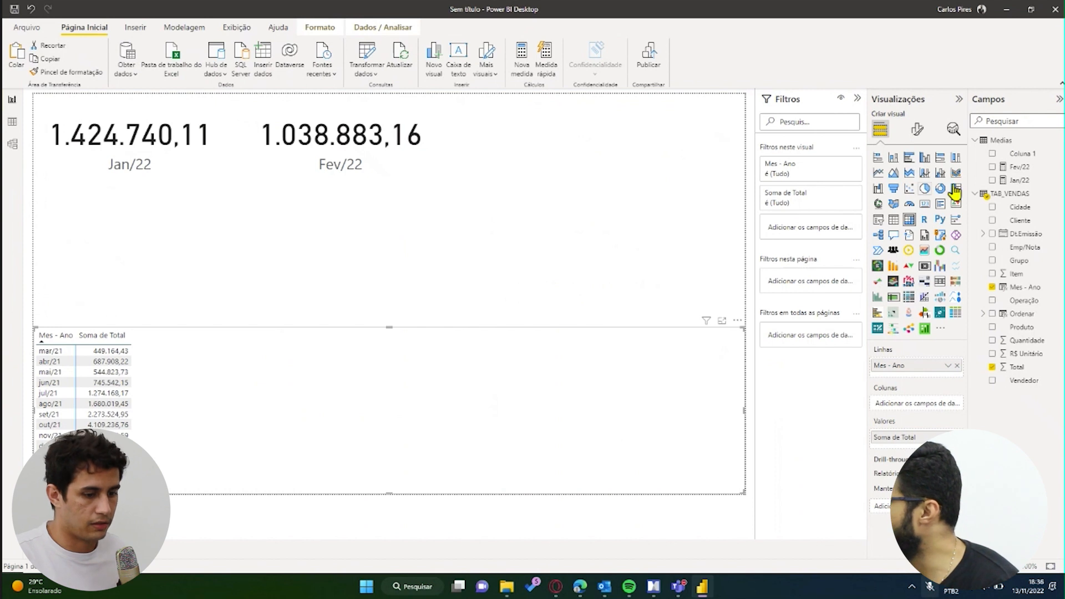
Create a new measure in the Medias table with the formula Controle = 12000000
right_click(1015, 185)
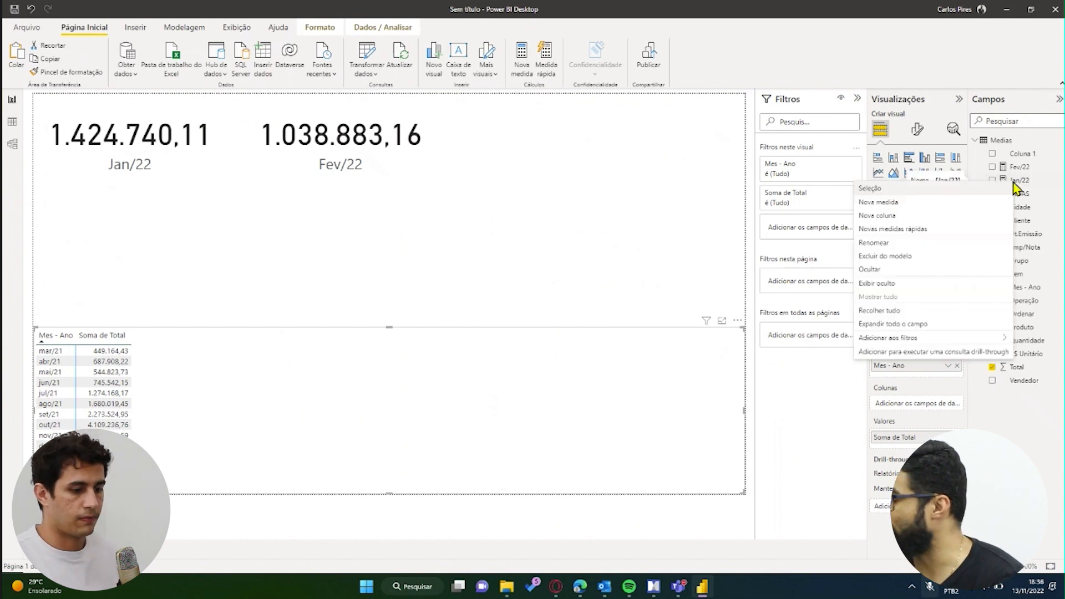
left_click(938, 203)
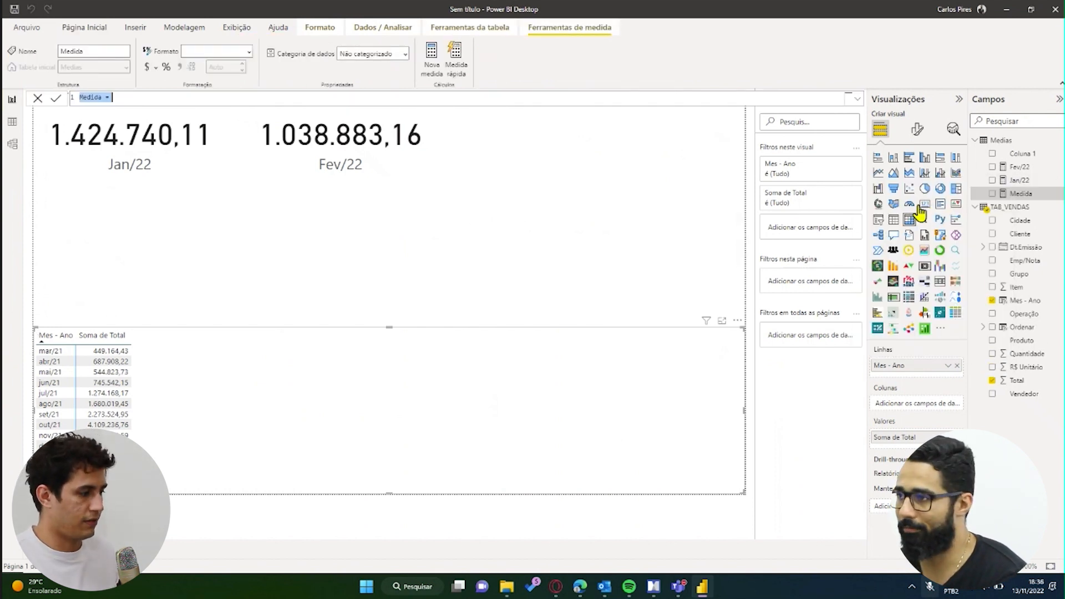
key("BackSpace")
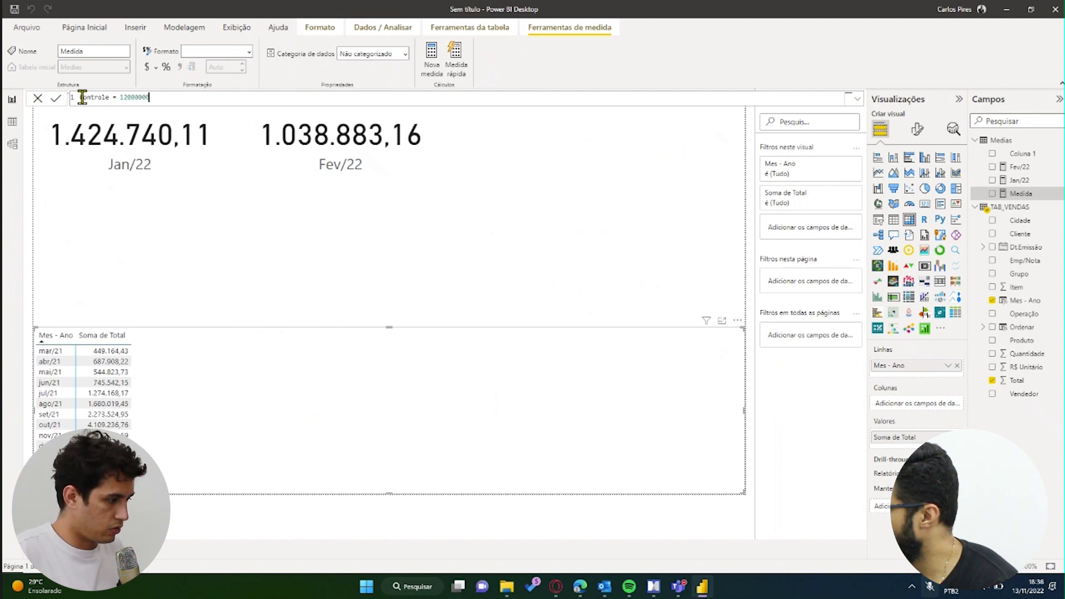
mouse_move(139, 98)
left_mouse_down()
mouse_move(168, 102)
mouse_move(152, 101)
left_mouse_up()
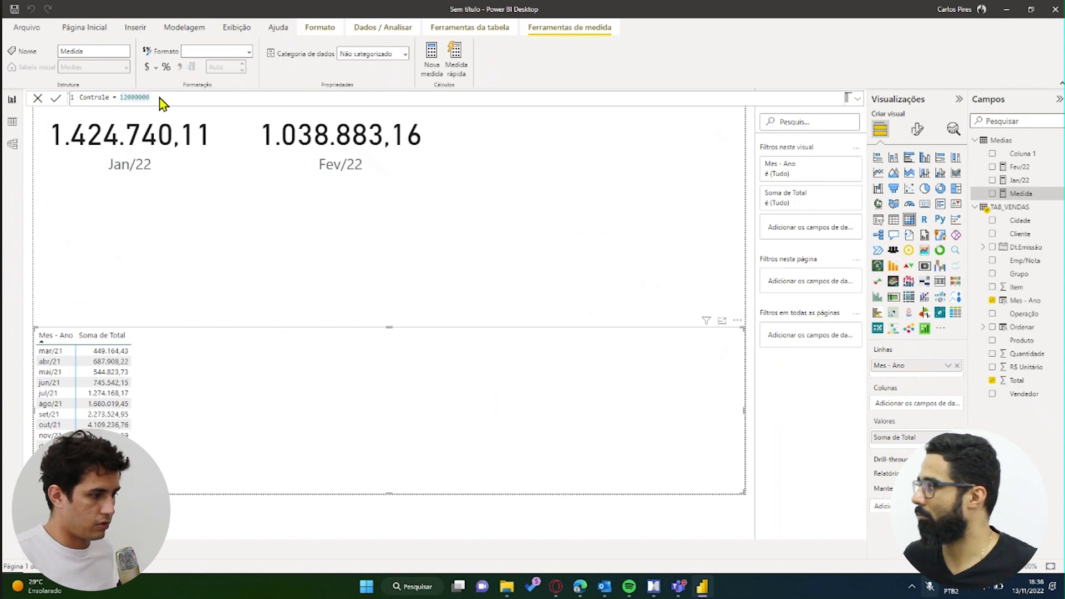
key("Return")
Duplicate the Fev/22 card beside the original and replace its field with the Controle measure
left_click(344, 164)
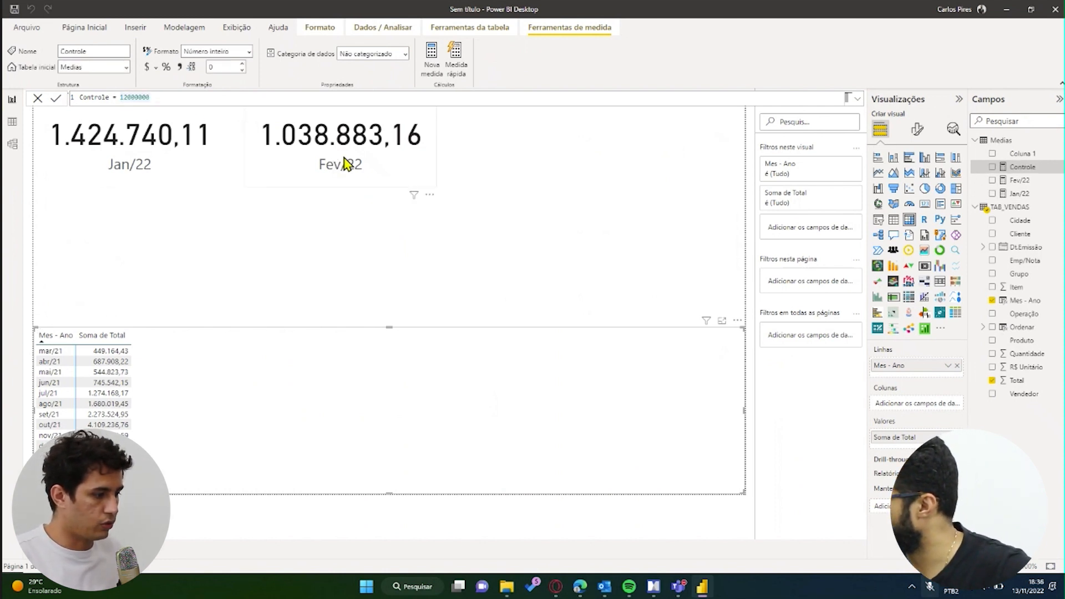
key("ctrl+v")
left_click_drag(406, 152, 627, 145)
left_click(957, 365)
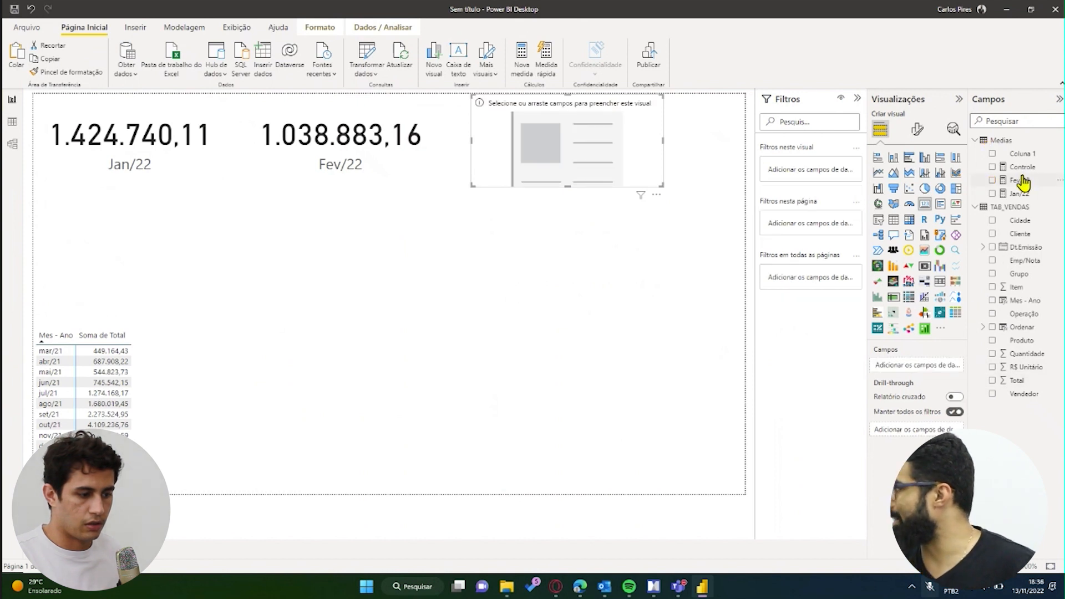
left_click_drag(1020, 168, 590, 174)
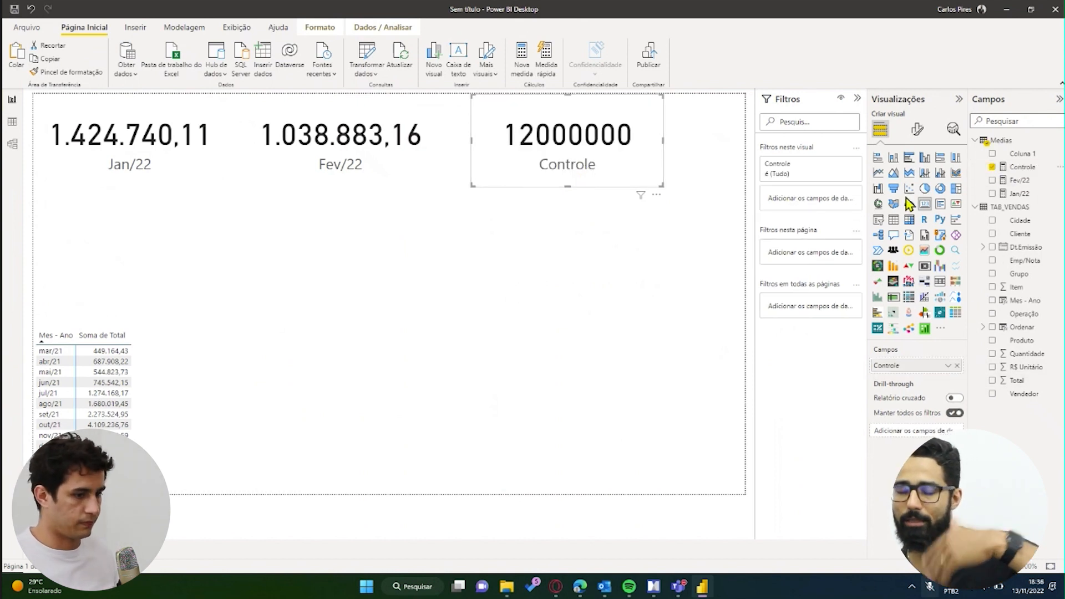
Format the Controle measure with the Moeda Geral currency symbol and change its value to 1200000
left_click(1024, 166)
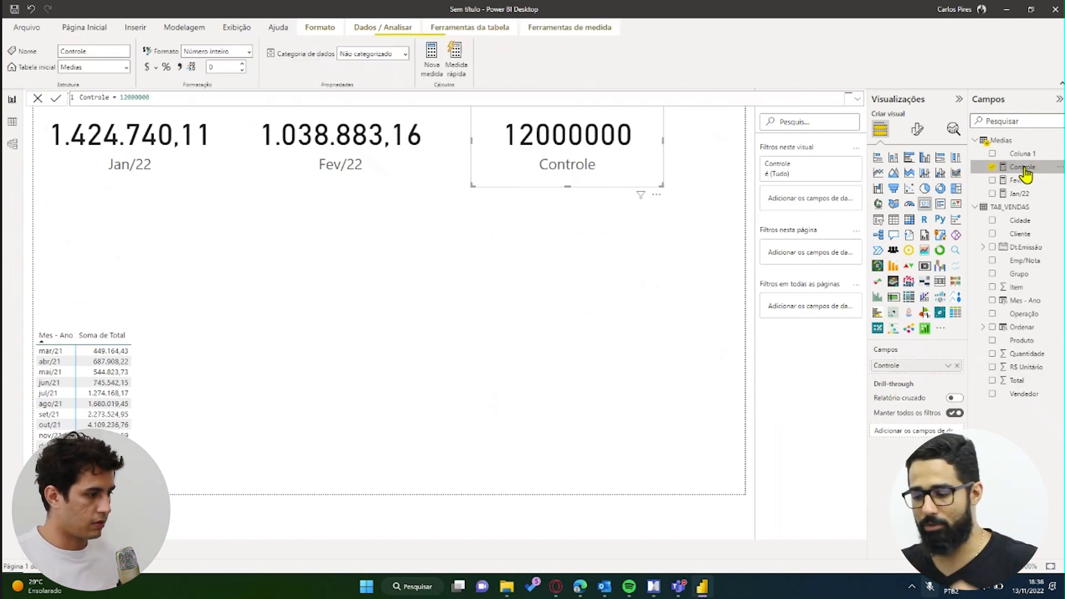
left_click(249, 51)
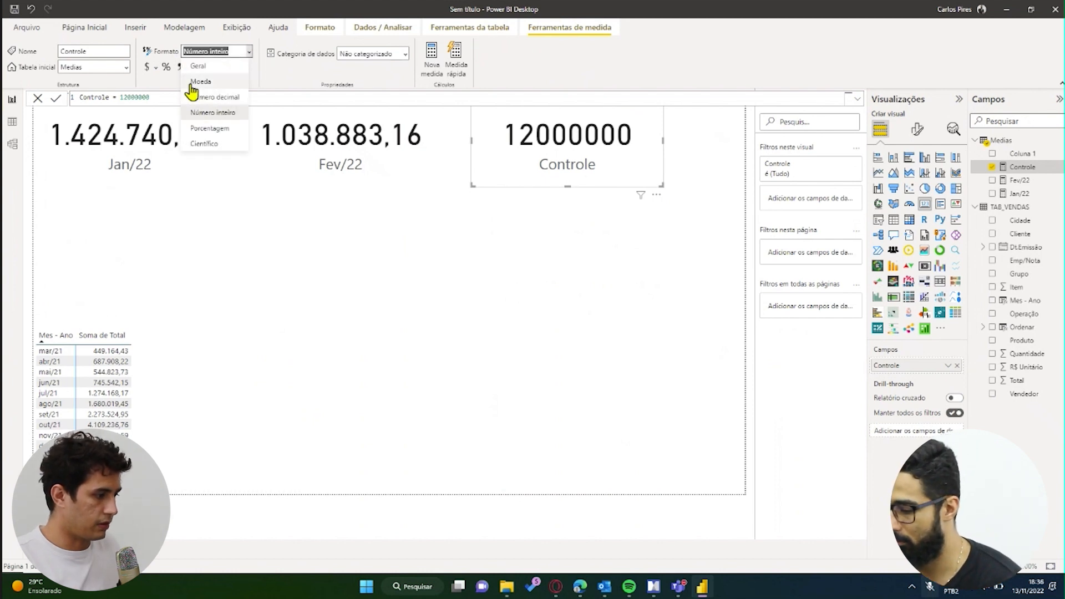
left_click(189, 92)
left_click(157, 67)
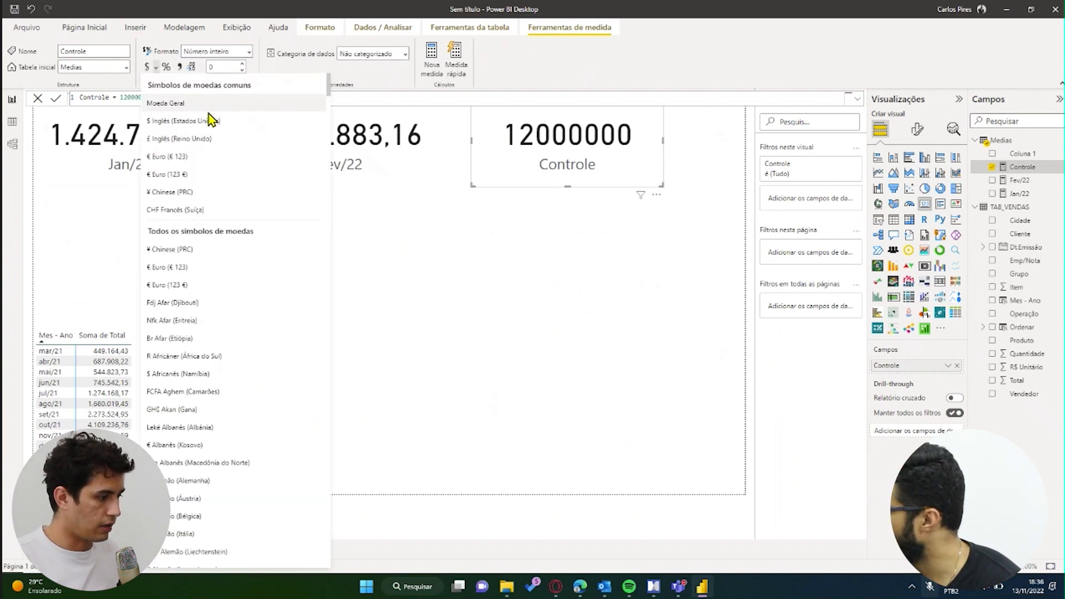
left_click(203, 106)
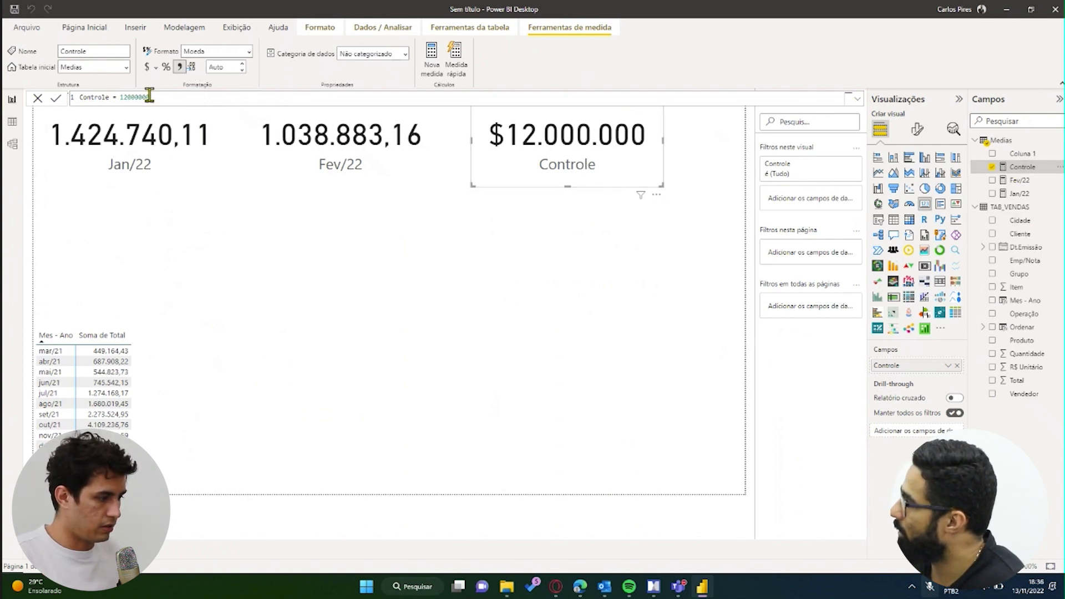
key("BackSpace")
key("Return")
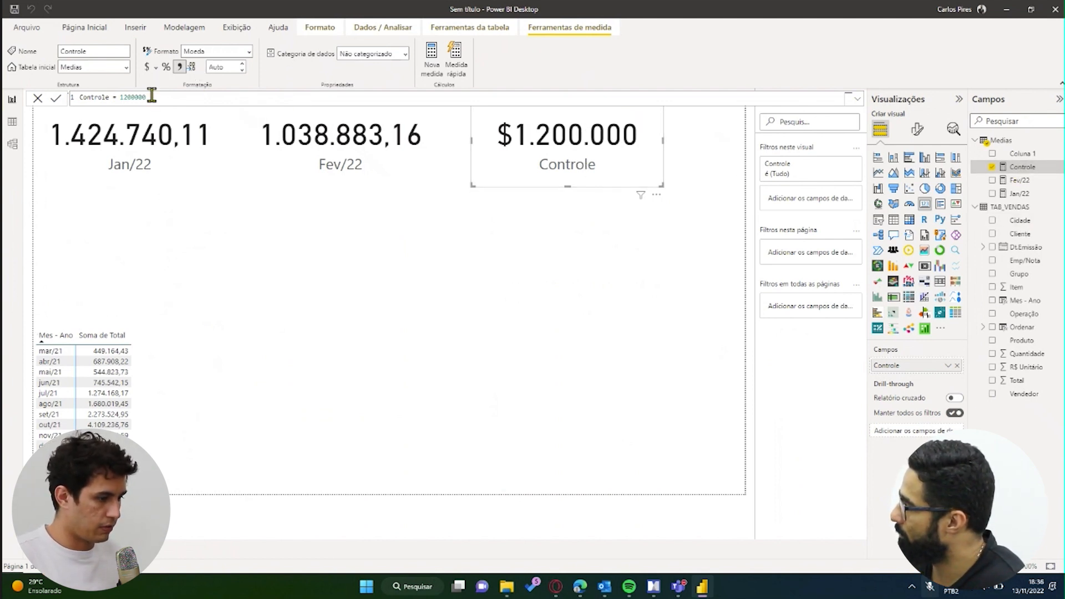
Delete the Controle card from the report page
left_click(427, 434)
mouse_move(566, 179)
left_mouse_down()
mouse_move(593, 178)
mouse_move(581, 170)
left_mouse_up()
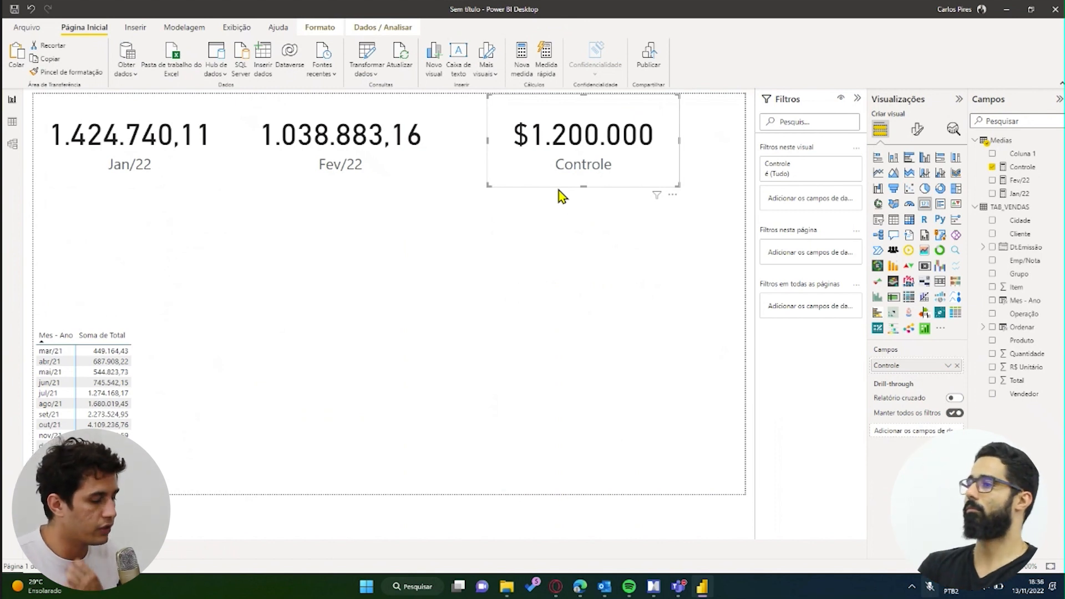
key("Delete")
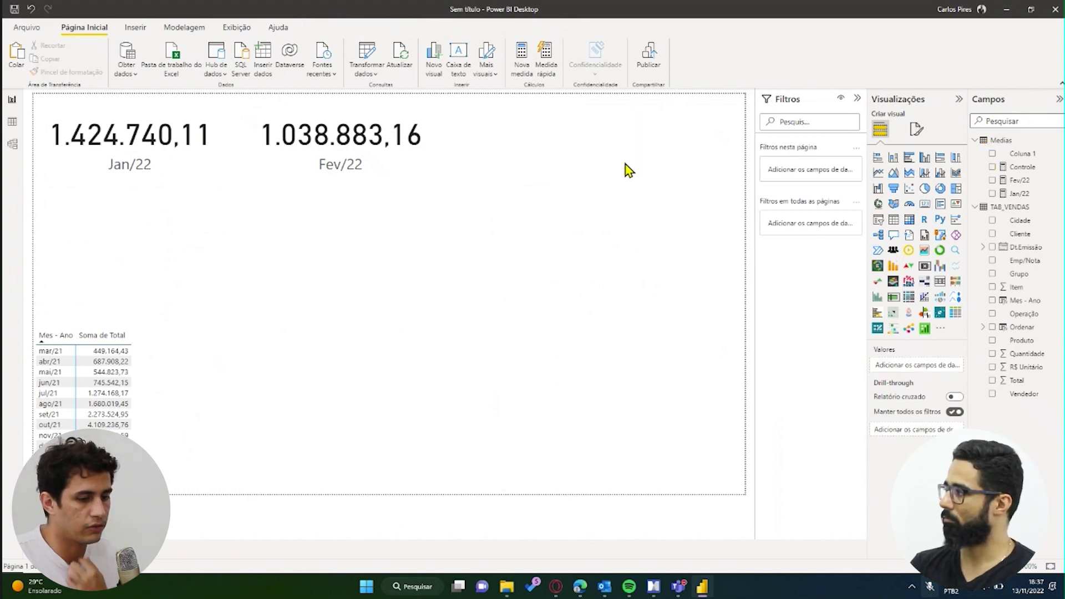
Add a widened gauge below the cards with Jan/22 as its value and Controle as its target value
left_click(910, 206)
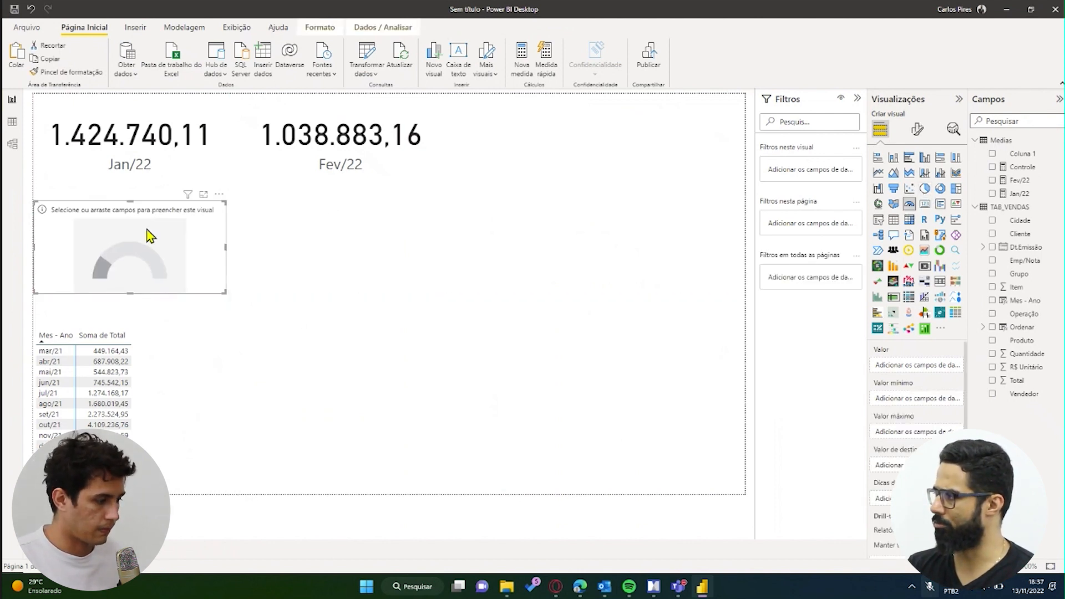
left_click_drag(225, 205, 380, 178)
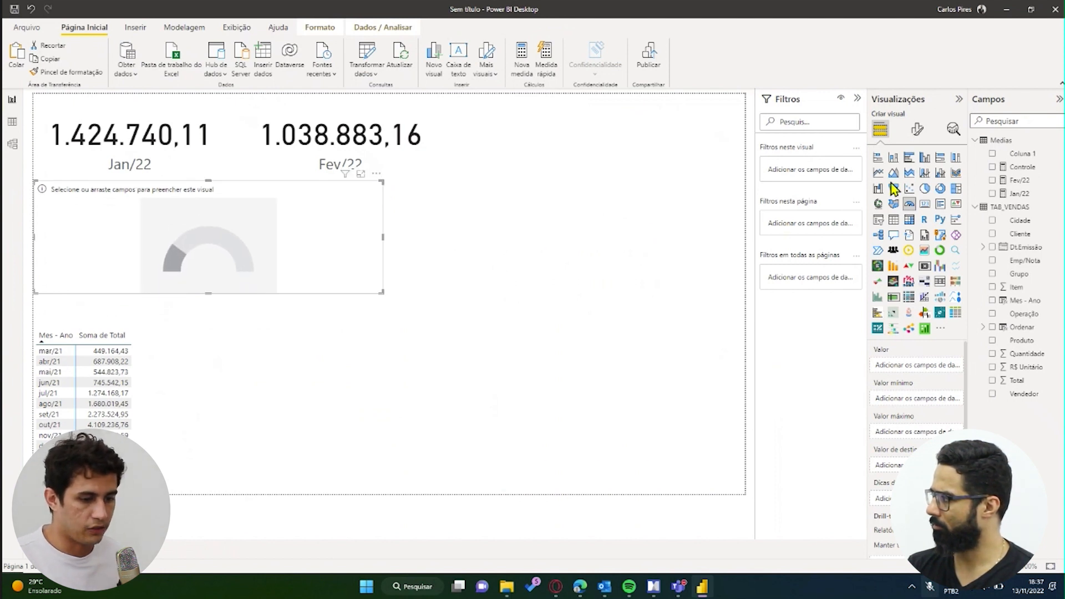
left_click_drag(1019, 193, 945, 364)
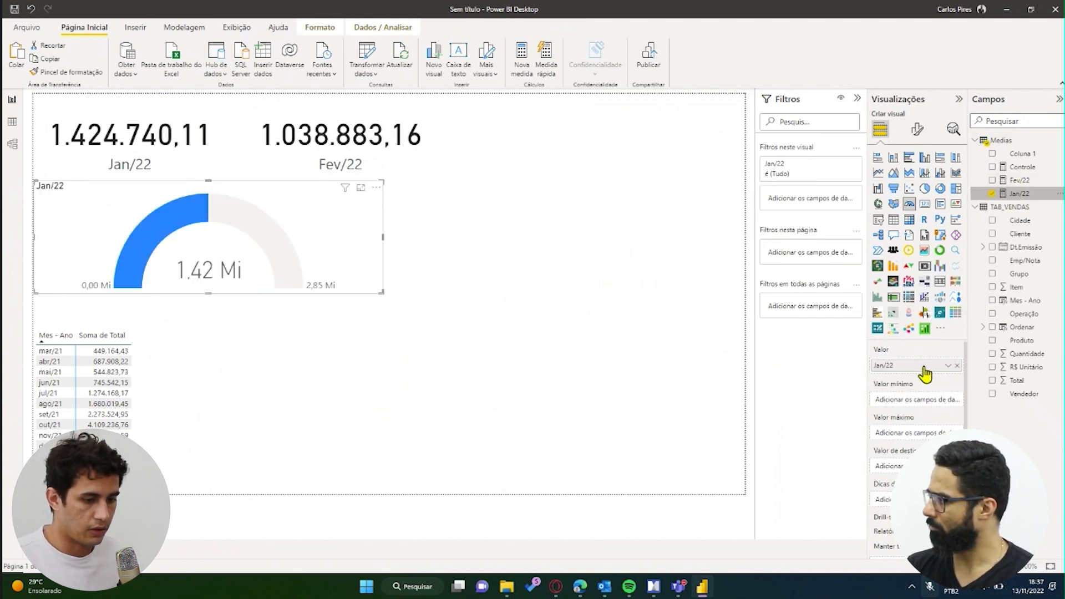
left_click_drag(1019, 166, 895, 467)
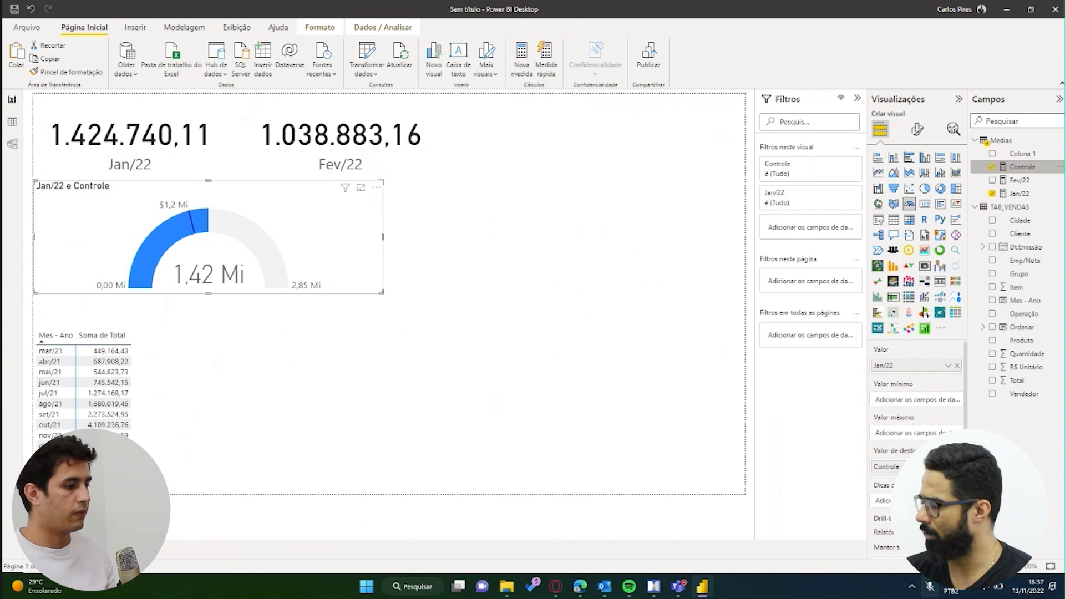
Duplicate the Jan/22 gauge beside the original and replace its value field with the Fev/22 measure
left_click(431, 255)
key("ctrl+v")
left_click_drag(309, 246, 642, 242)
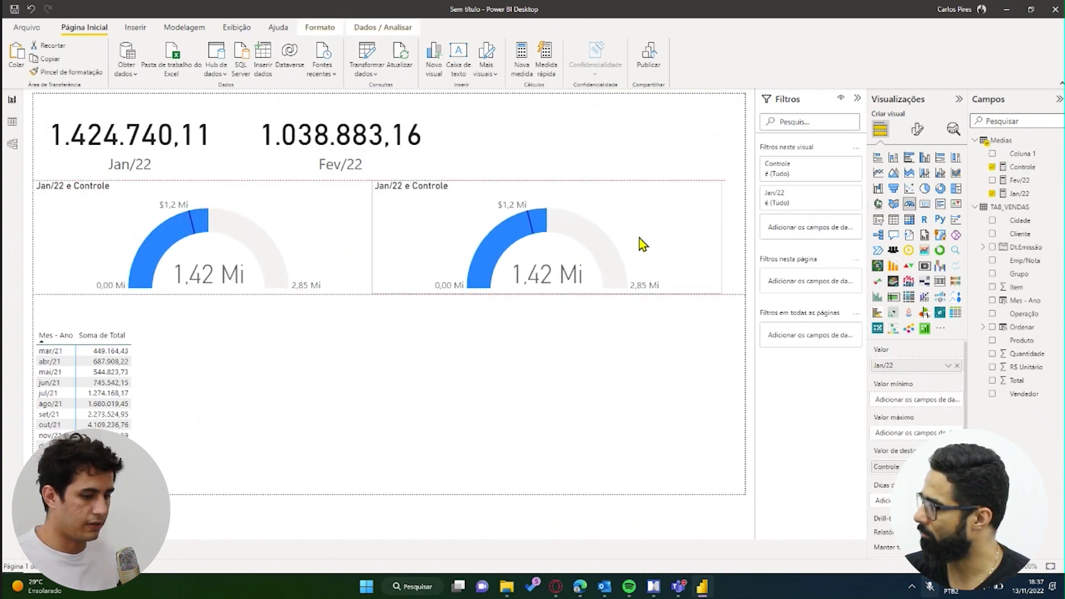
left_click(957, 365)
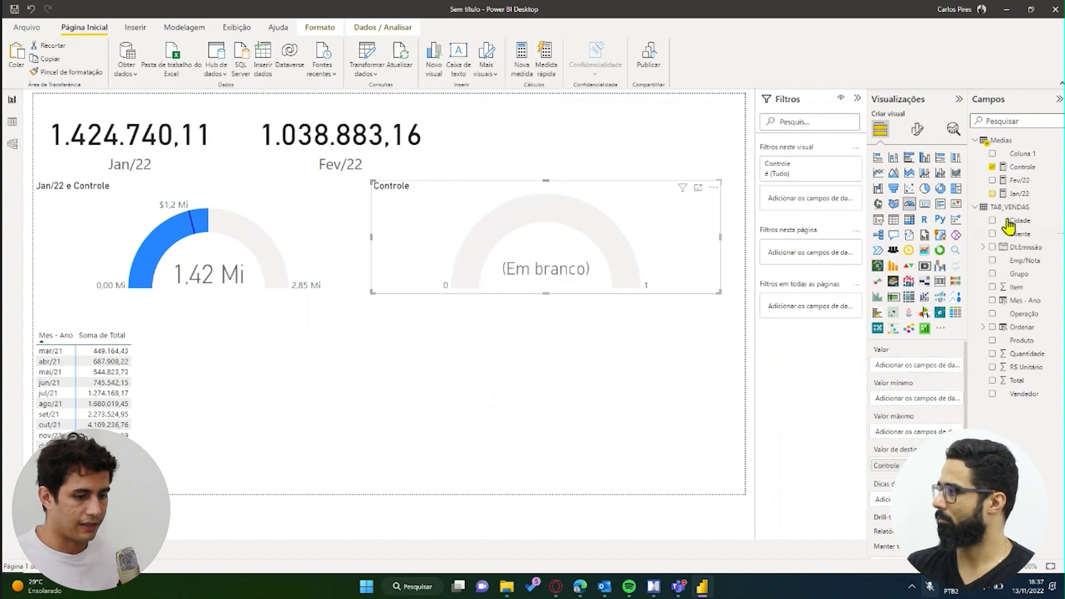
left_click_drag(1018, 191, 937, 367)
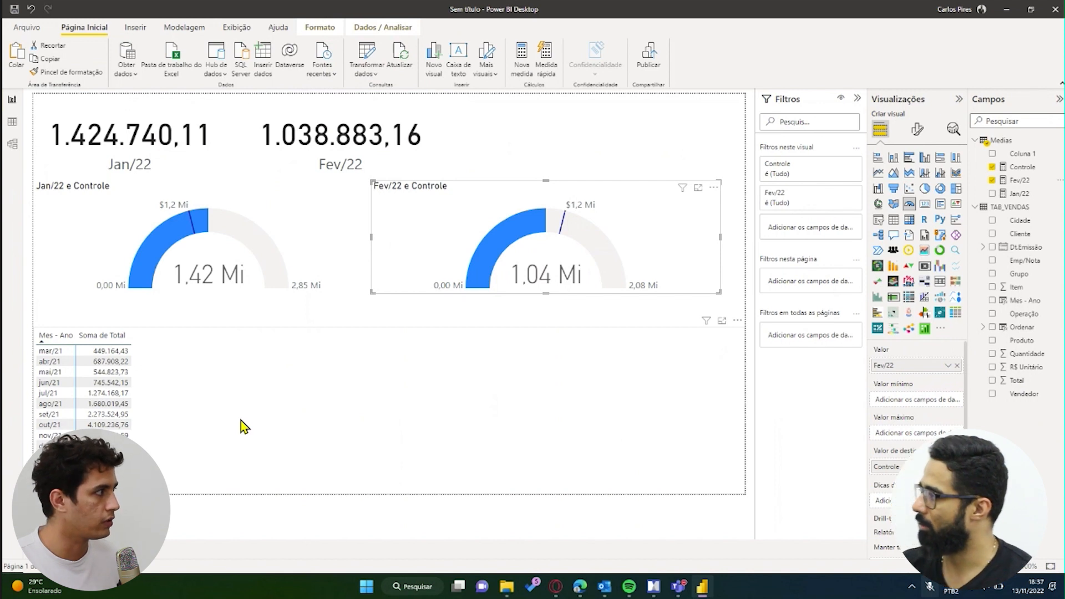
Delete the Mes - Ano sales table and enlarge both gauges side by side to fill the freed lower area
left_click(245, 427)
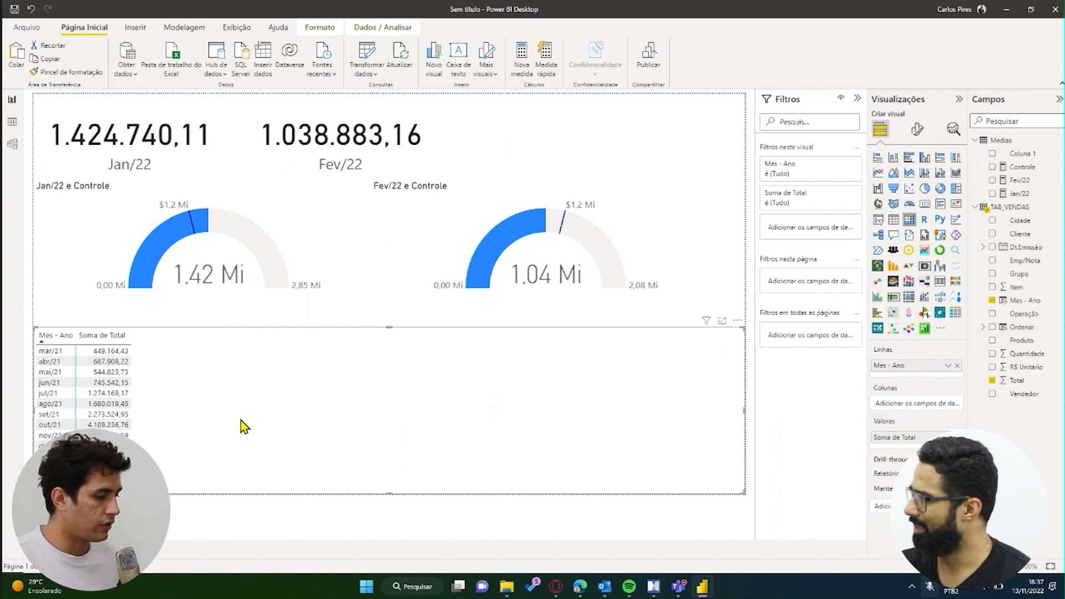
key("Delete")
left_click(297, 282)
left_click_drag(380, 292, 381, 549)
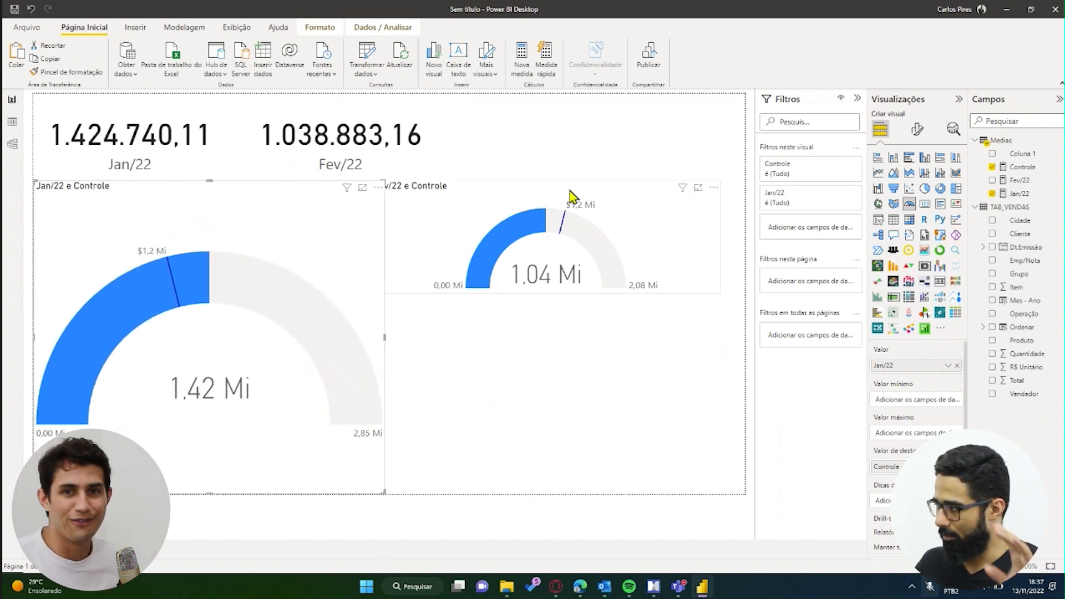
left_click_drag(571, 210, 602, 240)
left_click_drag(546, 270, 576, 272)
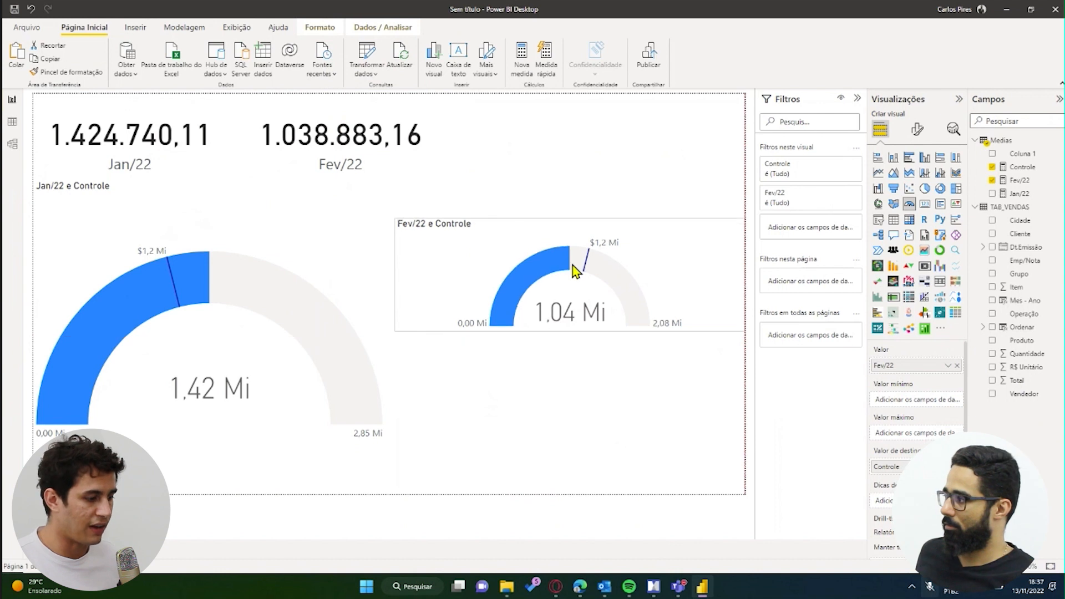
left_click_drag(396, 330, 394, 461)
Place the Fev/22 and Jan/22 cards above their matching gauges and lower the Jan/22 gauge's upper edge to align with the Fev/22 gauge
left_click_drag(356, 135, 568, 174)
left_click(212, 166)
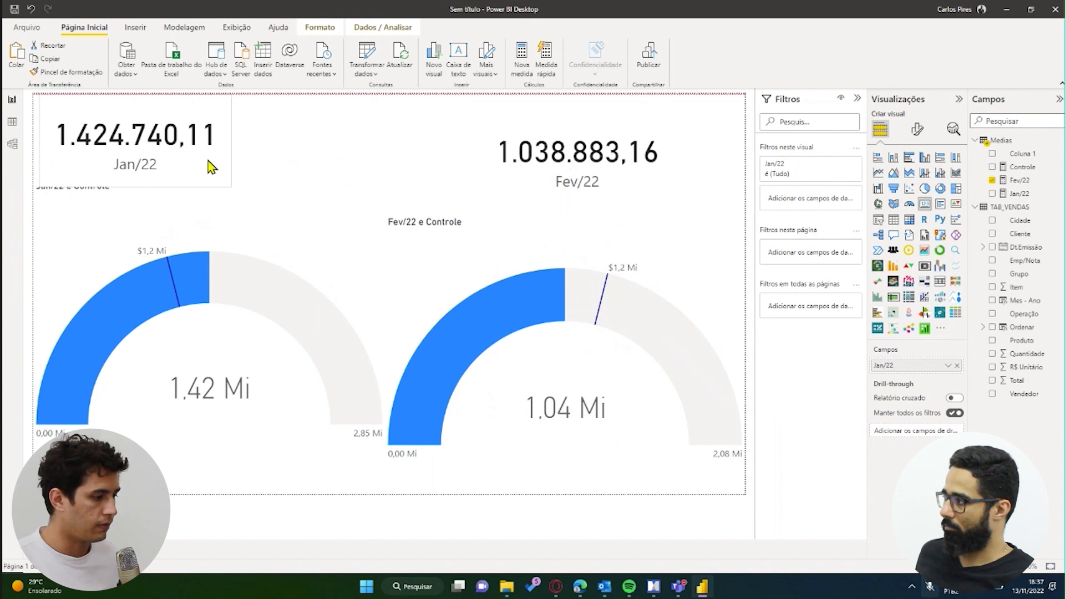
left_click_drag(208, 160, 298, 160)
left_click(60, 195)
left_click_drag(35, 181, 34, 217)
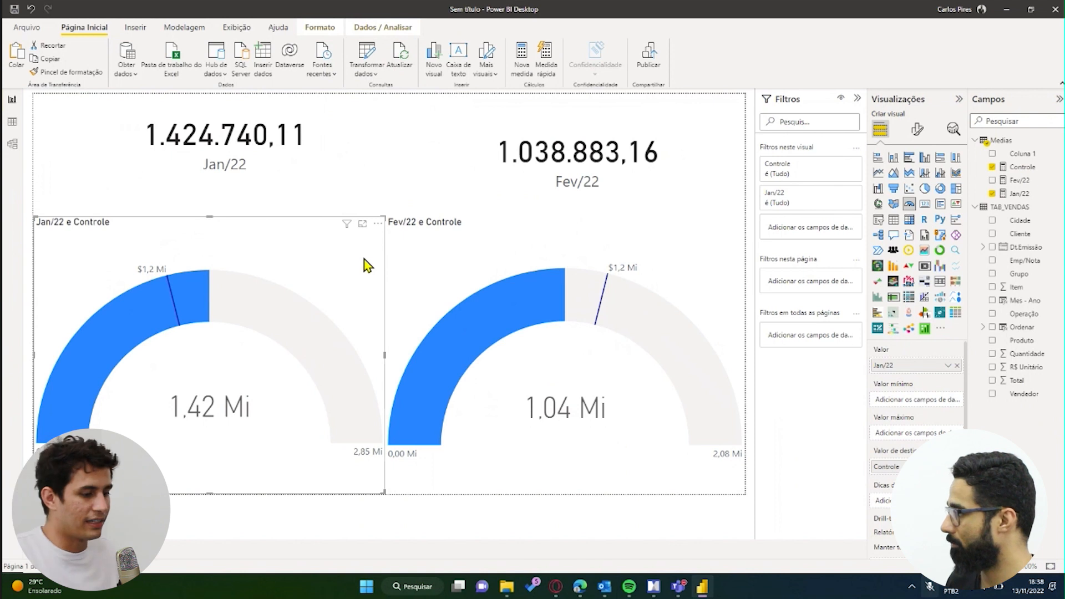
Save the report under the file name PowerBi_Planejamento
left_click(612, 160)
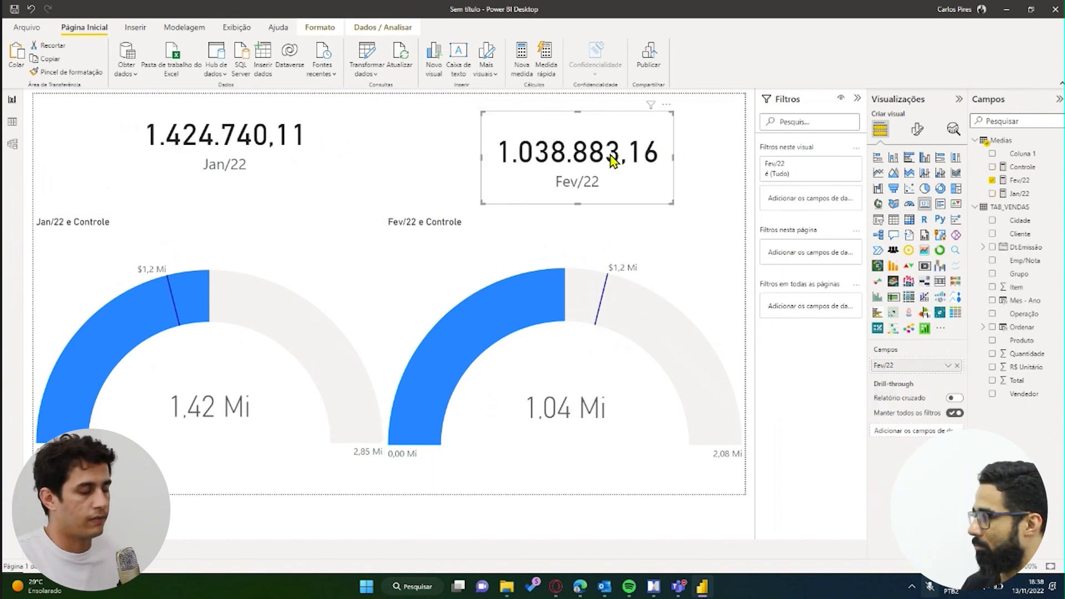
left_click(14, 10)
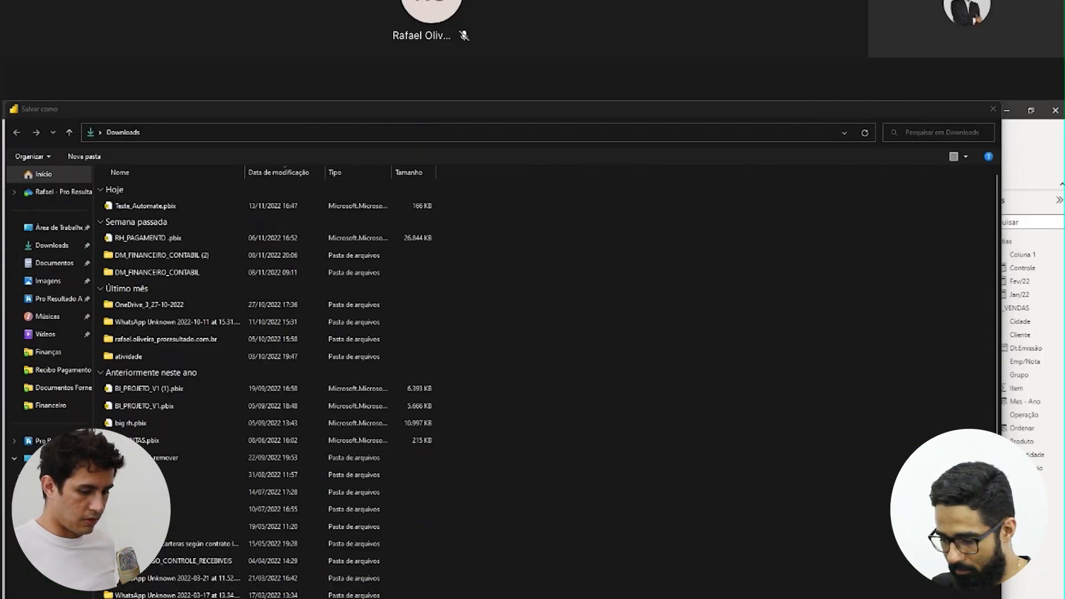
key("Return")
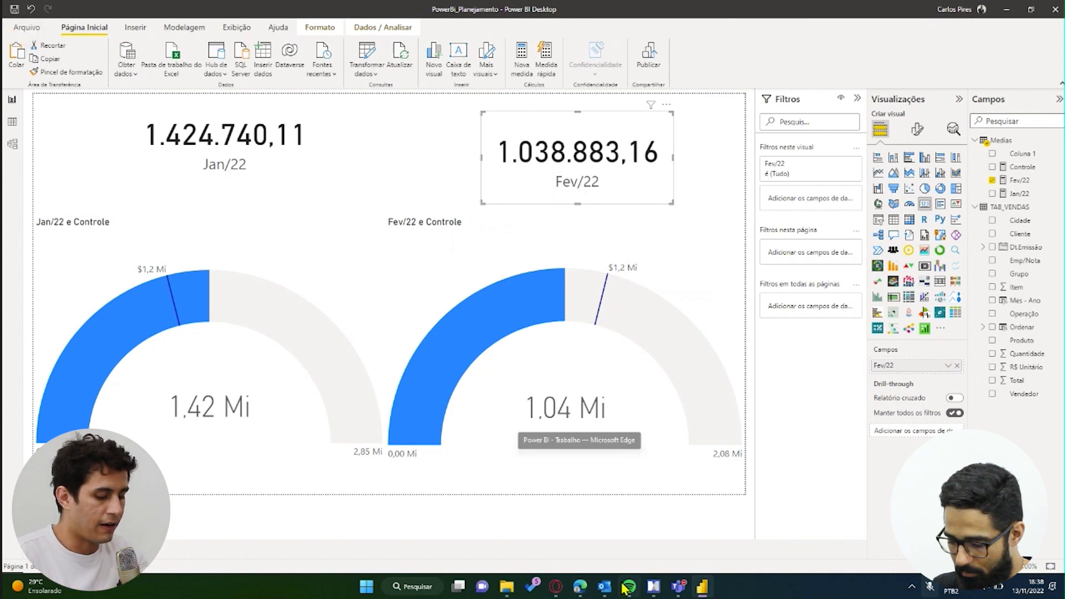
Switch to the Power BI service in Edge, refresh the PR_TrainningSpace workspace and sort its content by most recent update
left_click(579, 586)
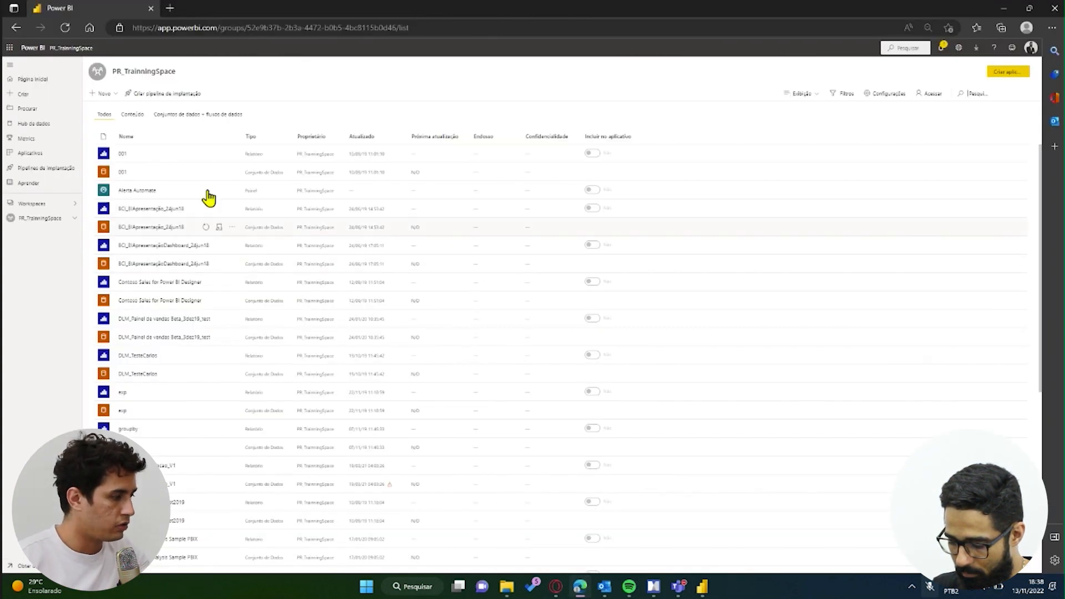
left_click(65, 28)
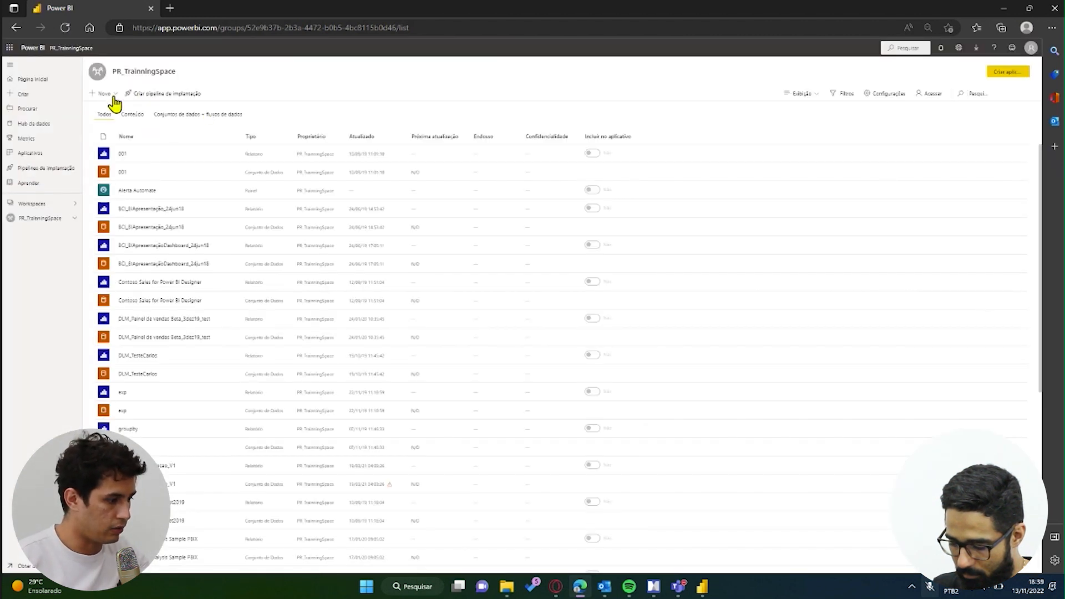
left_click(369, 140)
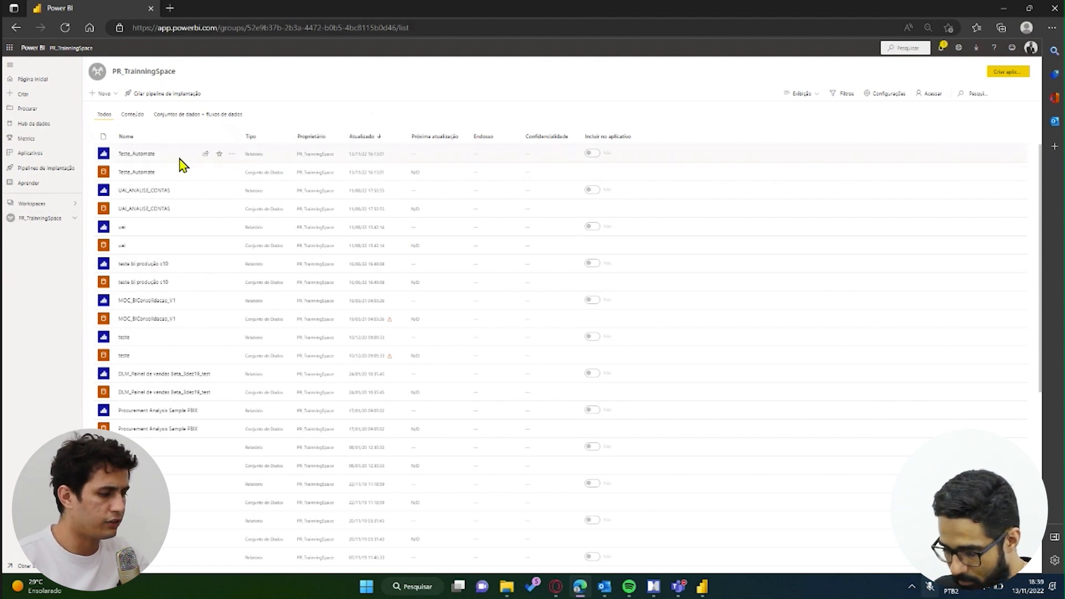
Return to Power BI Desktop and publish the PowerBi_Planejamento report to the PR_TrainningSpace workspace
left_click(702, 582)
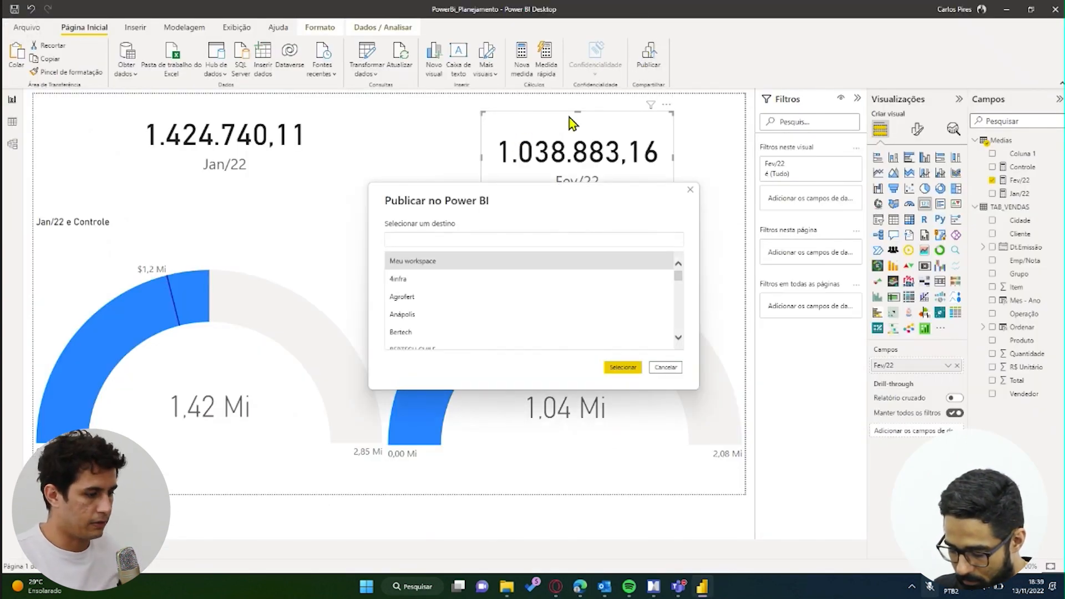
left_click(434, 238)
type("PR")
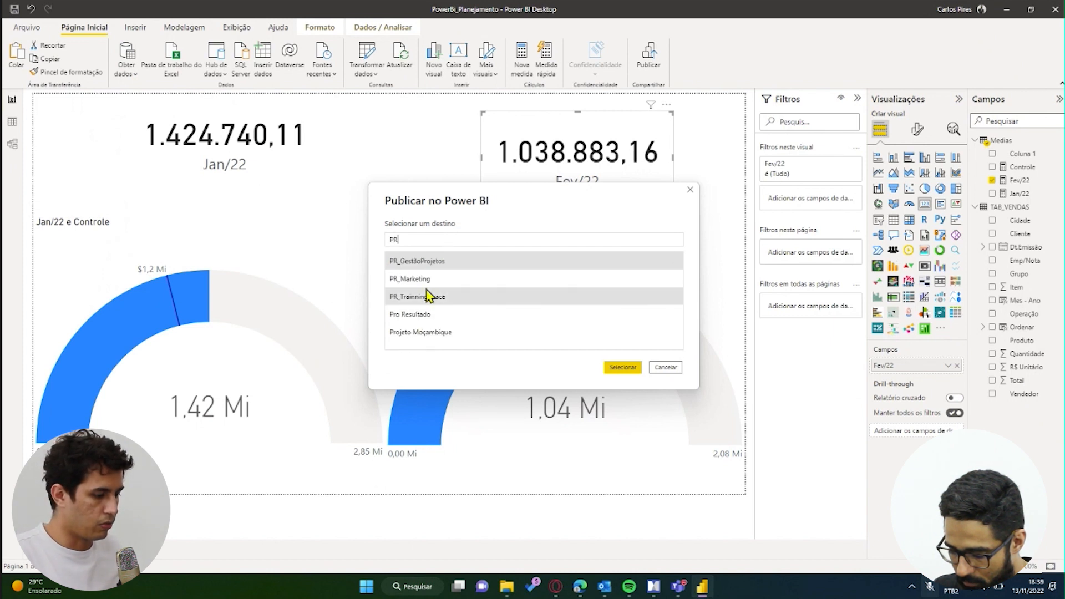
left_click(430, 296)
left_click(615, 368)
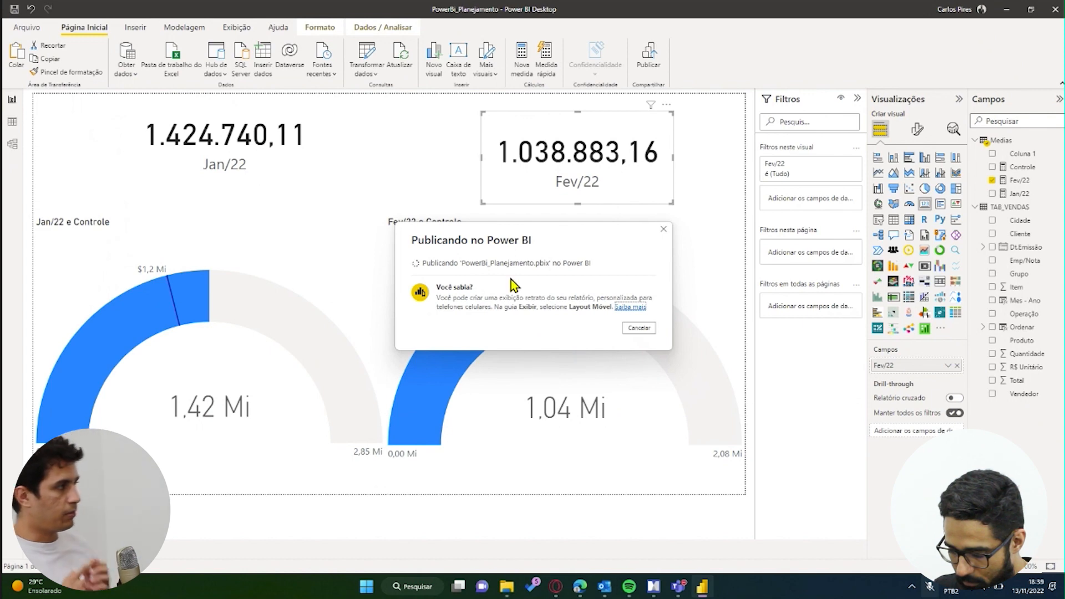
Switch back to Edge, refresh the PR_TrainningSpace workspace sorted by most recent update, and open the PowerBi_Planejamento report
left_click(582, 591)
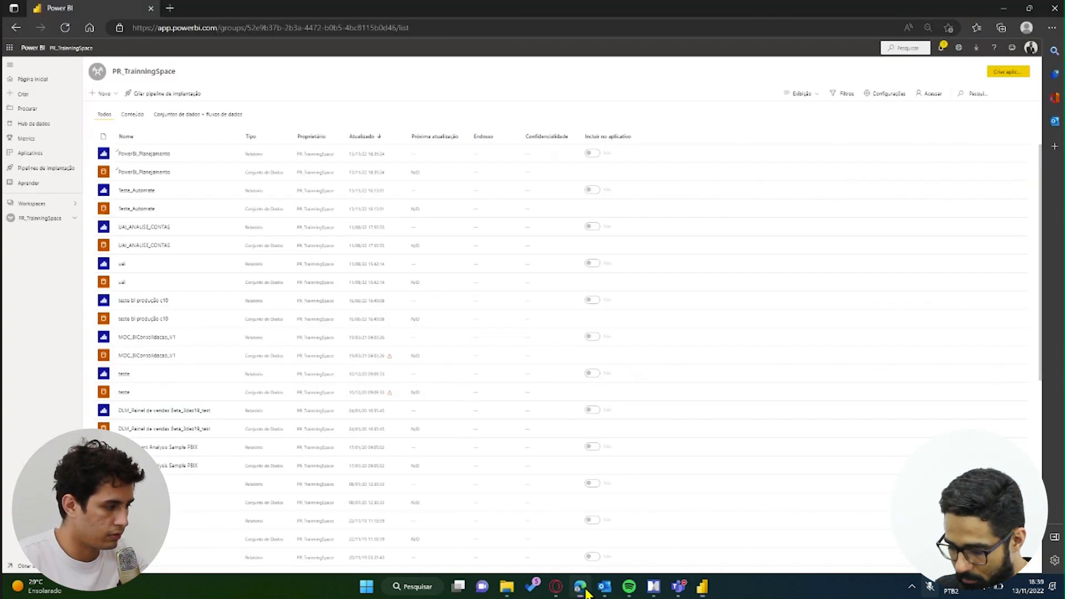
left_click(64, 32)
left_click(364, 137)
double_click(364, 139)
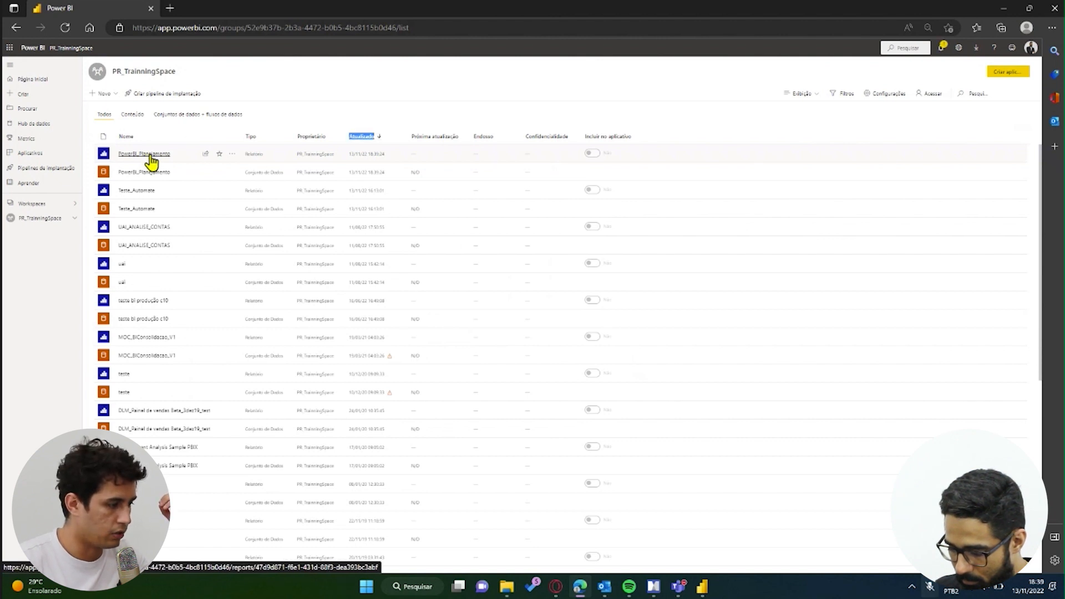
left_click(151, 161)
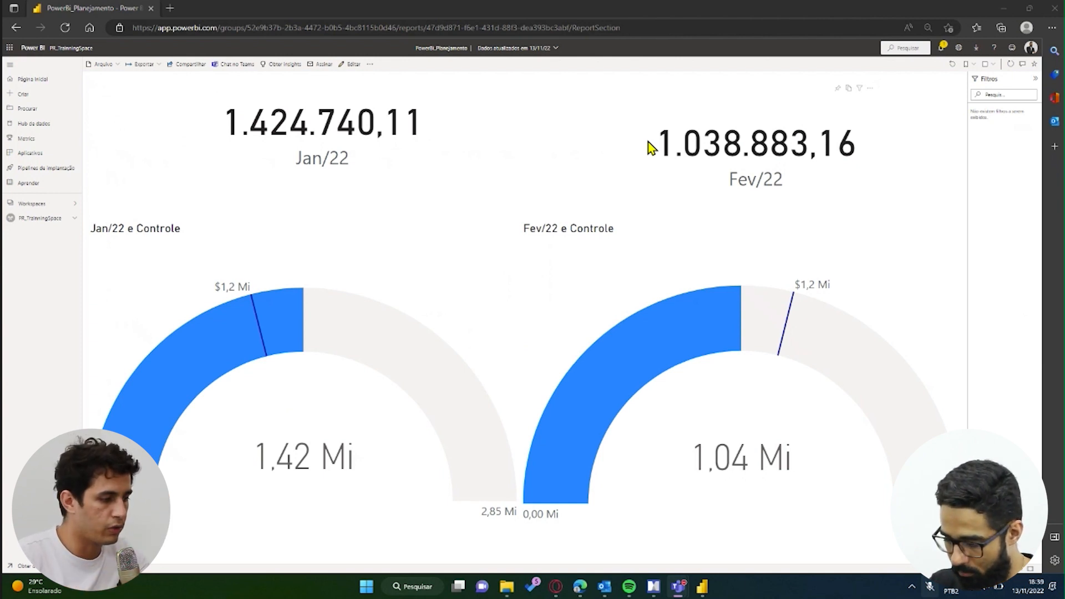
Put the published report into edit mode and select the Jan/22 card
left_click(355, 66)
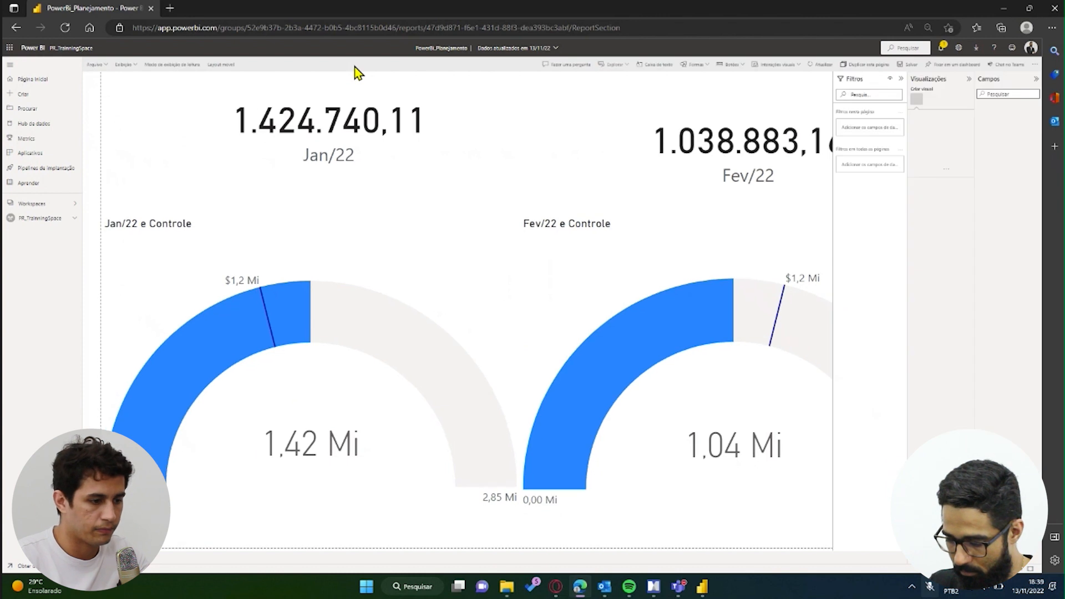
left_click(290, 131)
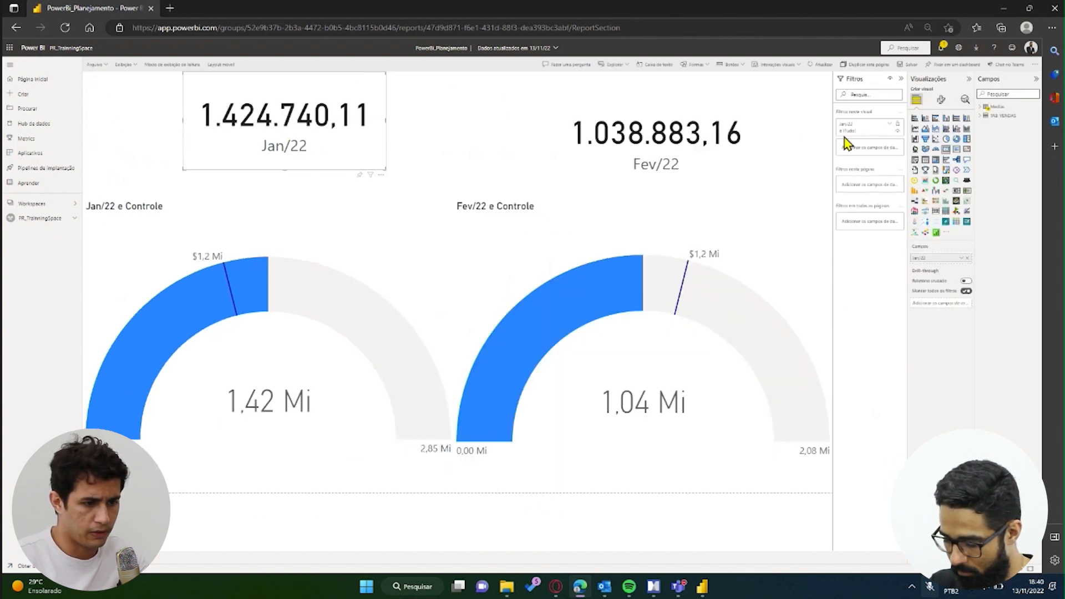
left_click(381, 175)
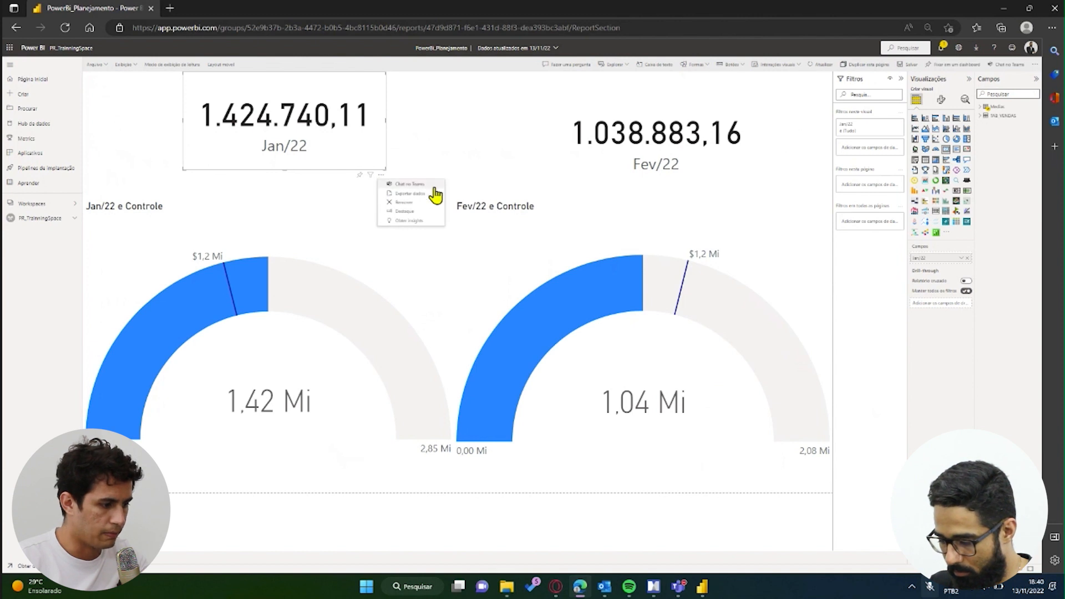
left_click(334, 137)
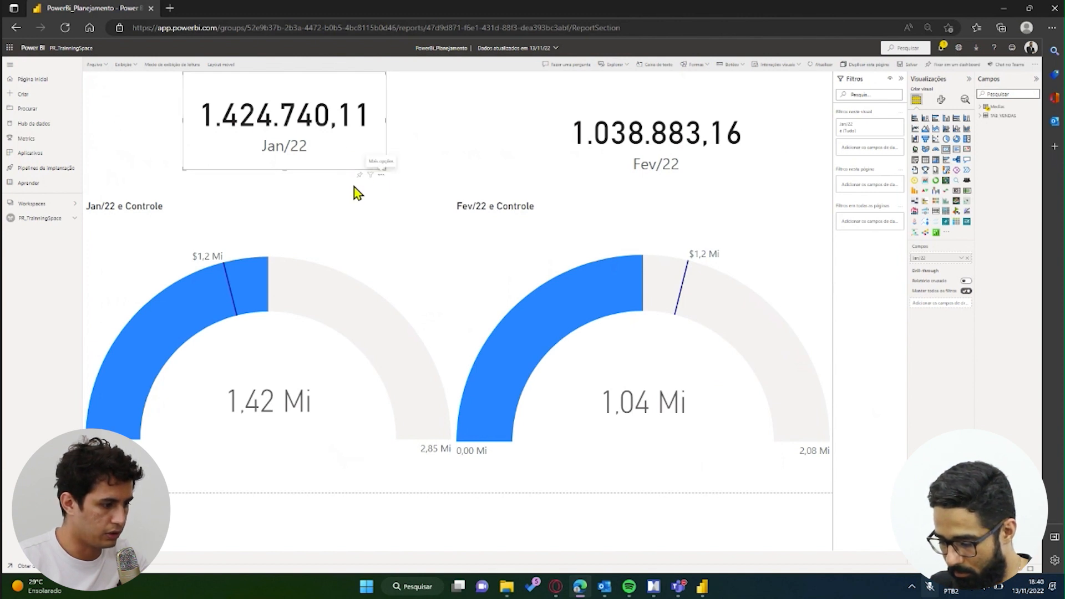
Pin the Jan/22 card to a new dashboard named FATURAMENTO_JAN_2022
left_click(360, 175)
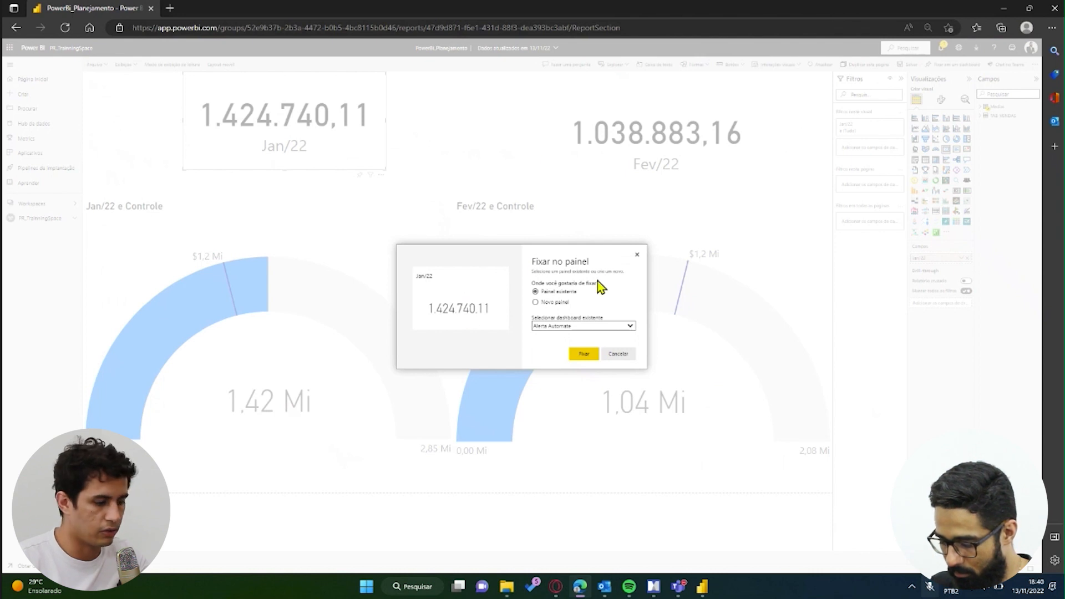
left_click(558, 302)
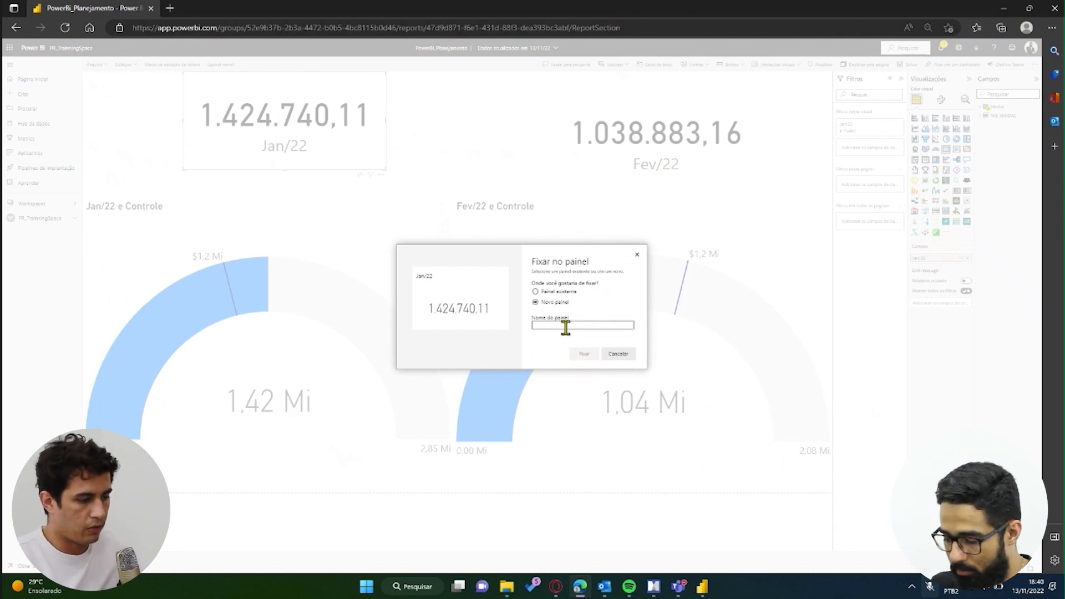
left_click(565, 327)
type("D")
key("BackSpace")
type("Jan")
key("BackSpace")
key("BackSpace")
key("BackSpace")
type("FATURAMENTO_JAN_2022")
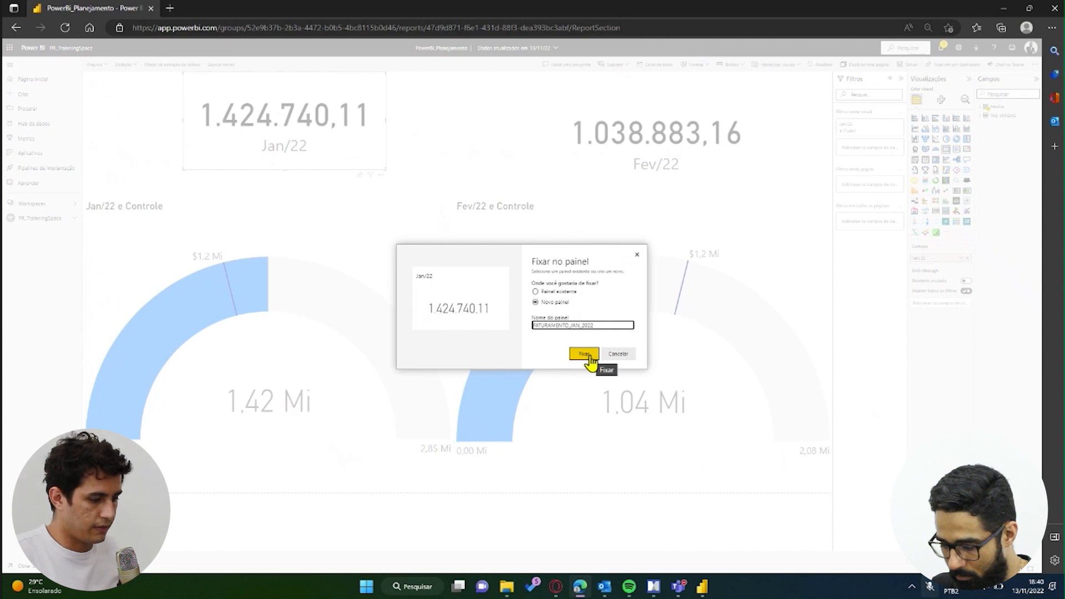
left_click(593, 359)
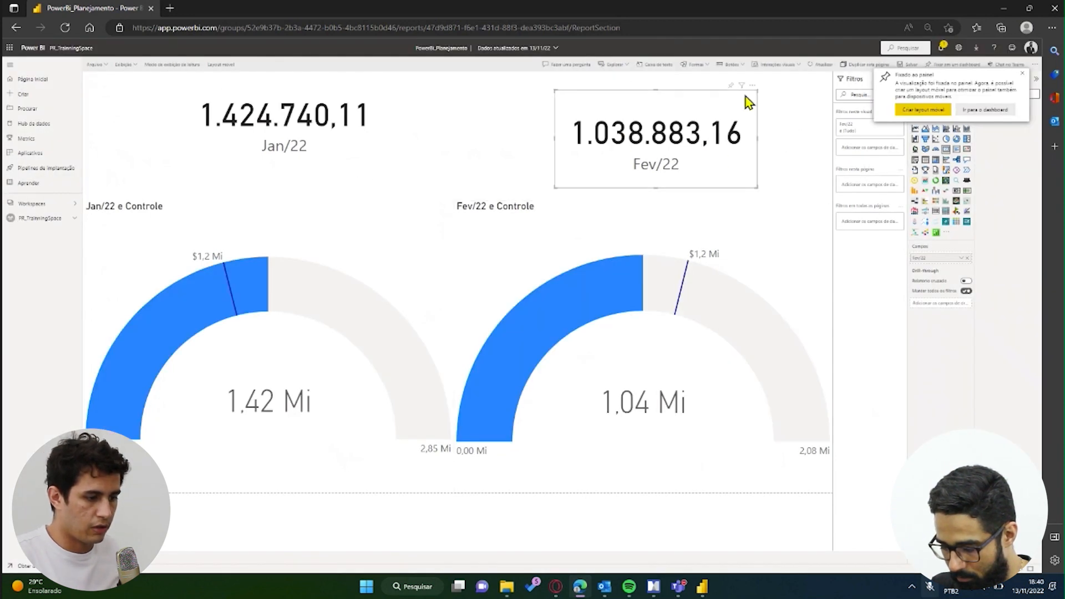
Pin the Fev/22 card to a new dashboard named FATURAMENTO_FEV_2022
left_click(730, 86)
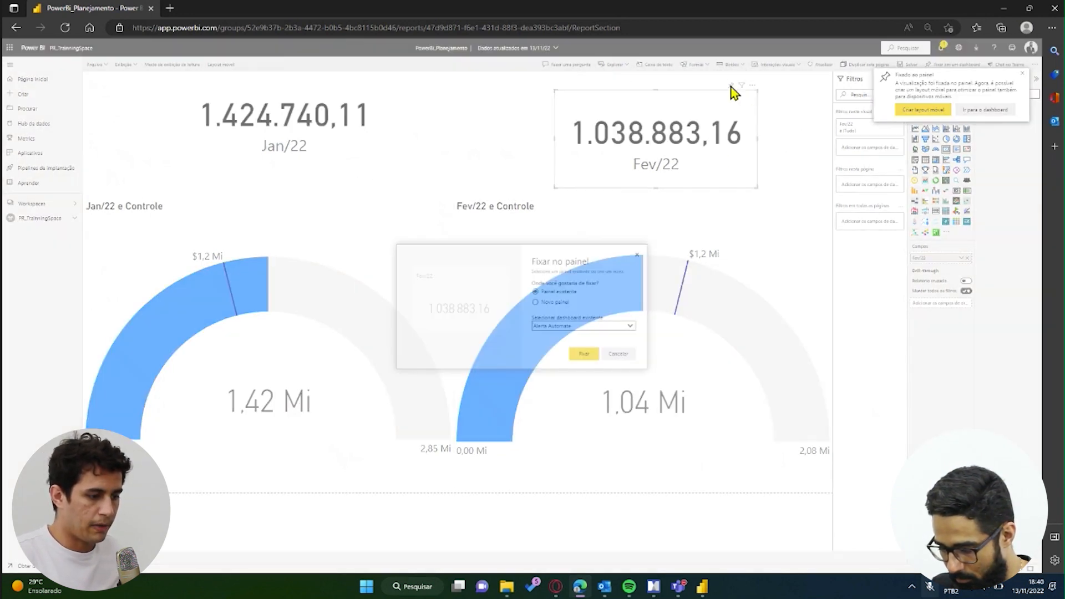
left_click(556, 307)
left_click(547, 325)
type("JAN")
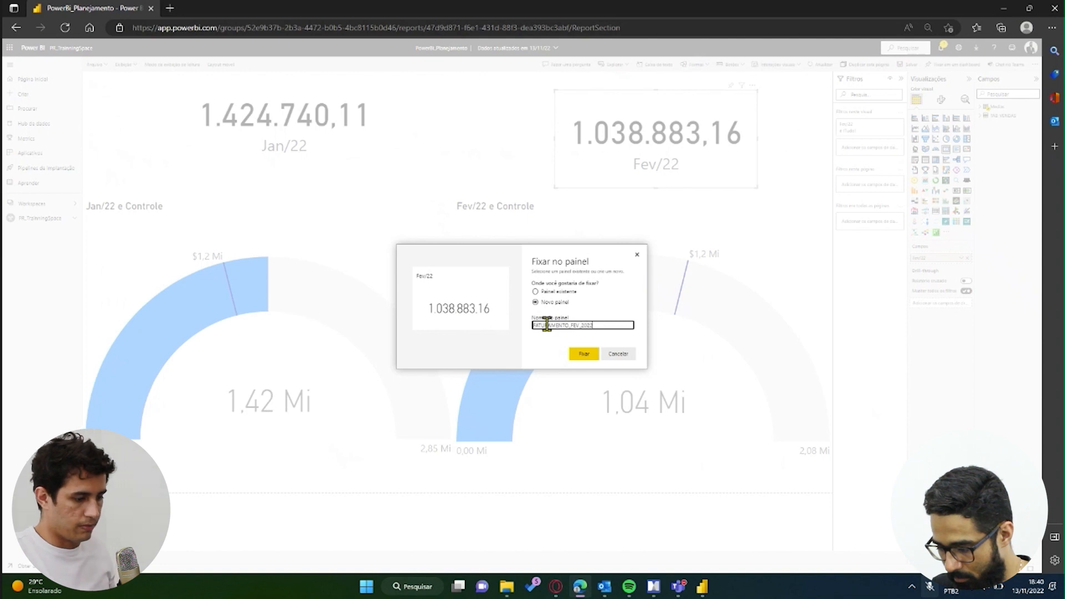
left_click(578, 357)
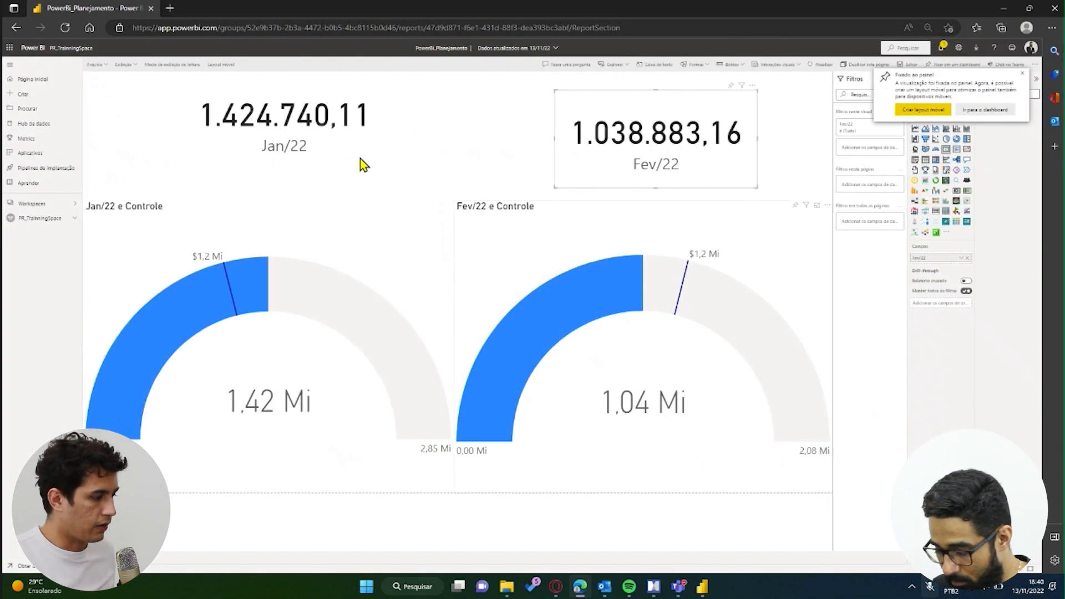
Return to the PR_TrainningSpace workspace, sort its content by update date in ascending order and open the FATURAMENTO_FEV_2022 dashboard
left_click(28, 226)
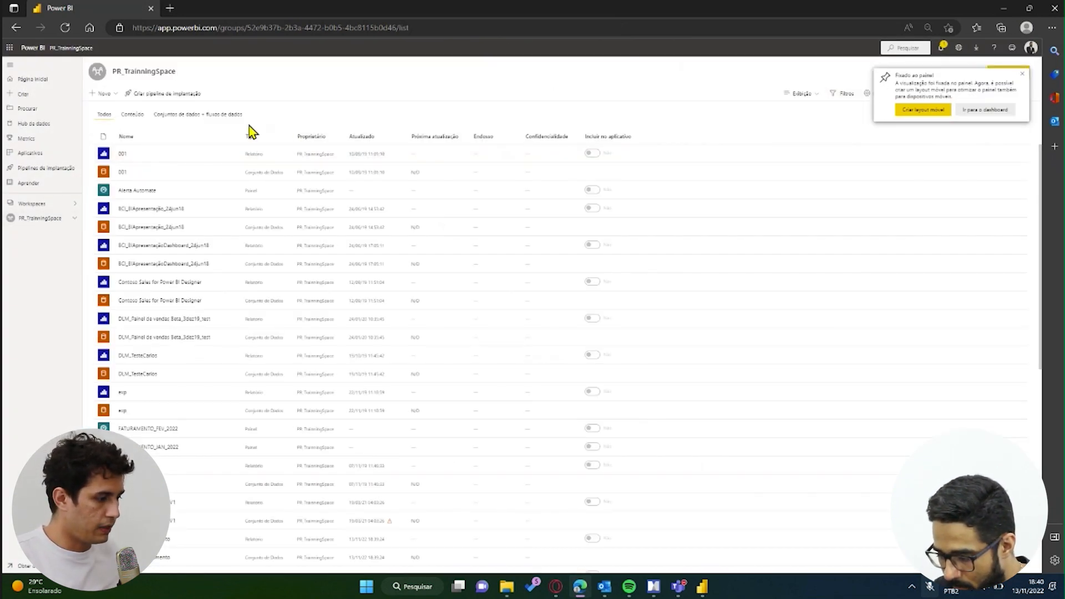
left_click(361, 138)
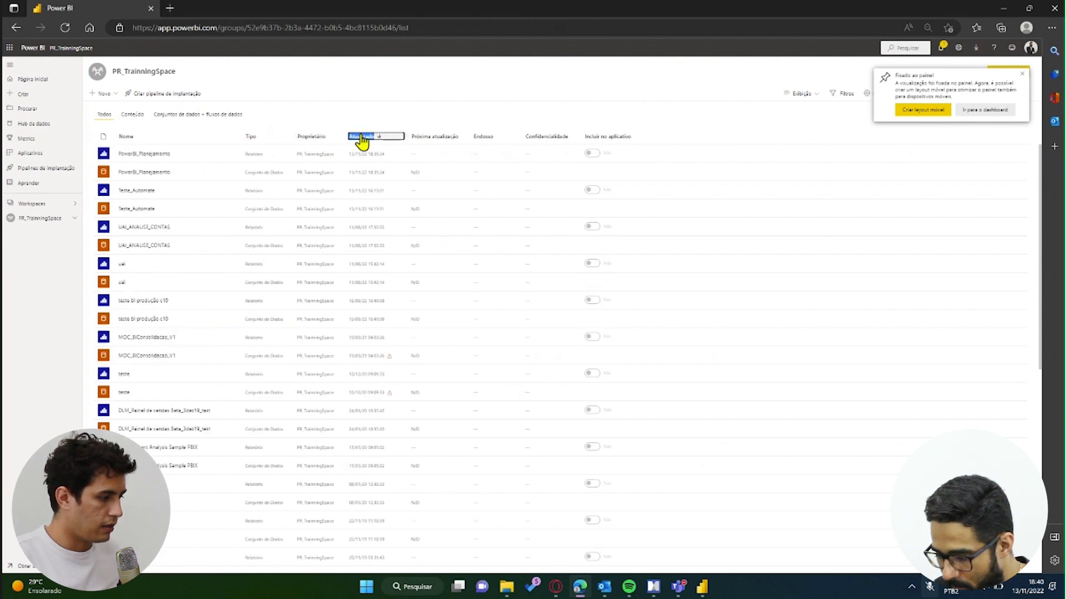
left_click(362, 140)
left_click(361, 139)
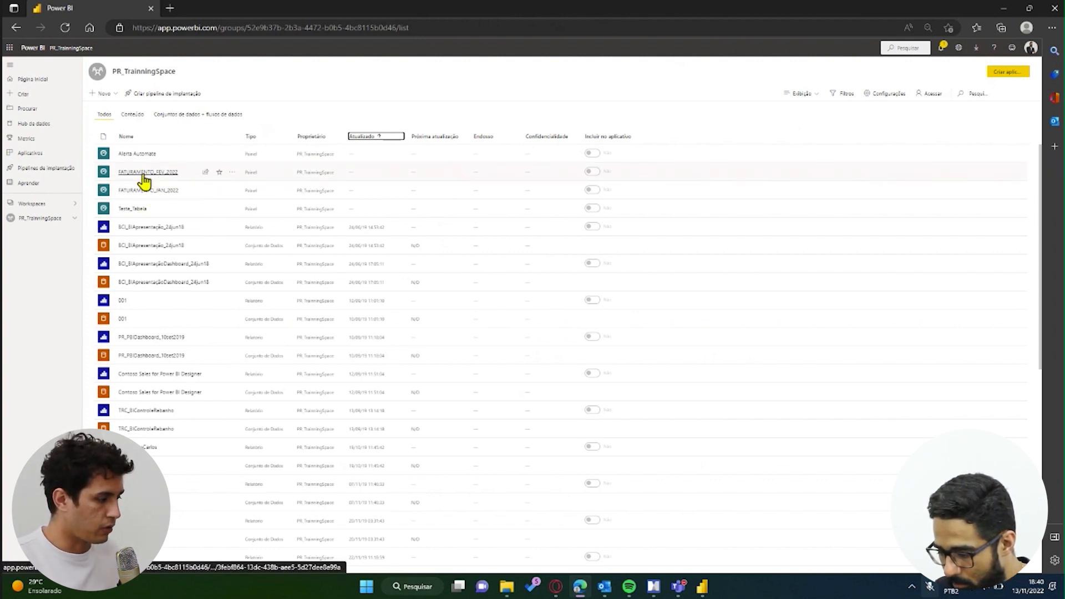
left_click(144, 176)
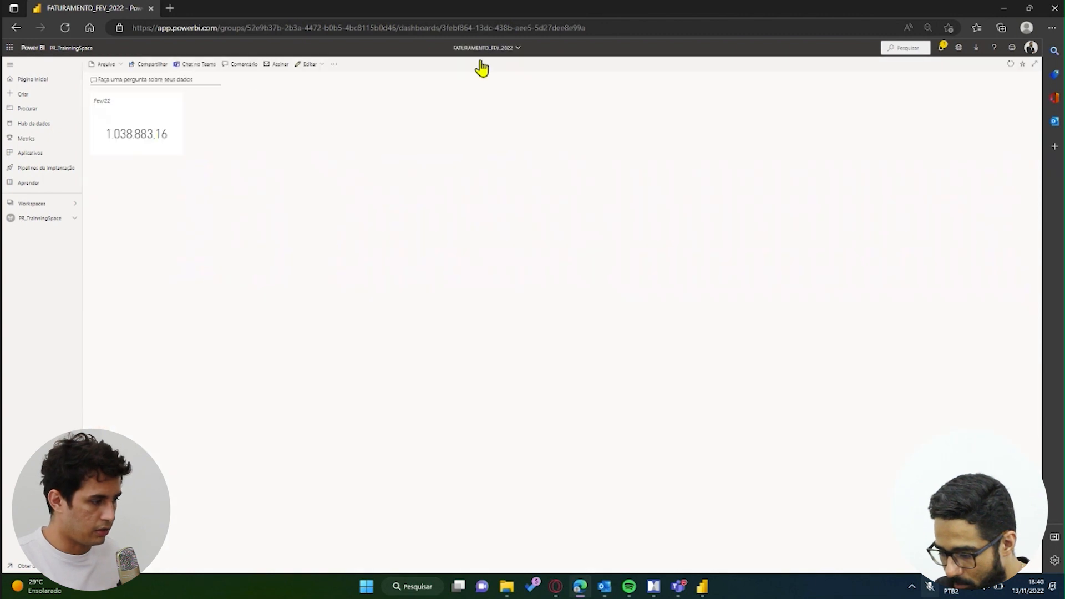
scroll(162, 124, "up", 3)
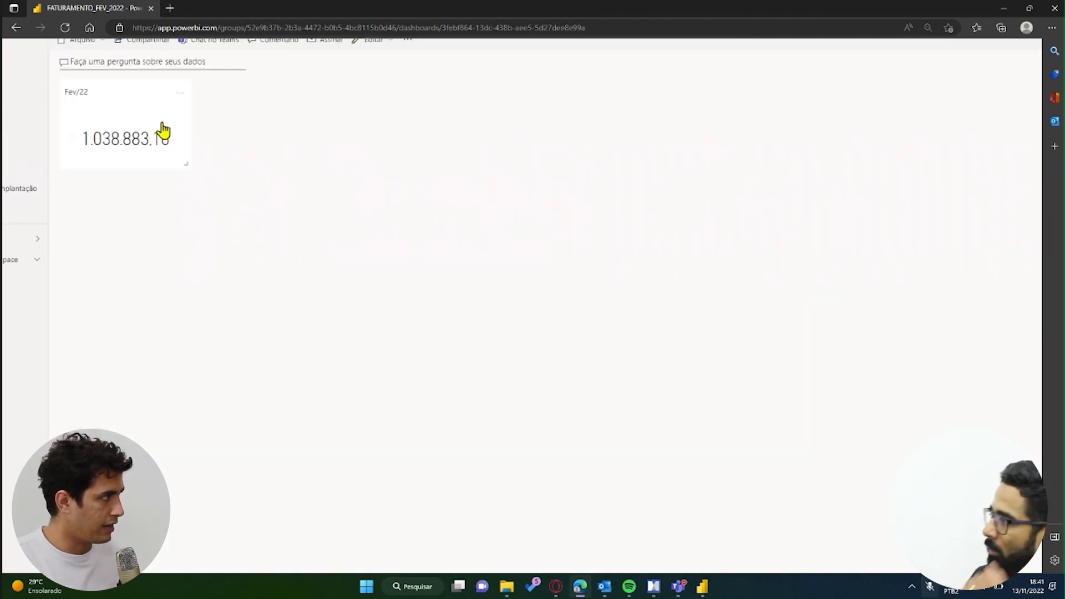
scroll(162, 131, "down", 3)
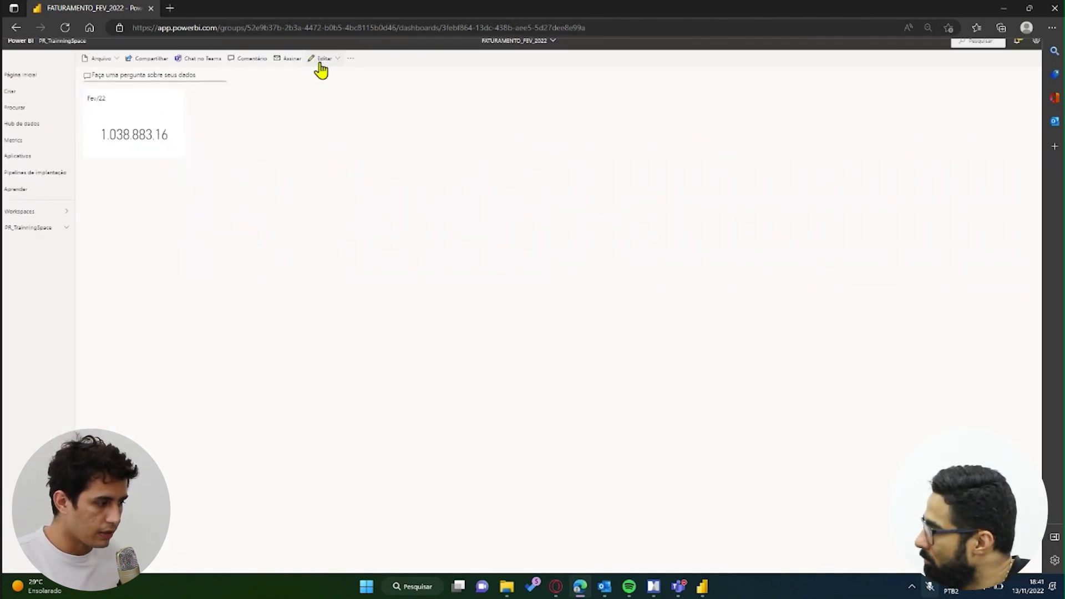
left_click(150, 138)
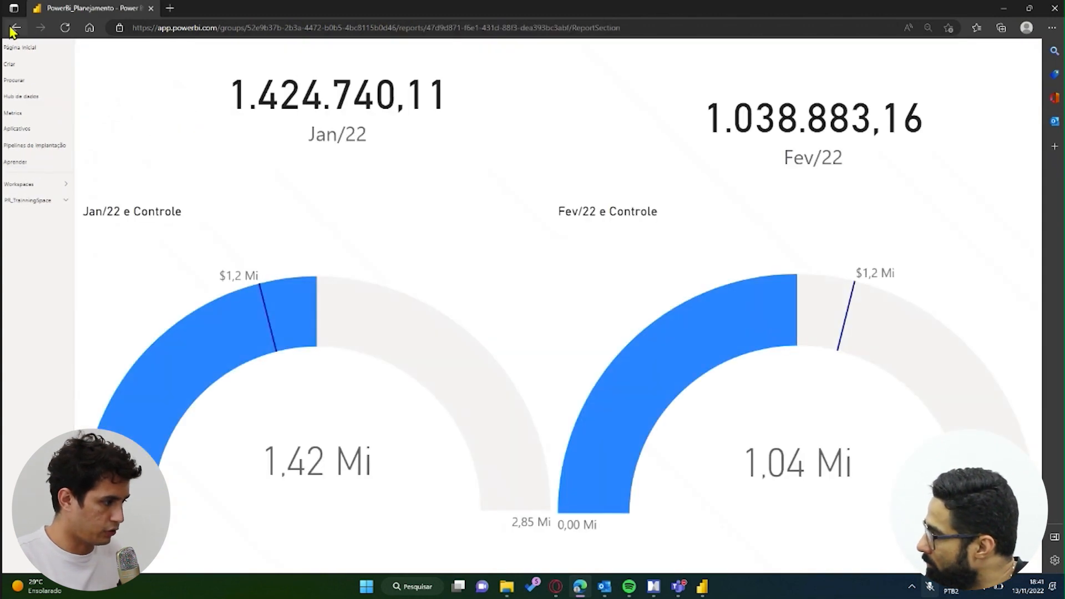
left_click(16, 27)
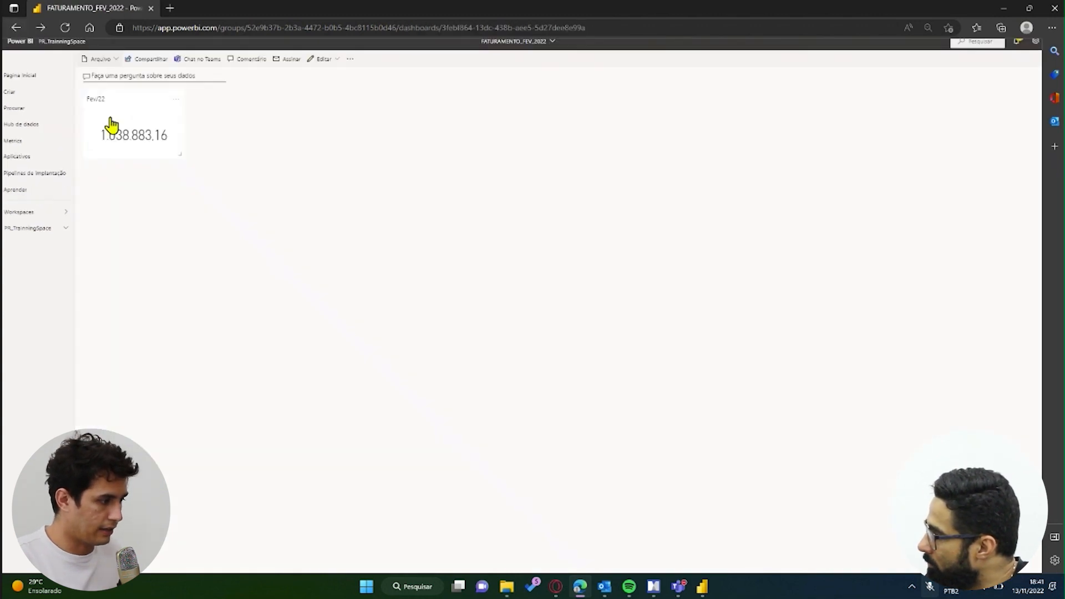
left_click(178, 101)
left_click(16, 27)
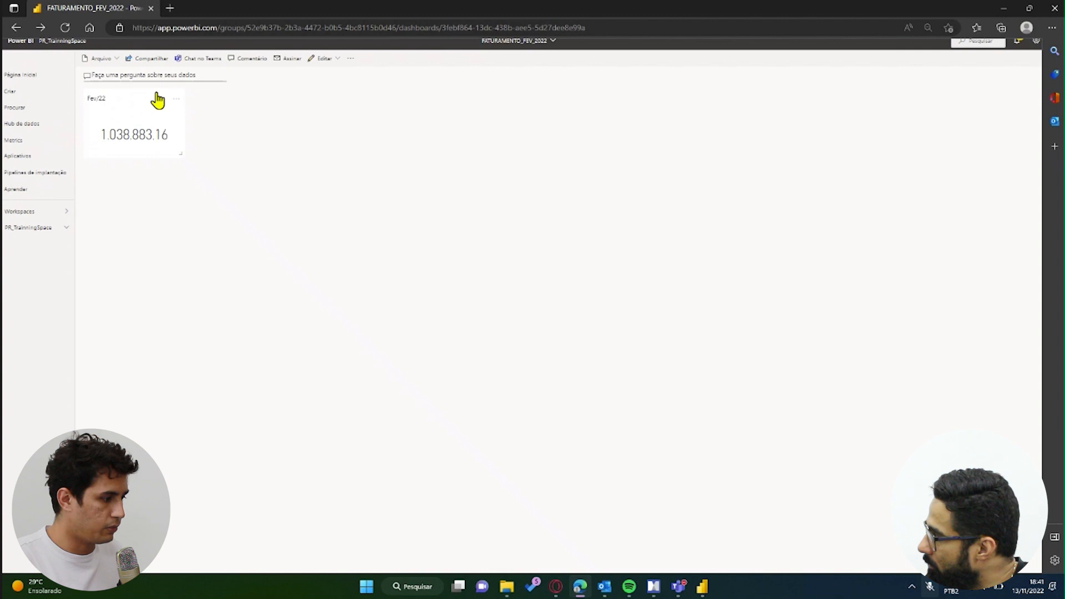
Open alert management for the Fev/22 tile and add a new alert rule
left_click(176, 99)
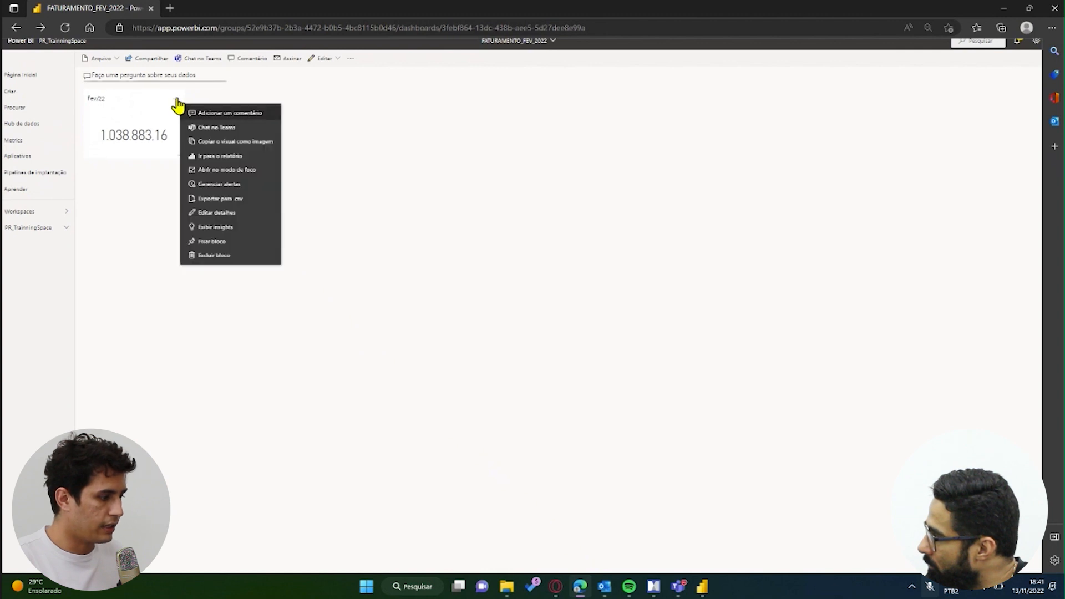
left_click(220, 185)
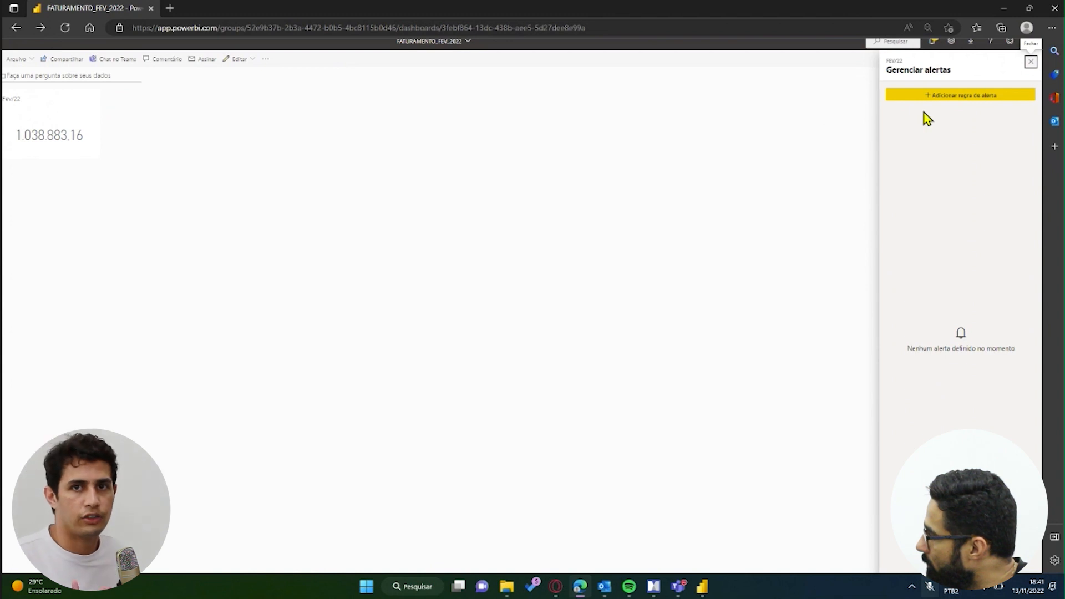
left_click(945, 99)
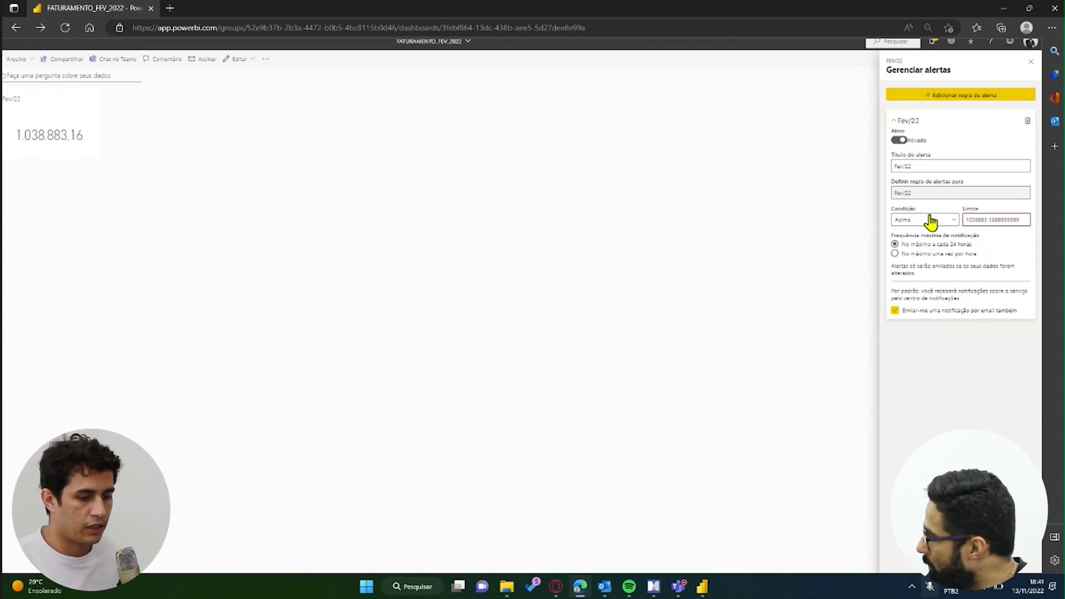
Set the Fev/22 alert's condition to Abaixo with a limit of 1200000 and turn off its email notification
double_click(987, 221)
key("BackSpace")
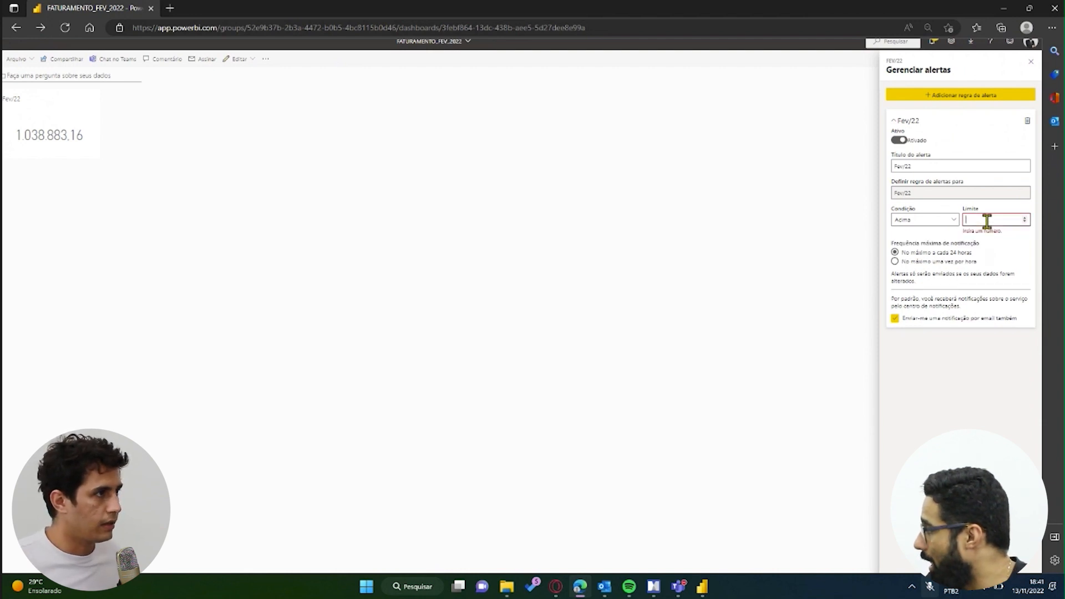
left_click(940, 221)
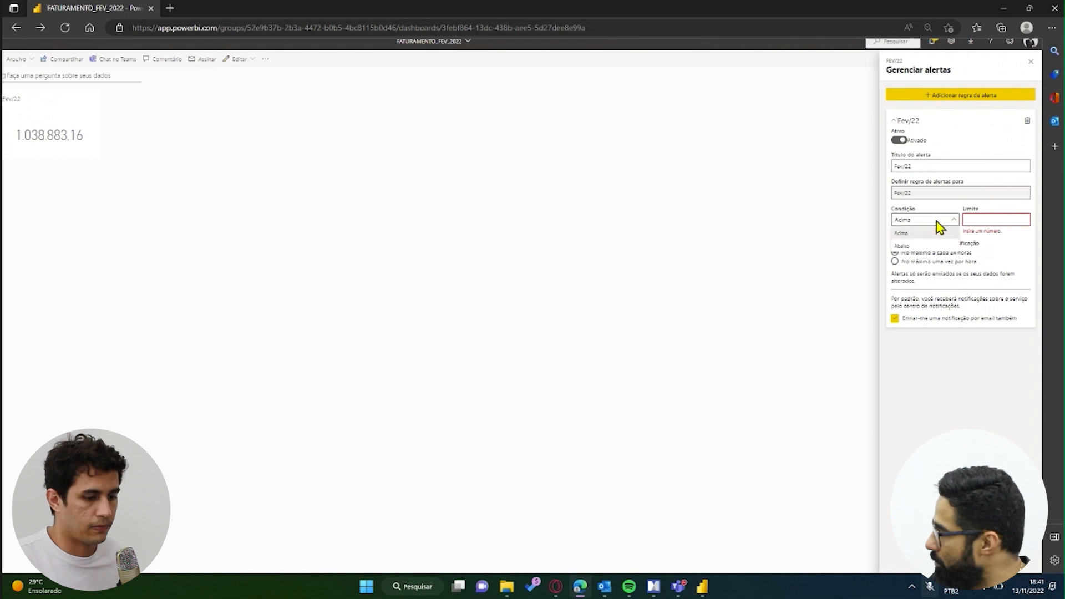
left_click(908, 248)
left_click(986, 221)
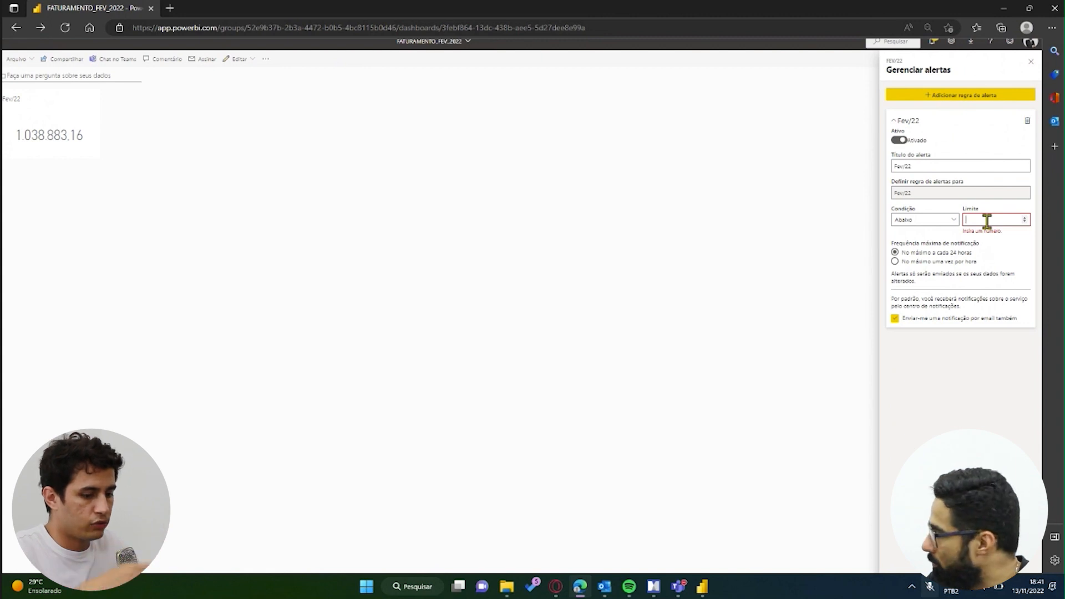
type("10")
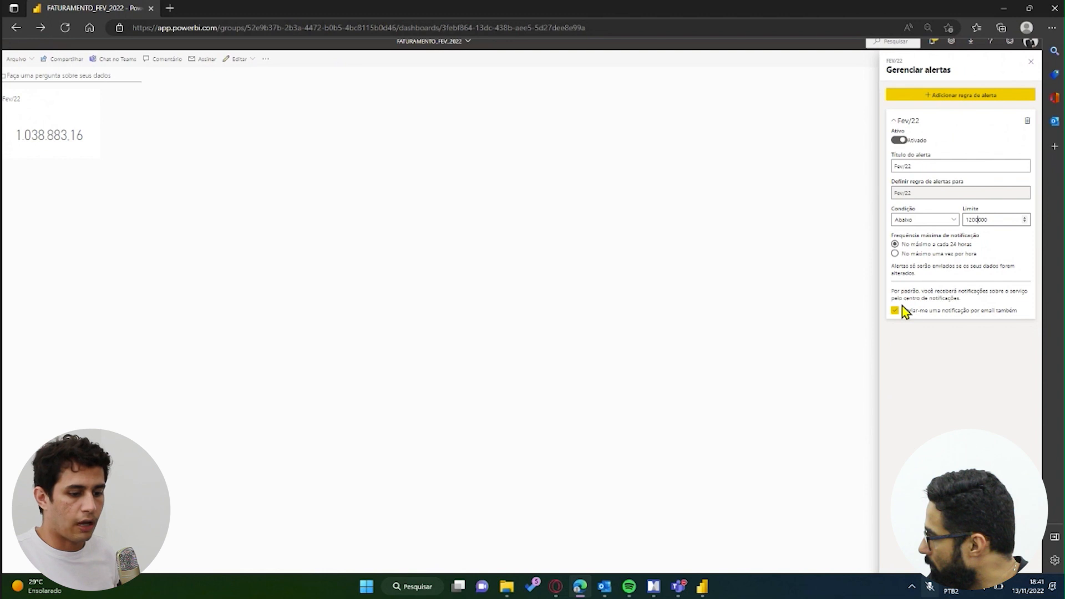
left_click(998, 424)
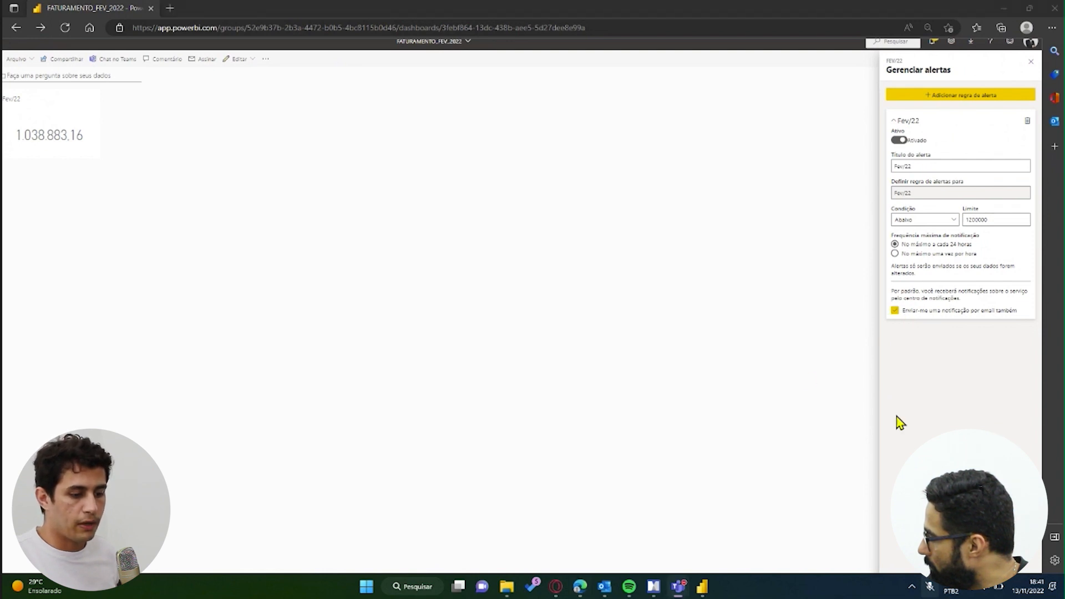
left_click(895, 310)
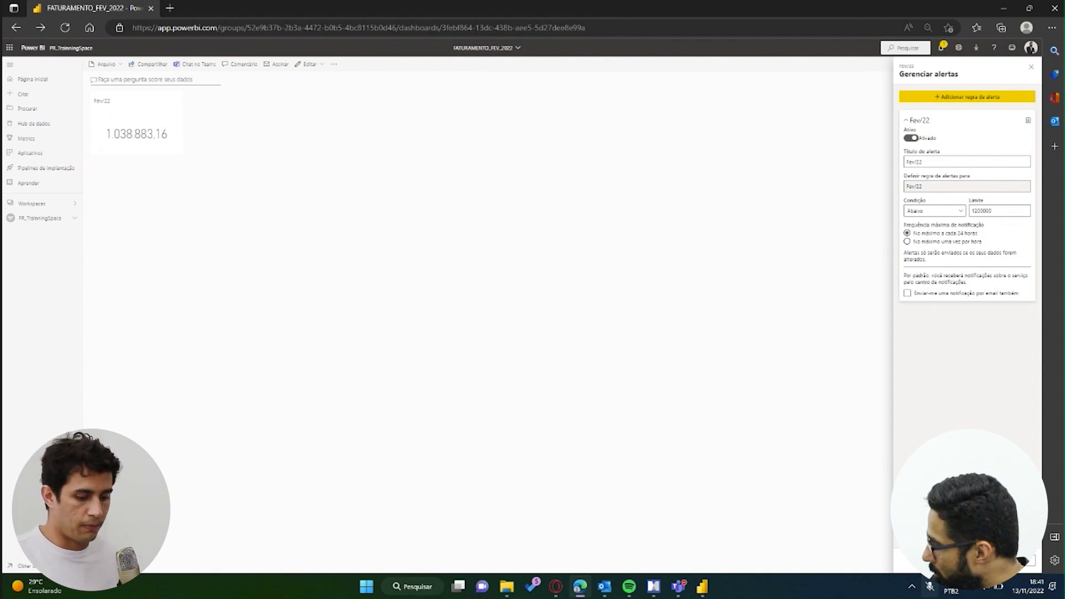
Save the Fev/22 alert, then open the FATURAMENTO_JAN_2022 dashboard from the PR_TrainningSpace workspace content sorted by update date
left_click(975, 560)
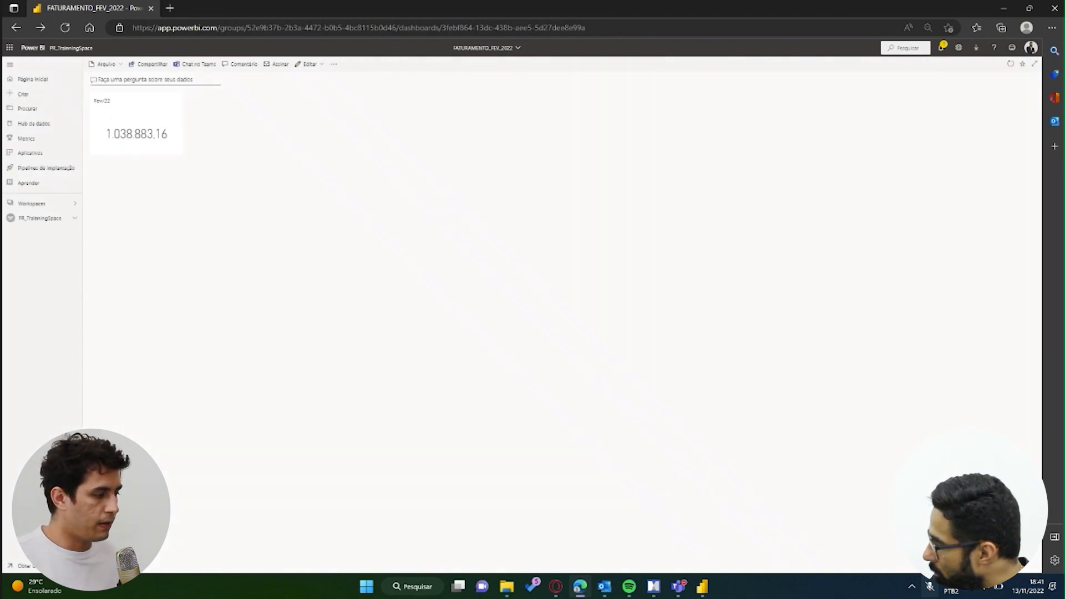
left_click(29, 220)
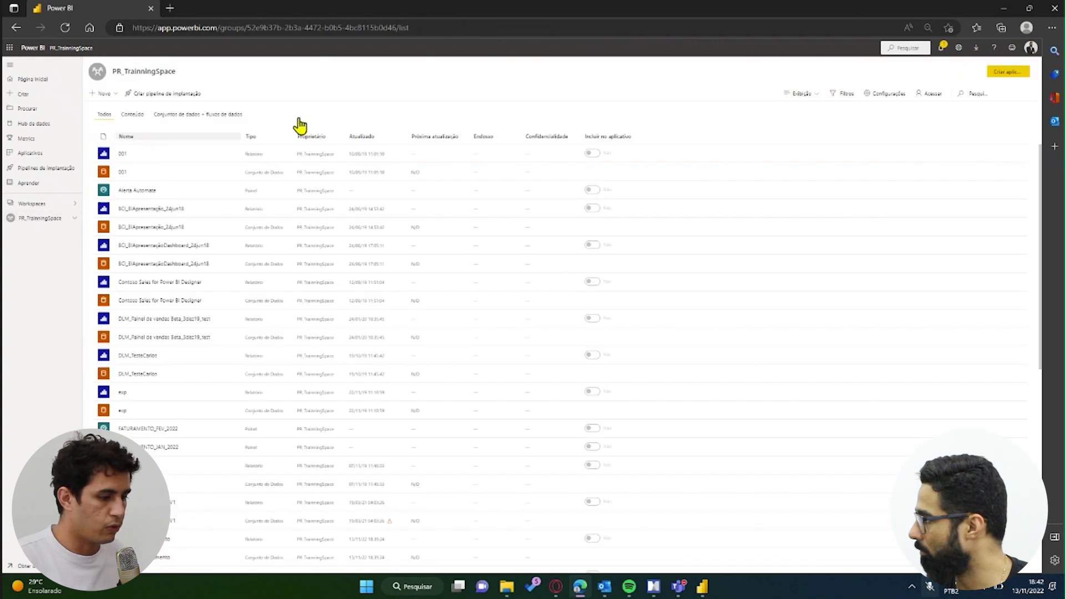
left_click(365, 137)
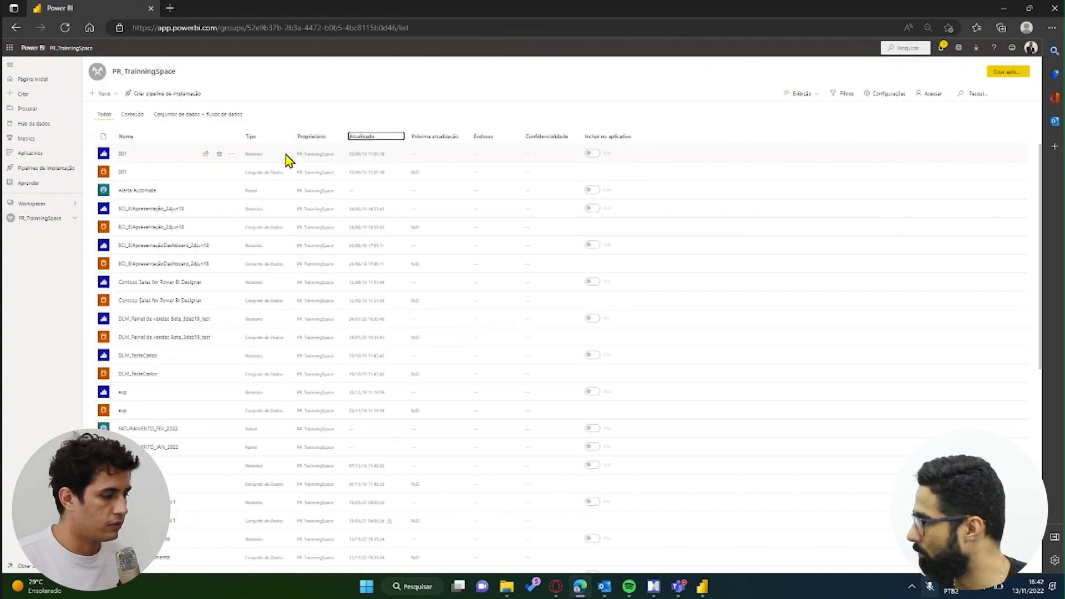
left_click(369, 139)
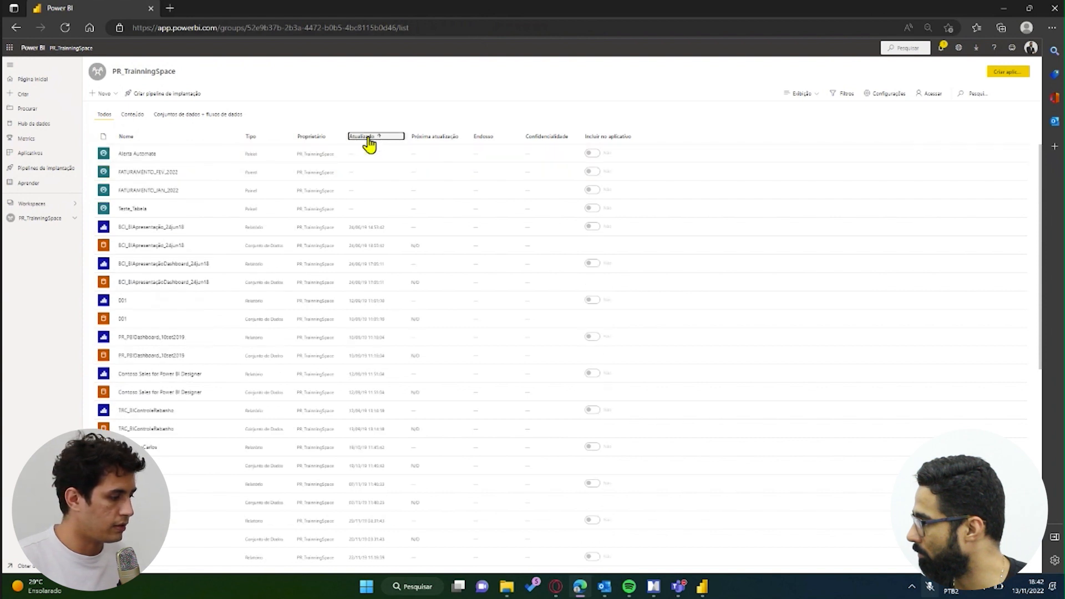
left_click(148, 191)
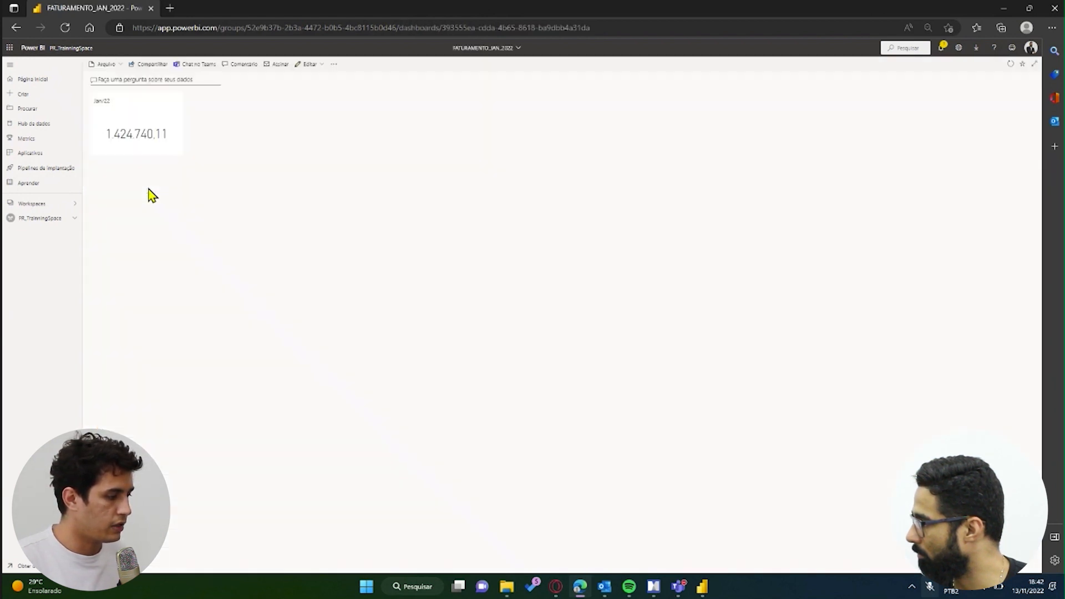
Open alert management for the Jan/22 tile and add a new alert rule
left_click(176, 102)
left_click(222, 178)
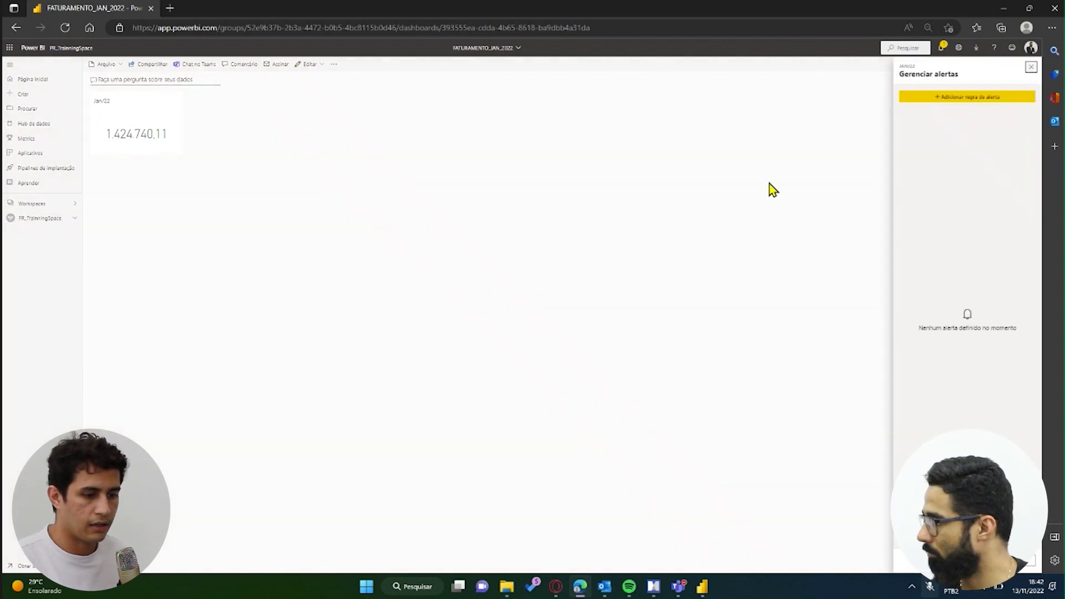
left_click(950, 98)
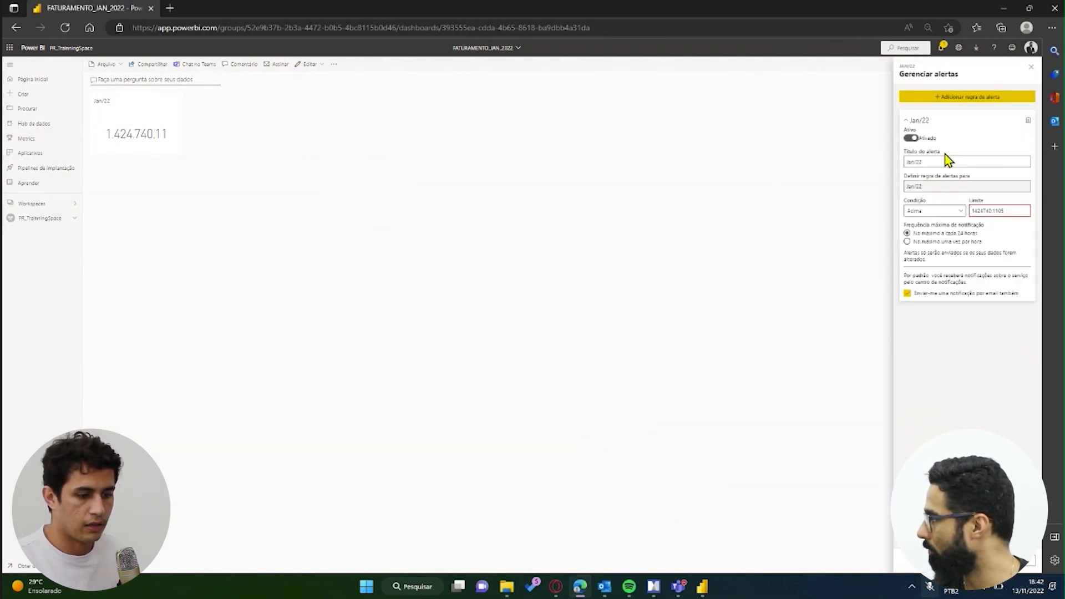
Set the Jan/22 alert's condition to Abaixo with a limit of 1200000 and turn off its email notification
left_click(950, 212)
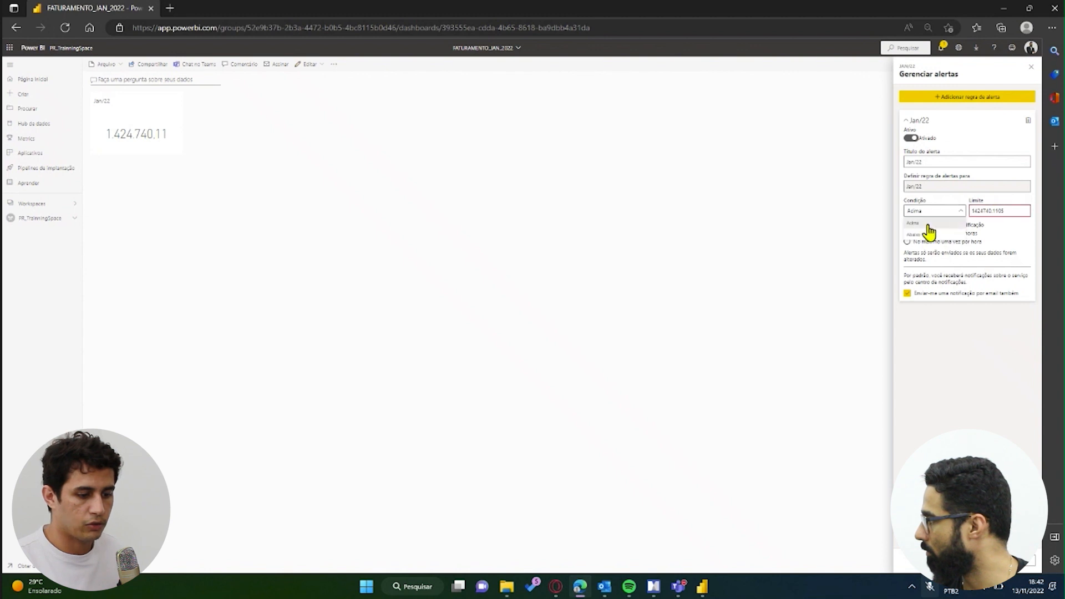
left_click(949, 231)
left_click_drag(1018, 213, 943, 216)
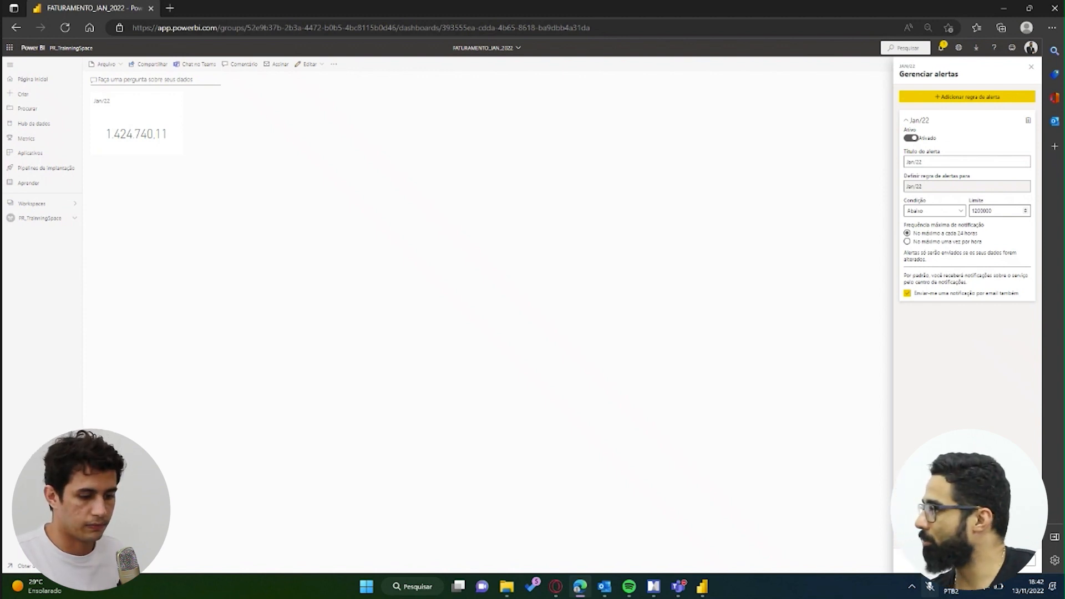
left_click(969, 295)
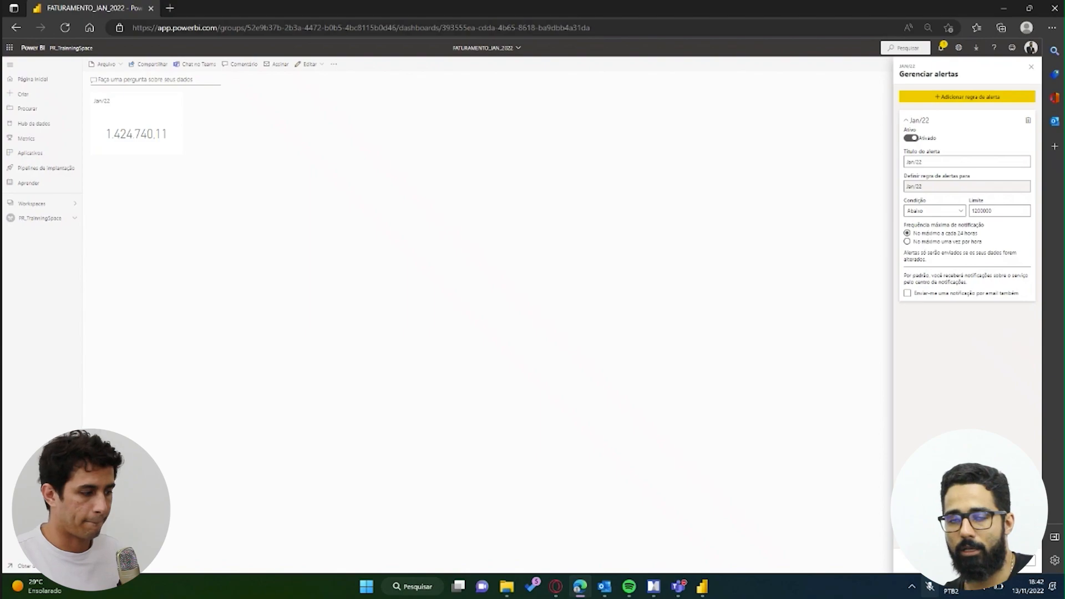
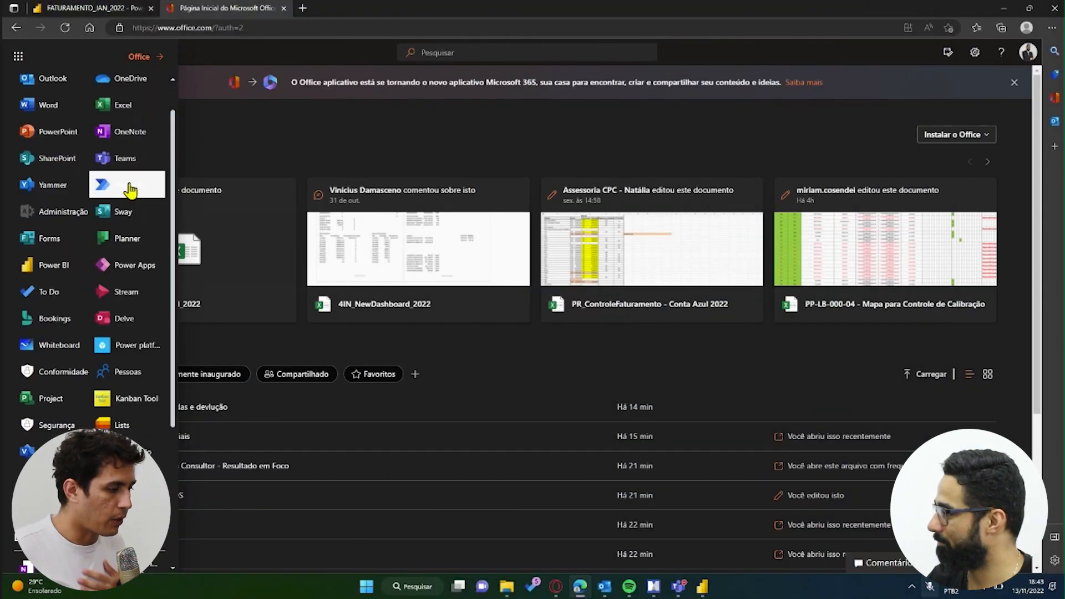
Switch to Power Automate from the Office app launcher and start creating an automated cloud flow
left_click(128, 185)
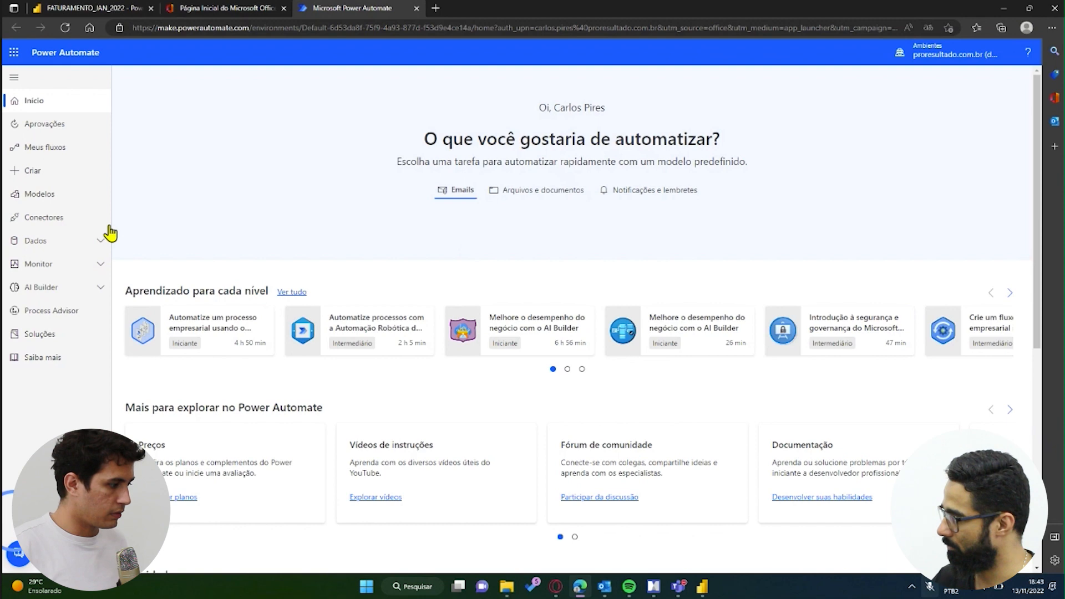
left_click(49, 152)
left_click(33, 171)
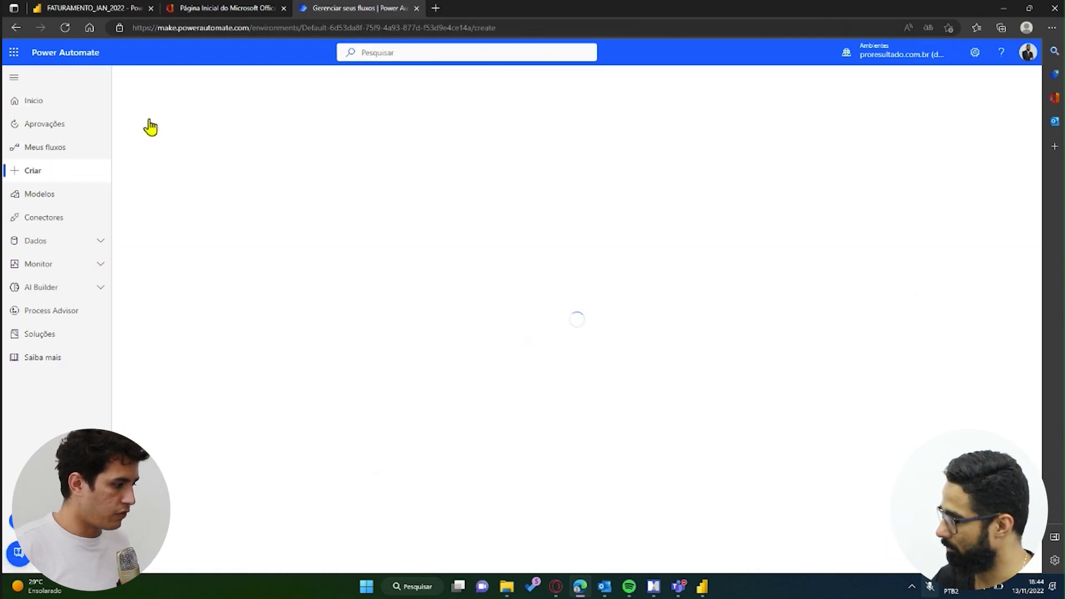
left_click(214, 201)
left_click(200, 209)
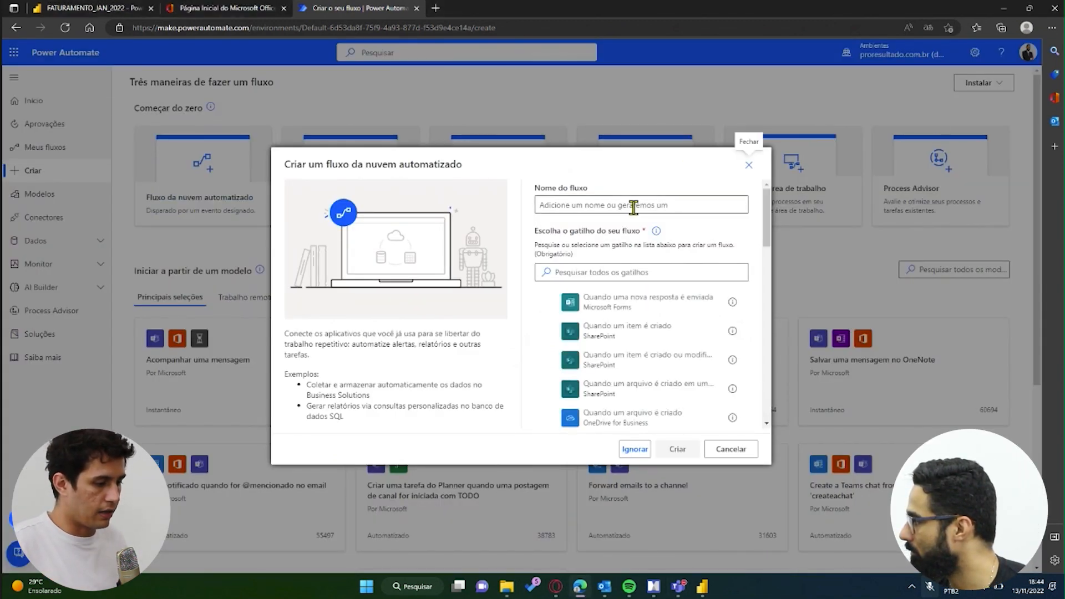
Create the flow as Fluxo_Alerta_Faturamento with the Power BI trigger "Quando um alerta controlado por dados é disparado"
left_click(634, 207)
type("Flux")
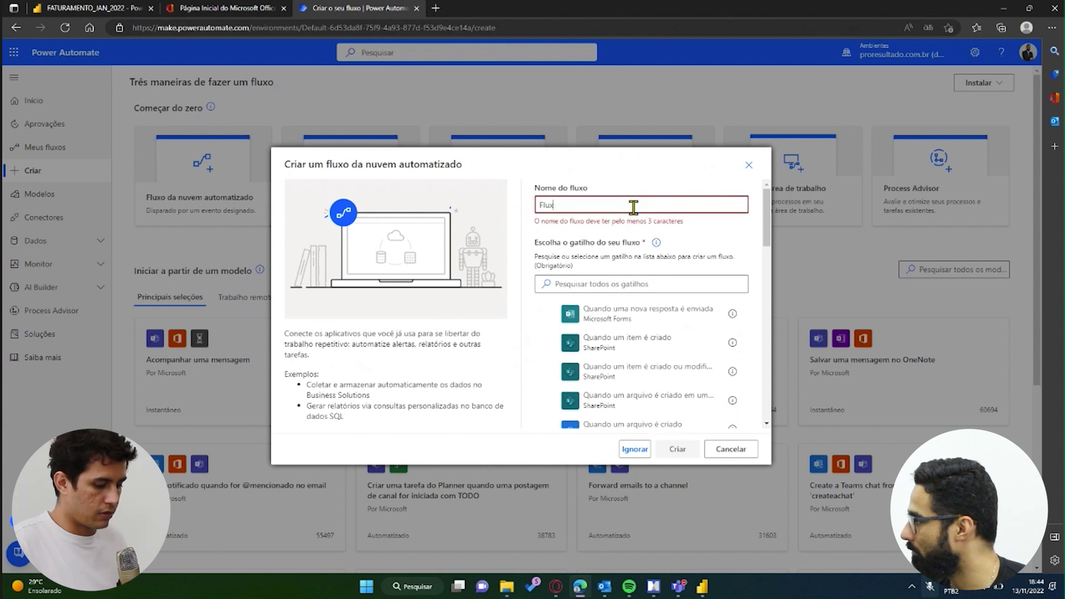
type("o")
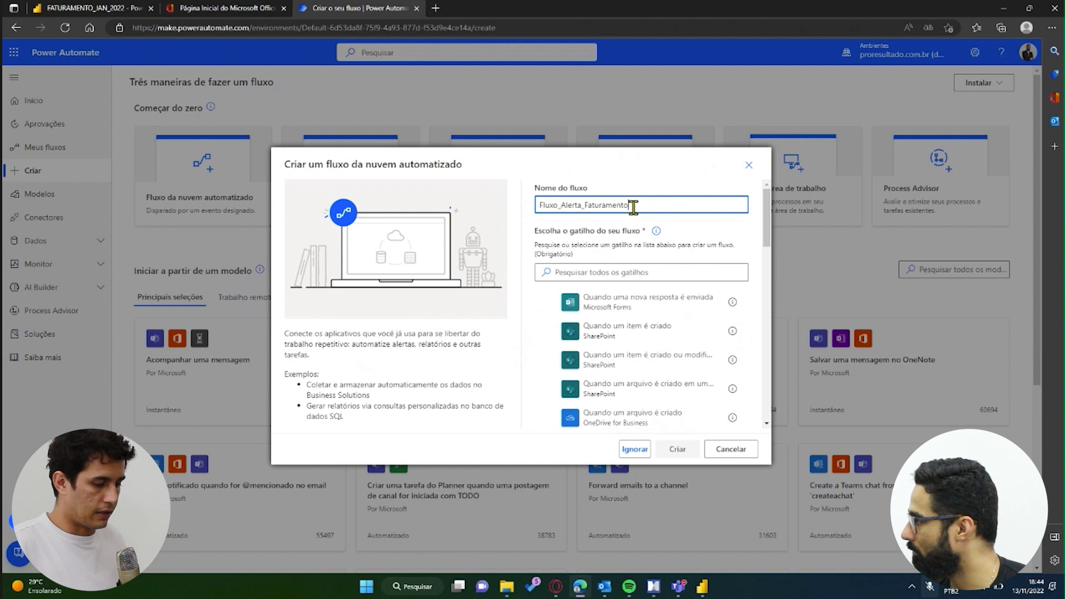
left_click(598, 271)
type("alerta")
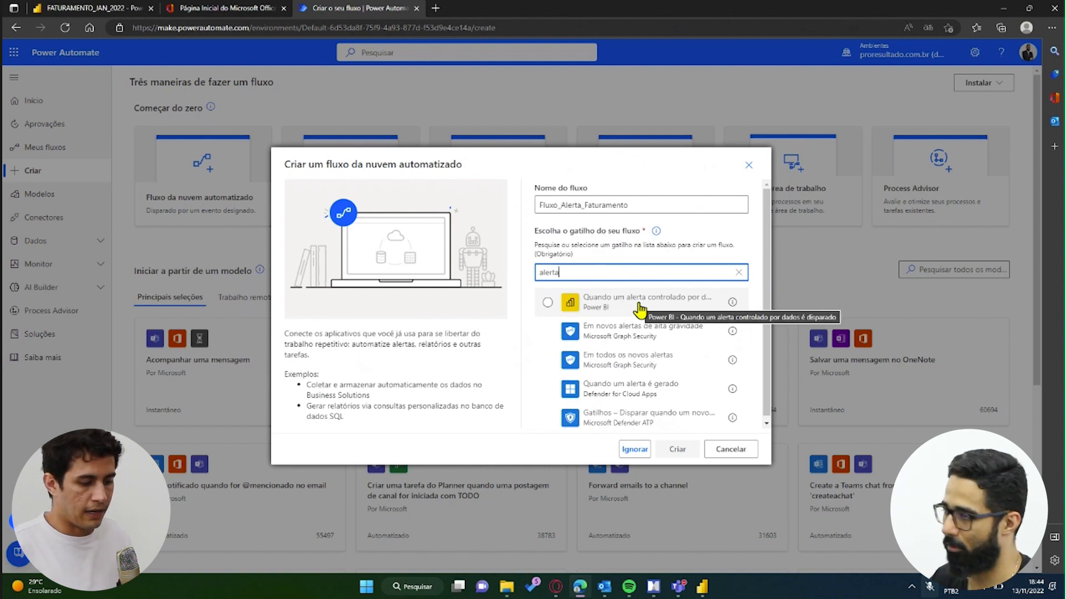
left_click(547, 303)
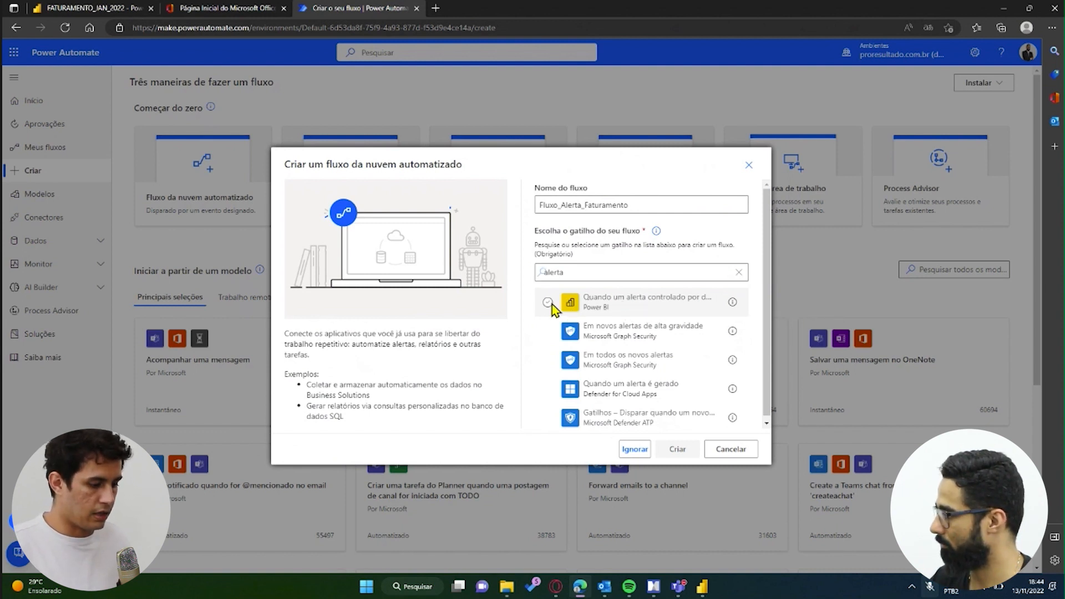
left_click(674, 448)
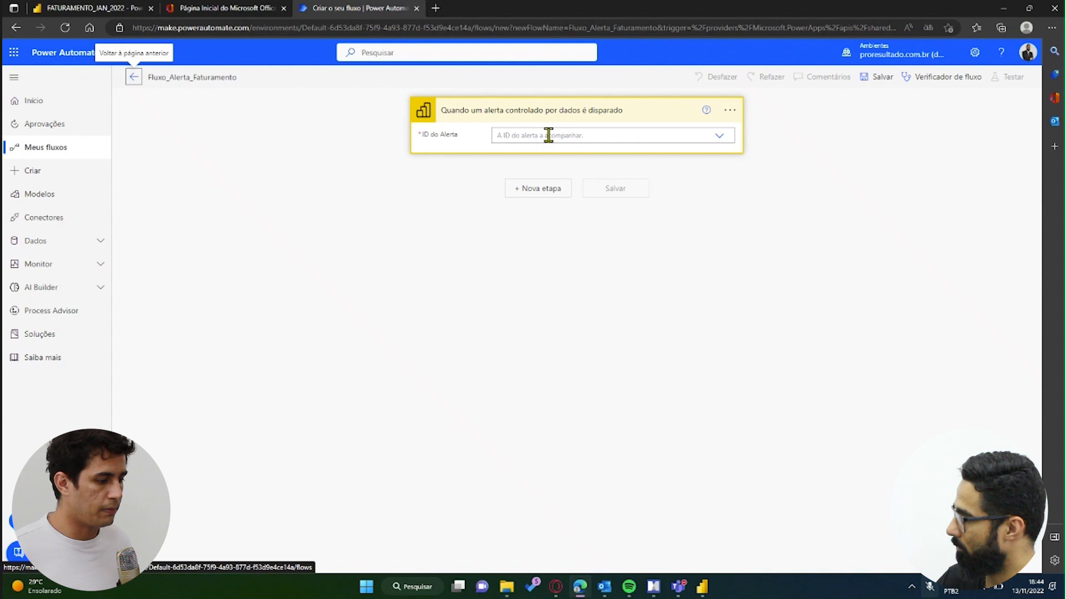
Set the trigger's alert ID to Jan/22 and add Planner's "Criar uma tarefa" action as the flow's following stage
left_click(549, 135)
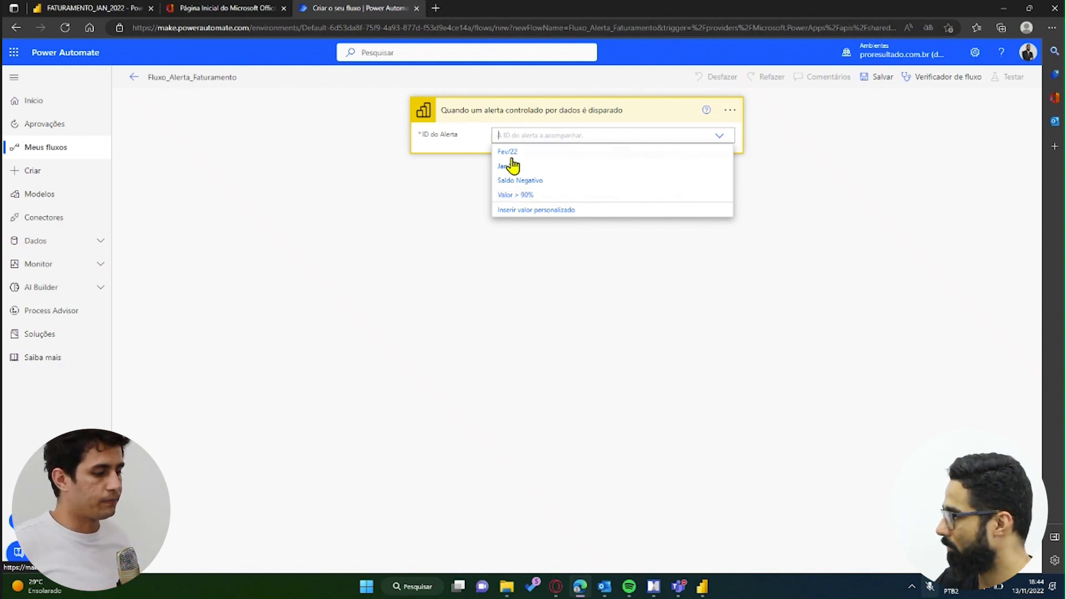
left_click(516, 173)
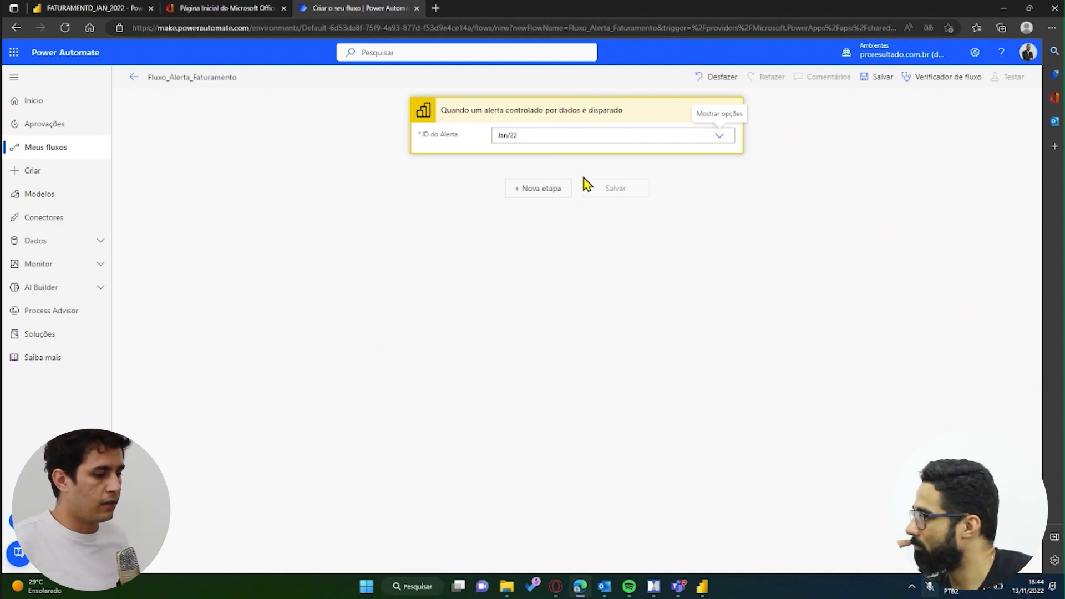
left_click(542, 189)
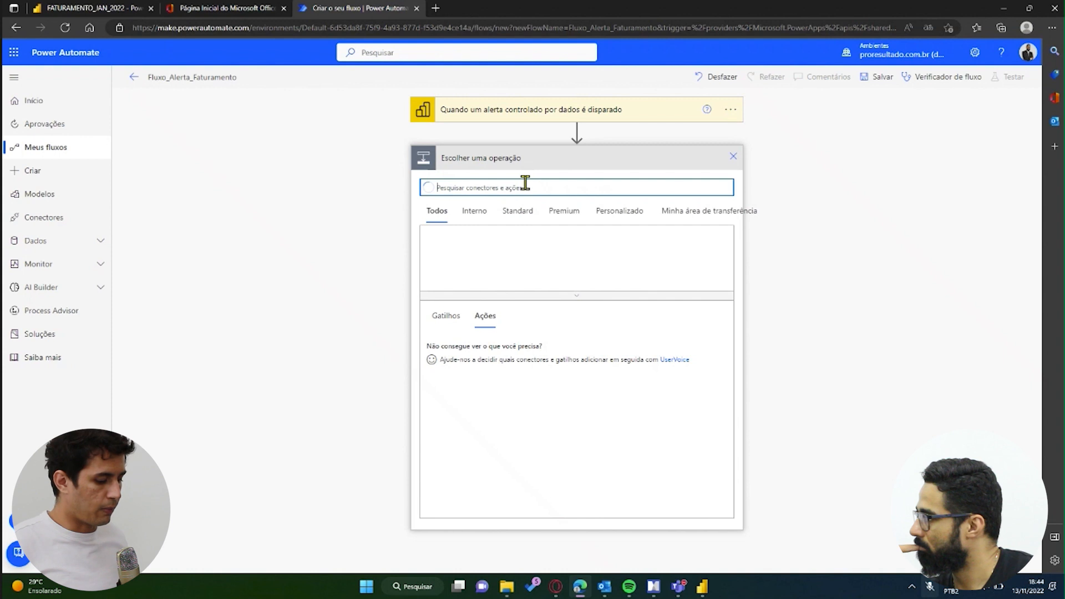
type("planner")
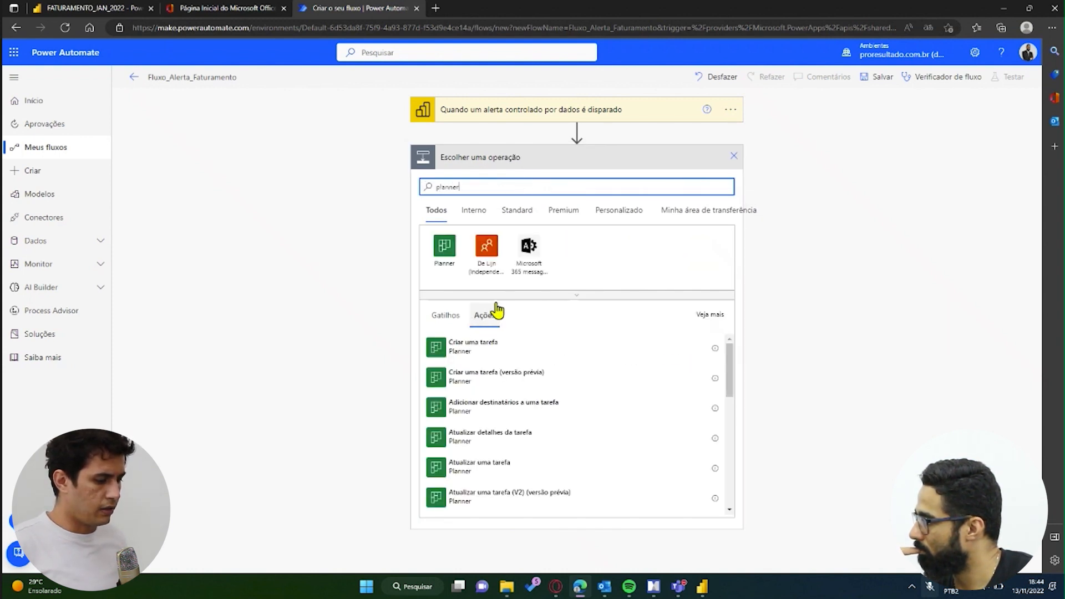
left_click(476, 359)
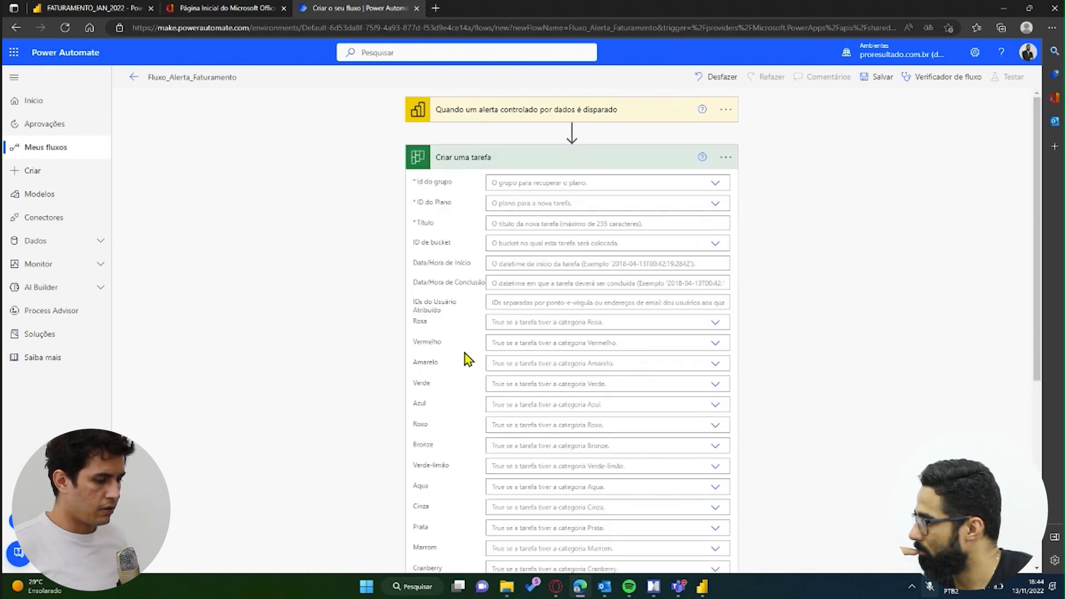
Set the Planner task's group to PR_Equals and its plan to Indicadores Comerciais
left_click(501, 183)
type("pro")
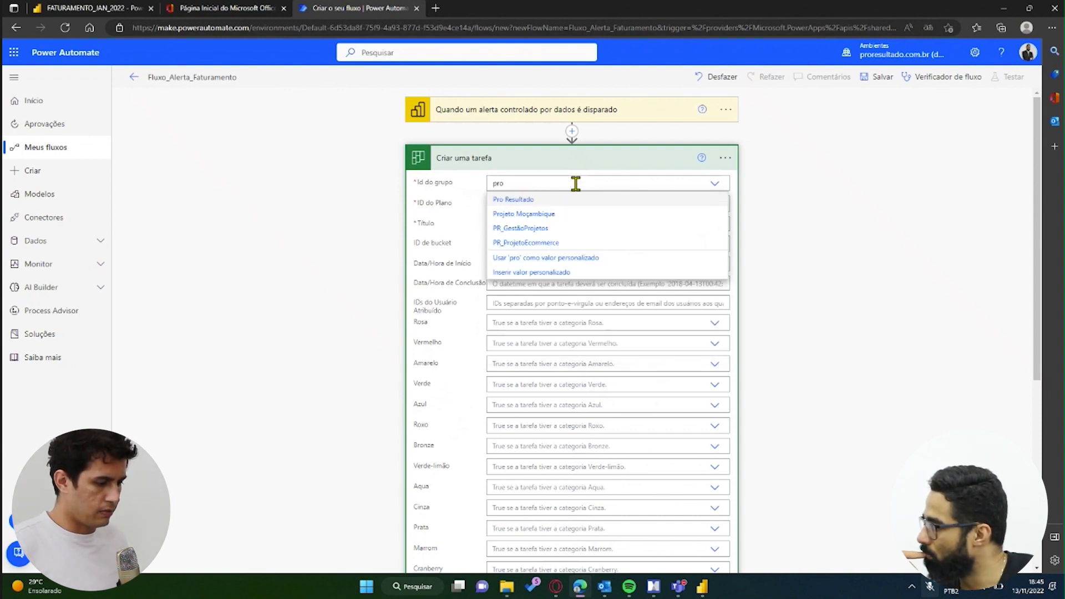
key("BackSpace")
key("BackSpace")
key("BackSpace")
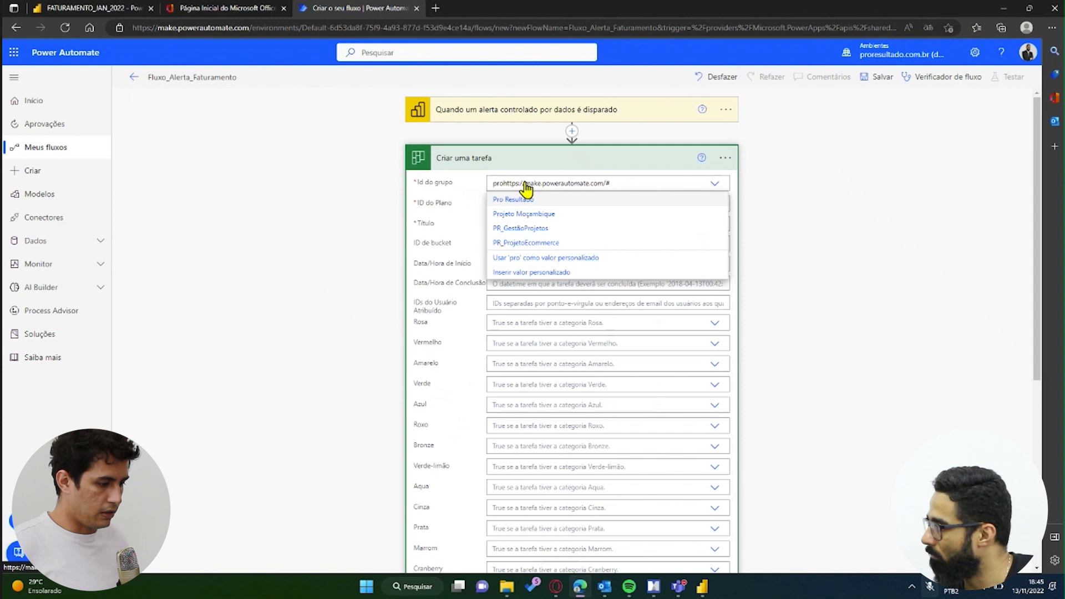
type("equal")
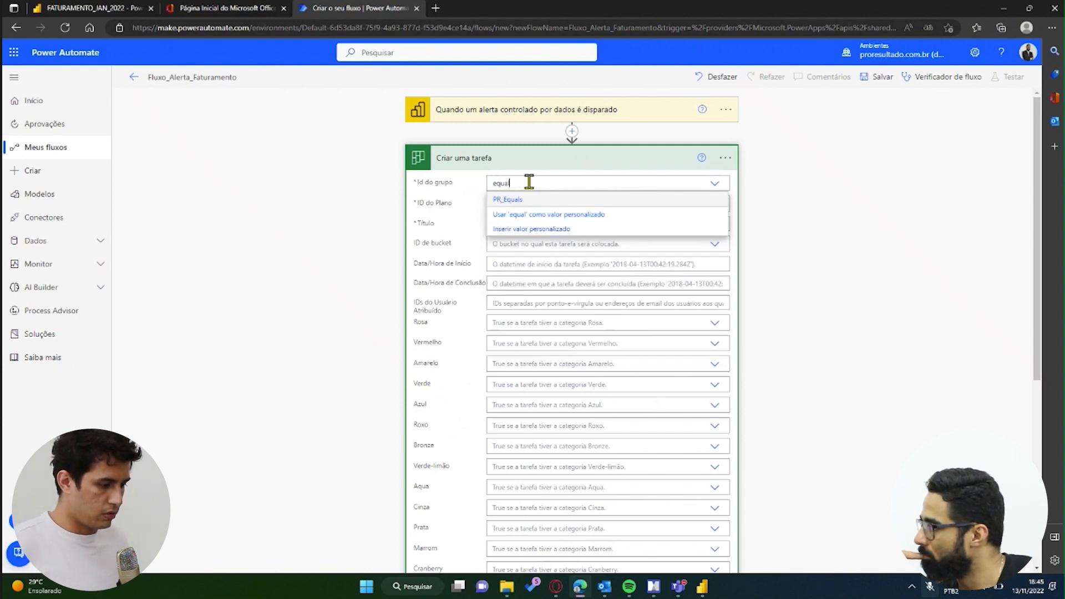
left_click(513, 201)
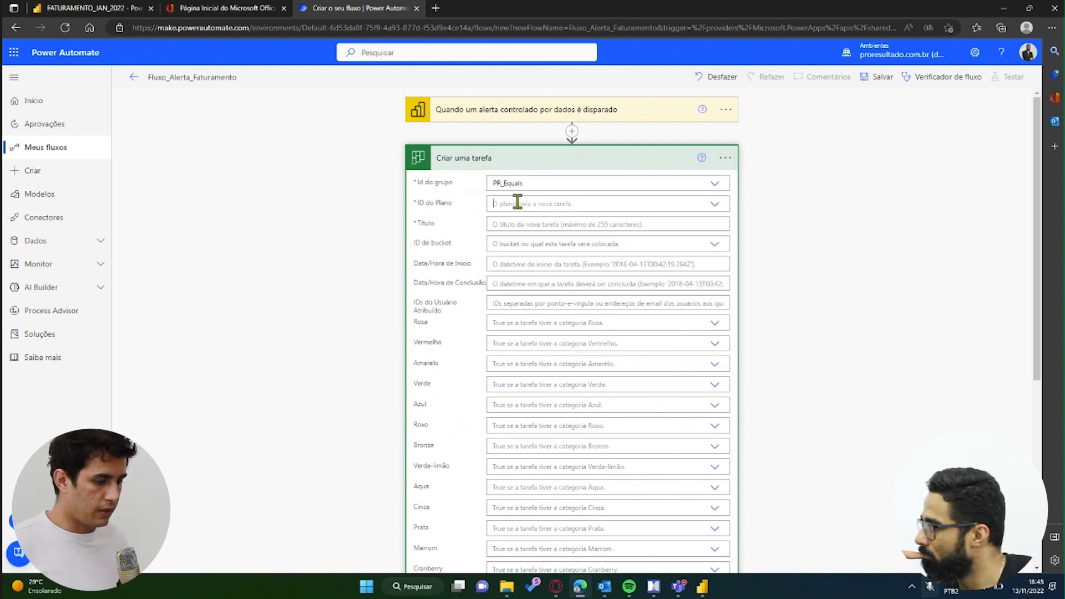
left_click(519, 202)
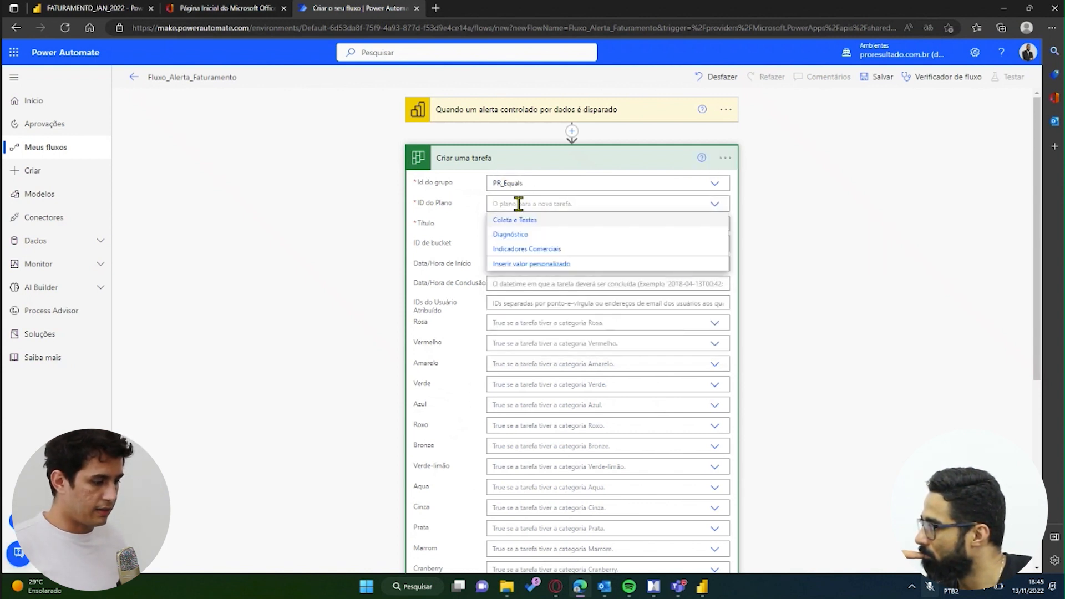
left_click(516, 252)
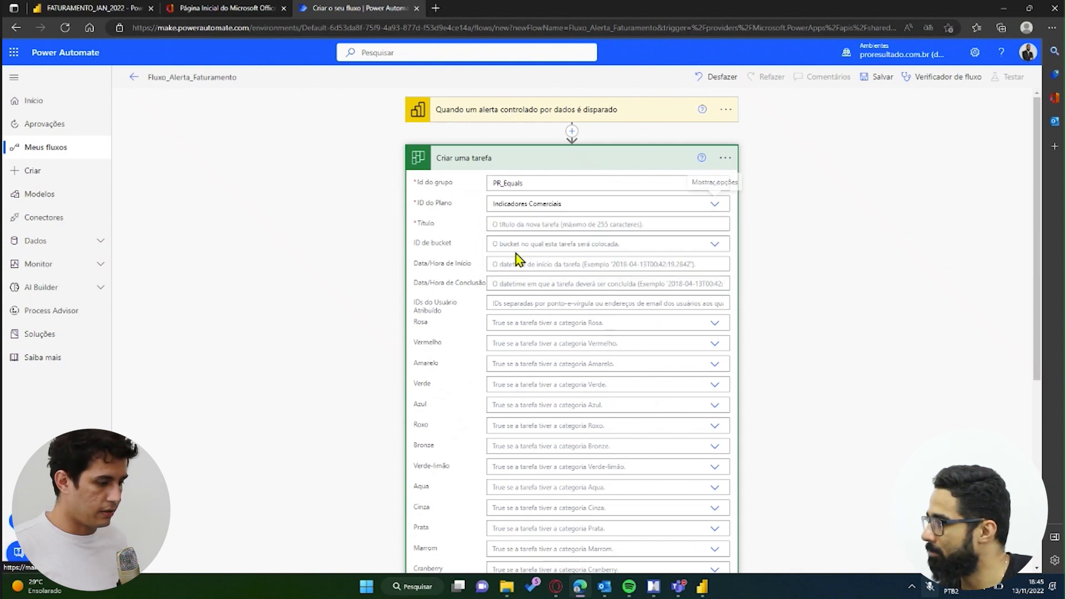
Use the dynamic content Título de alerta as the task's title and assign the task to the Tarefas pendentes bucket
left_click(519, 223)
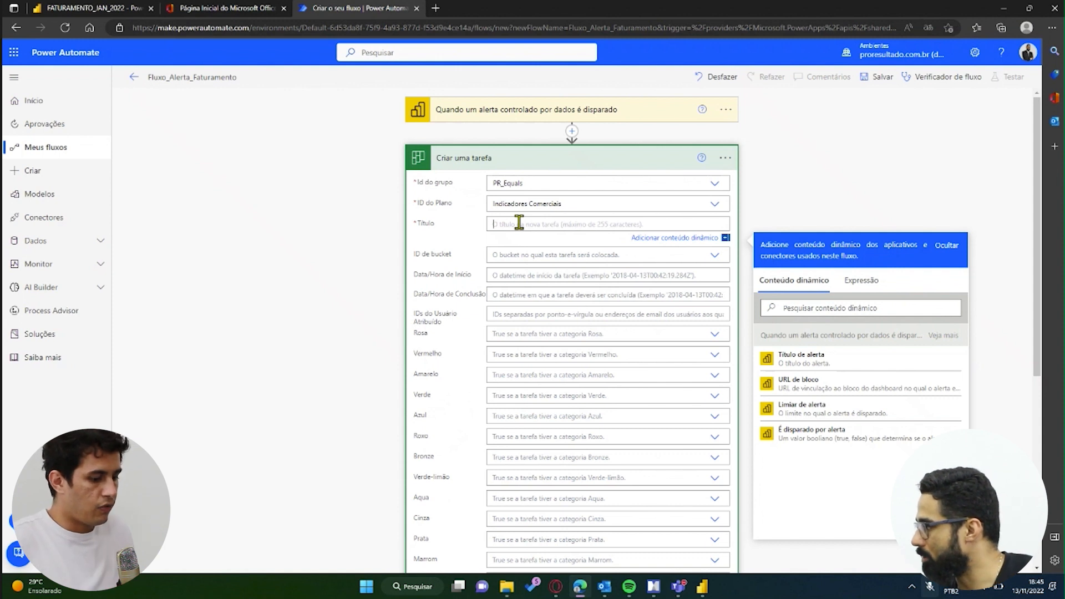
left_click(797, 371)
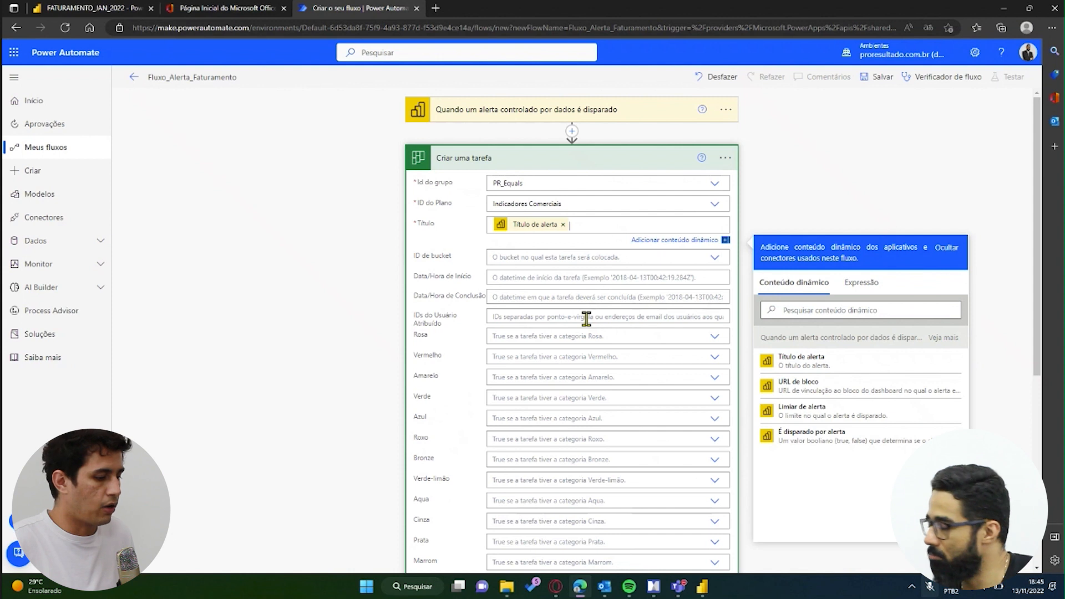
left_click(538, 258)
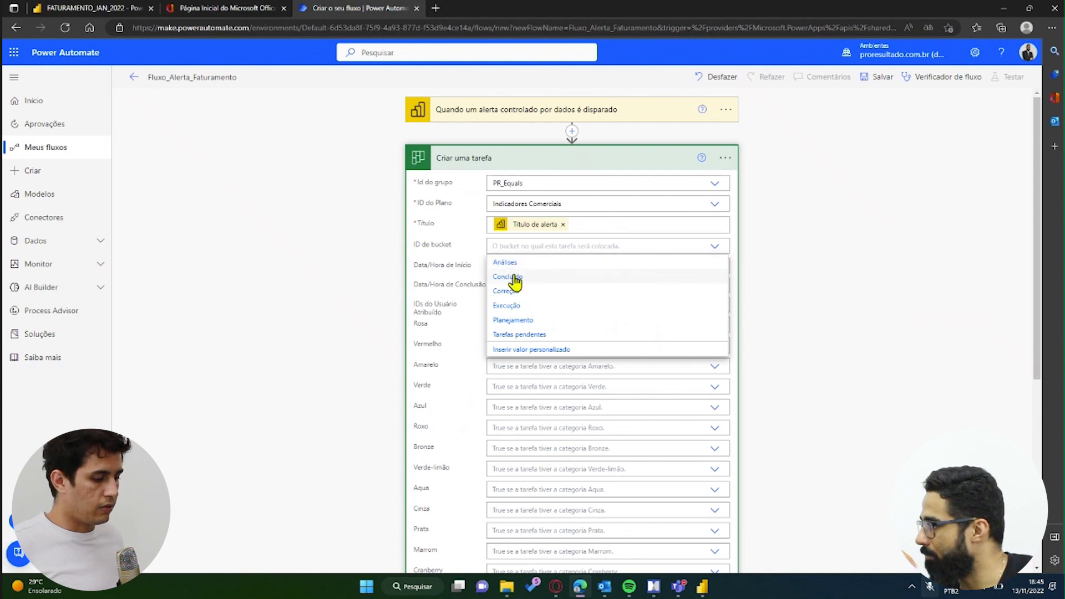
left_click(517, 335)
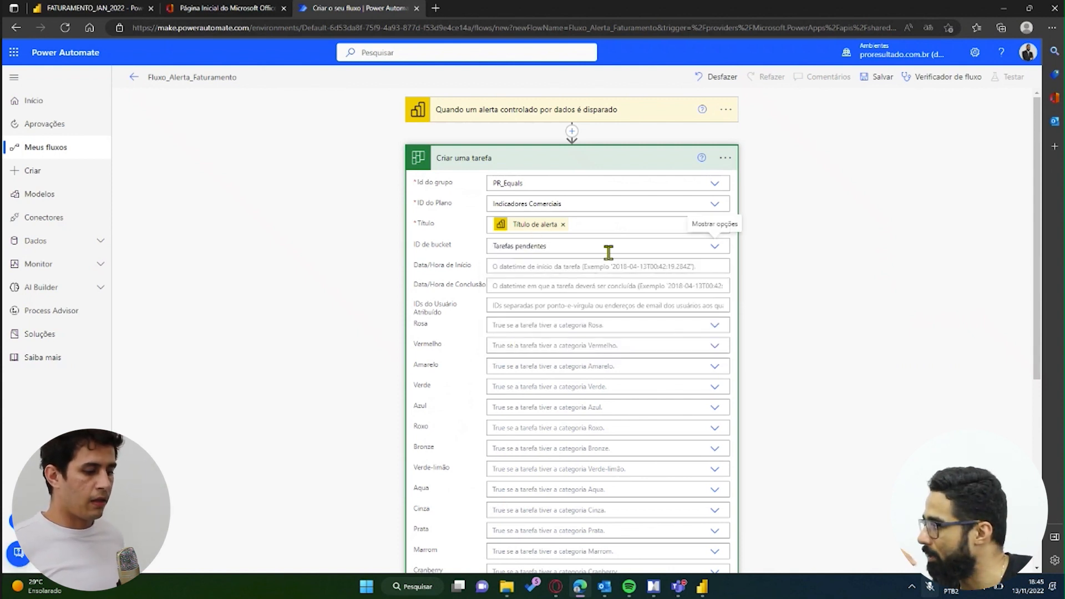
Save the flow, leaving the Planner task's start date and remaining optional fields empty
left_click(548, 269)
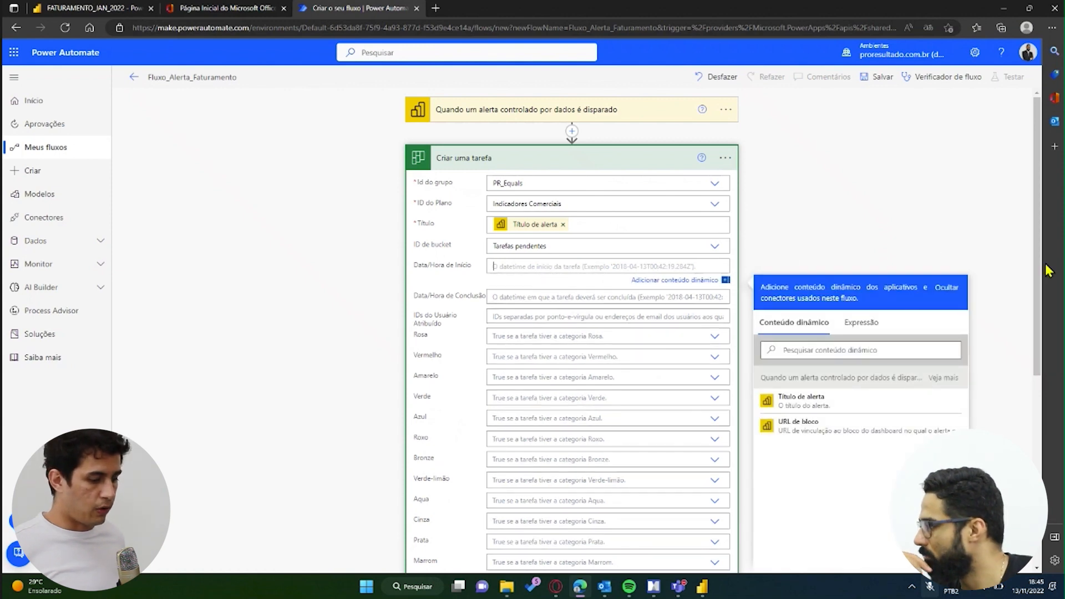
scroll(1041, 288, "down", 2)
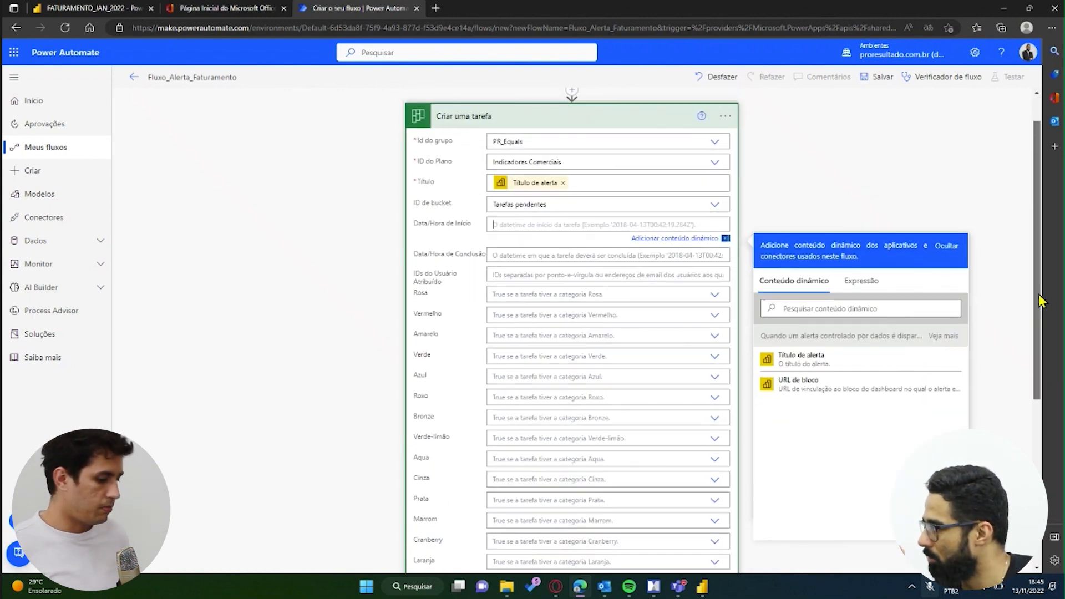
scroll(1041, 301, "down", 5)
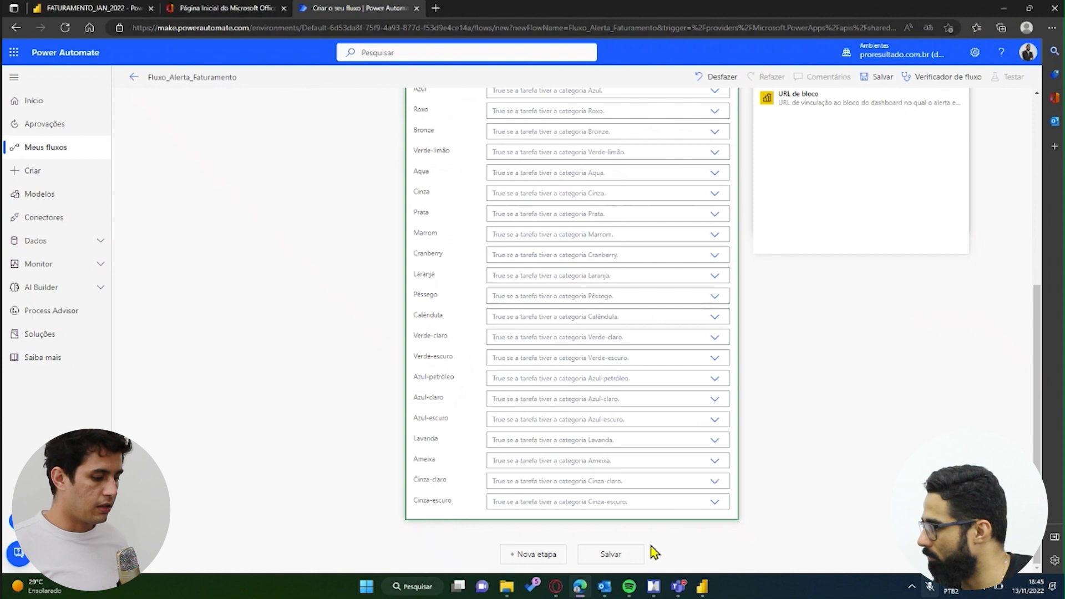
left_click(625, 555)
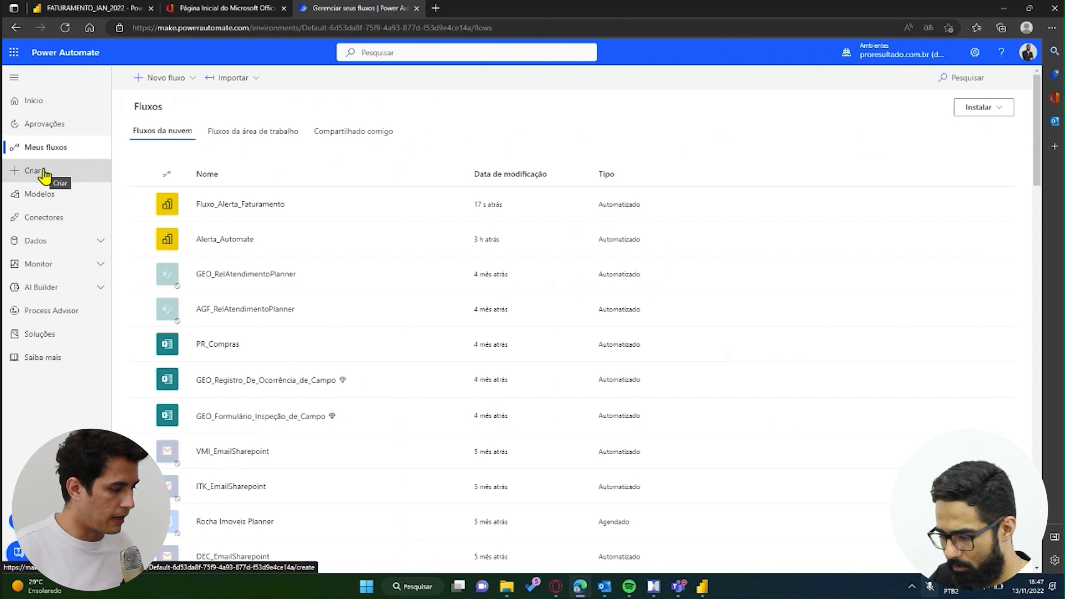
Start another automated cloud flow and name it Faturamento_Fev
left_click(43, 175)
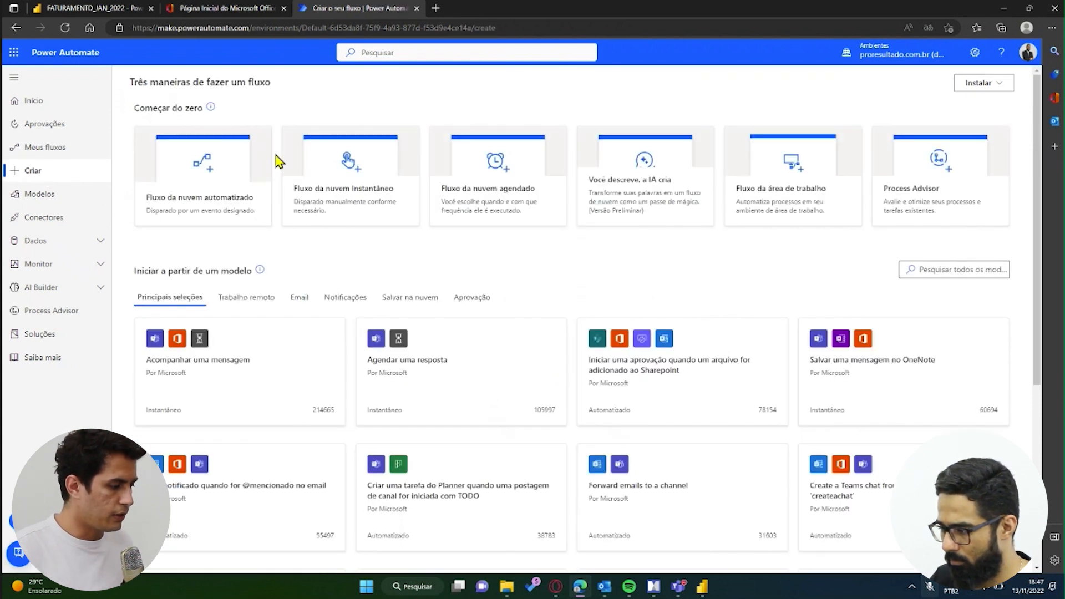
left_click(203, 181)
left_click(576, 201)
type("Fa")
key("BackSpace")
key("BackSpace")
type("FLU")
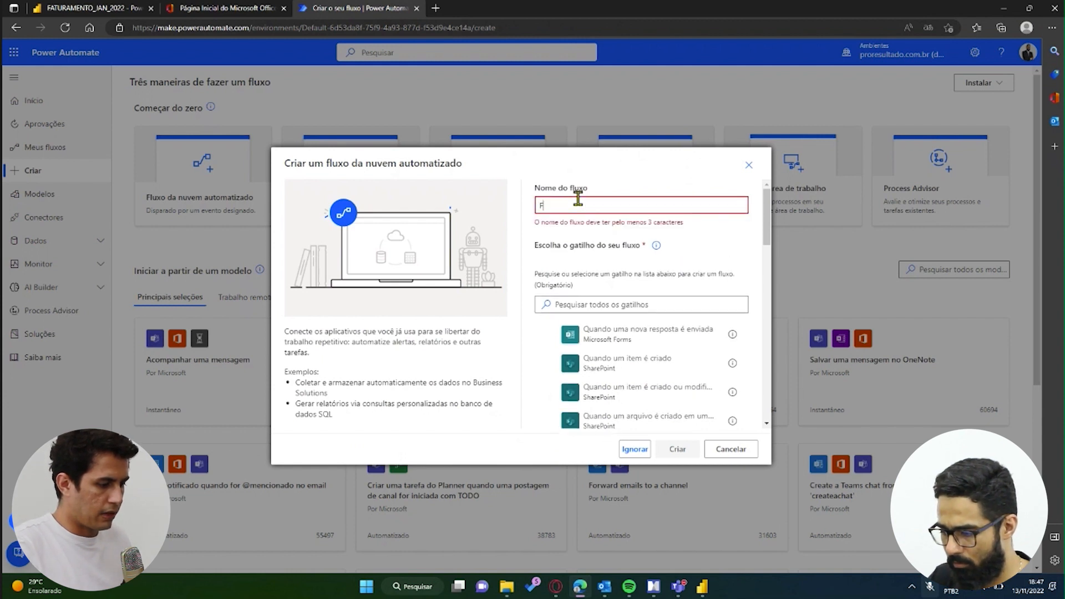
key("BackSpace")
key("BackSpace")
key("BackSpace")
type("fa")
key("BackSpace")
key("BackSpace")
type("Faturamento")
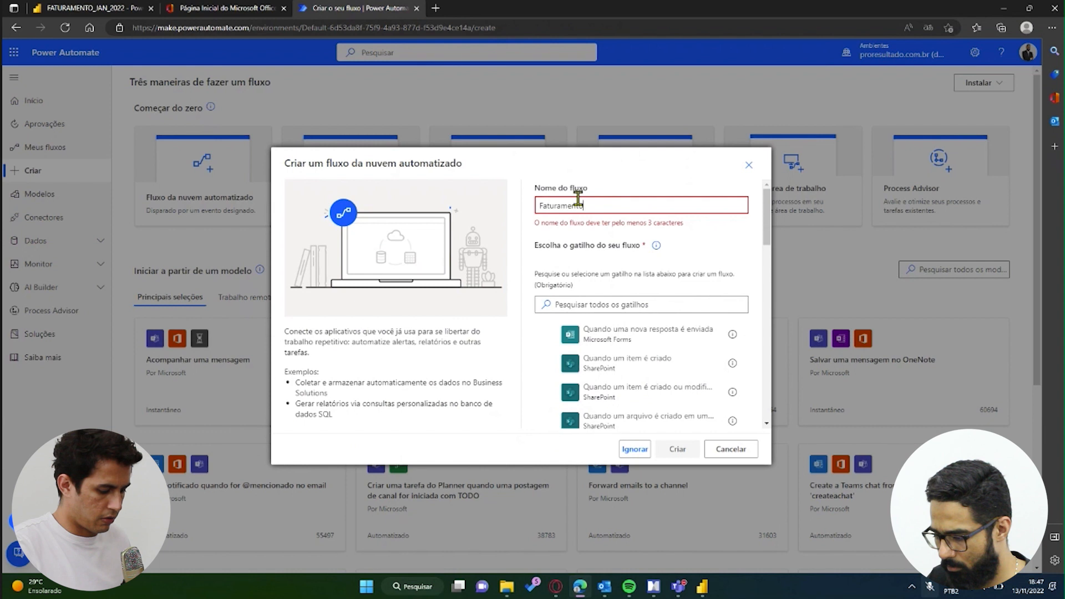
type("_Fev")
Search the triggers for "alerta" and create the flow with the Power BI data-driven alert trigger
left_click(603, 289)
type("alerta")
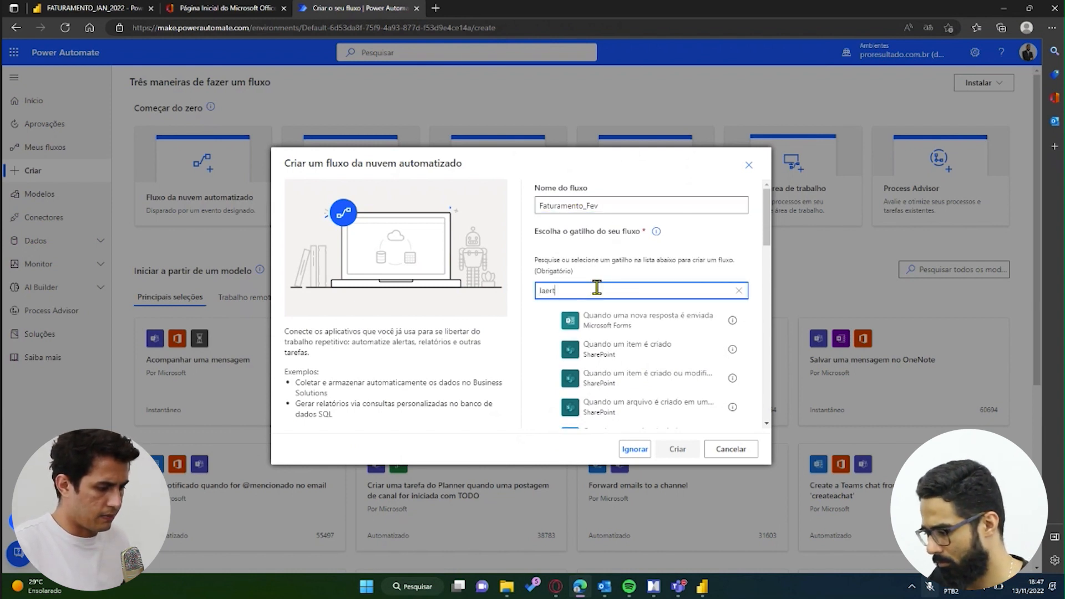
left_click(557, 321)
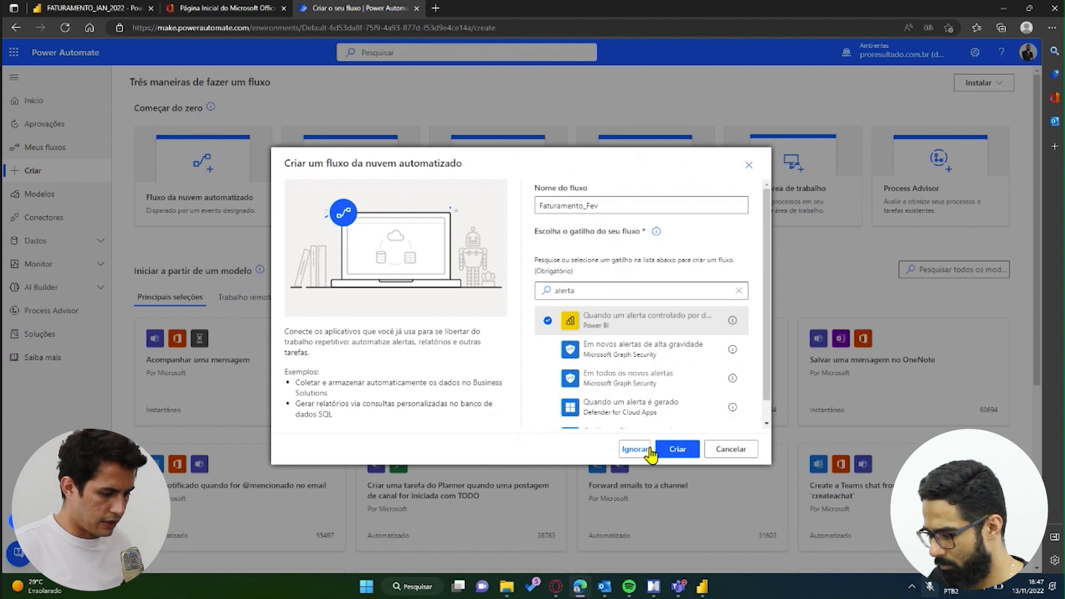
left_click(681, 453)
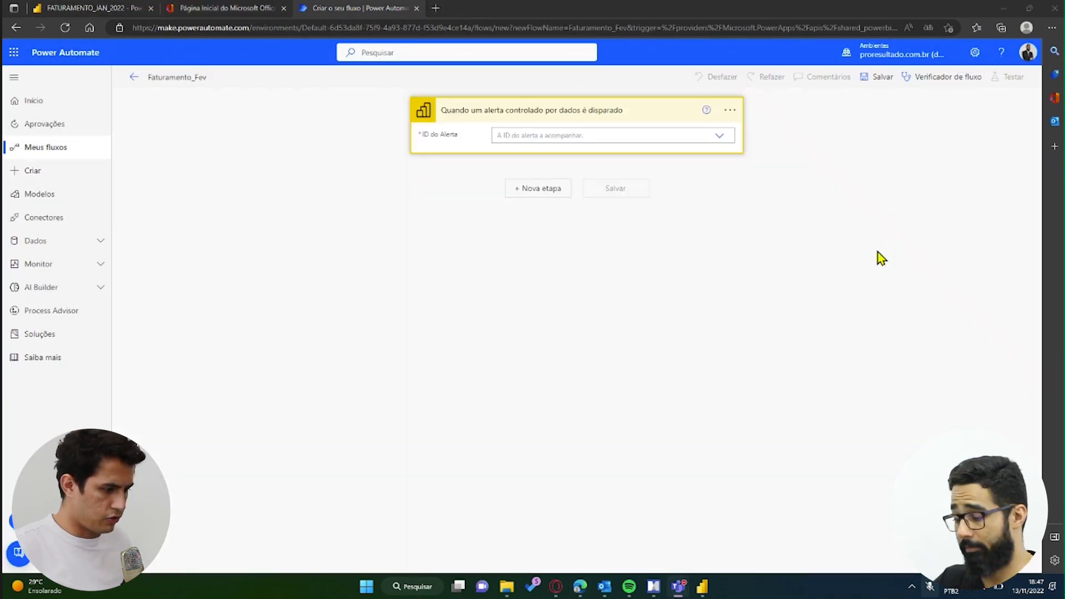
Set the trigger's alert ID to Fev/22 and start adding a new stage to the flow
left_click(549, 135)
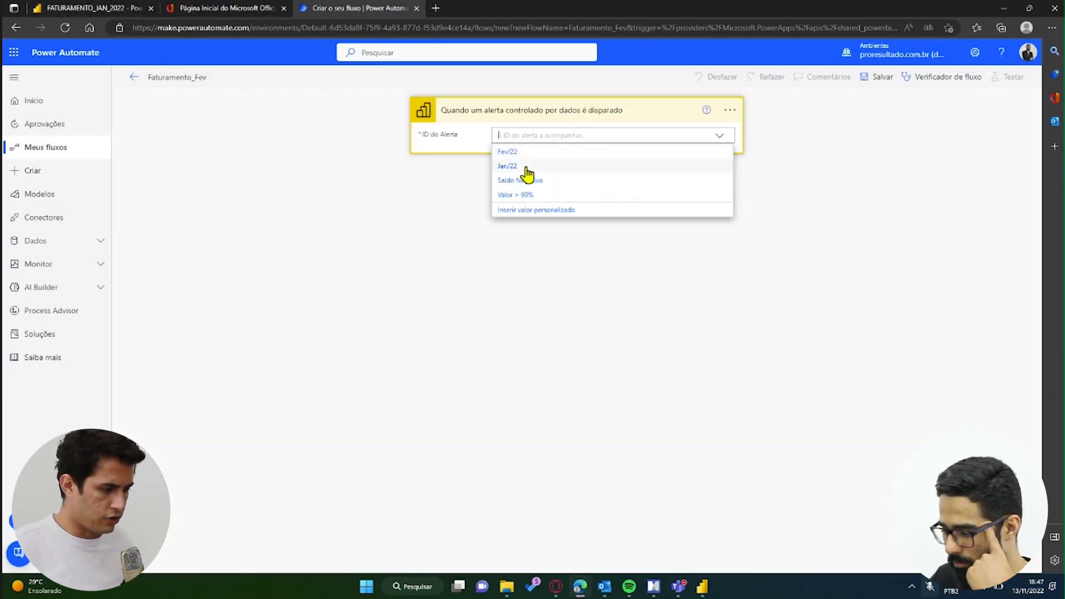
left_click(517, 152)
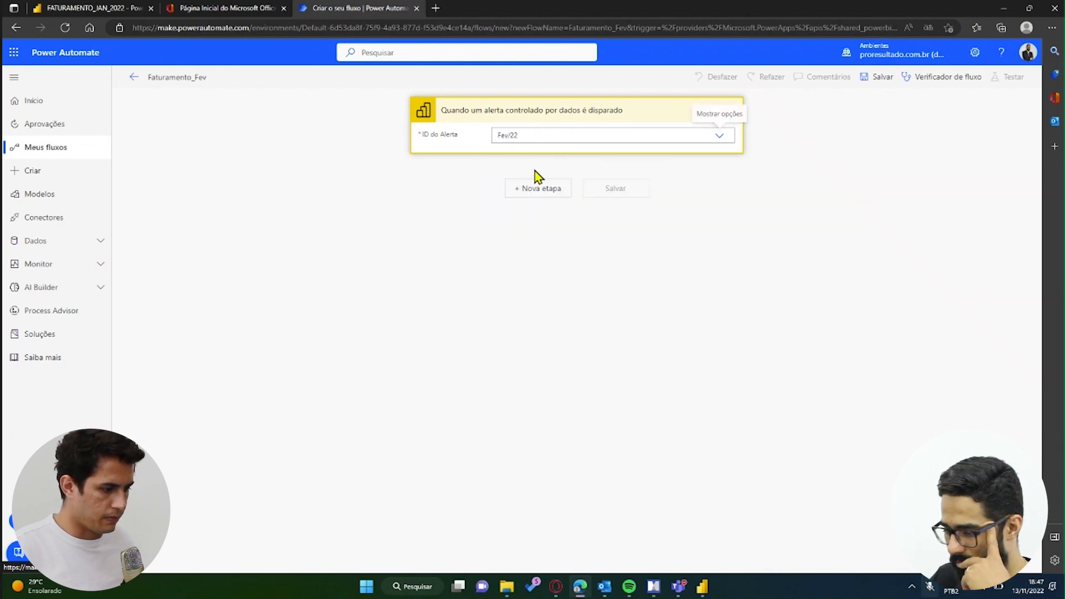
left_click(553, 190)
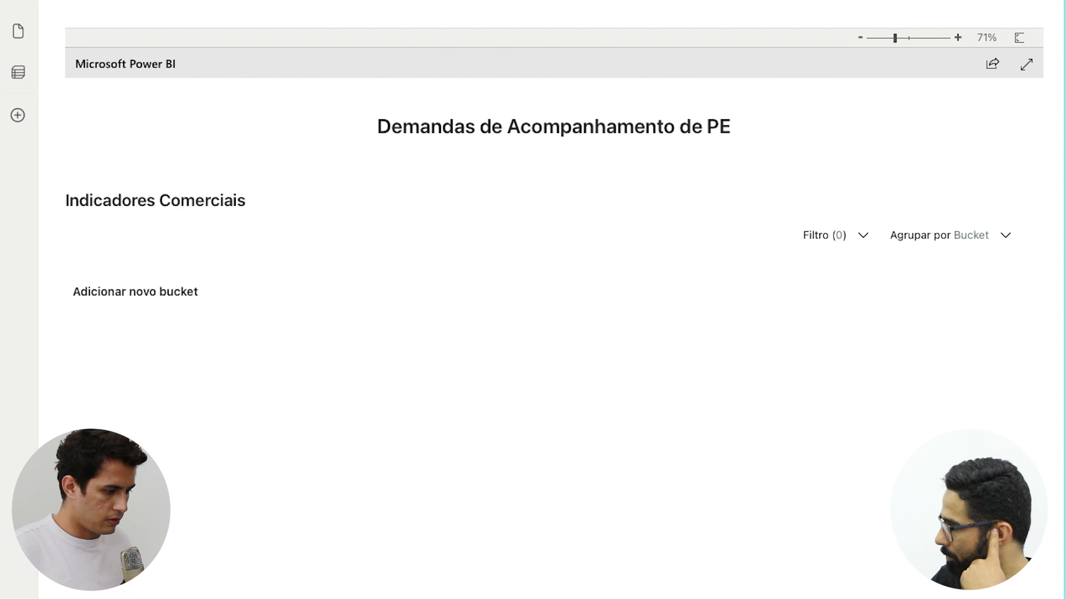
Switch to the SharePoint Indicadores Comerciais page, reload it and check the Power BI gauges and the Planner buckets for new tasks
scroll(554, 310, "up", 10)
key("super+l")
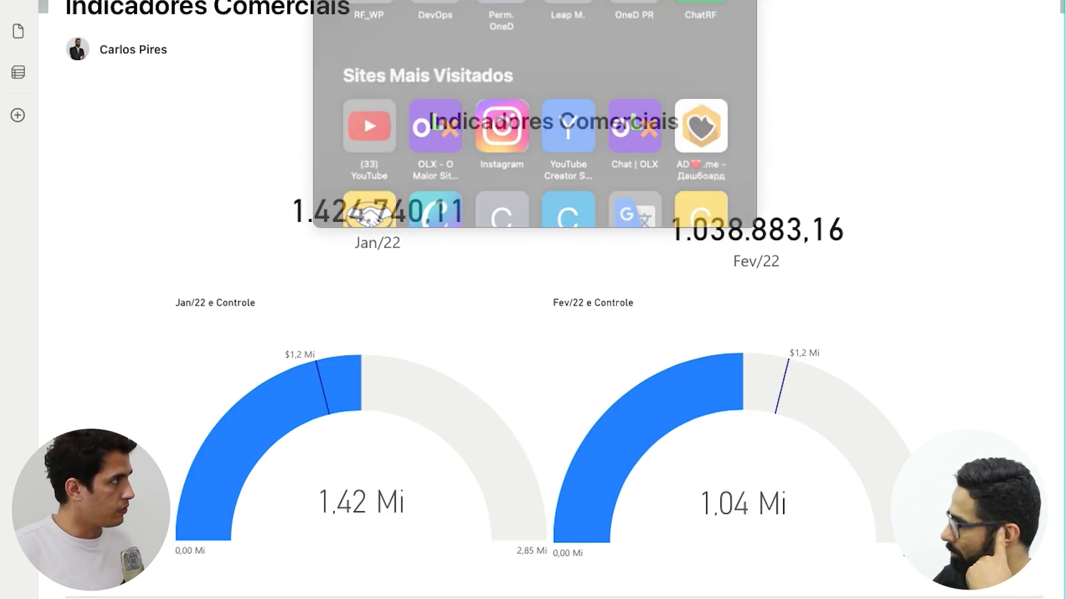
key("Return")
scroll(552, 299, "down", 4)
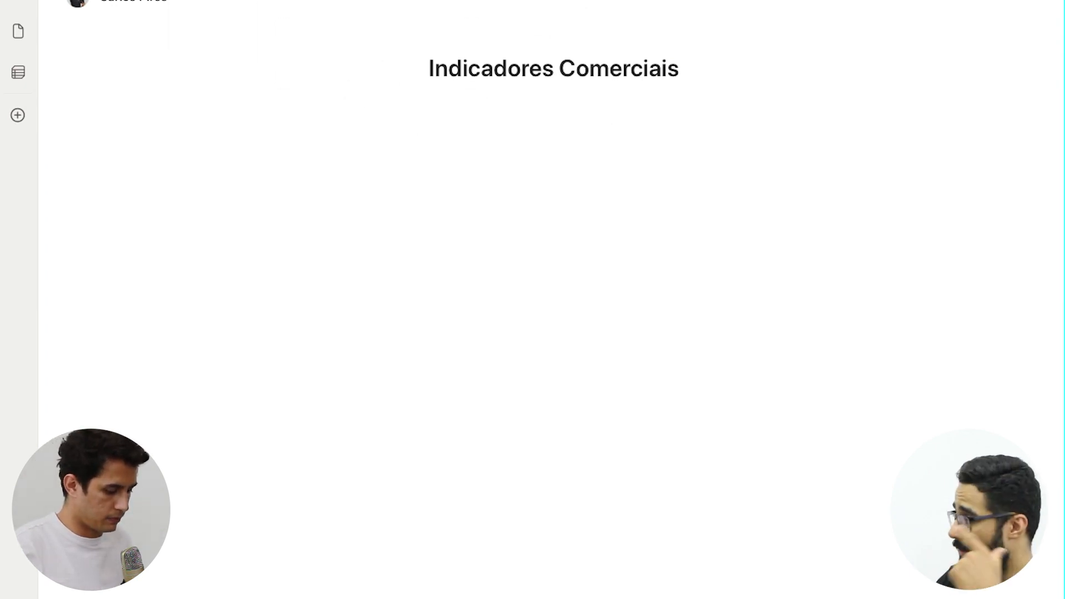
scroll(551, 300, "down", 10)
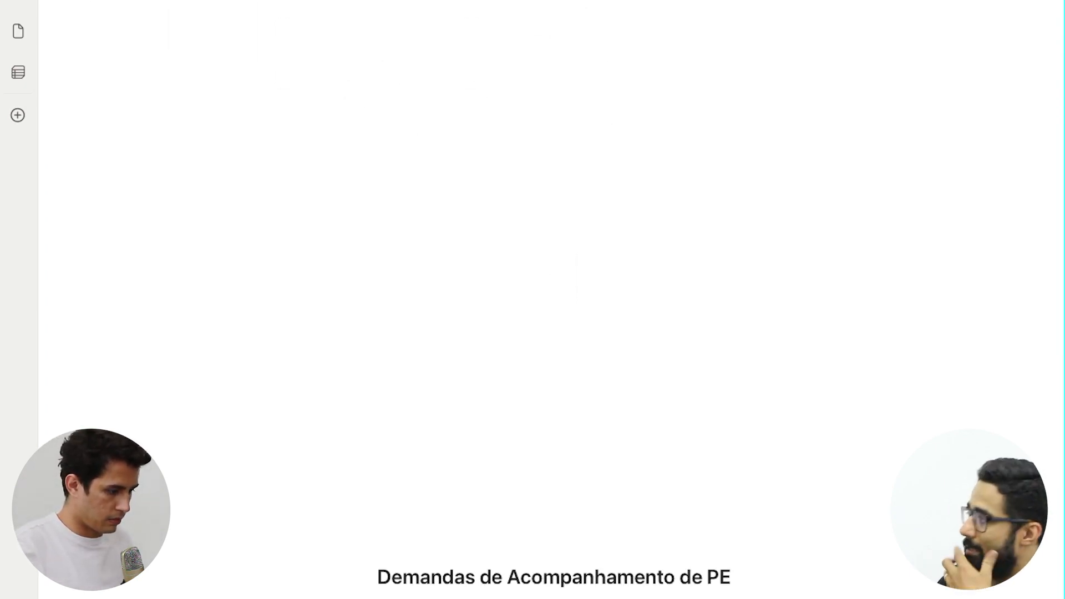
scroll(552, 238, "down", 4)
scroll(552, 238, "up", 11)
scroll(552, 238, "down", 3)
scroll(552, 299, "down", 7)
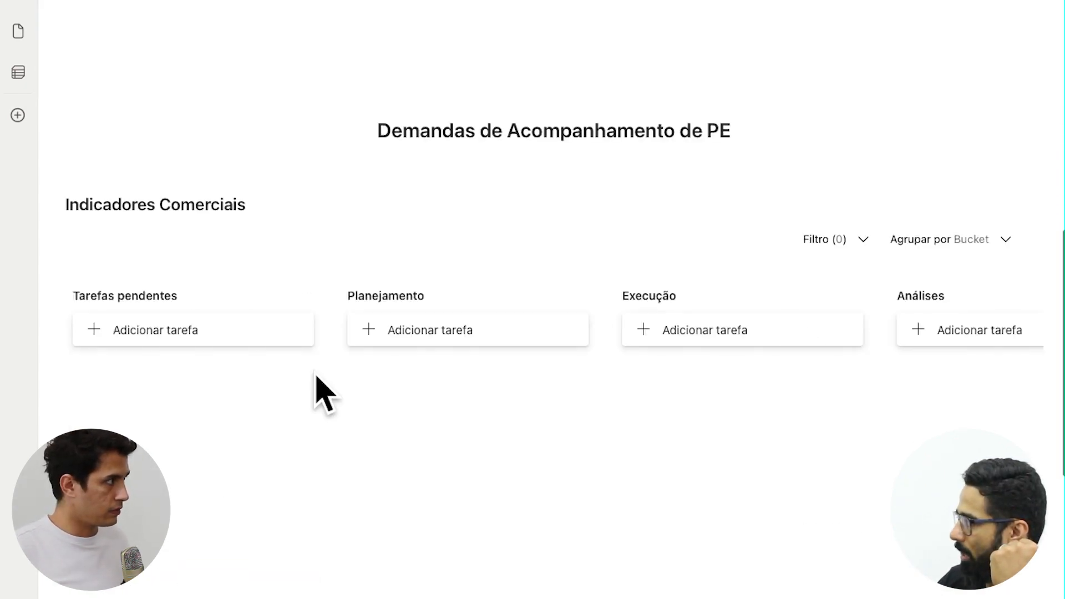
scroll(355, 469, "up", 7)
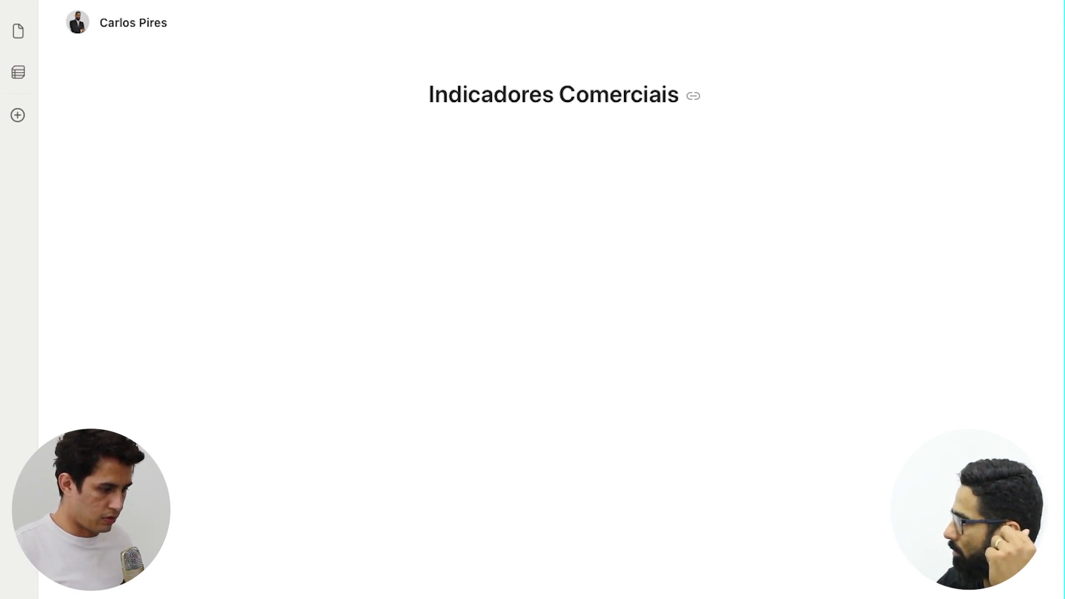
key("super+l")
key("Return")
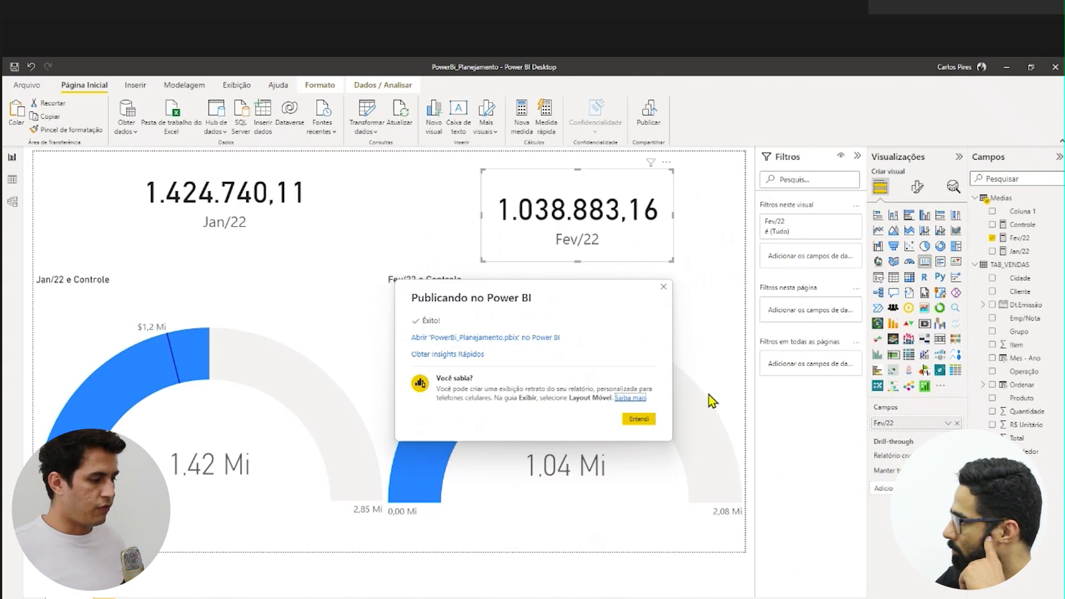
Close the publishing dialog in Power BI Desktop and set the meeting view to Foco no conteúdo
left_click(638, 419)
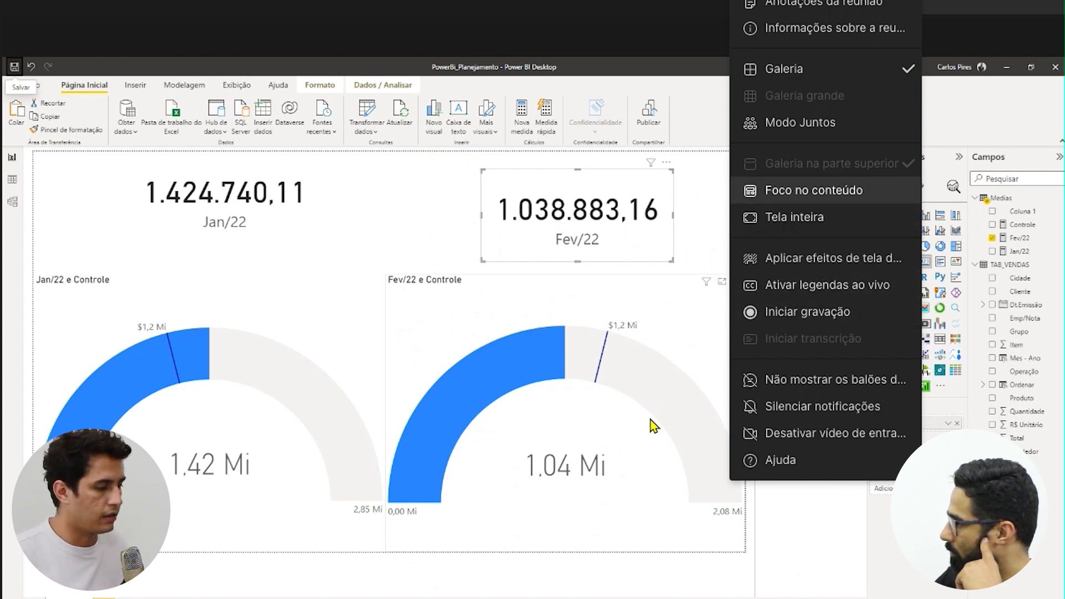
left_click(813, 190)
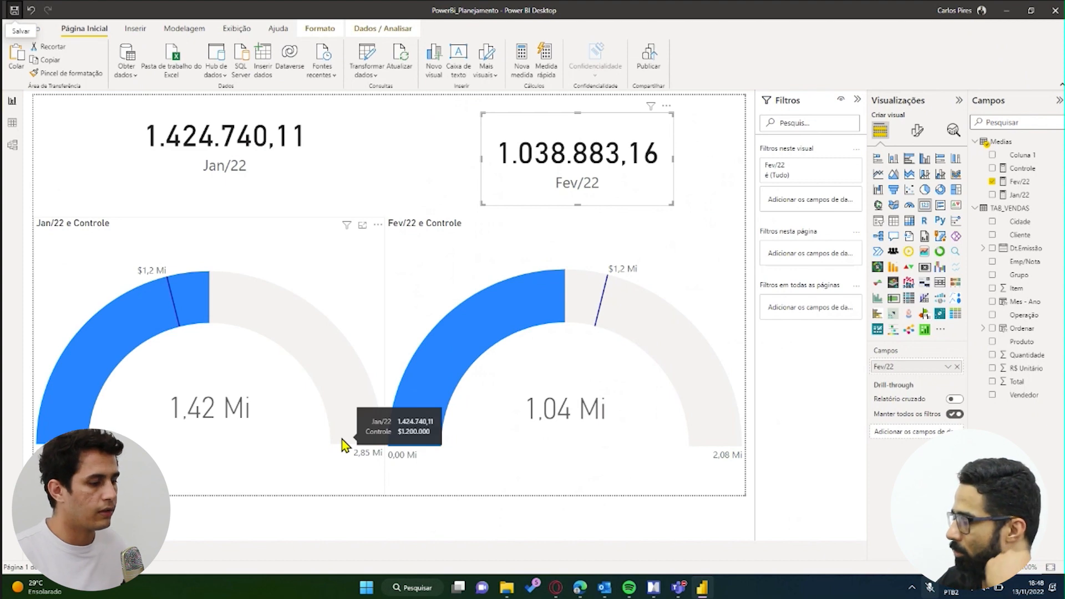
Switch to Power Automate, check the Faturamento_Fev flow's details and stages, and return to the list of flows
key("alt+Tab")
key("alt+Tab")
key("alt+Tab")
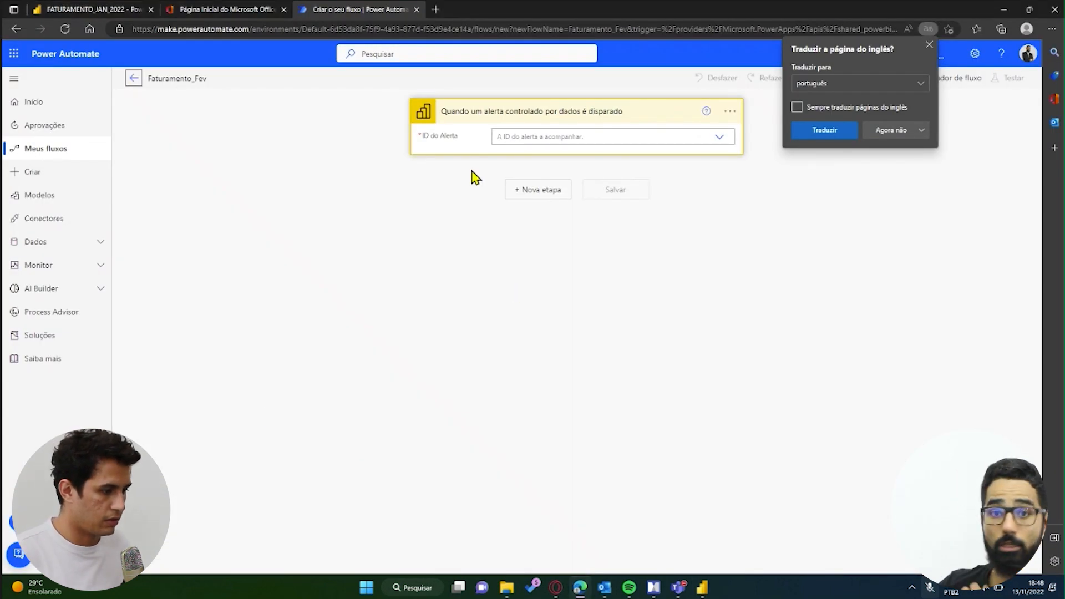
left_click(36, 148)
left_click(564, 118)
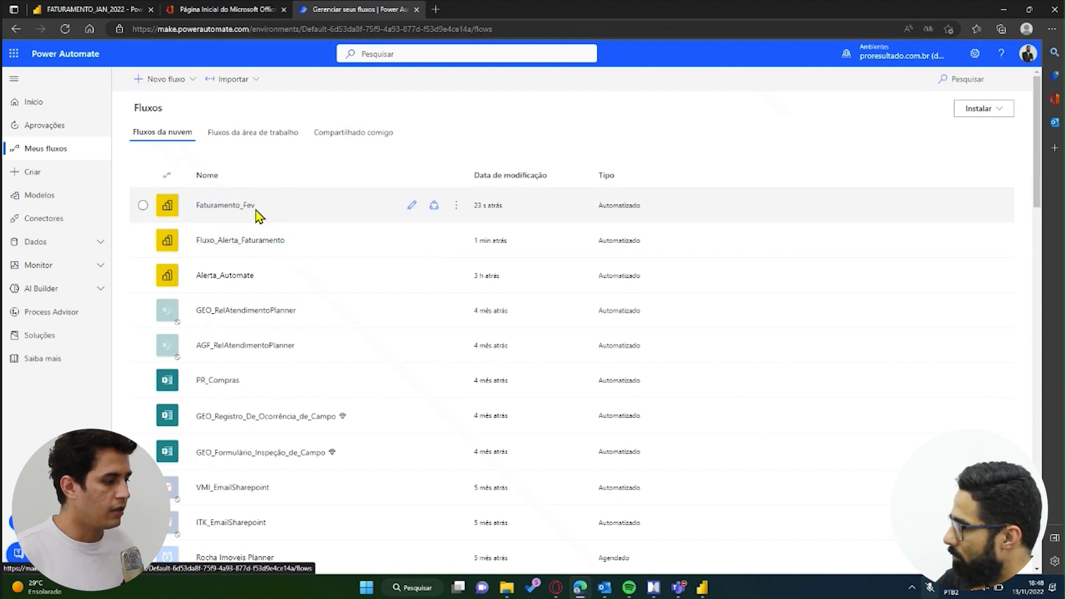
left_click(237, 210)
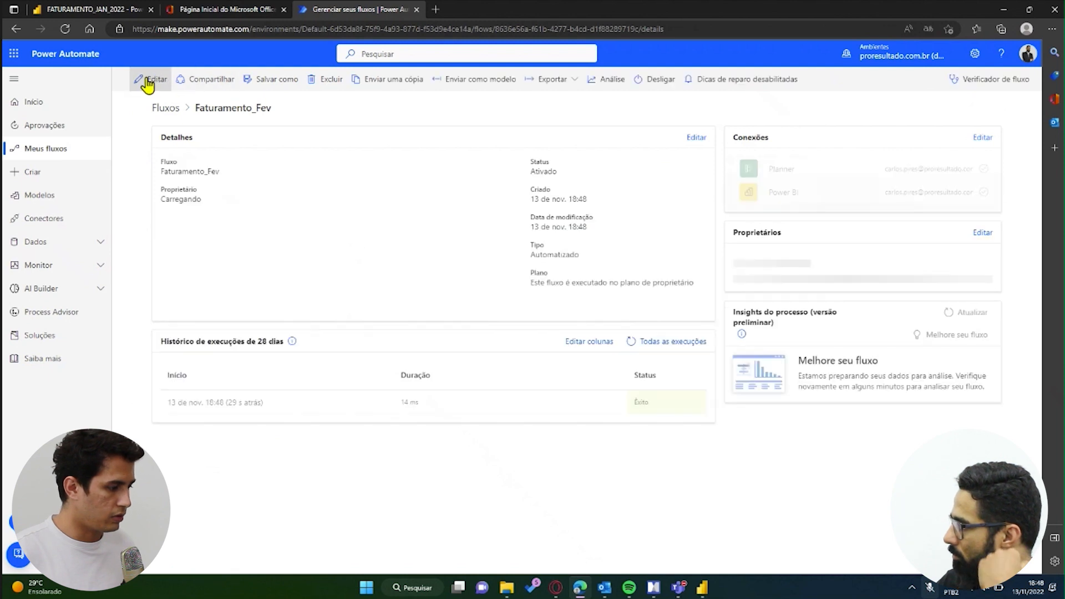
left_click(150, 81)
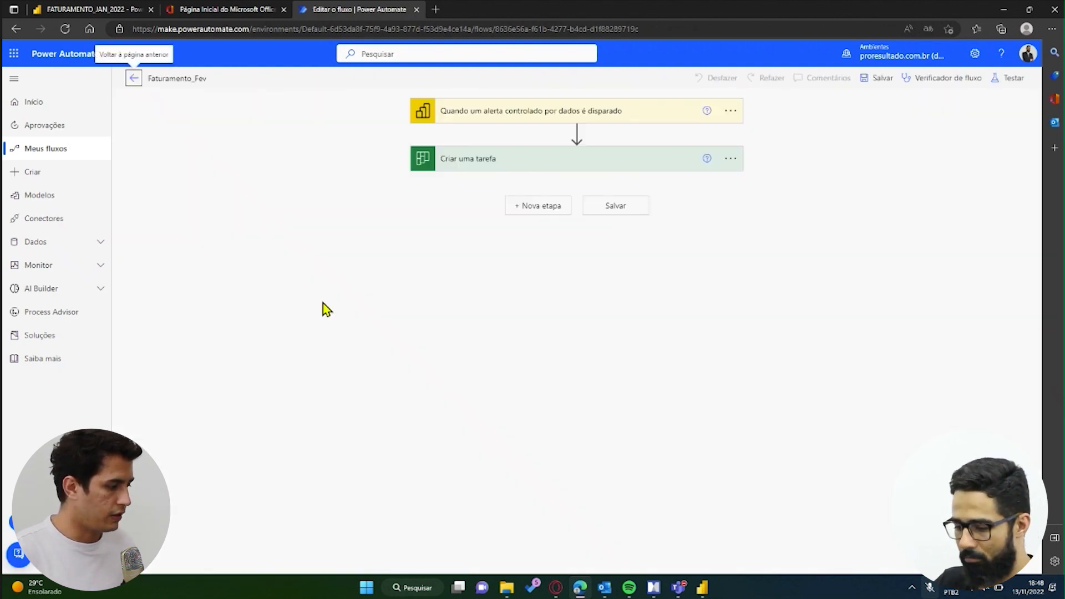
left_click(71, 151)
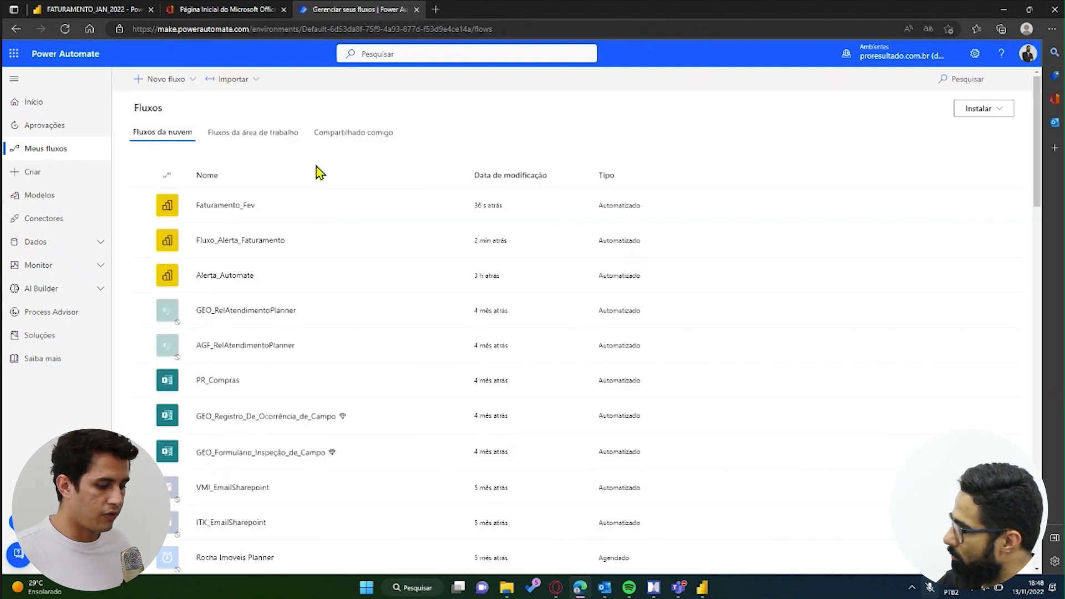
Switch to Power BI Desktop and republish PowerBi_Planejamento to the PR_TrainningSpace workspace, replacing the existing dataset
left_click(706, 589)
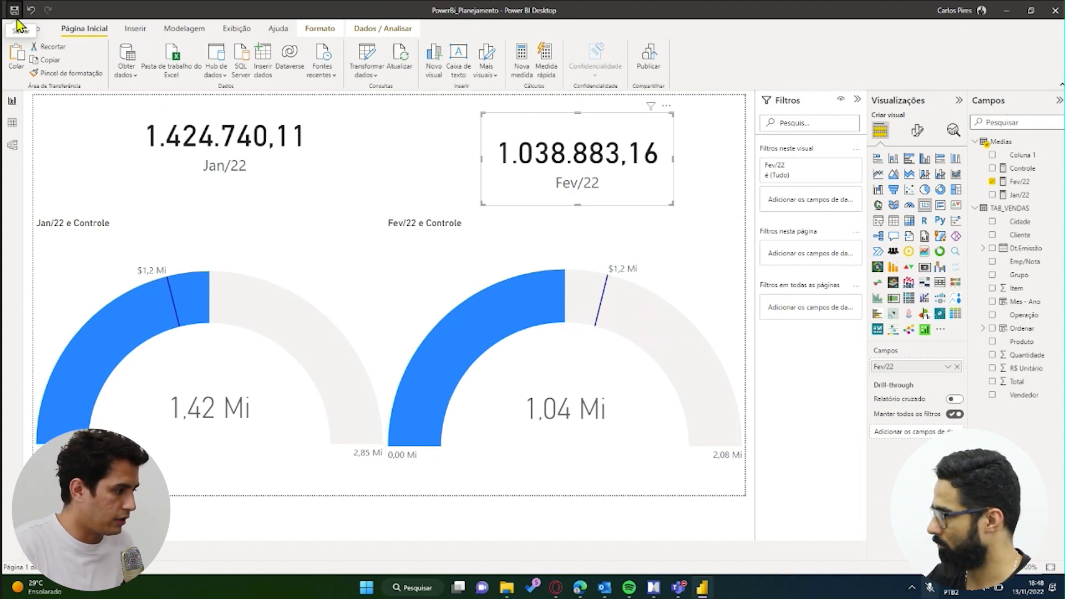
left_click(645, 73)
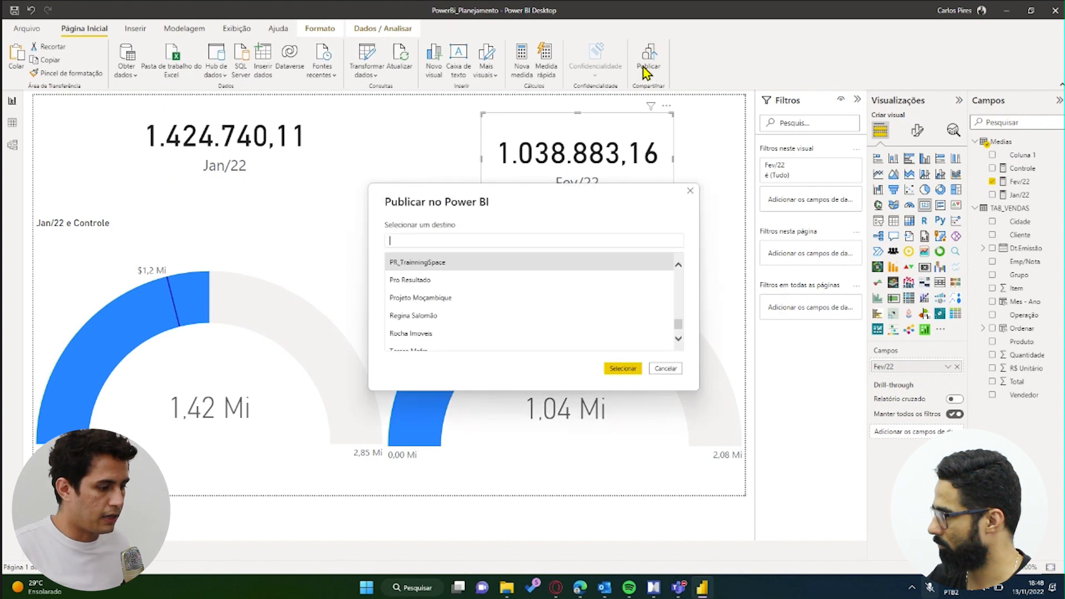
left_click(633, 372)
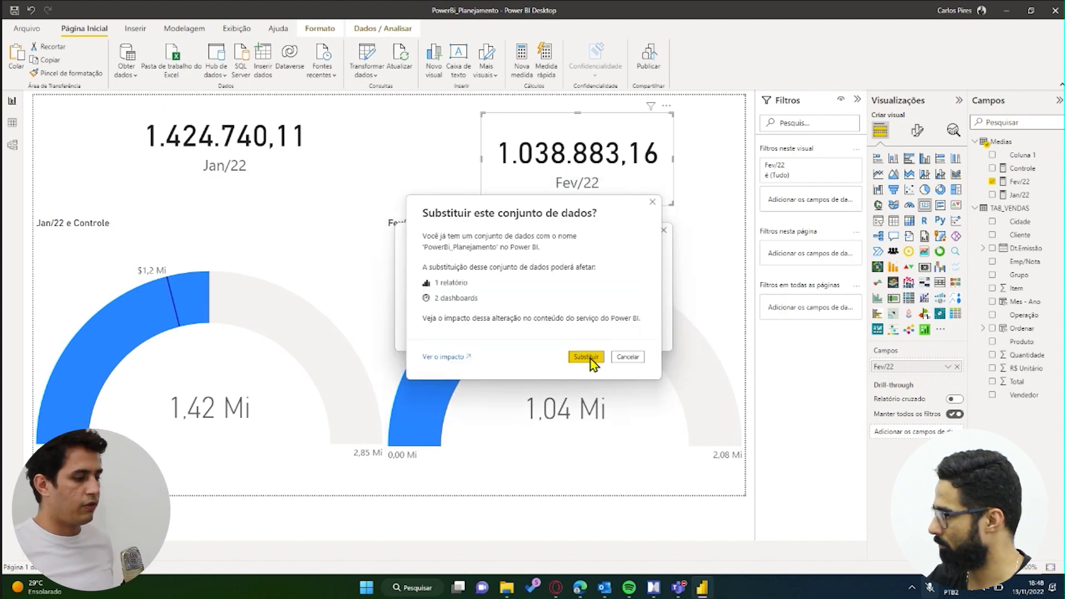
left_click(586, 357)
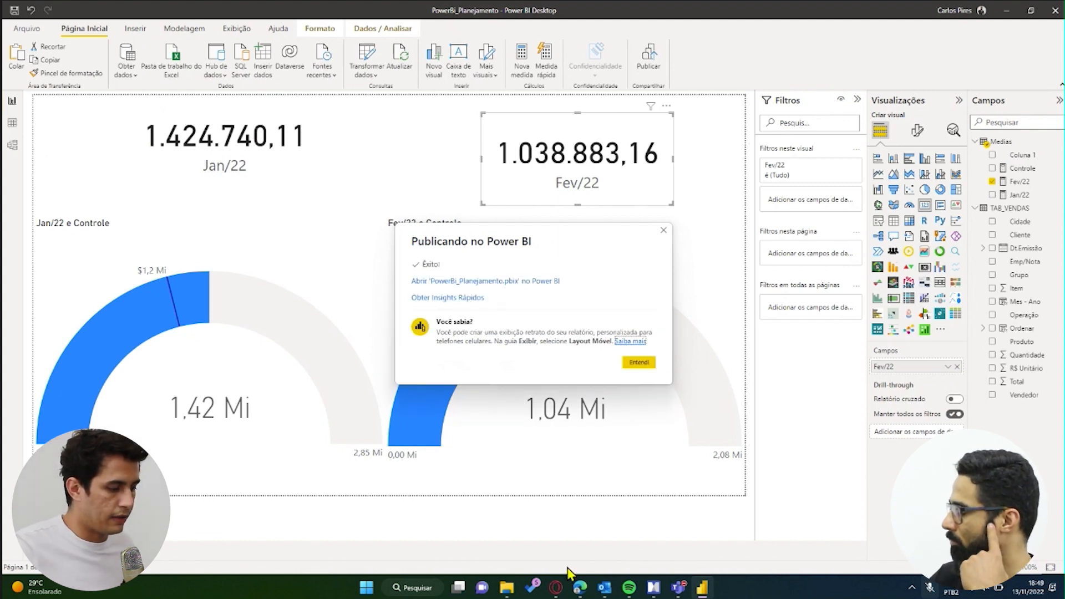
left_click(638, 364)
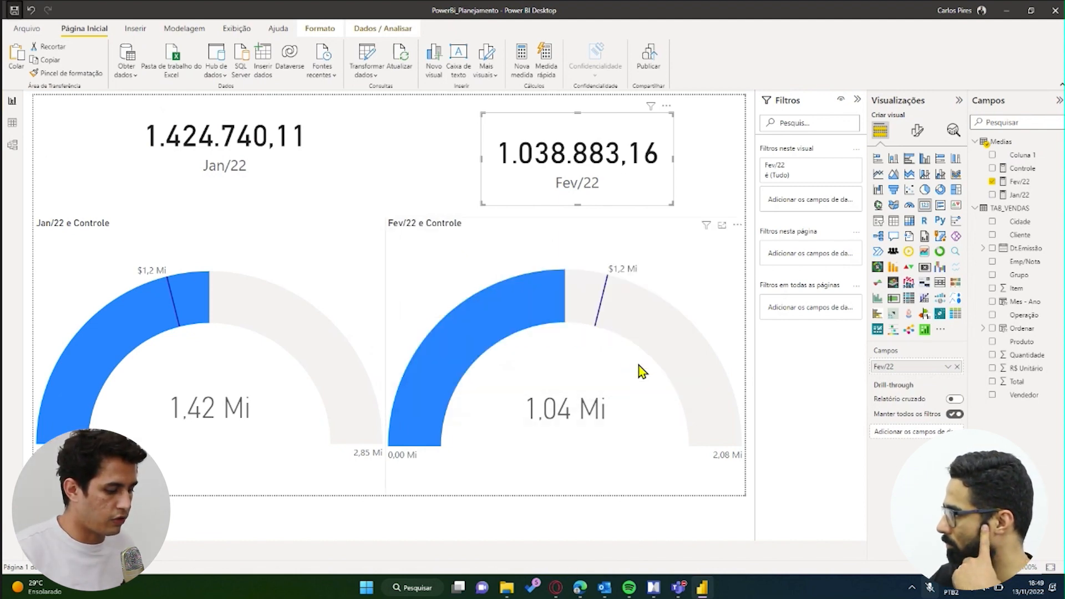
Switch back to Power Automate, reload the list of flows and translate the page into Portuguese
left_click(555, 588)
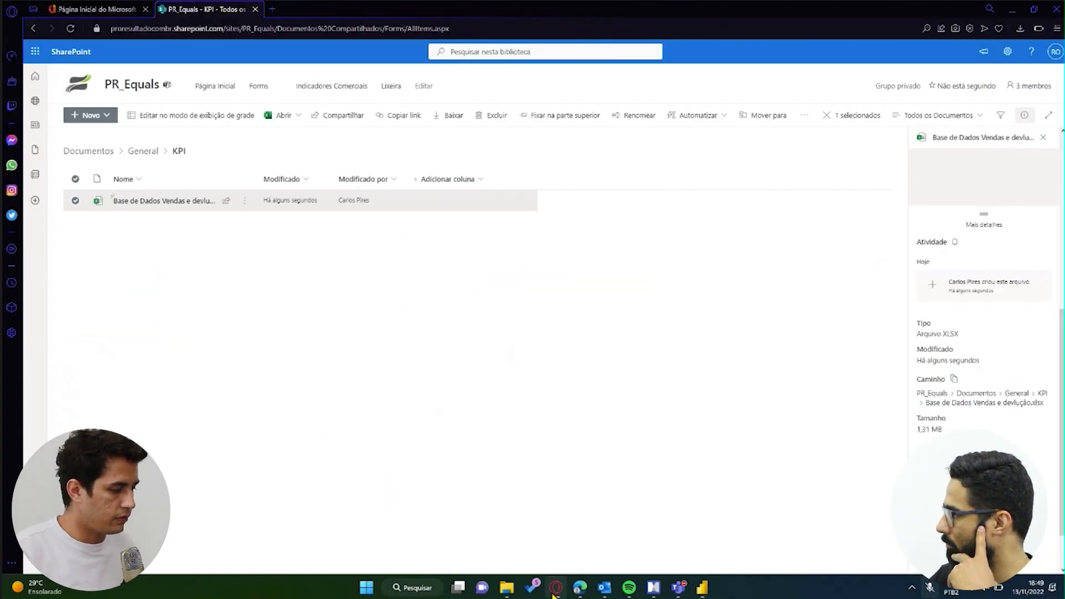
left_click(580, 588)
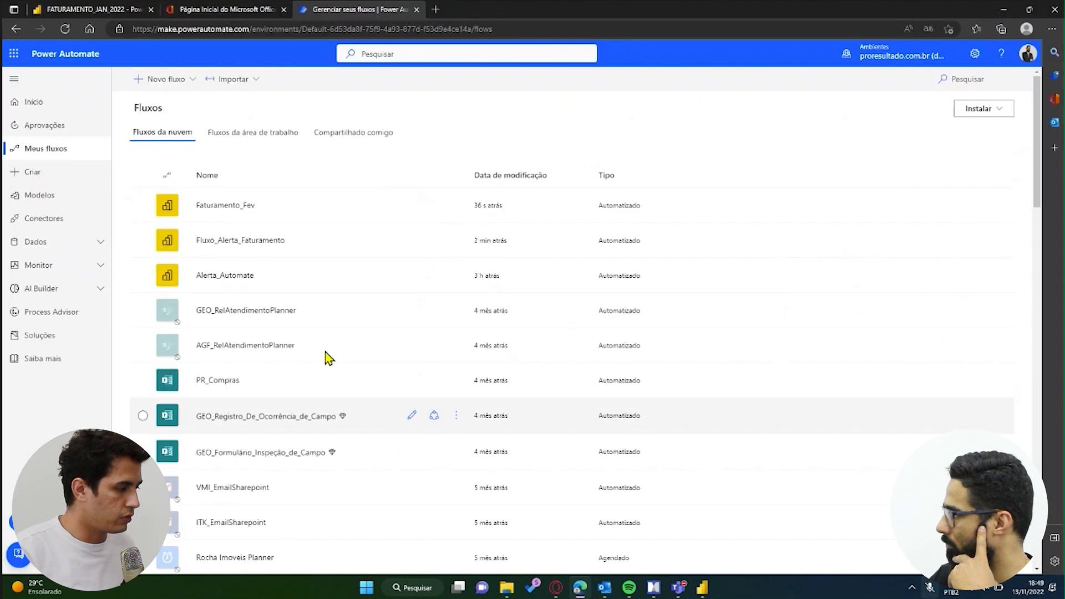
left_click(66, 28)
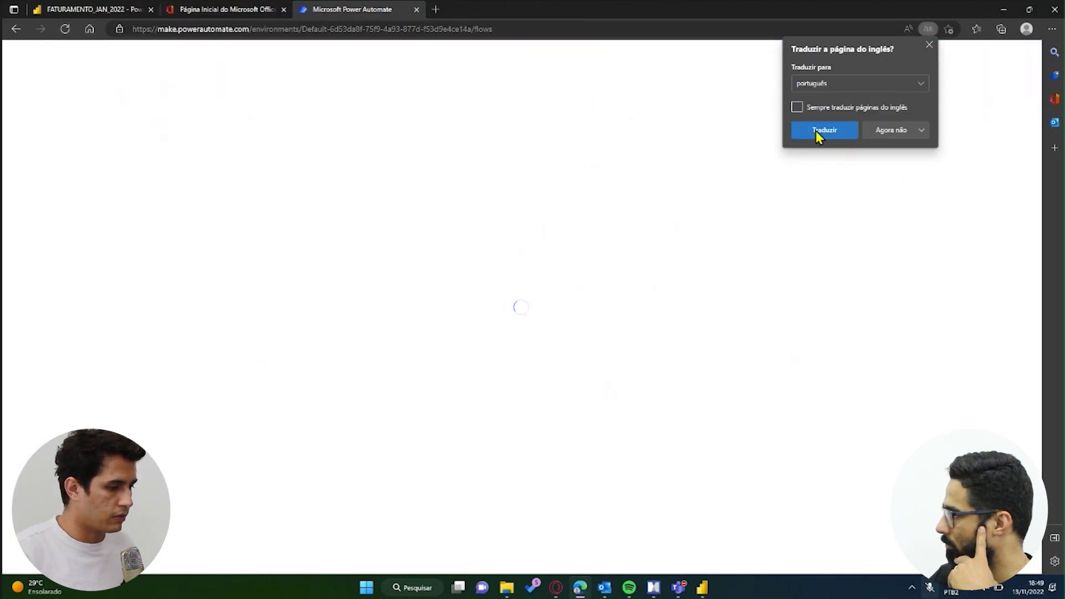
left_click(815, 131)
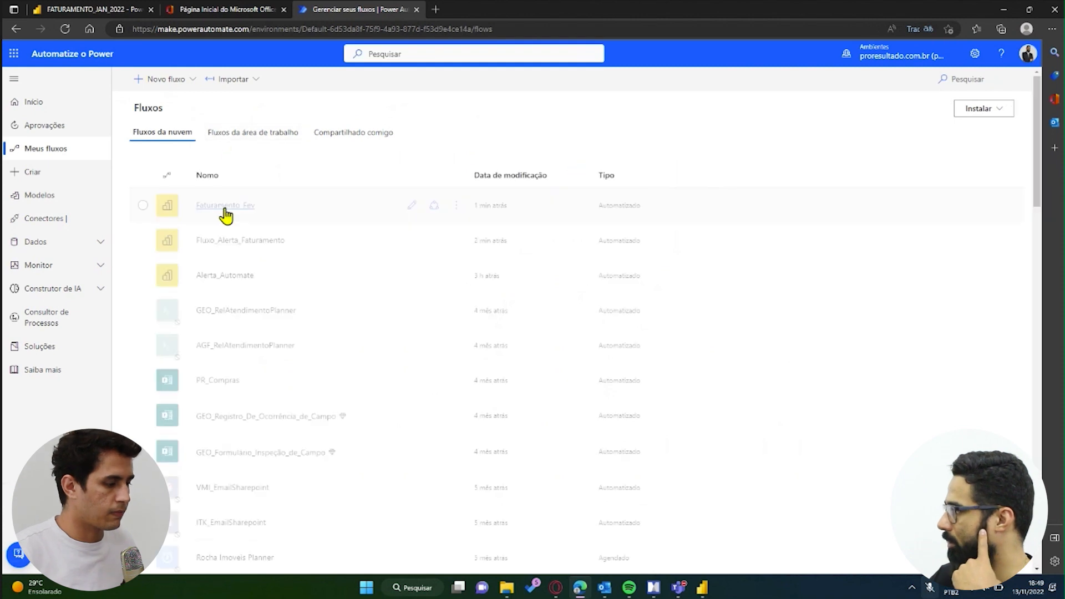
Open the Faturamento_Fev flow, and dismiss the Editor spelling tip on the Controle de Indicadores Estratégicos page in SharePoint
left_click(244, 205)
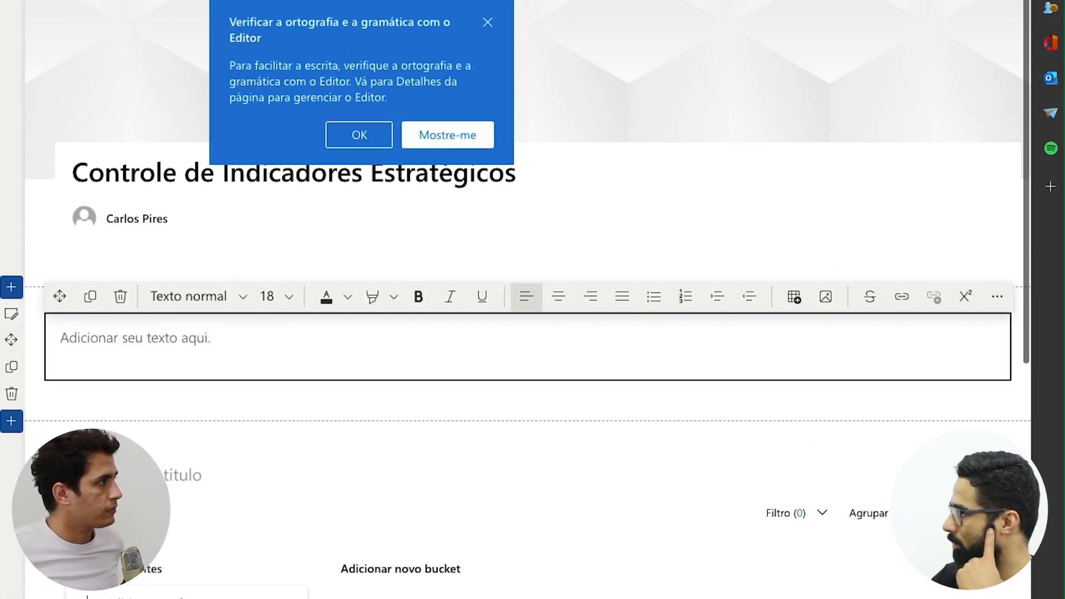
left_click(359, 135)
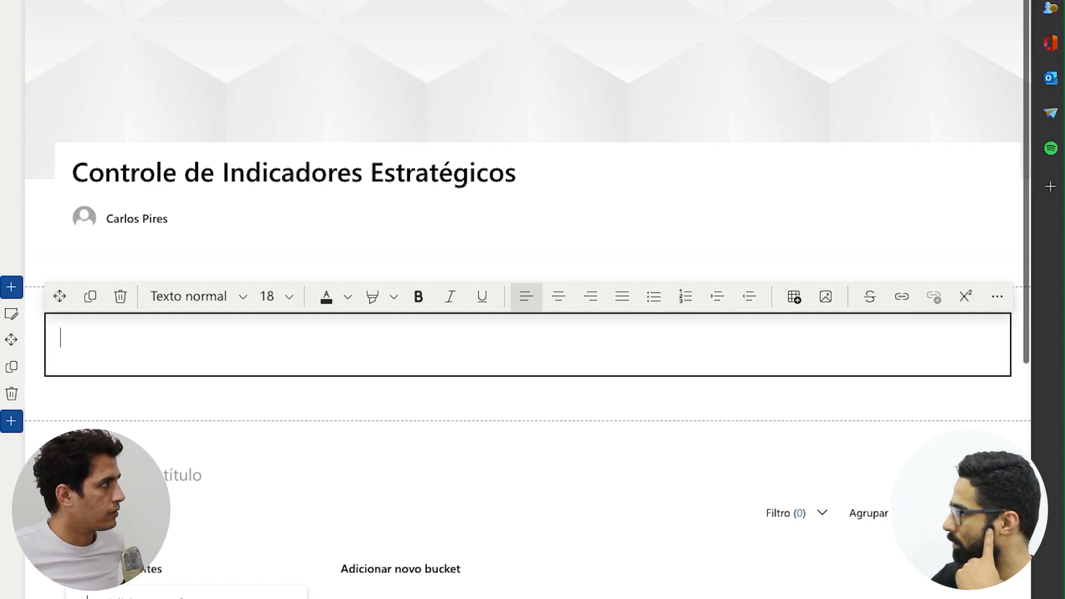
scroll(527, 299, "down", 6)
scroll(527, 299, "up", 6)
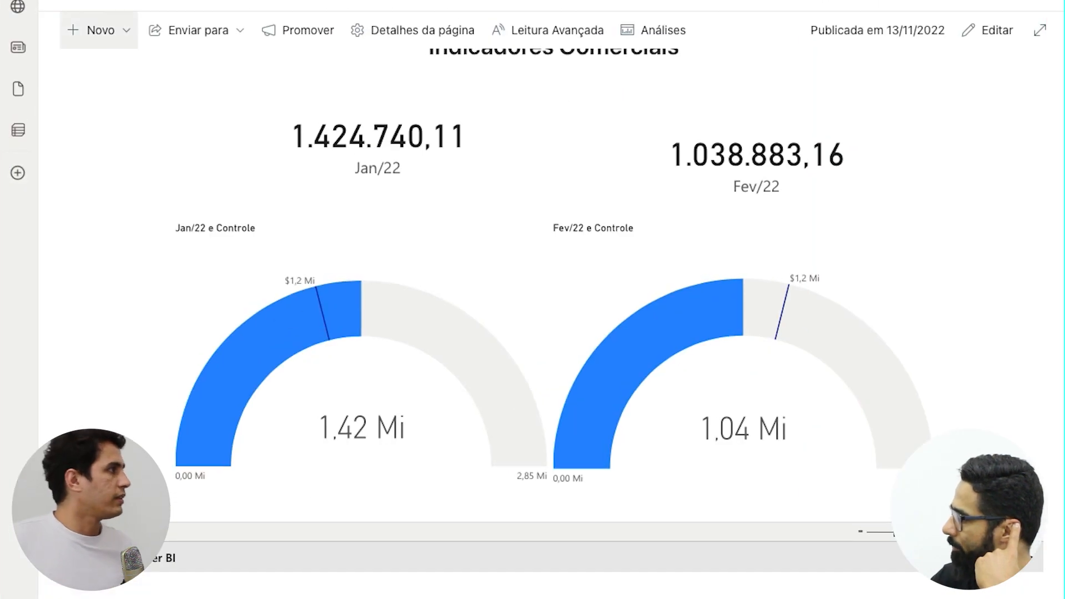
Delete the two tasks under Sem bucket in the Indicadores Comerciais plan on the SharePoint page
scroll(533, 310, "down", 7)
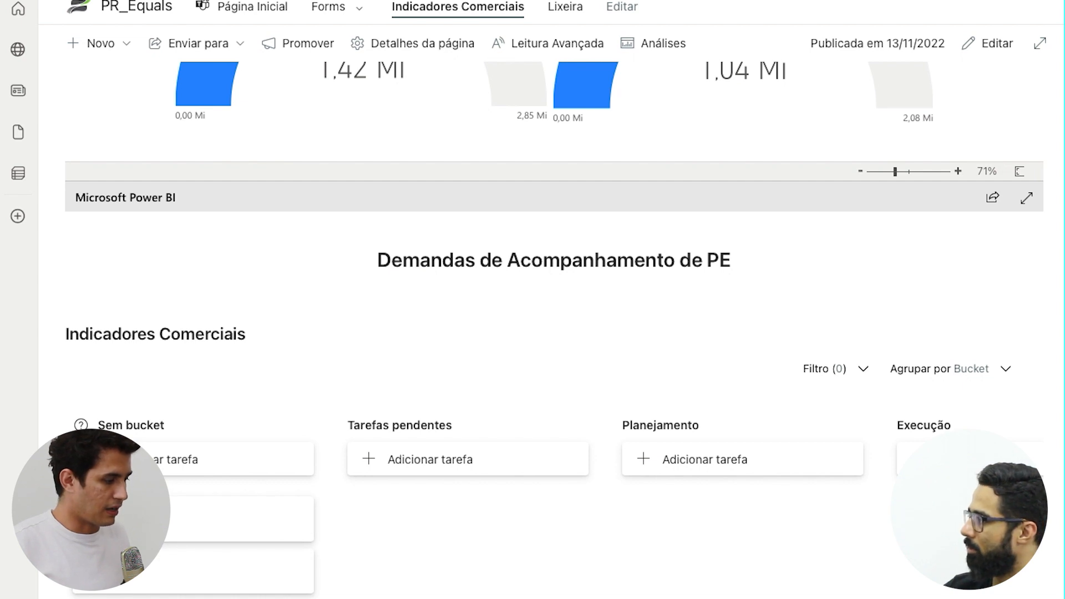
left_click(299, 514)
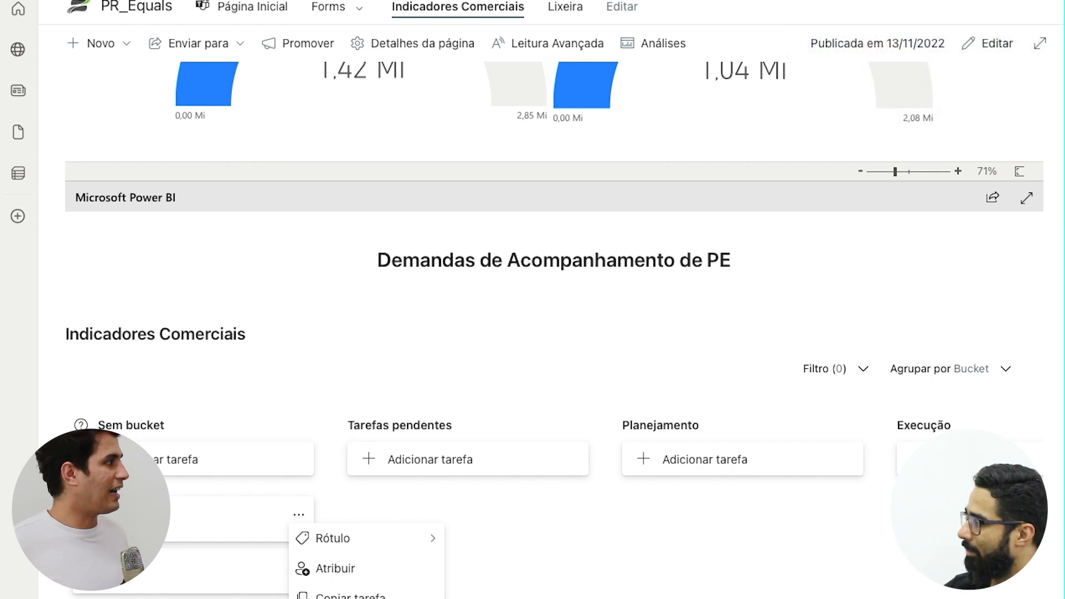
left_click(335, 598)
left_click(298, 514)
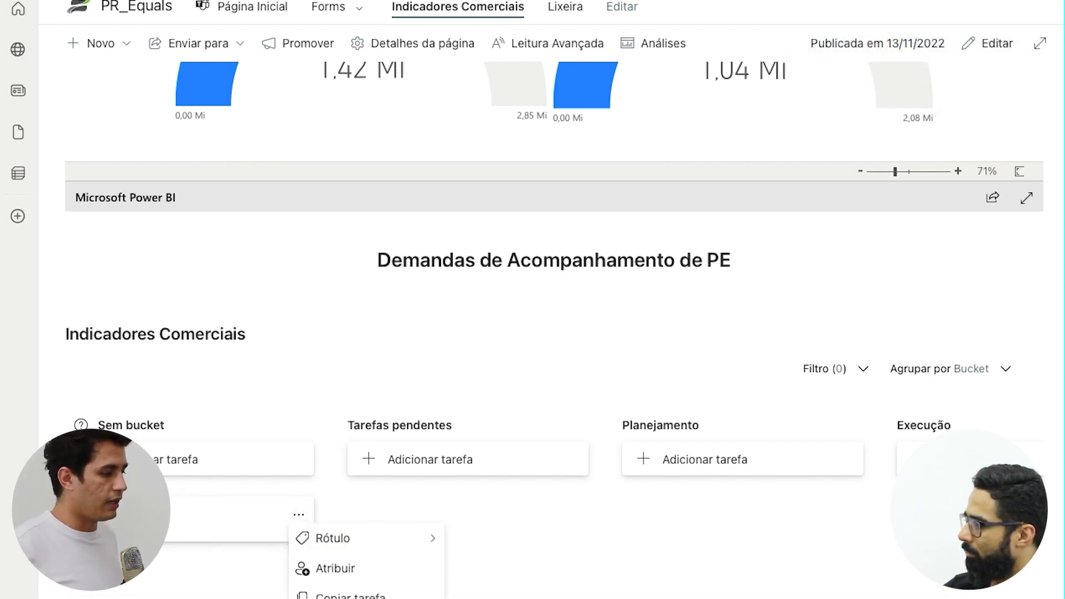
left_click(335, 598)
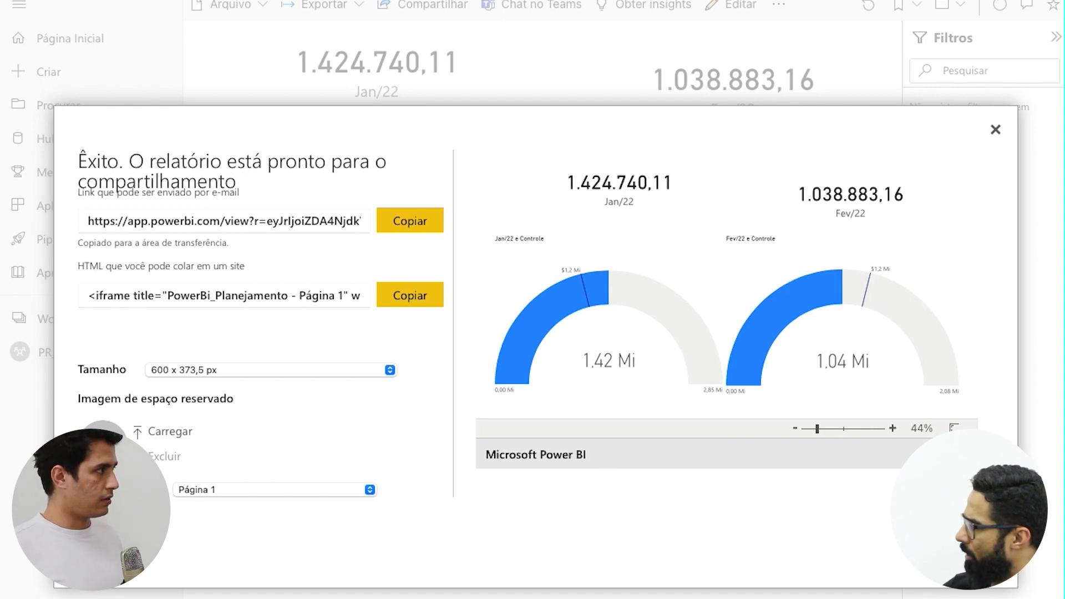
key("Escape")
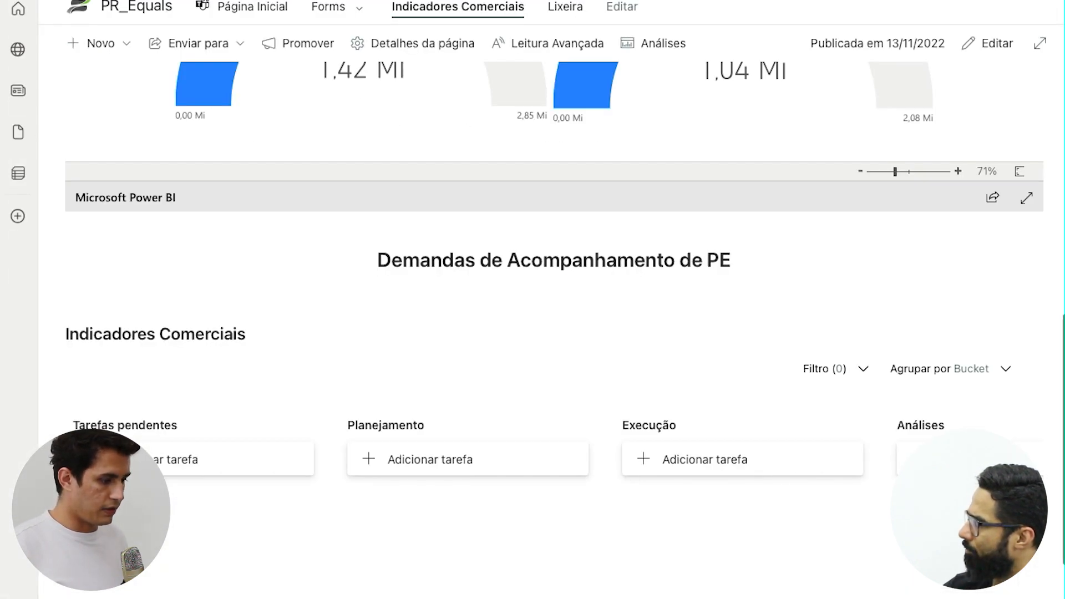
Reload the Indicadores Comerciais page and check its gauges and Planner board for new tasks
key("super+l")
scroll(832, 330, "up", 4)
key("Escape")
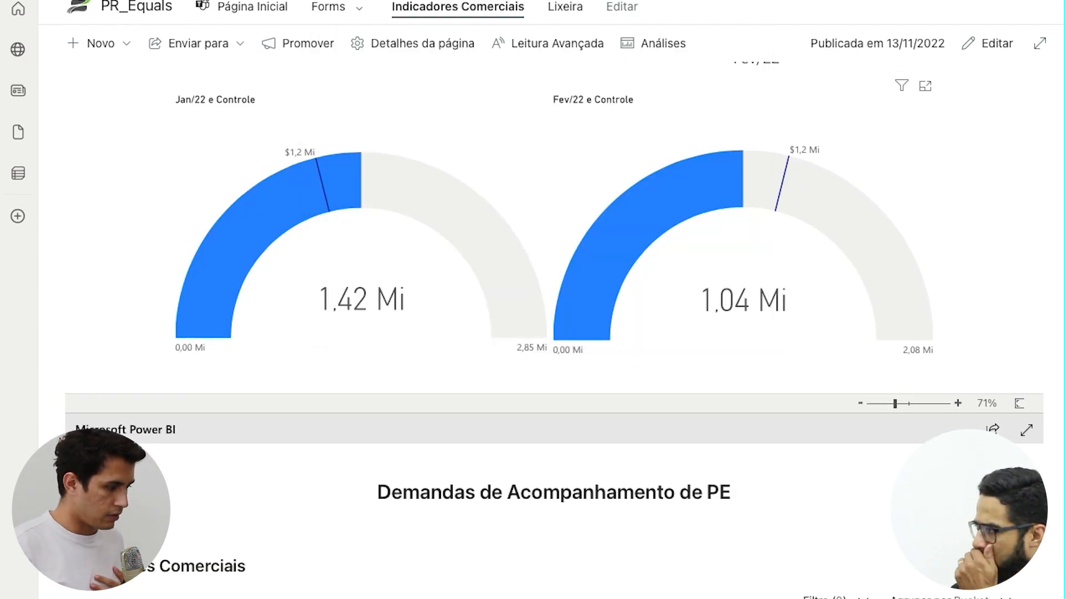
scroll(622, 492, "up", 5)
scroll(621, 492, "down", 8)
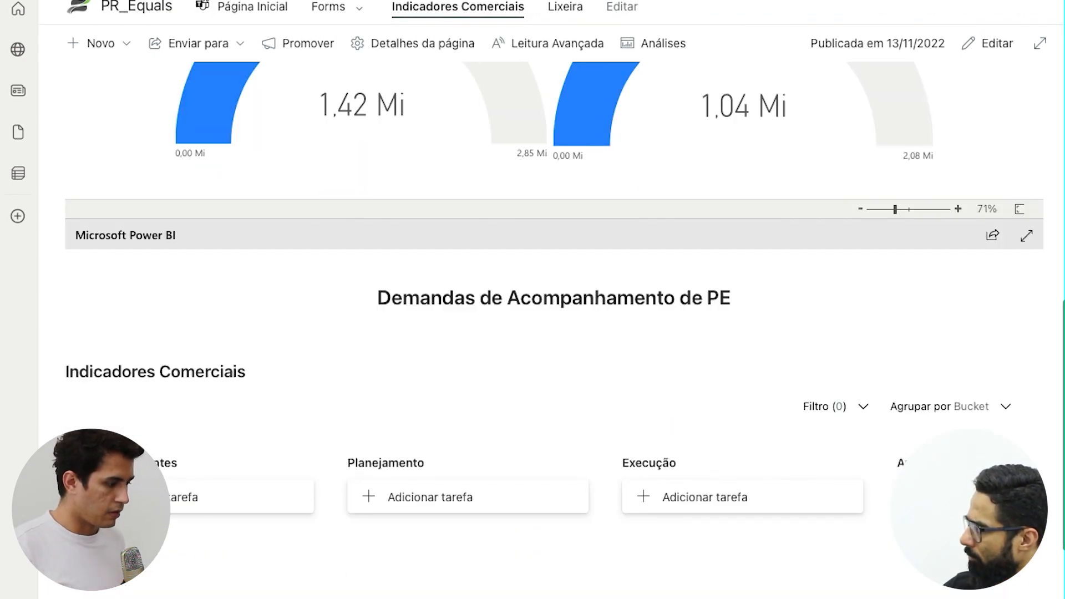
scroll(687, 139, "up", 2)
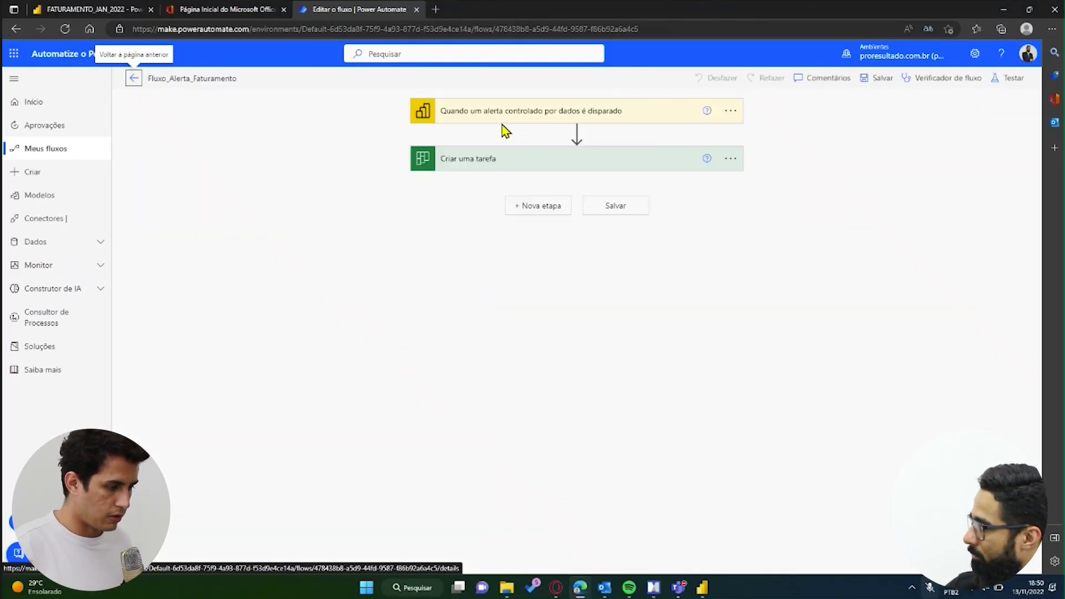
Check the alert ID in the Fluxo_Alerta_Faturamento trigger in Power Automate, save the flow and go back to the list of flows
left_click(490, 115)
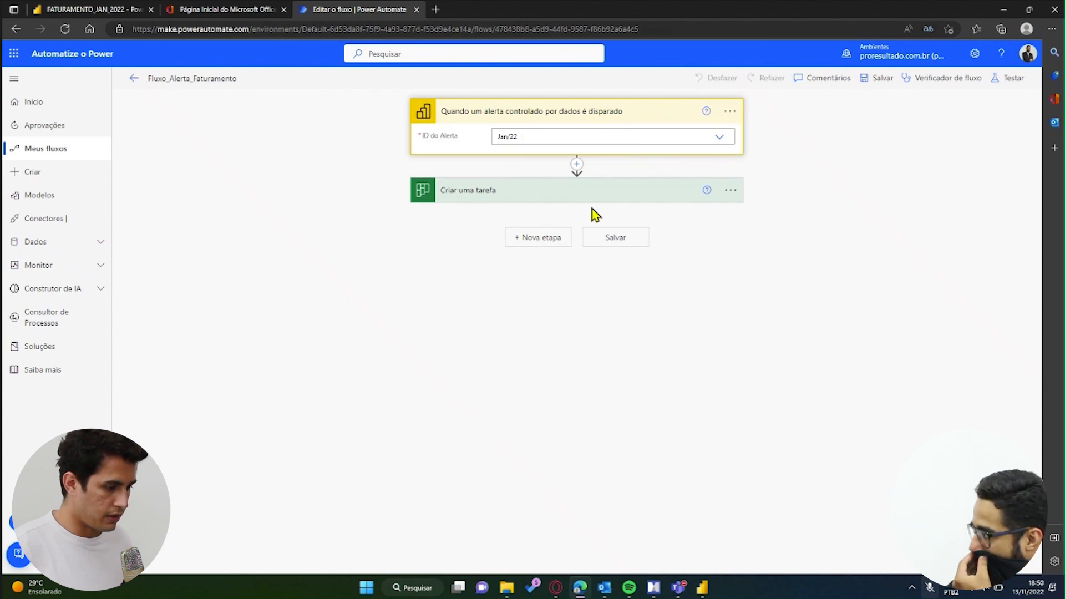
left_click(611, 236)
left_click(35, 151)
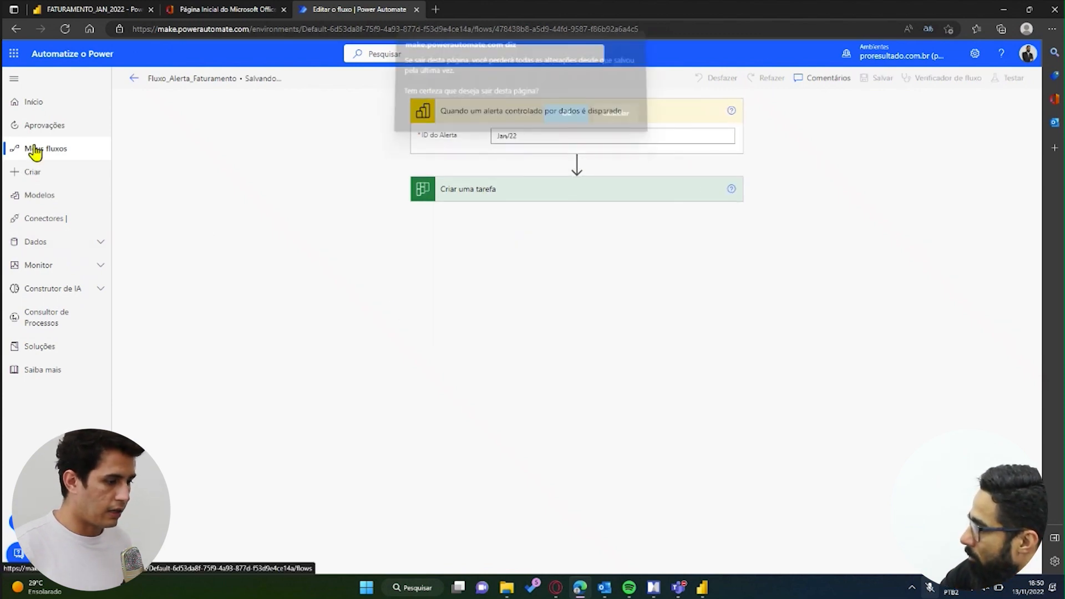
left_click(566, 116)
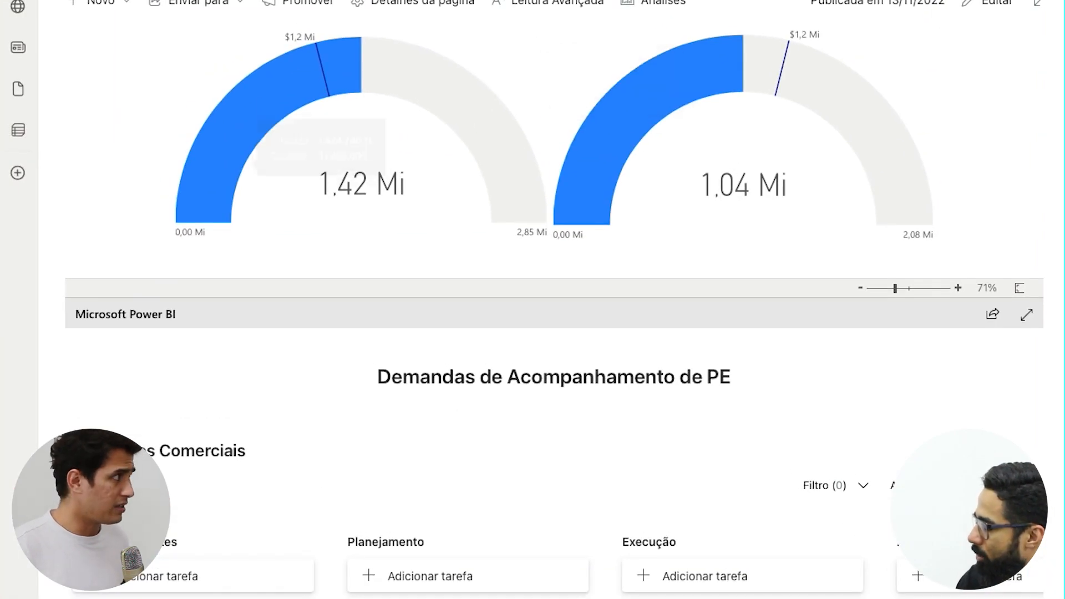
Switch to Power BI Desktop, save the changes and republish PowerBi_Planejamento to the PR_TrainningSpace workspace, replacing the existing dataset
left_click(468, 15)
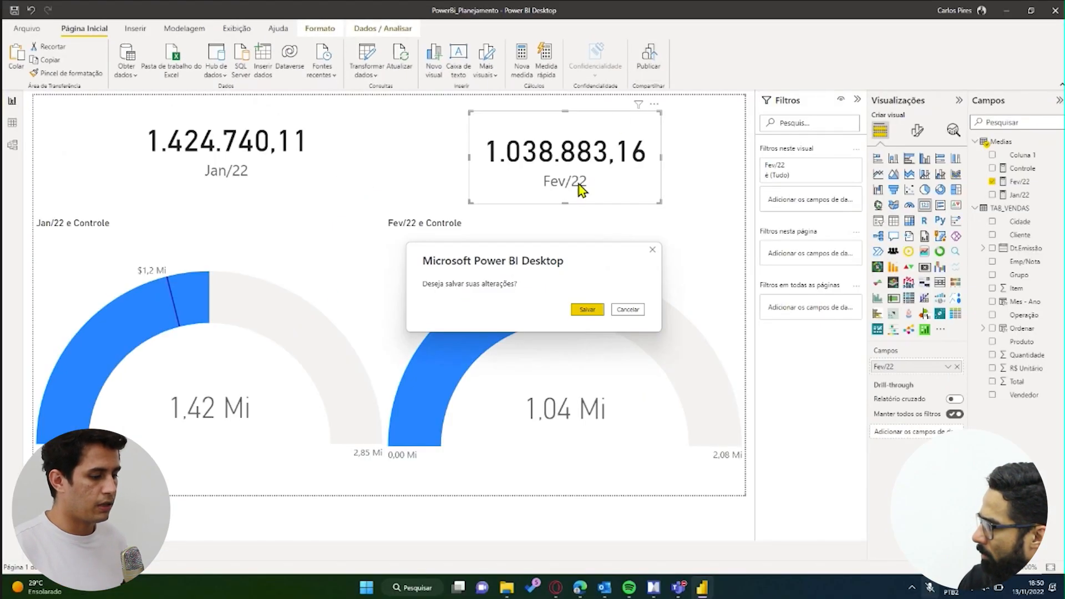
left_click(582, 309)
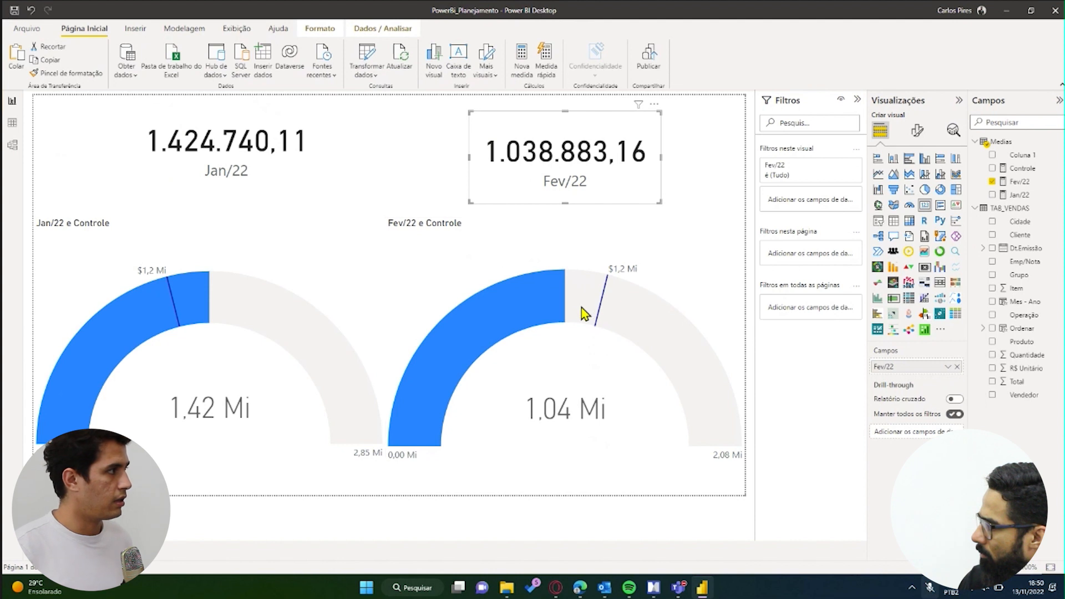
type("pr")
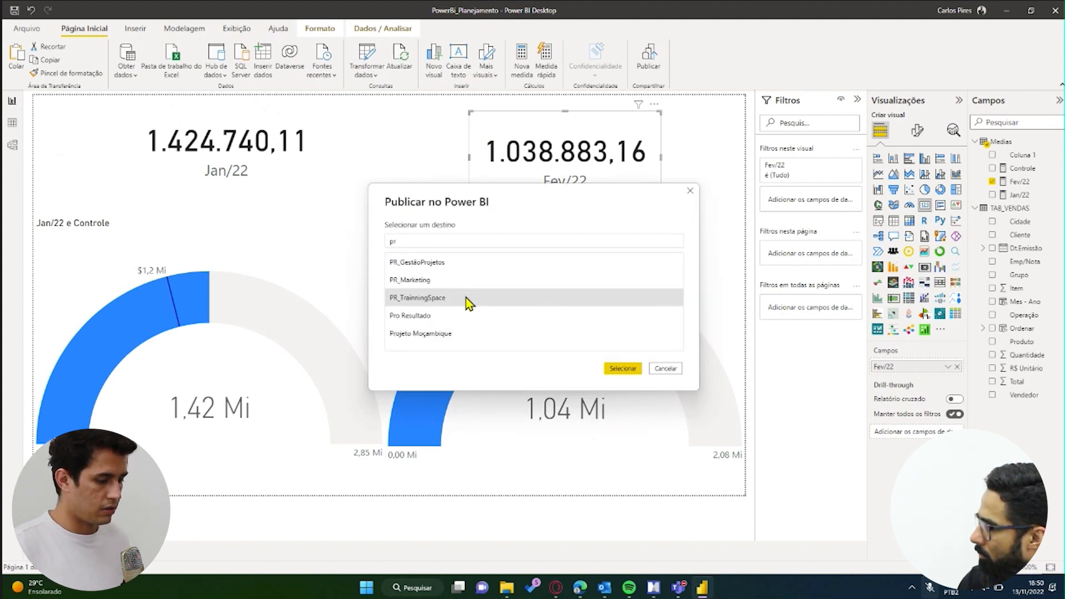
left_click(622, 368)
left_click(586, 357)
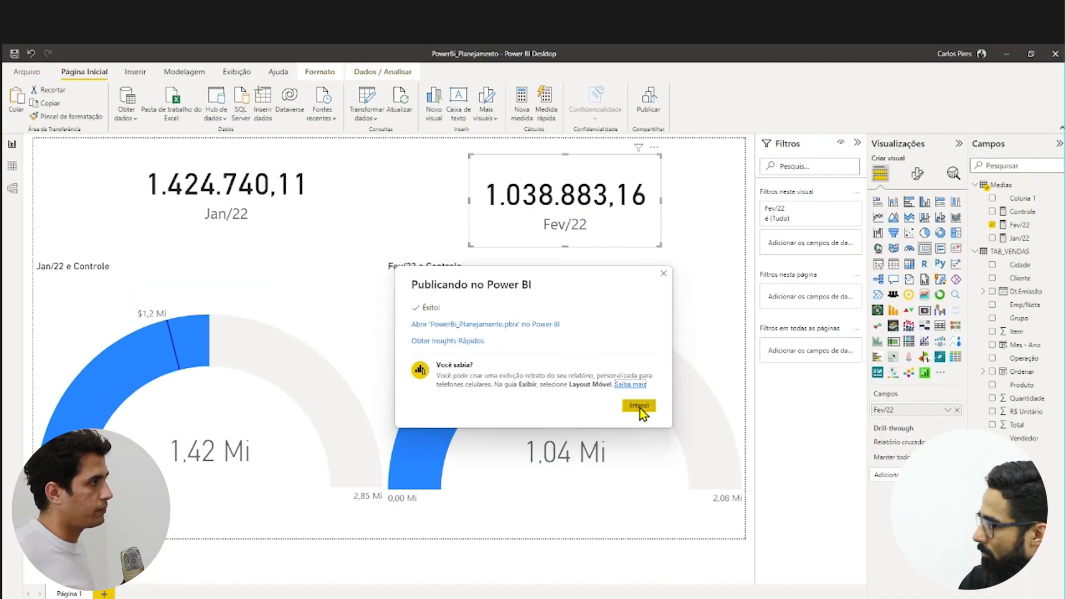
left_click(638, 363)
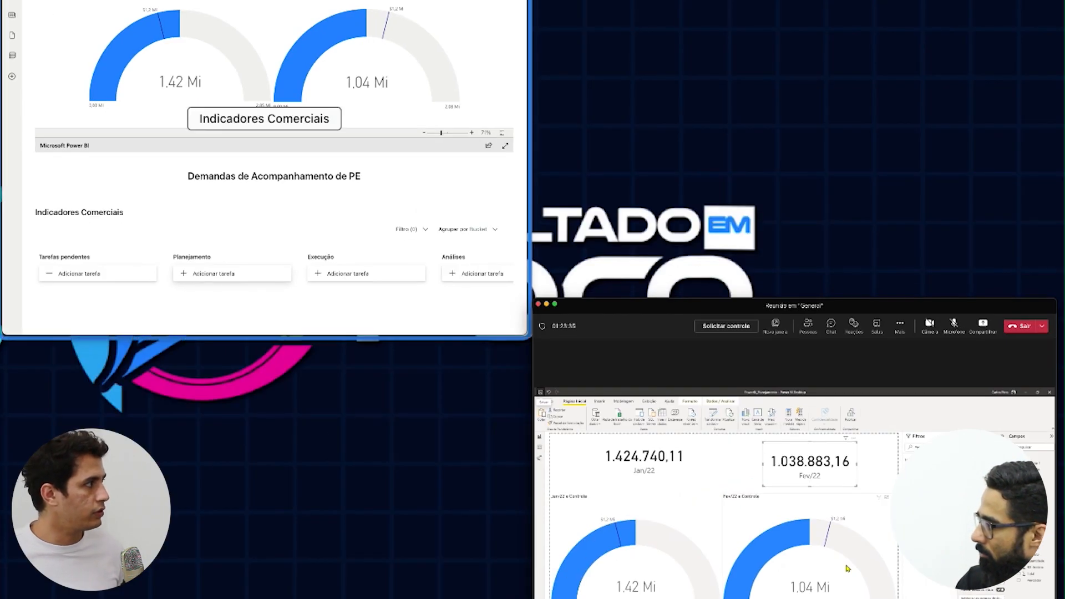
Switch to the Indicadores Comerciais page in SharePoint, reload it and inspect the Planner buckets
scroll(555, 333, "down", 3)
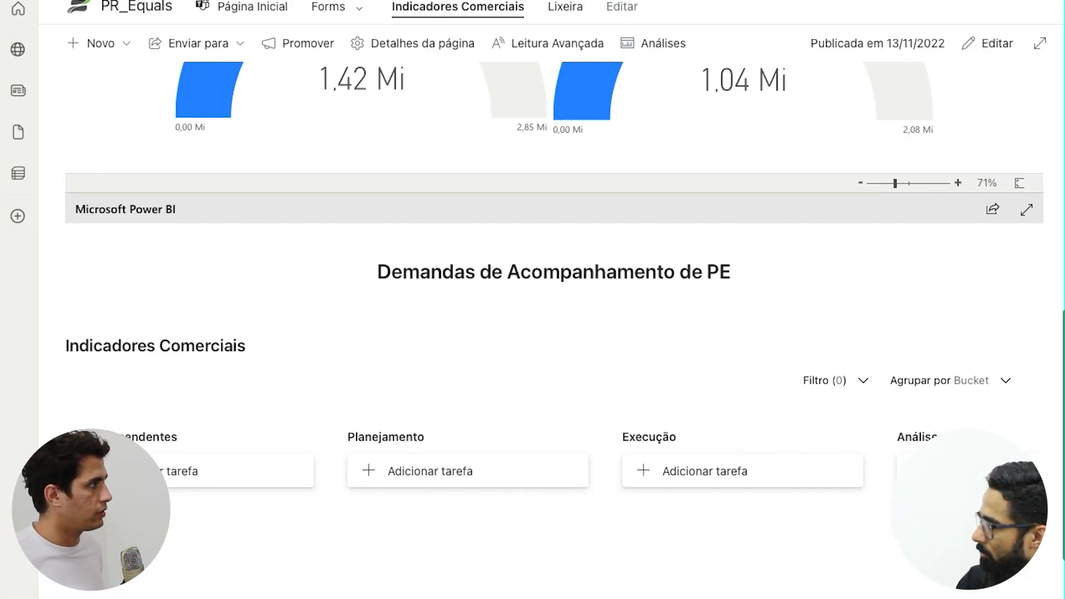
key("super+l")
key("Escape")
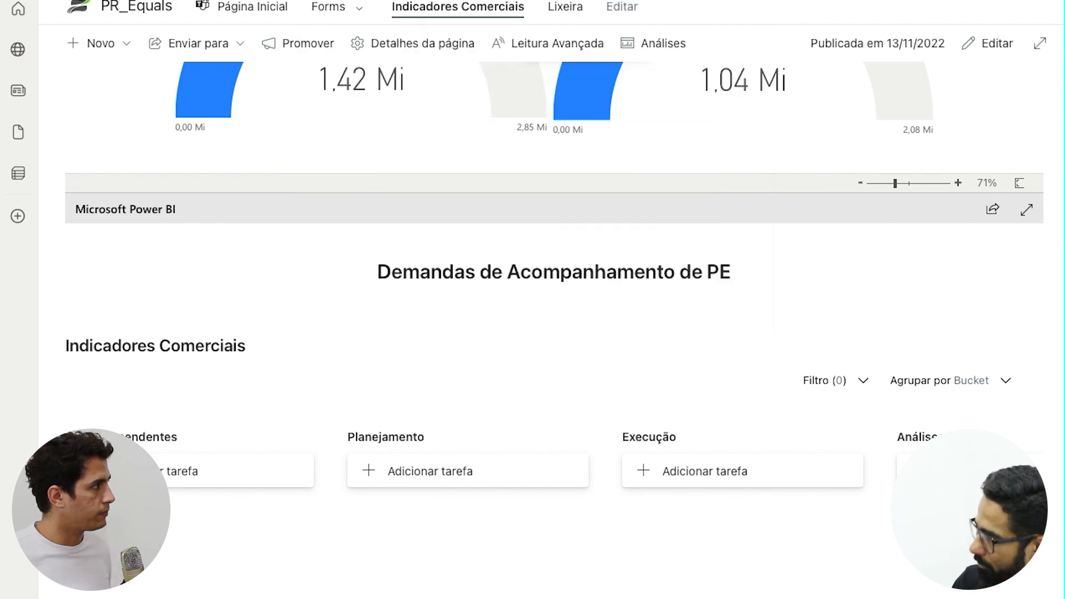
scroll(555, 332, "down", 5)
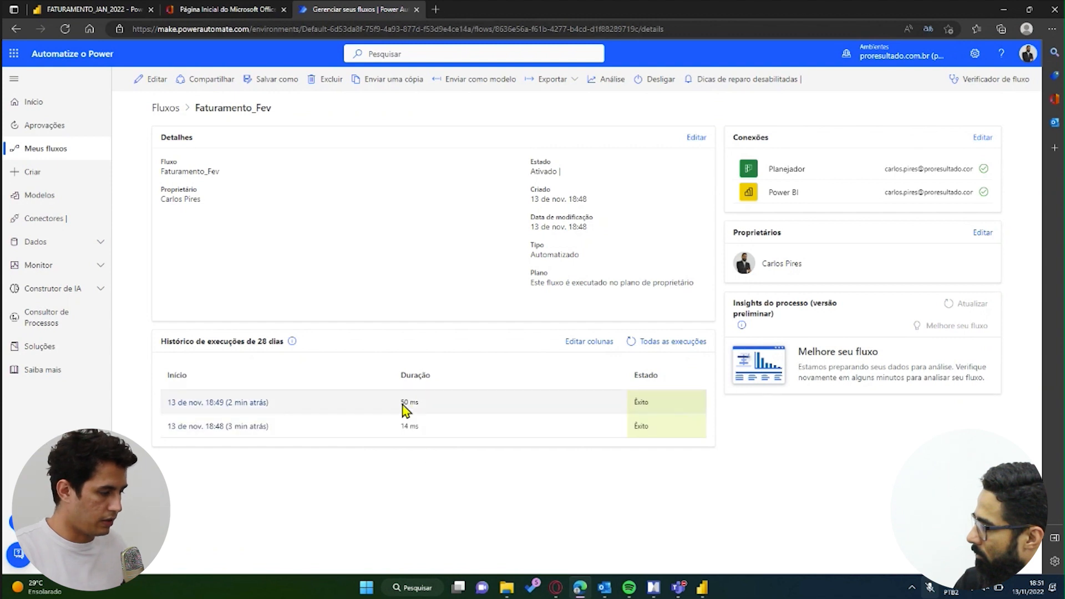
Check the run history of Fluxo_Alerta_Faturamento in Power Automate, reload it without translation and return to the list of flows
left_click(15, 31)
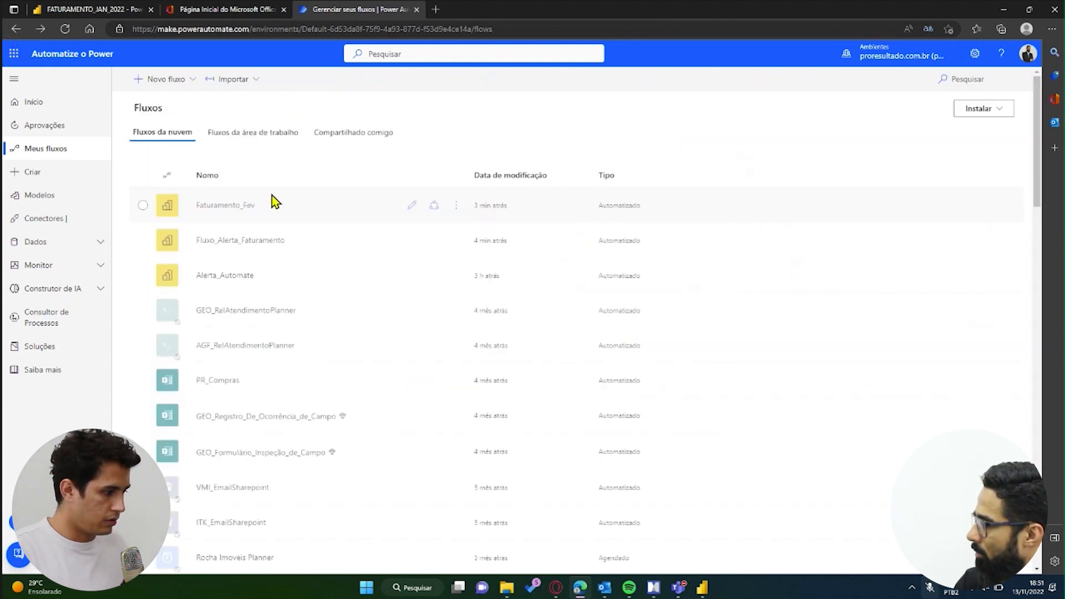
left_click(239, 241)
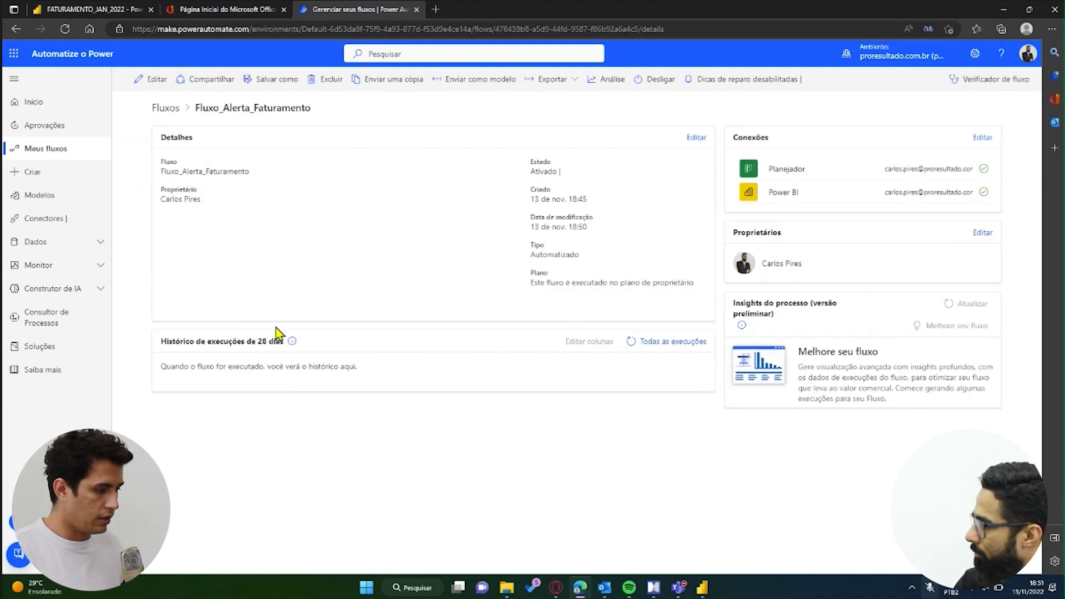
left_click(65, 29)
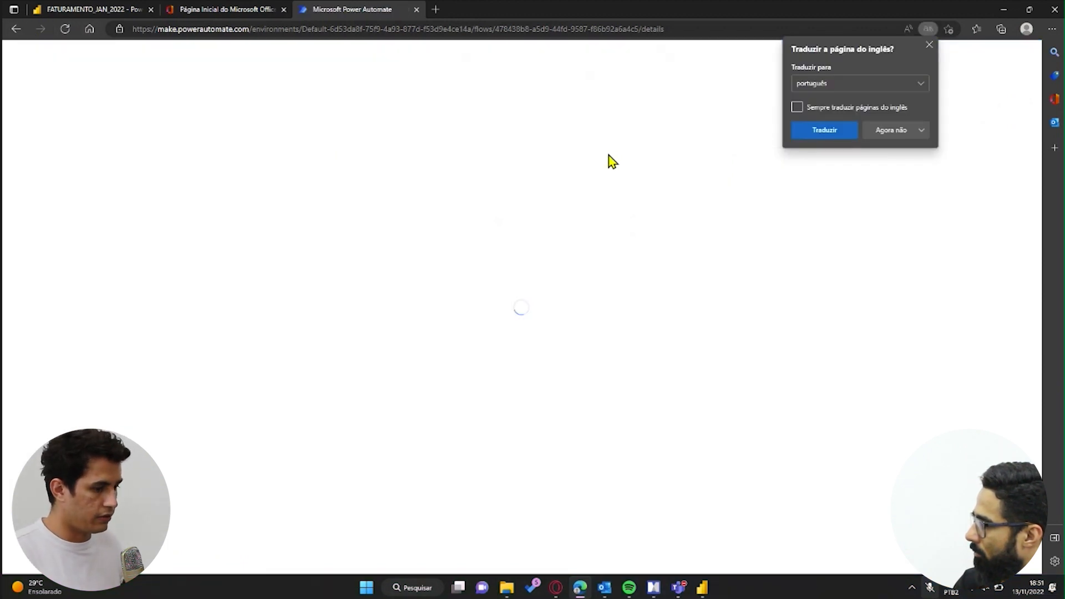
left_click(902, 137)
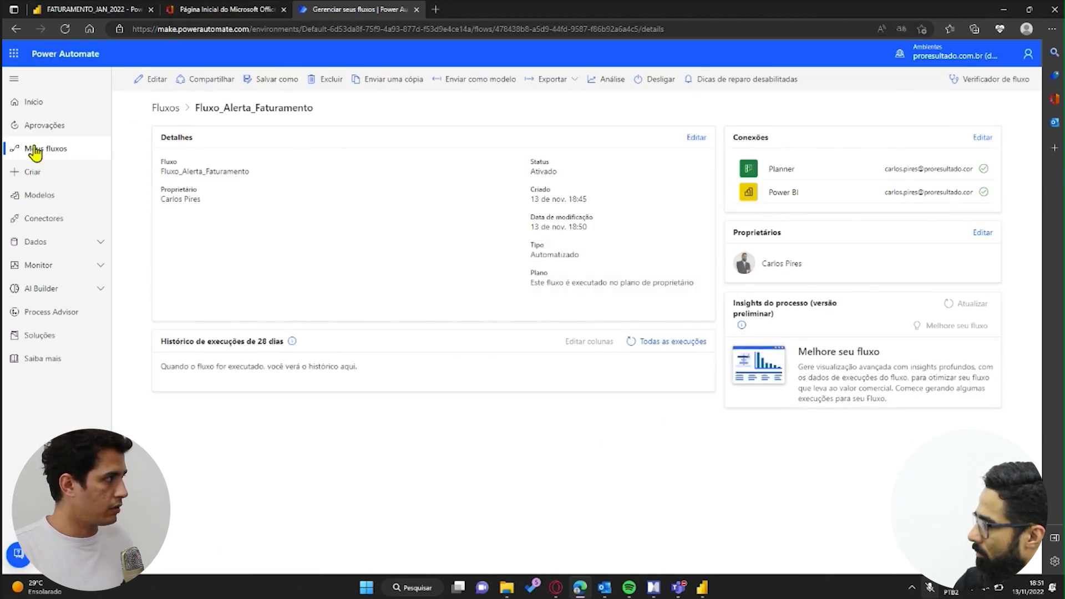
left_click(45, 148)
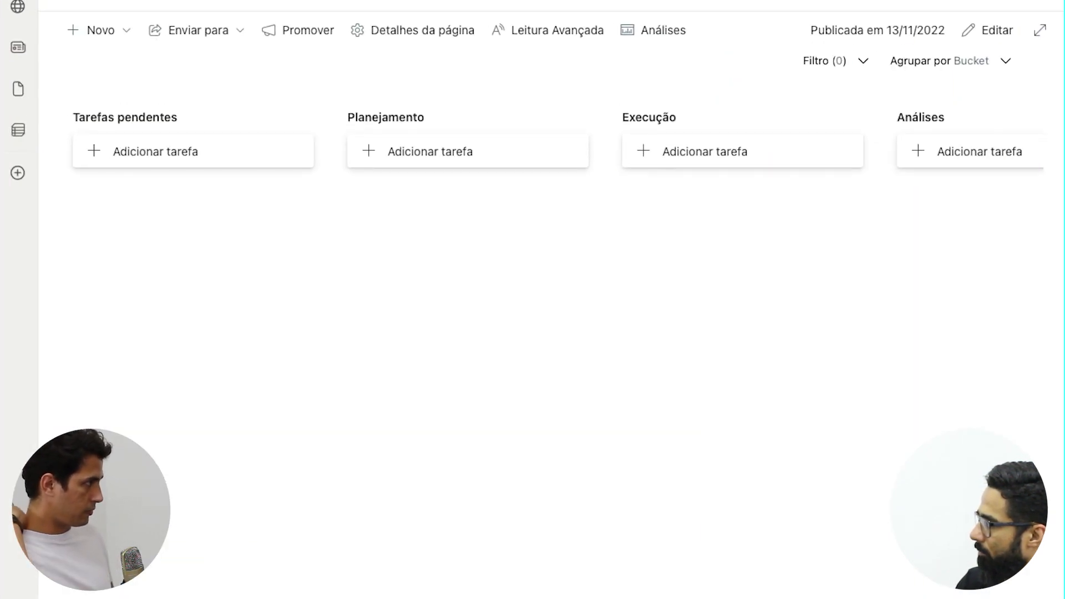
Refresh the SharePoint page again and look through the dashboard and the Planner board below it
key("super+l")
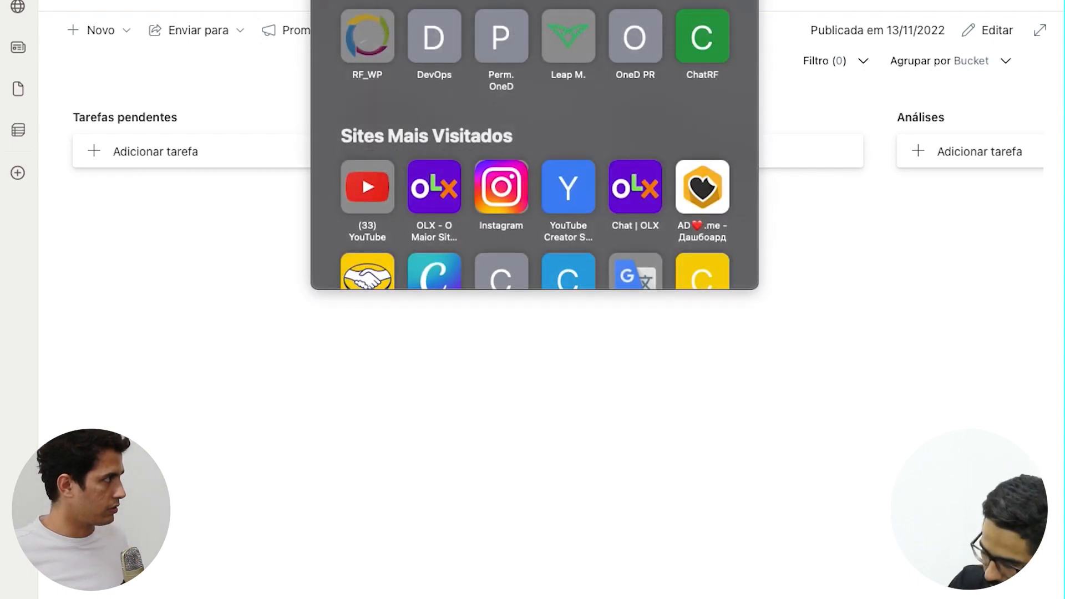
key("Escape")
scroll(532, 311, "up", 5)
scroll(532, 310, "down", 6)
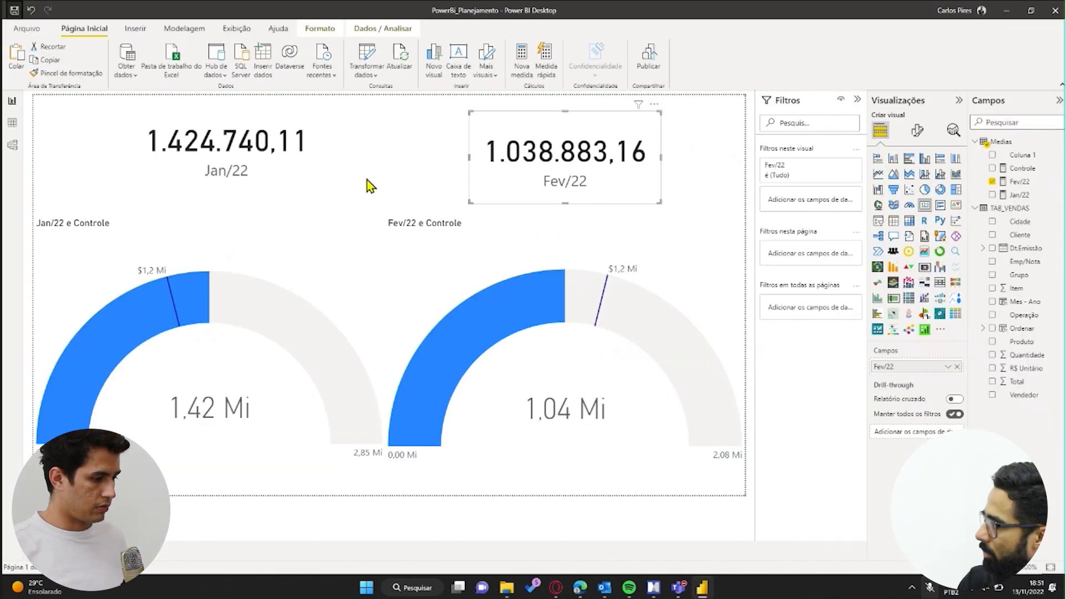
Switch to Power Automate and show the available options for the Faturamento_Fev flow
key("alt+Tab")
key("alt+Tab")
key("Escape")
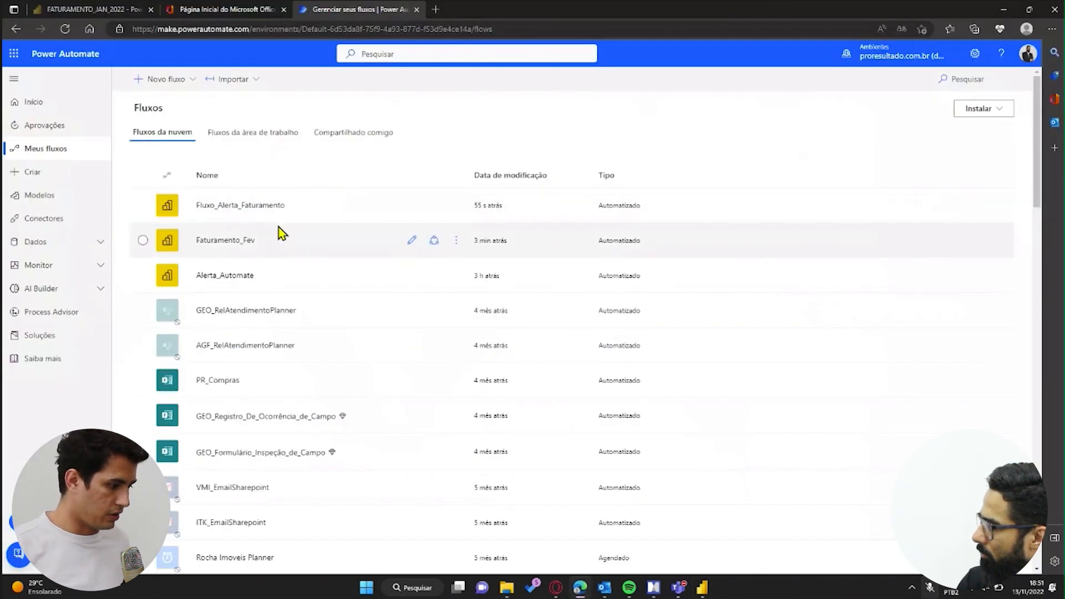
left_click(455, 241)
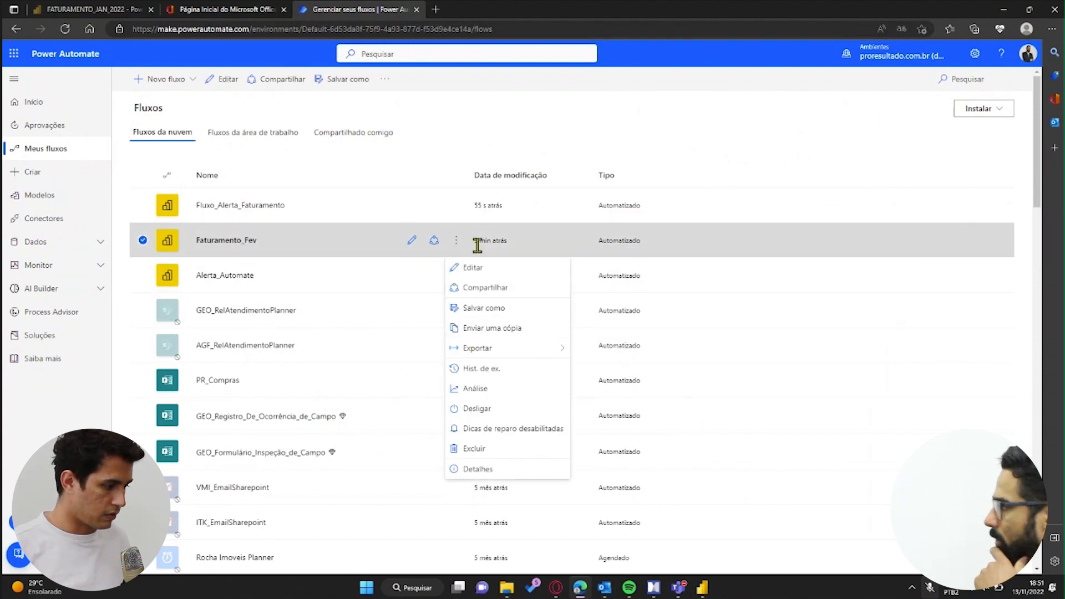
Switch to Power BI Desktop, nudge the Fev/22 card slightly upward and set the Controle measure to 1100000
key("alt+Tab")
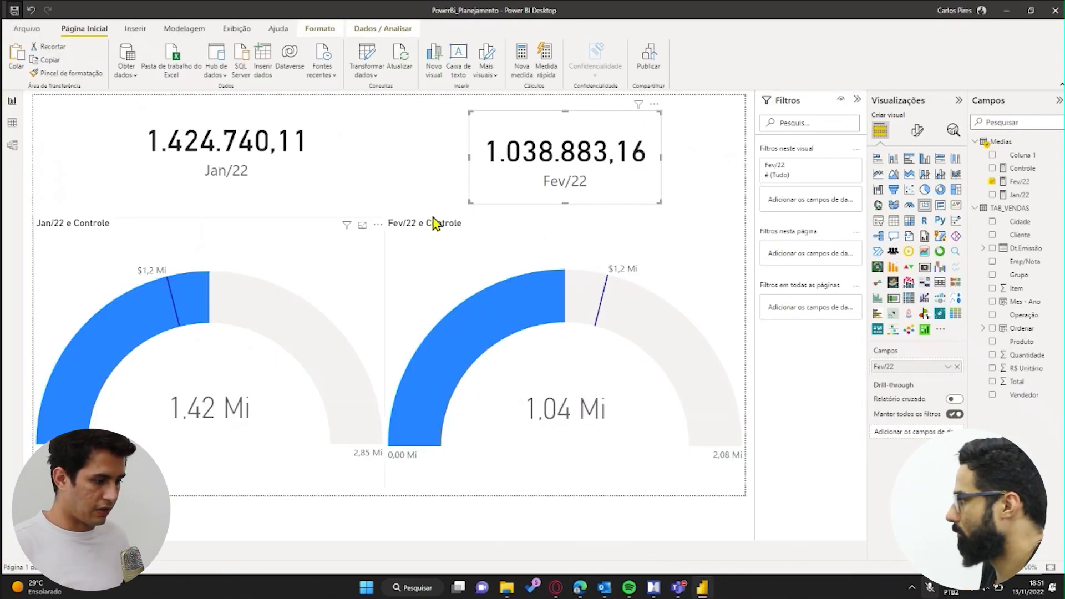
left_click_drag(528, 163, 528, 160)
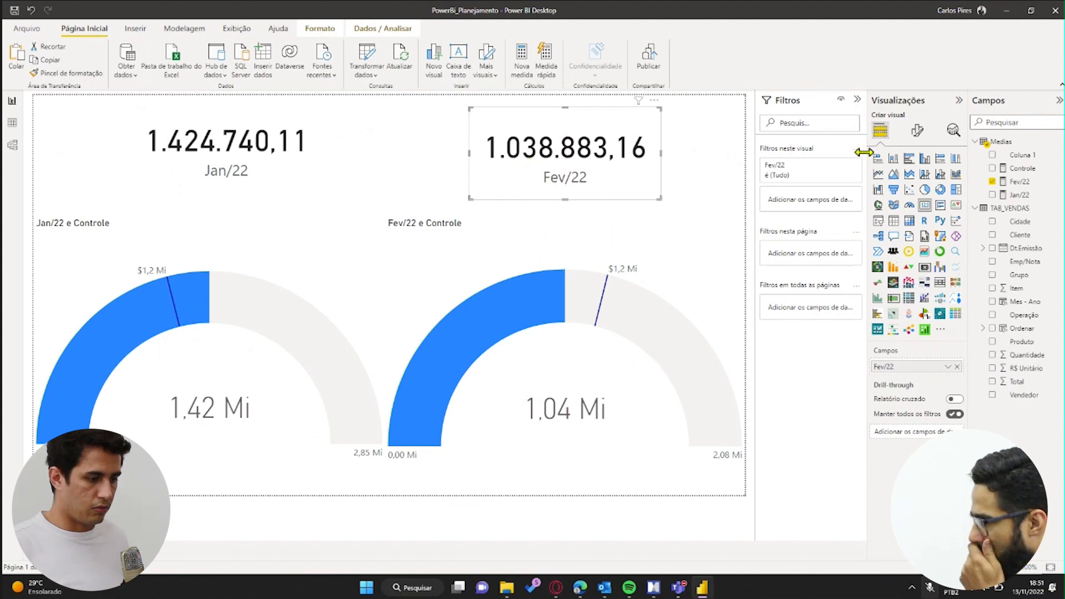
left_click(1020, 169)
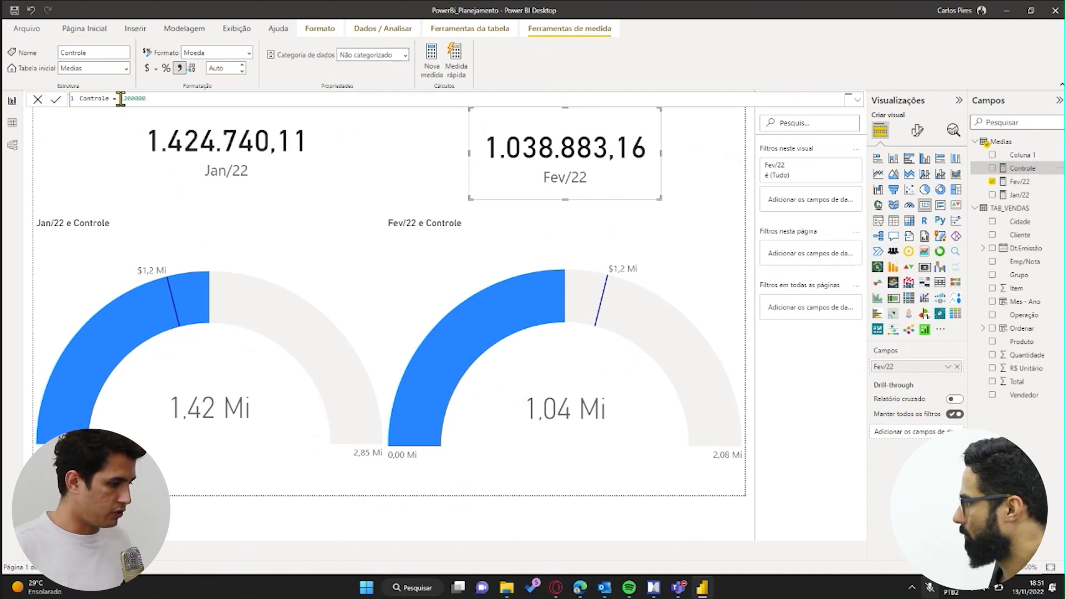
left_click(128, 98)
key("BackSpace")
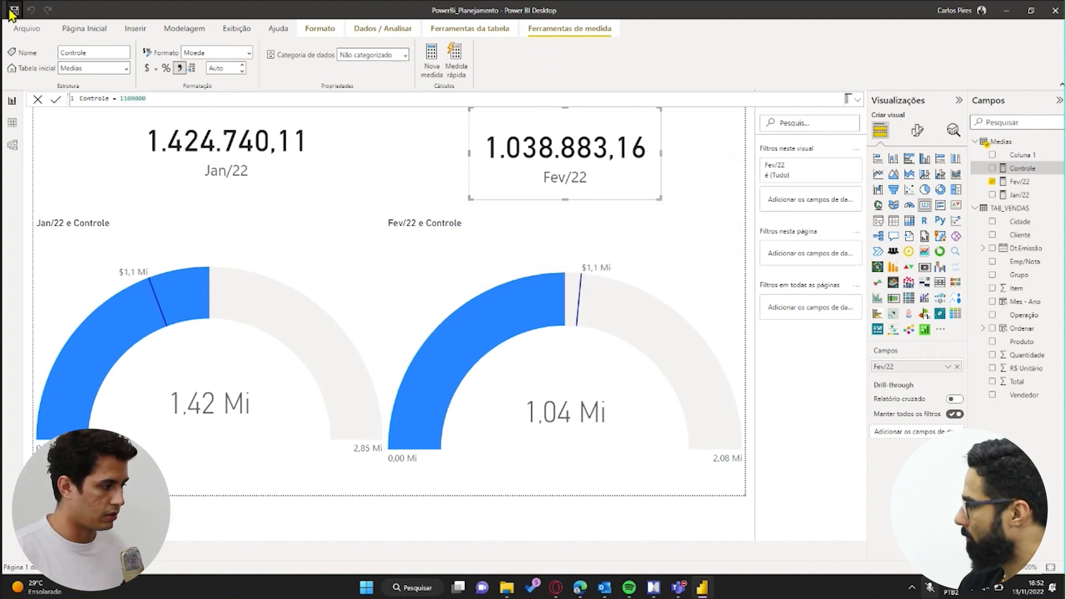
Publish the updated PowerBi_Planejamento report to the PR_TrainningSpace workspace and close the publishing dialog
left_click(85, 28)
left_click(648, 61)
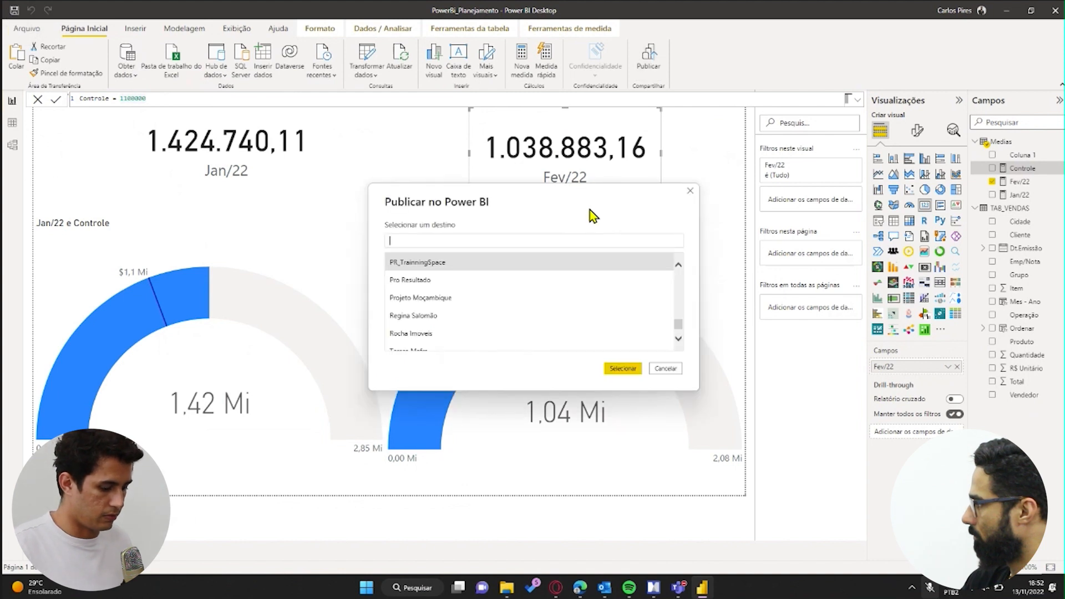
left_click(622, 368)
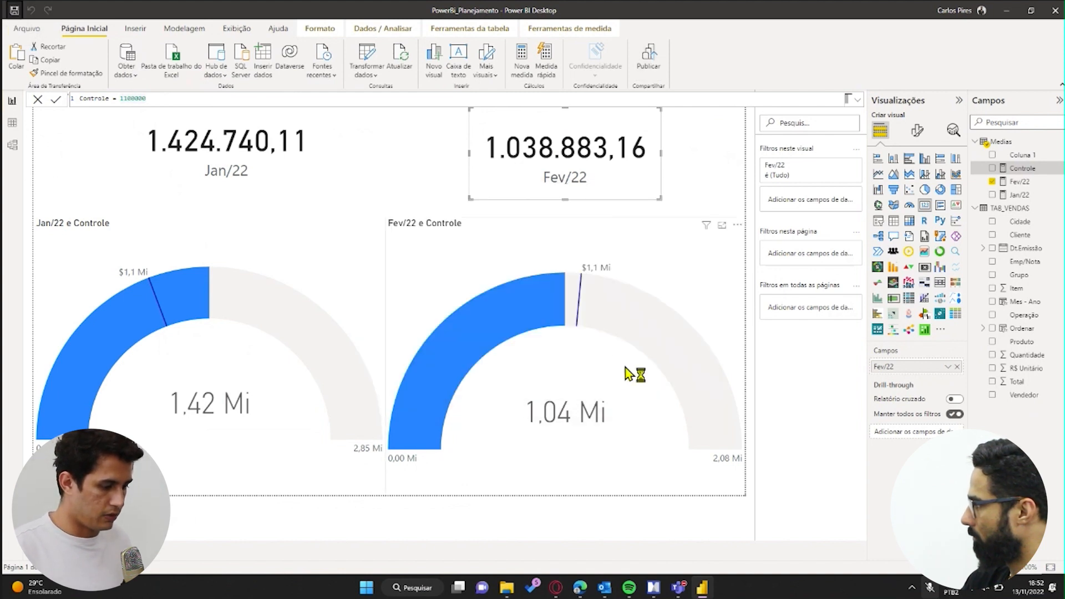
left_click(587, 357)
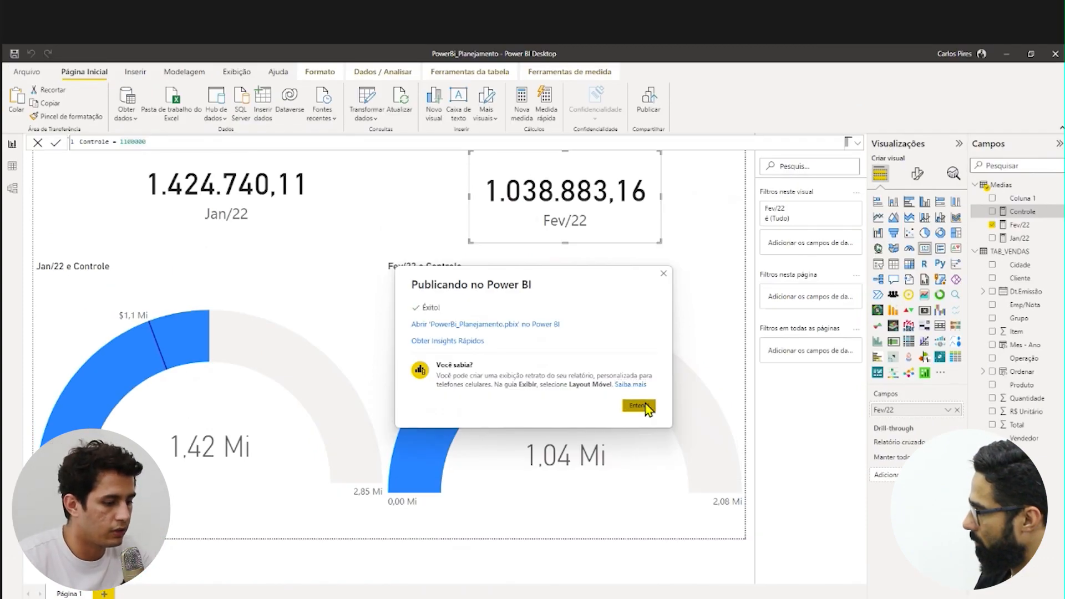
left_click(639, 406)
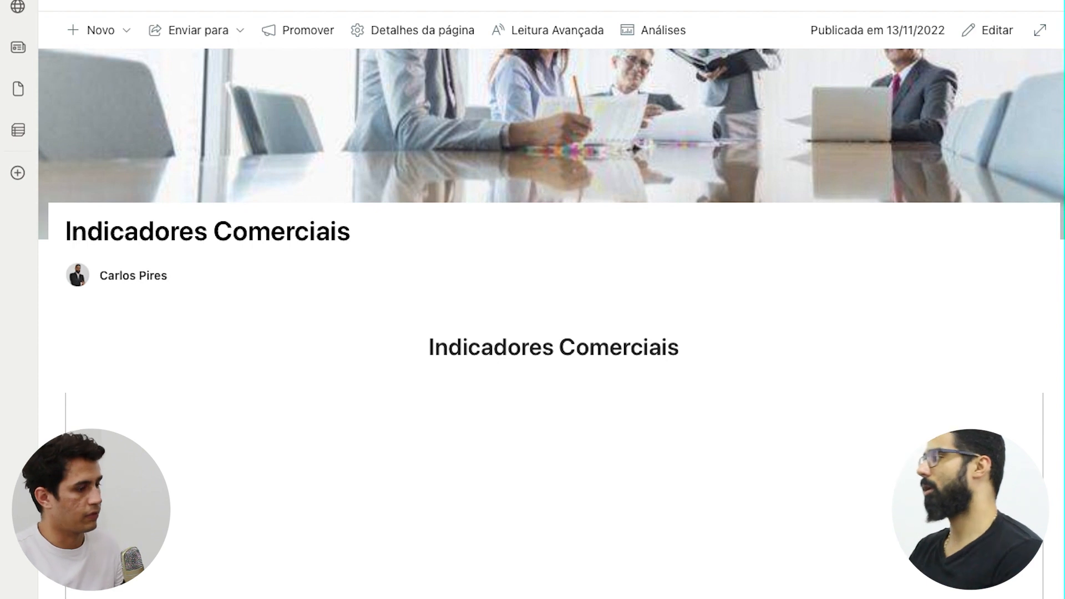
On the Indicadores Comerciais SharePoint page, look through the embedded Planner board for the Fev/22 task
scroll(551, 300, "down", 5)
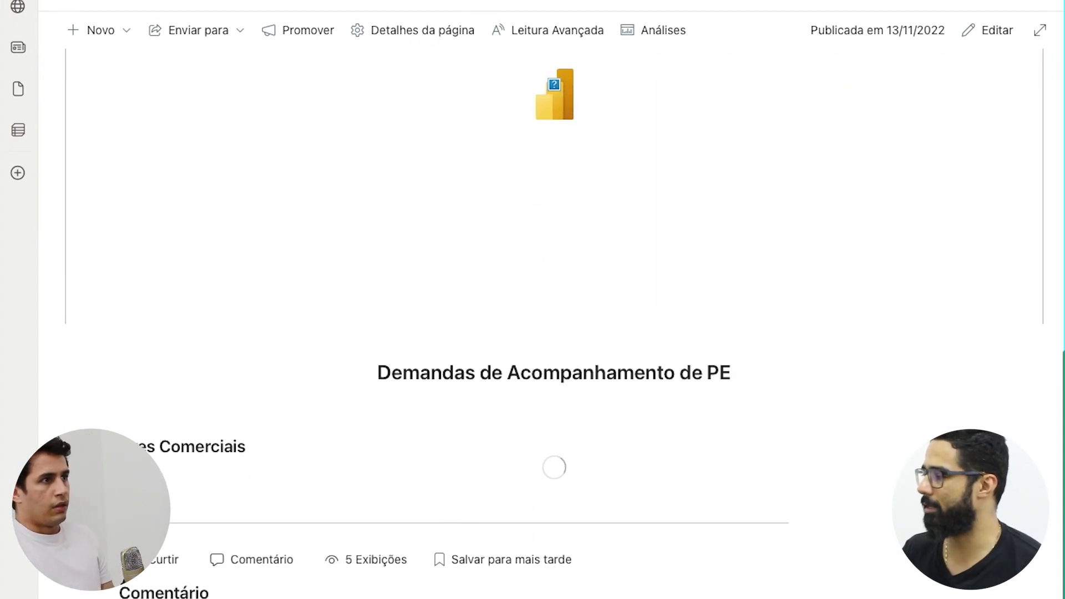
scroll(552, 300, "down", 8)
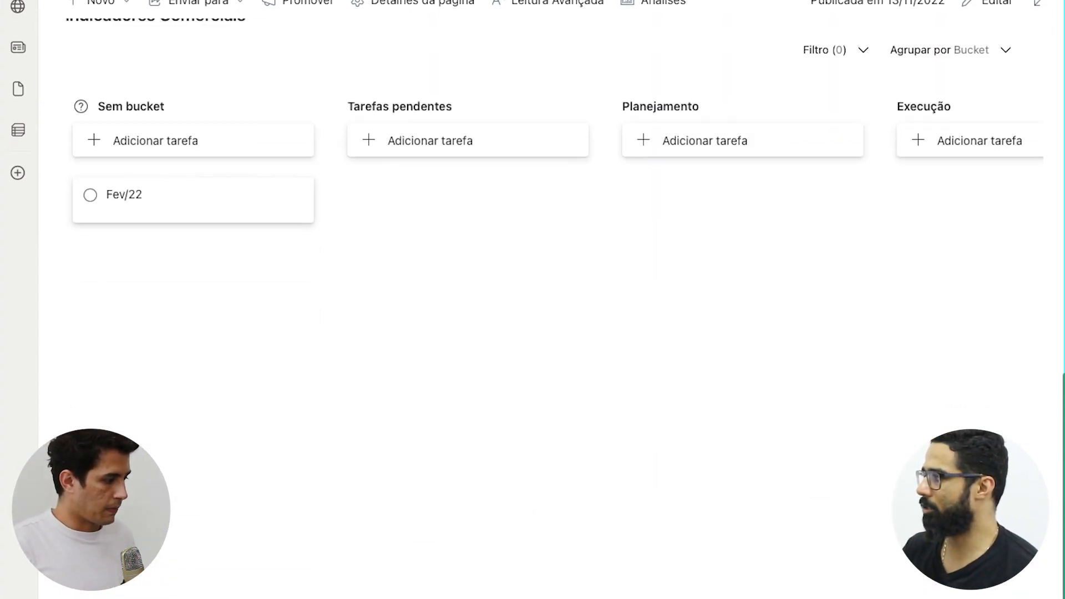
scroll(551, 300, "down", 2)
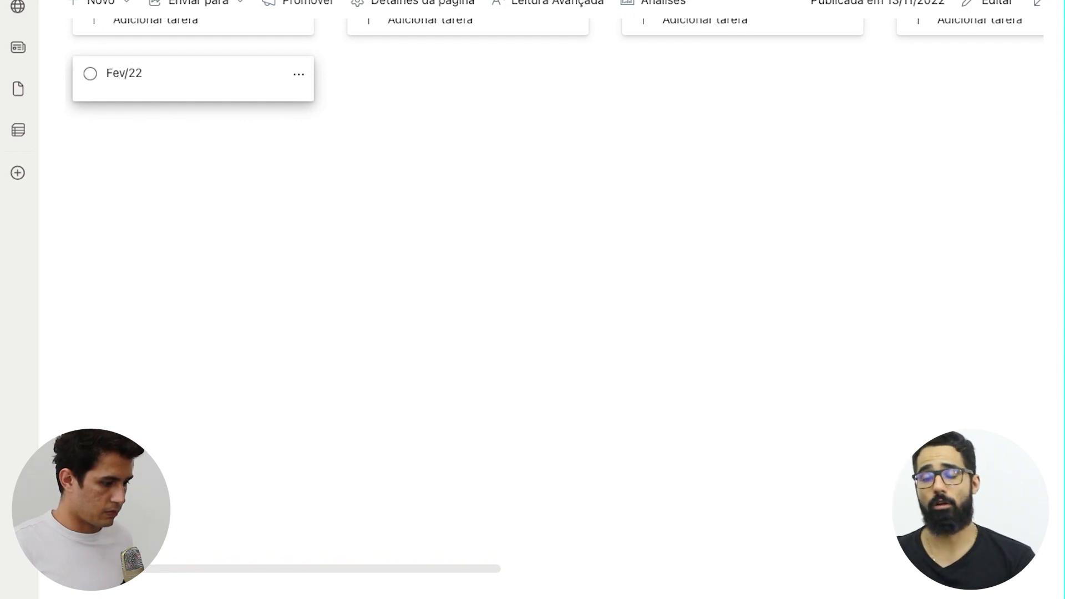